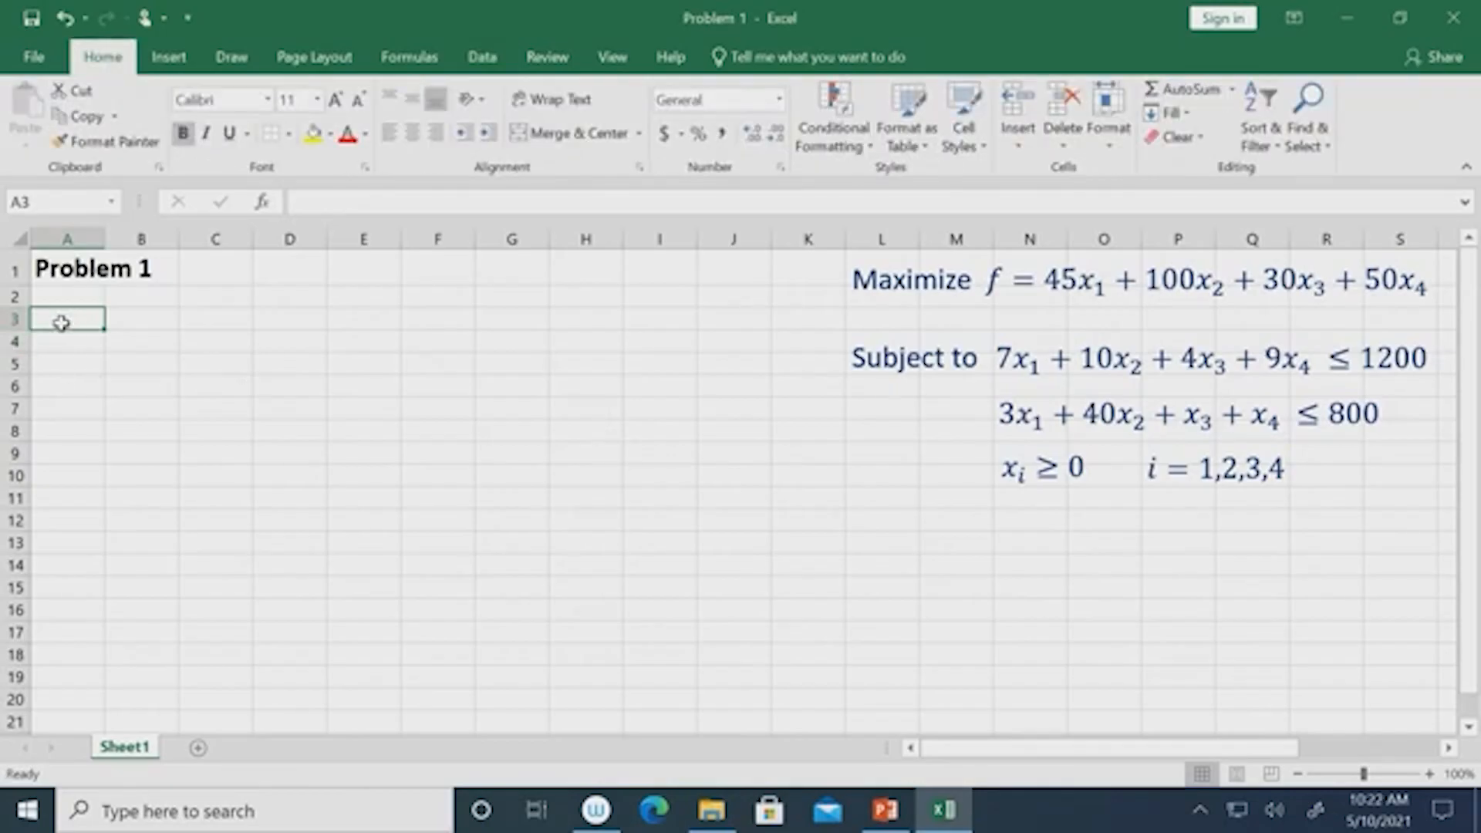
# Enter the heading Variable in A3 and list the variable names x1, x2, x3 and x4 in C3:C6.
pyautogui.write('Variable')
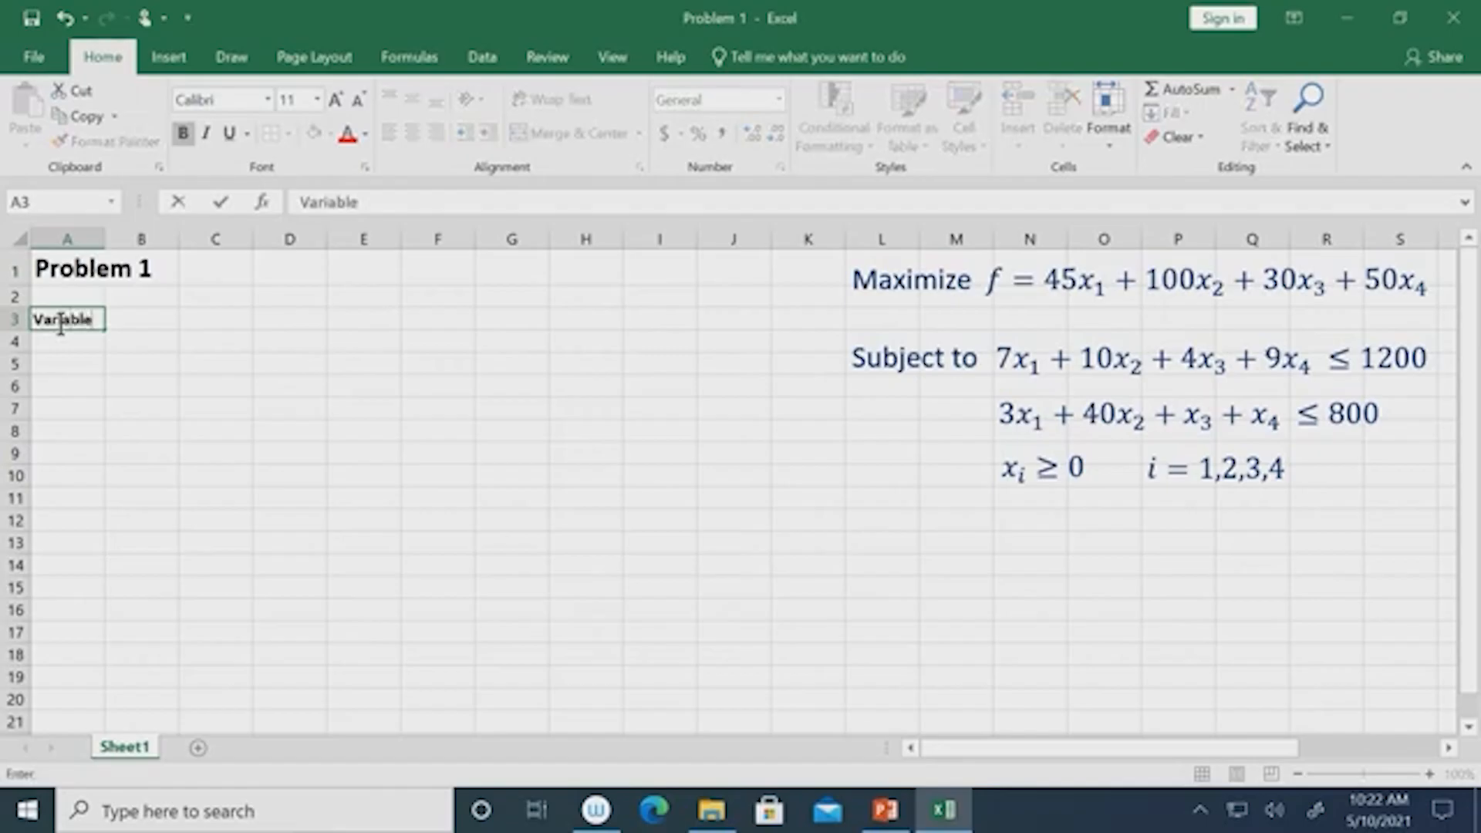
pyautogui.press('Tab')
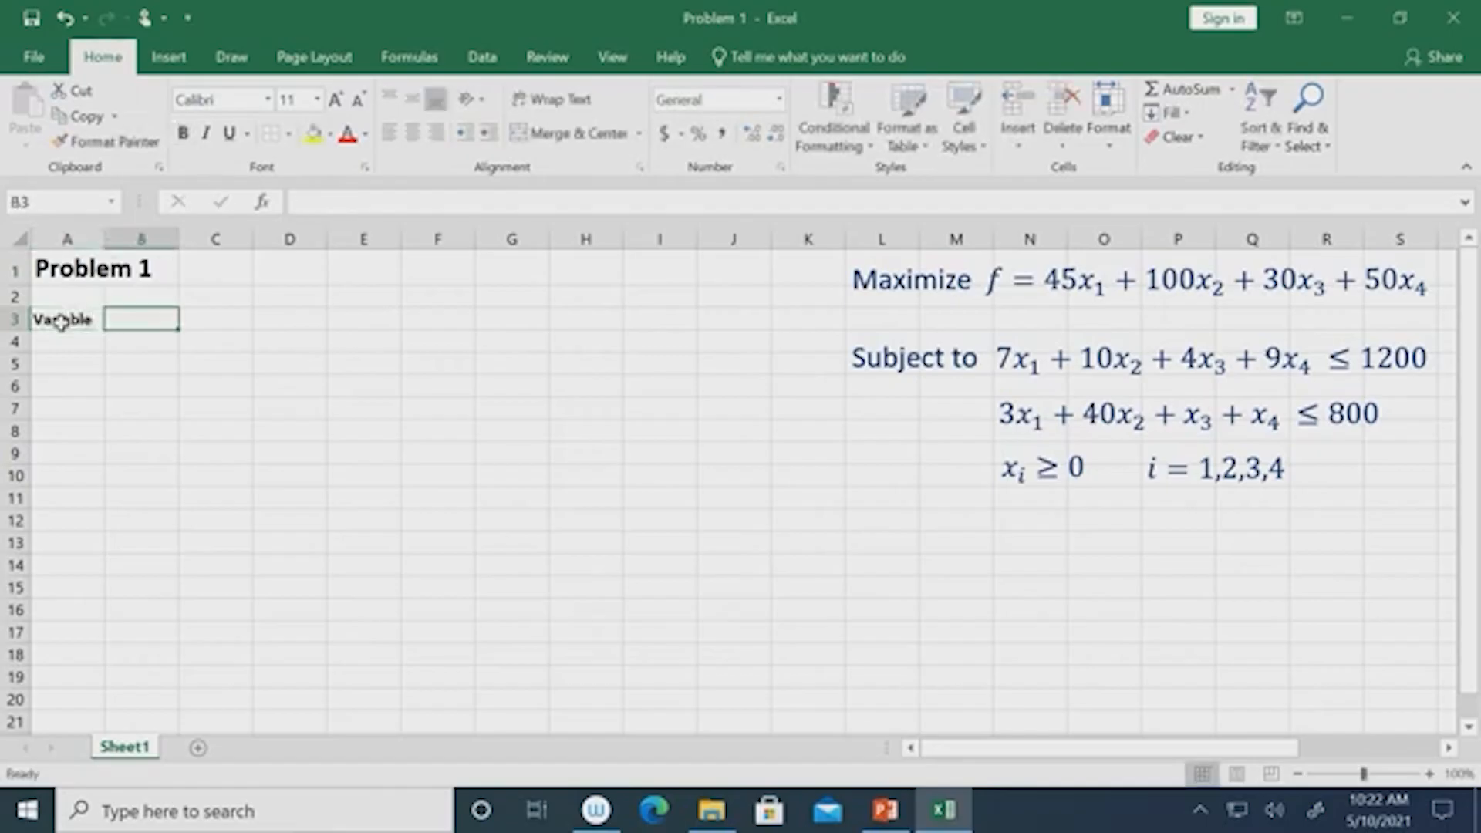
pyautogui.press('Tab')
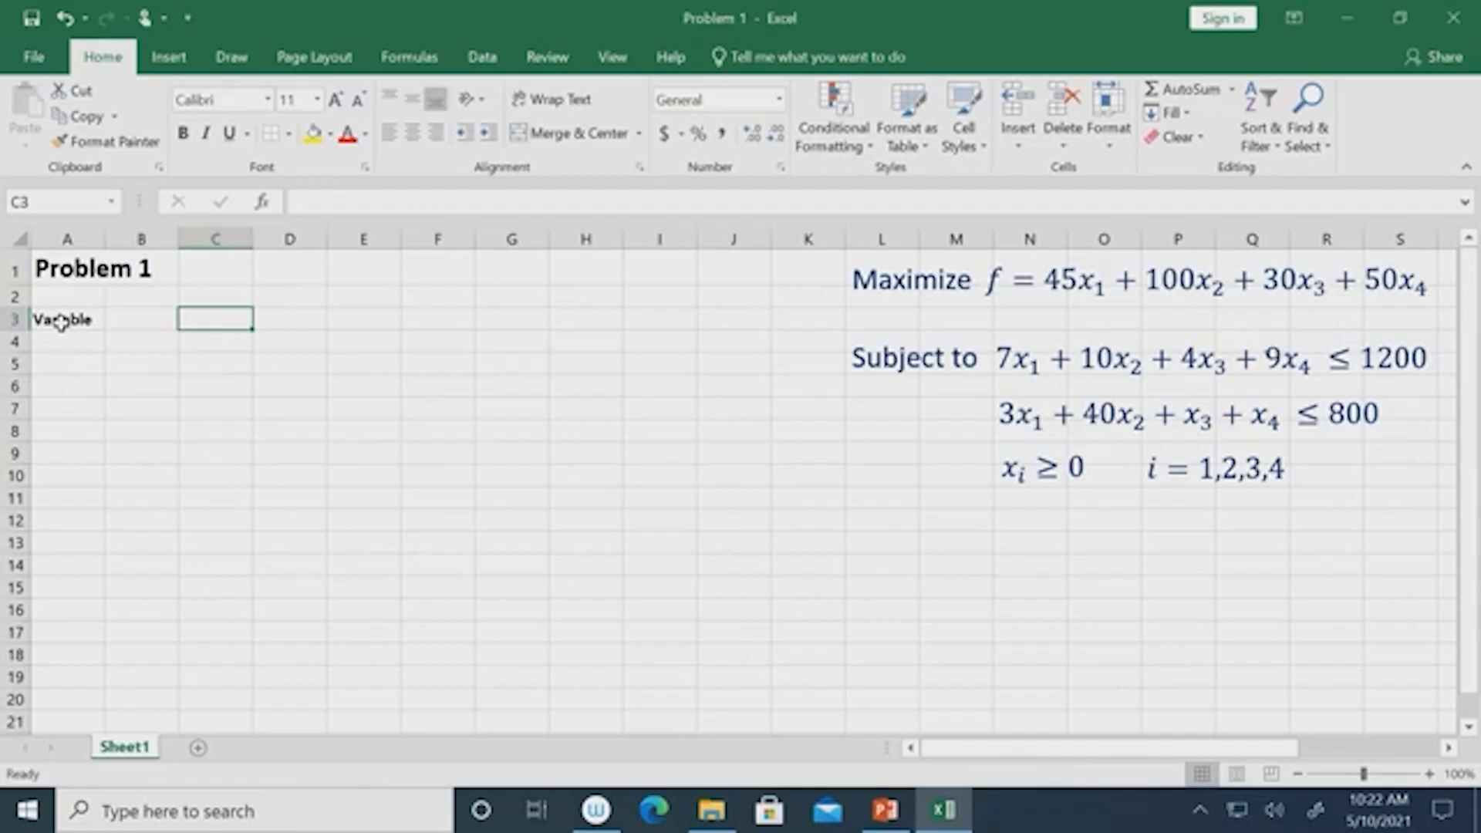
pyautogui.write('x1')
pyautogui.hotkey('shift', 'Tab')
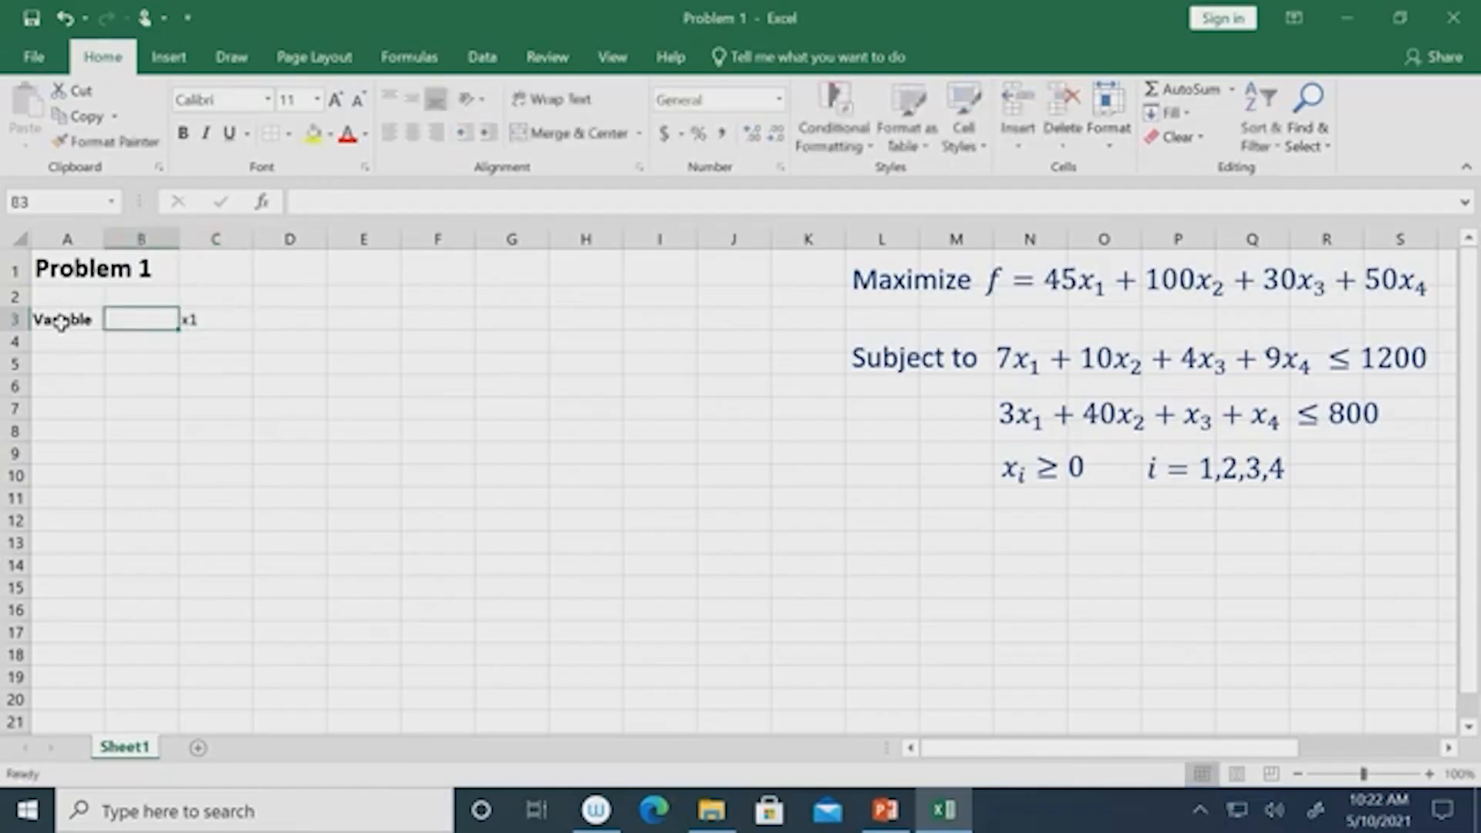
pyautogui.press('Tab')
pyautogui.press('Down')
pyautogui.write('x2')
pyautogui.press('Return')
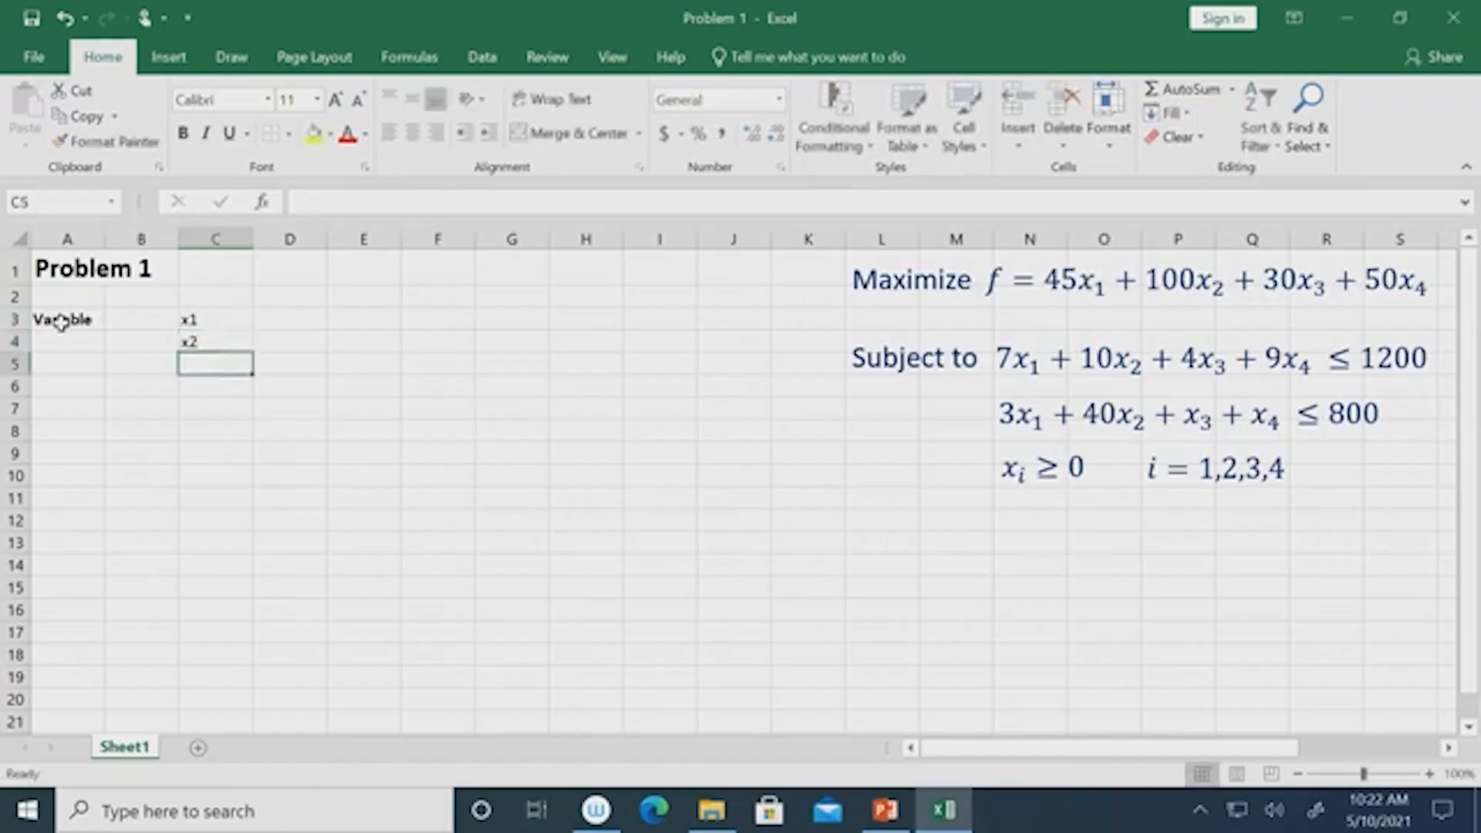
pyautogui.write('x3')
pyautogui.press('Return')
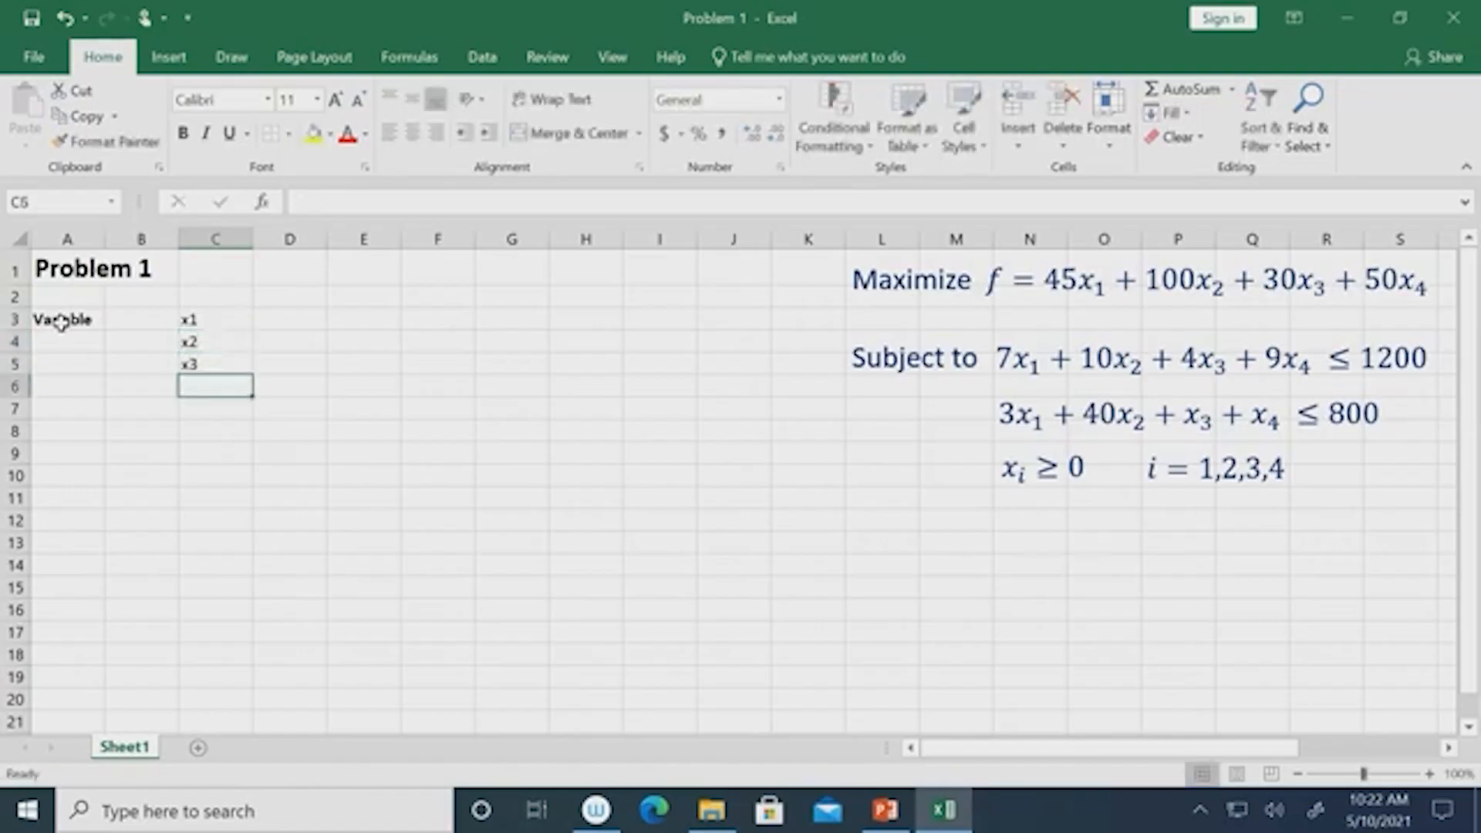
pyautogui.write('x4')
# Enter 0 as the starting value of each variable x1 to x4 in D3:D6.
pyautogui.press('Up')
pyautogui.press('Up')
pyautogui.press('Up')
pyautogui.press('Right')
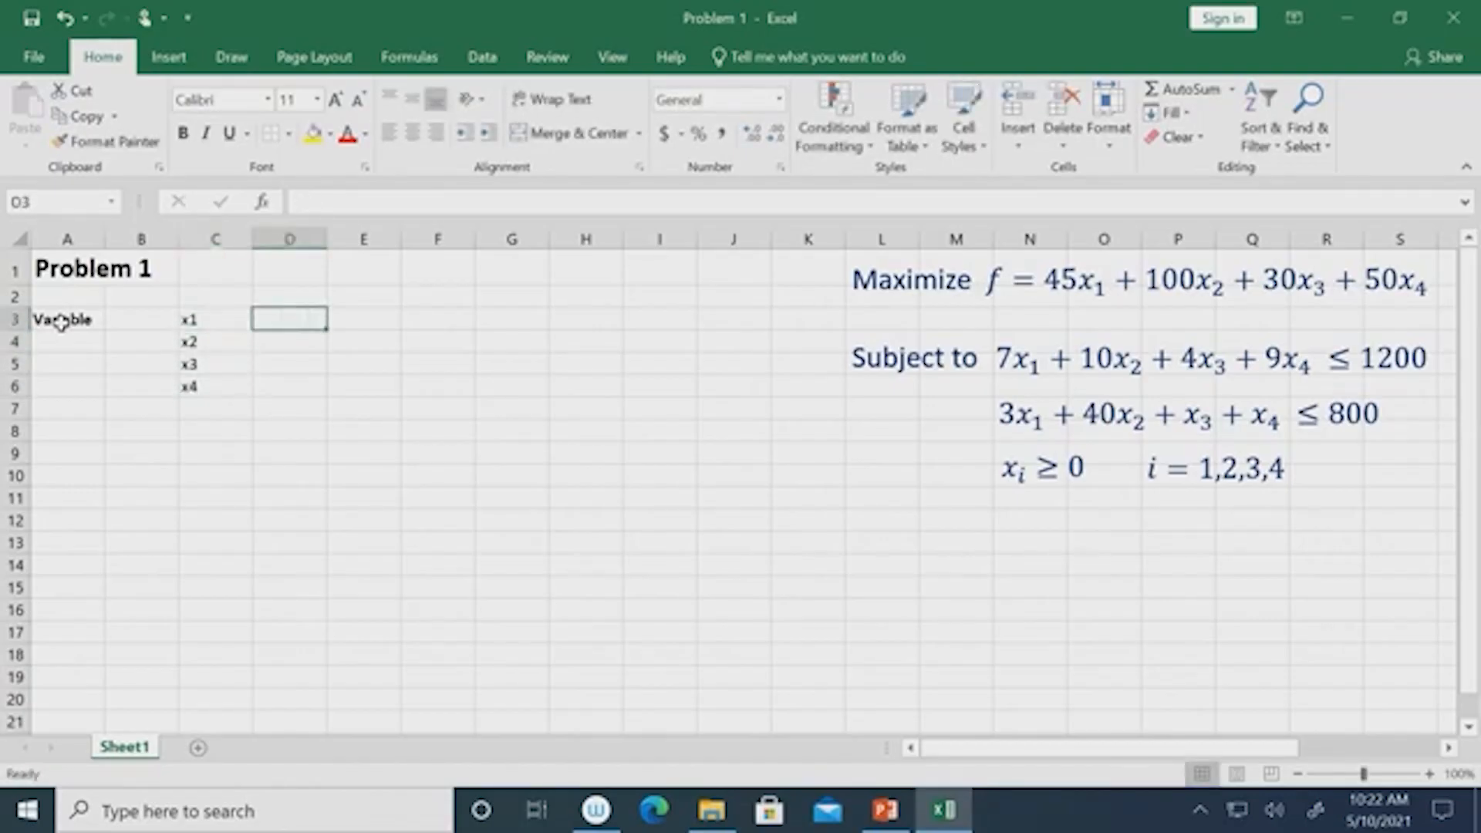
pyautogui.write('=')
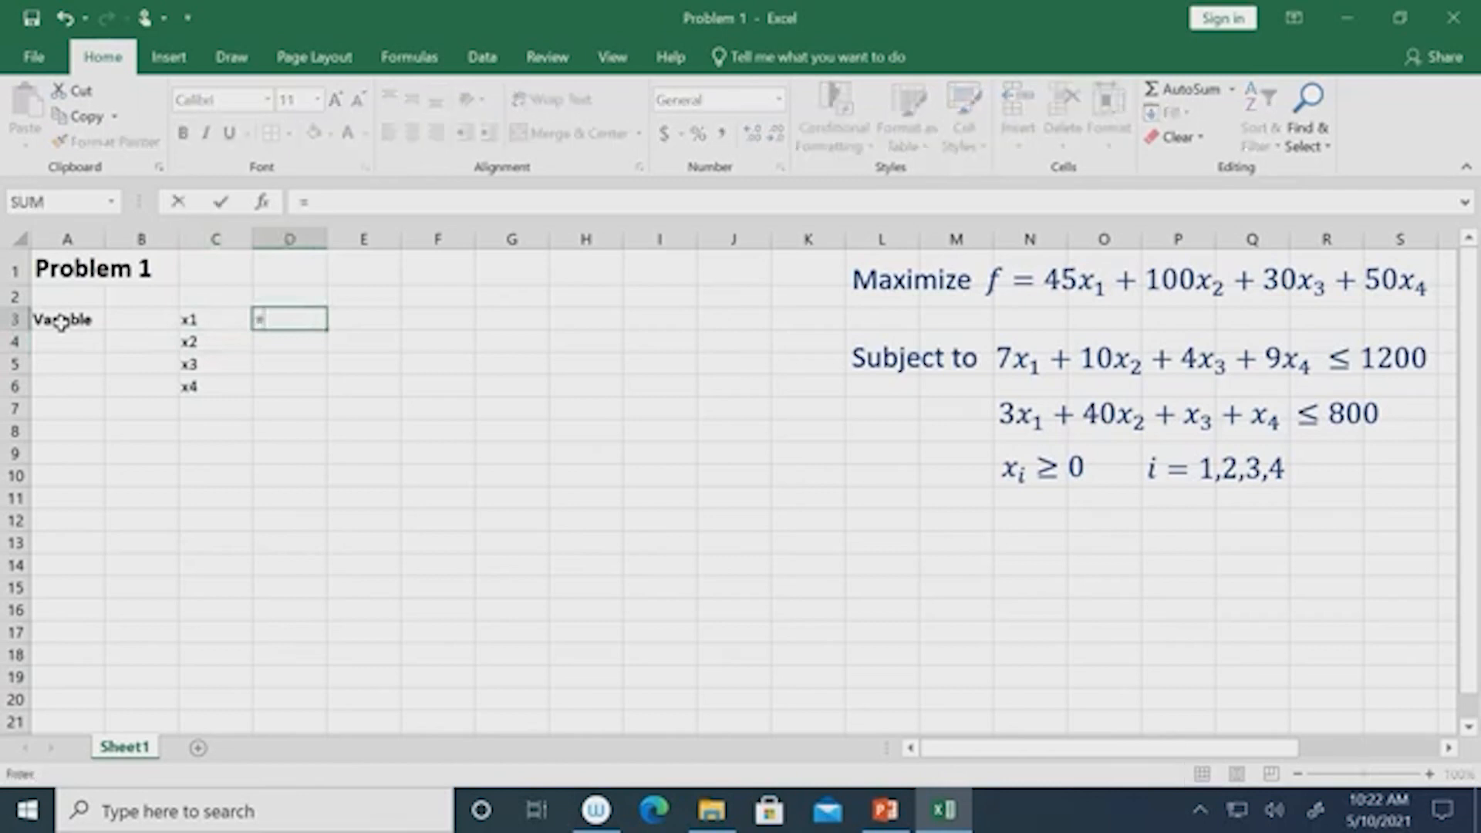
pyautogui.write('0')
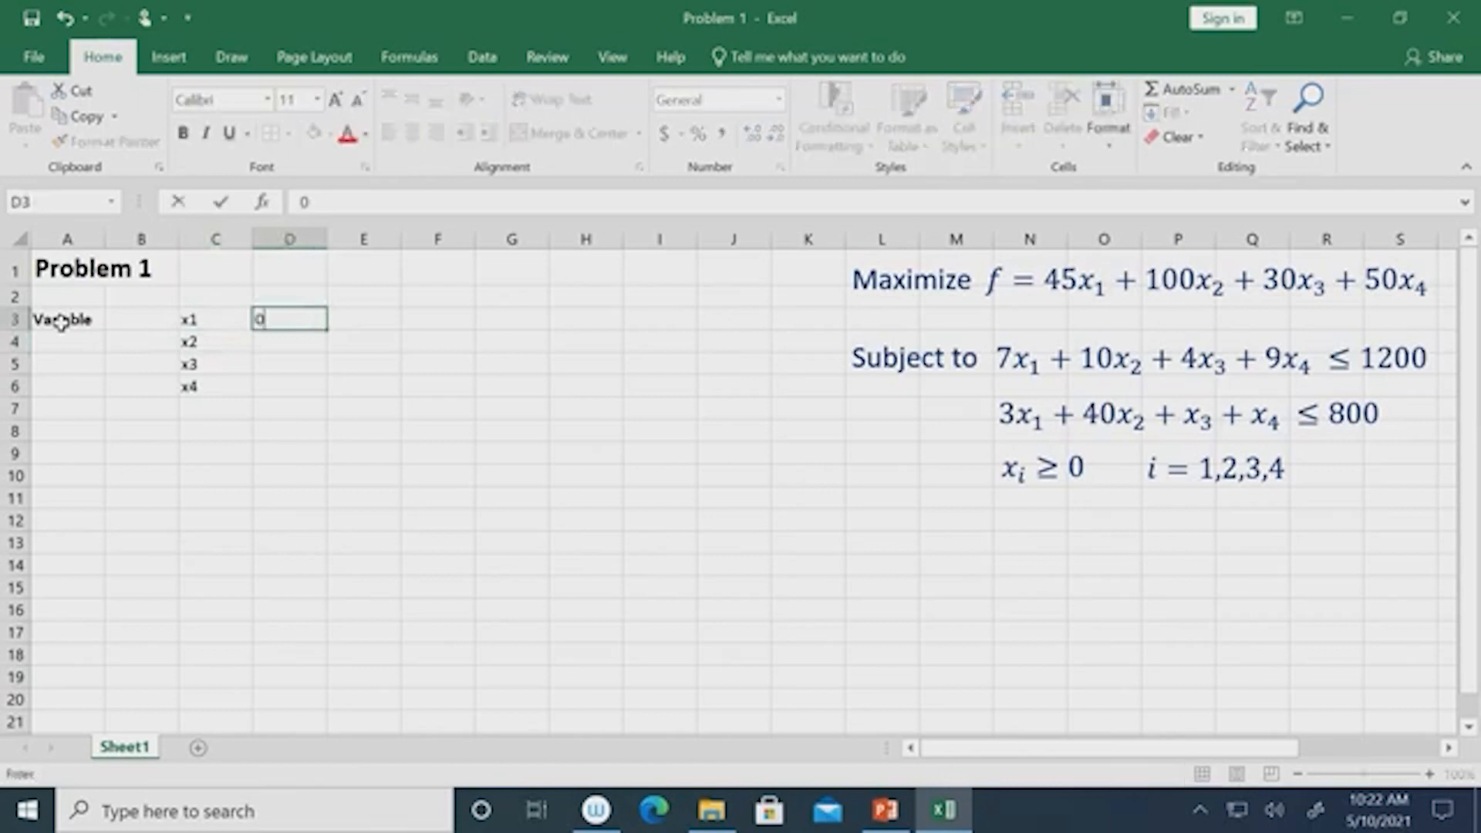
pyautogui.press('Return')
pyautogui.write('0')
pyautogui.press('Return')
pyautogui.write('0')
pyautogui.press('Return')
pyautogui.write('0')
pyautogui.press('Return')
pyautogui.press('Up')
pyautogui.press('Up')
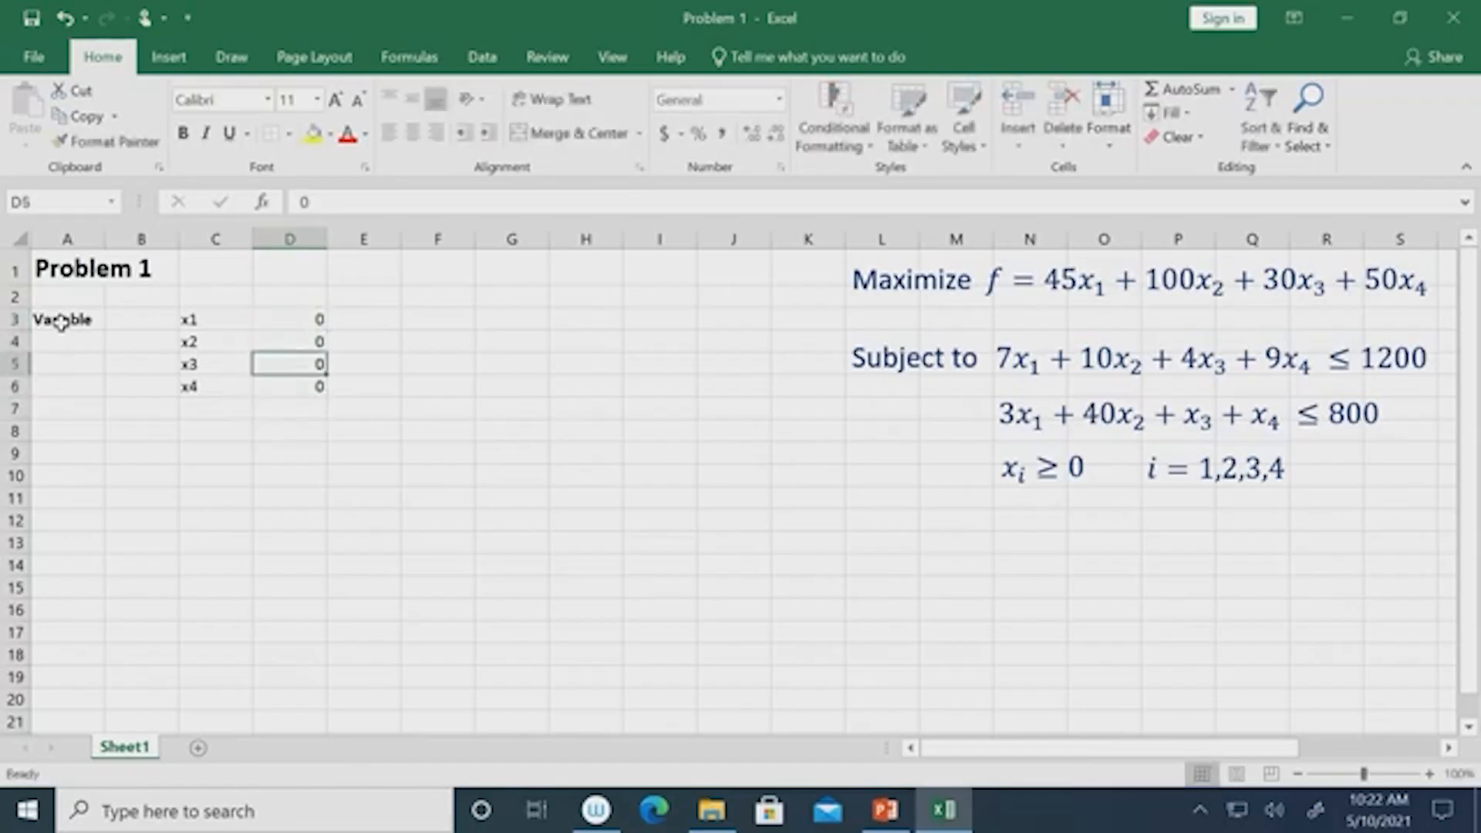
# Apply all borders to the variable table in C3:D6.
pyautogui.moveTo(198, 321); pyautogui.dragTo(318, 386)
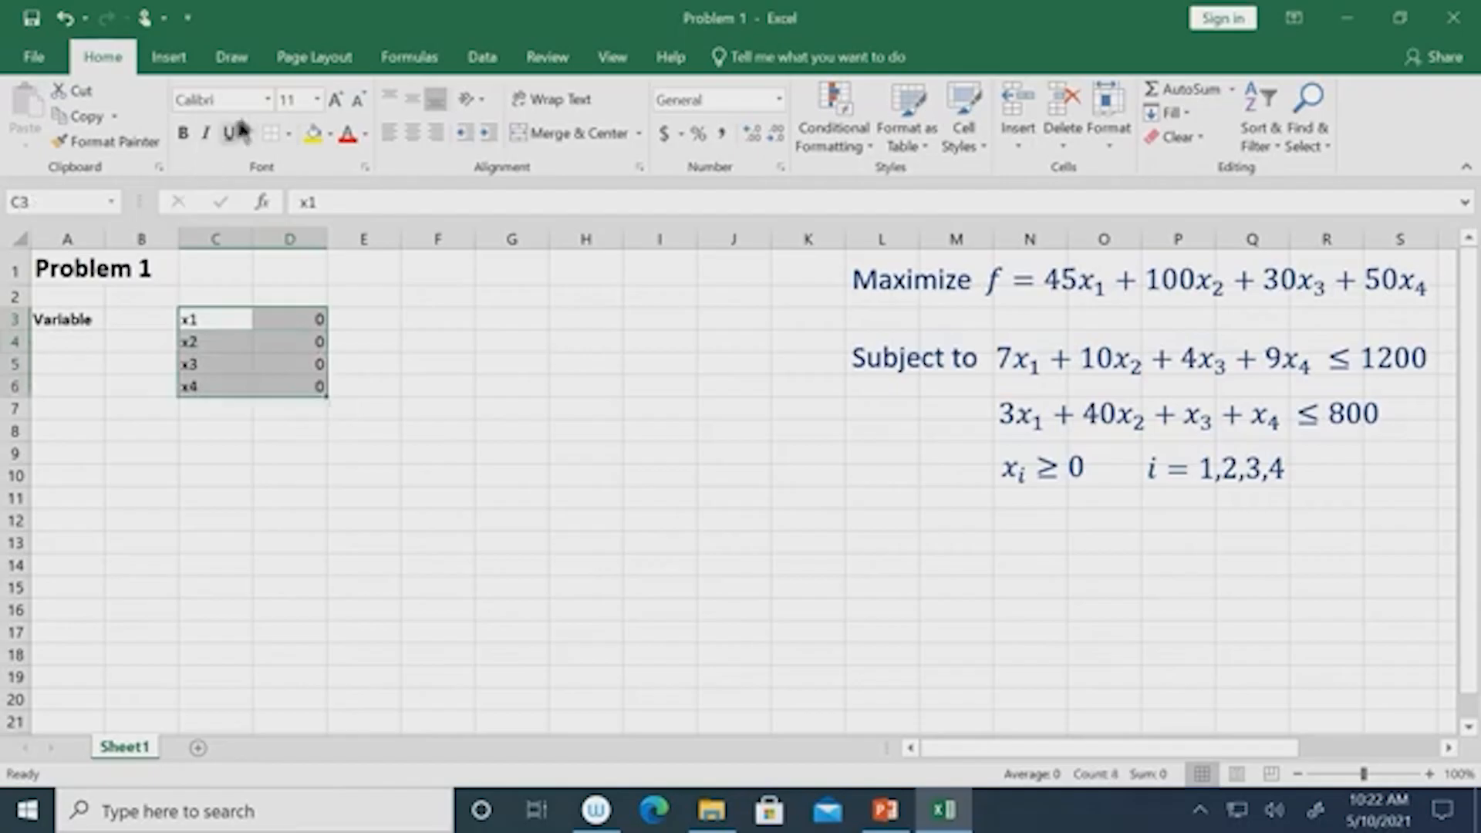
pyautogui.click(287, 138)
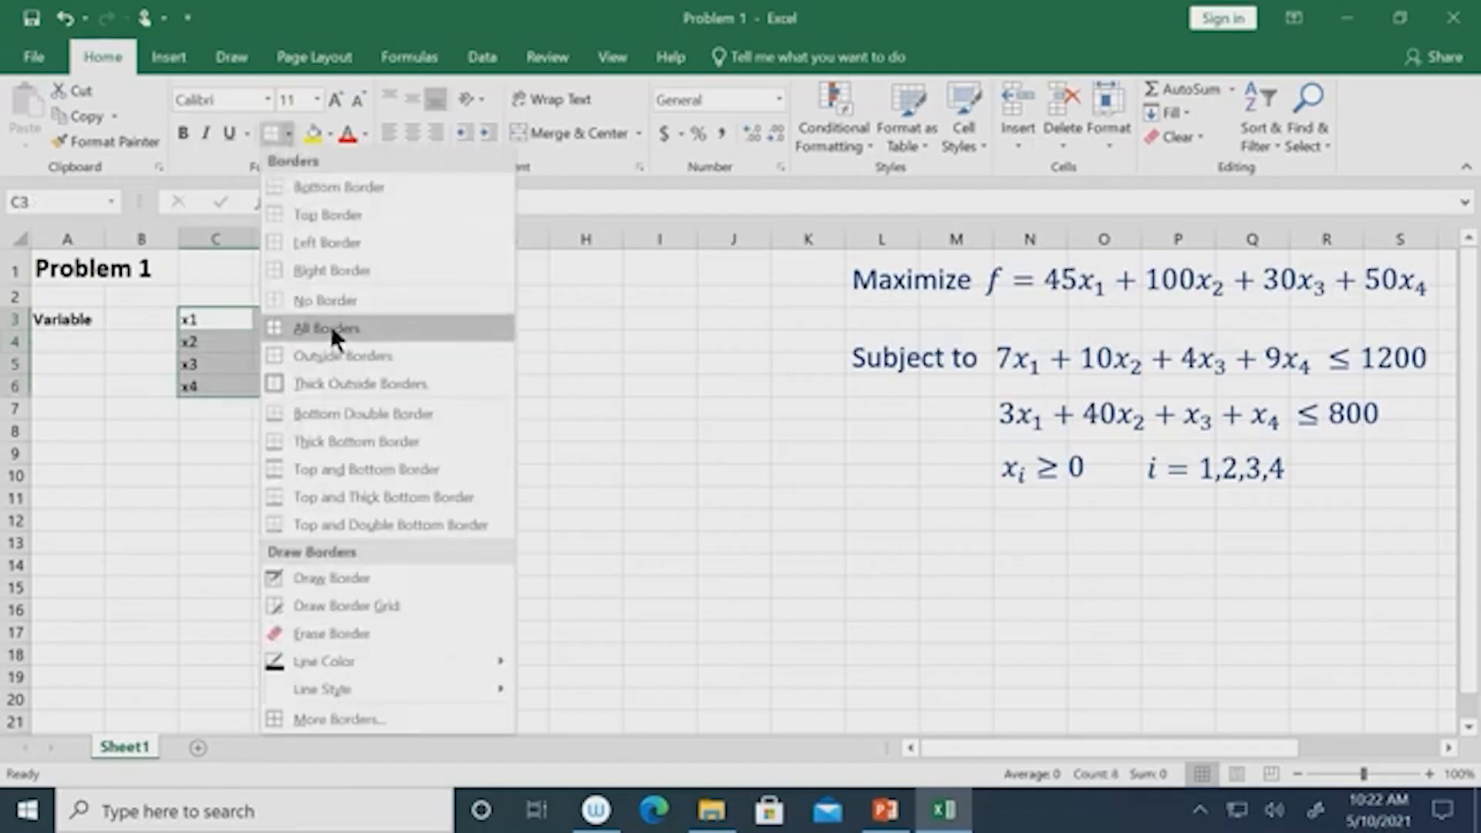
pyautogui.click(324, 357)
pyautogui.click(431, 429)
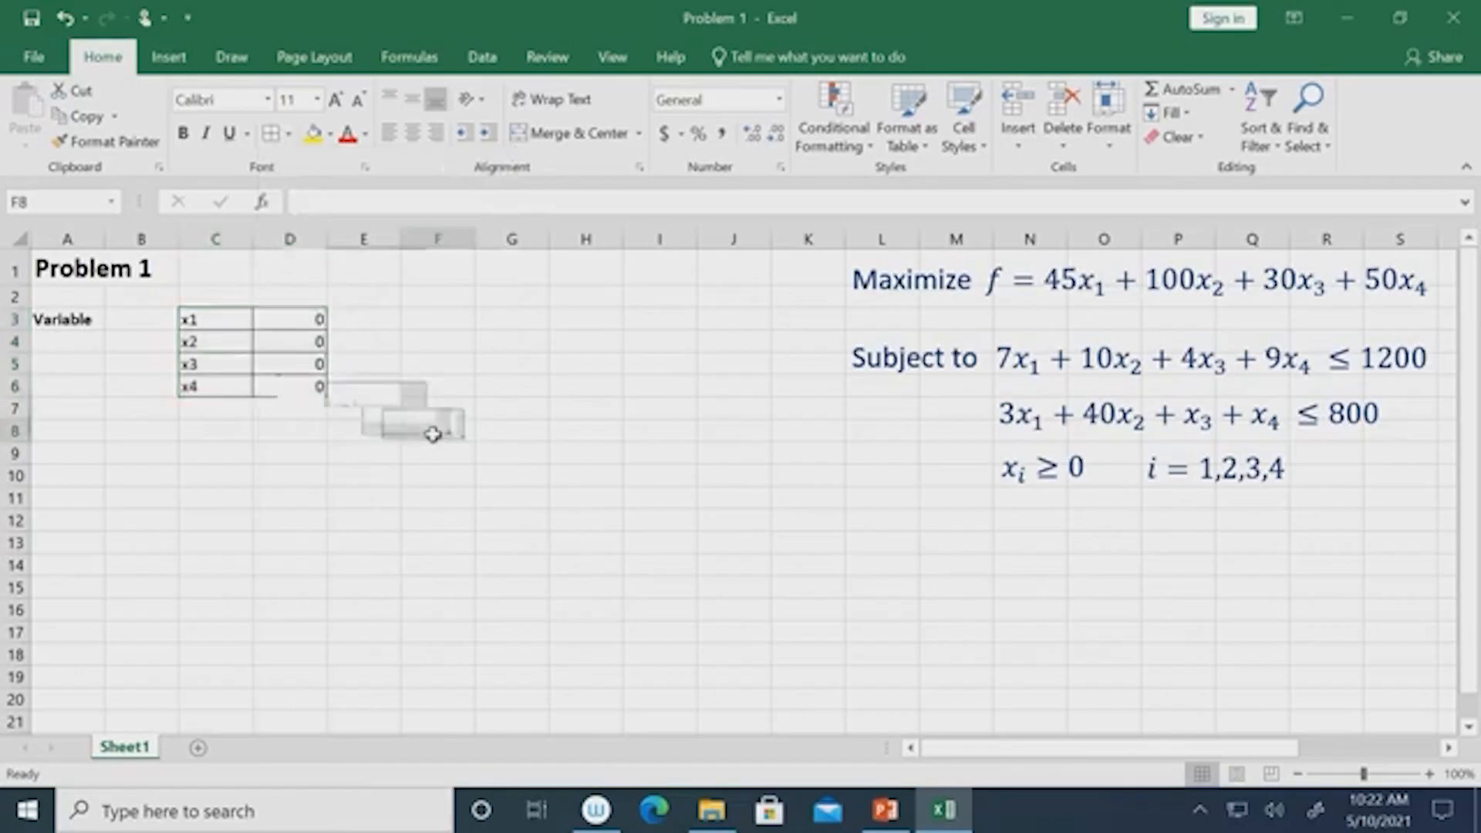
# Enter the label Objective function in A8 and the function name f in C8.
pyautogui.click(61, 436)
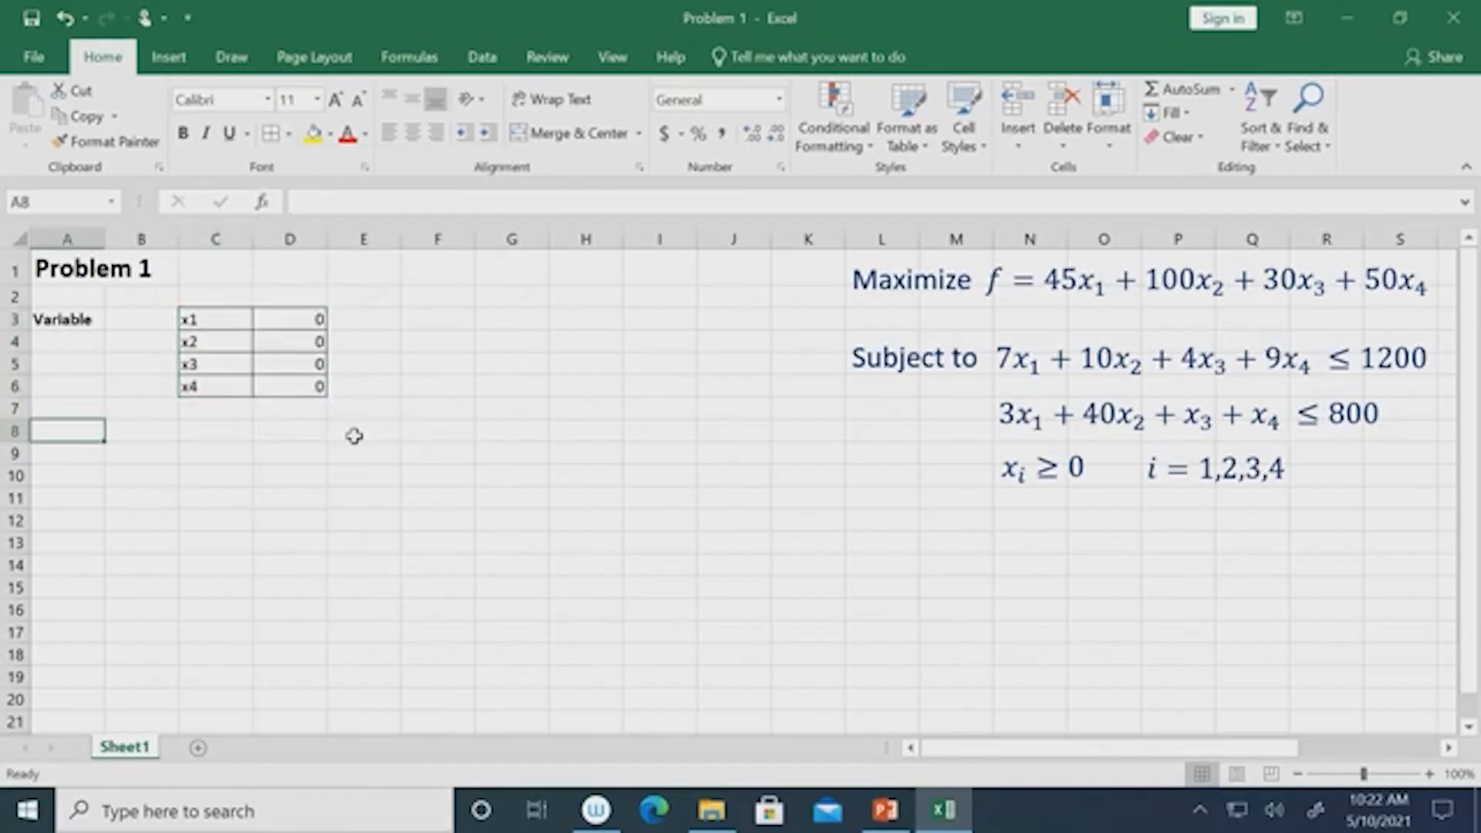
pyautogui.write('Object')
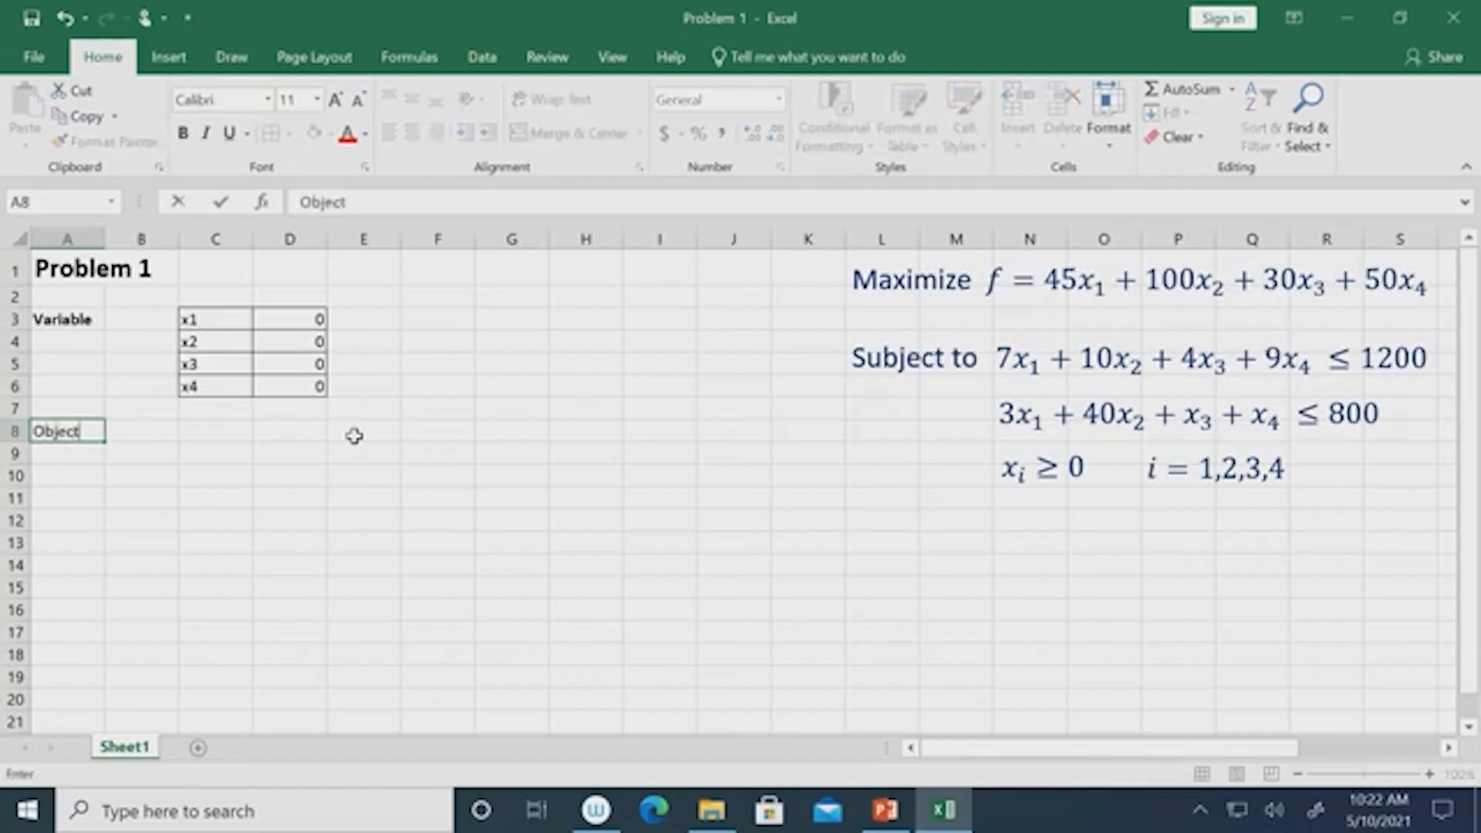
pyautogui.write('ive func')
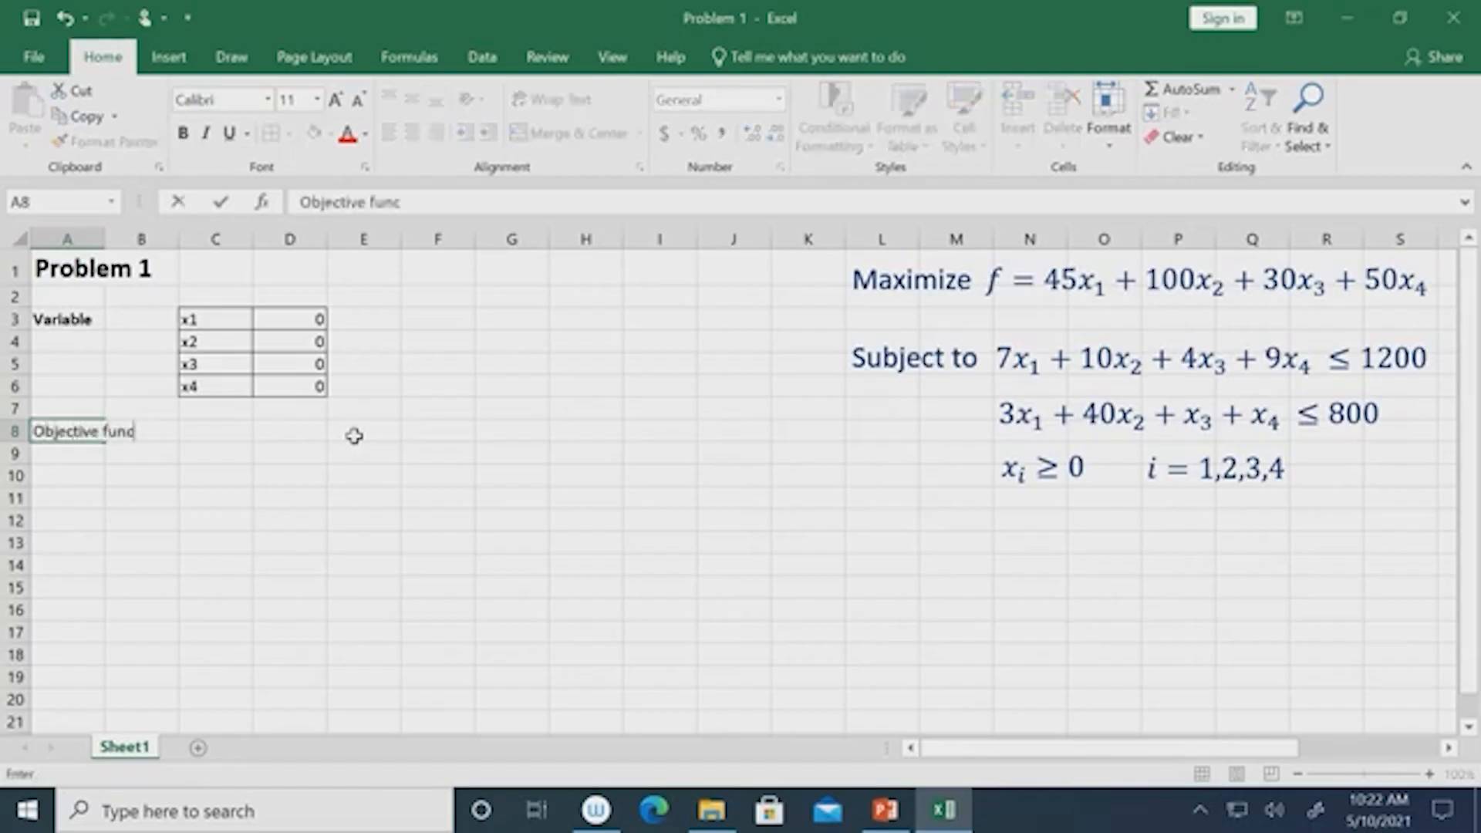
pyautogui.write('tion')
pyautogui.press('Tab')
pyautogui.press('Tab')
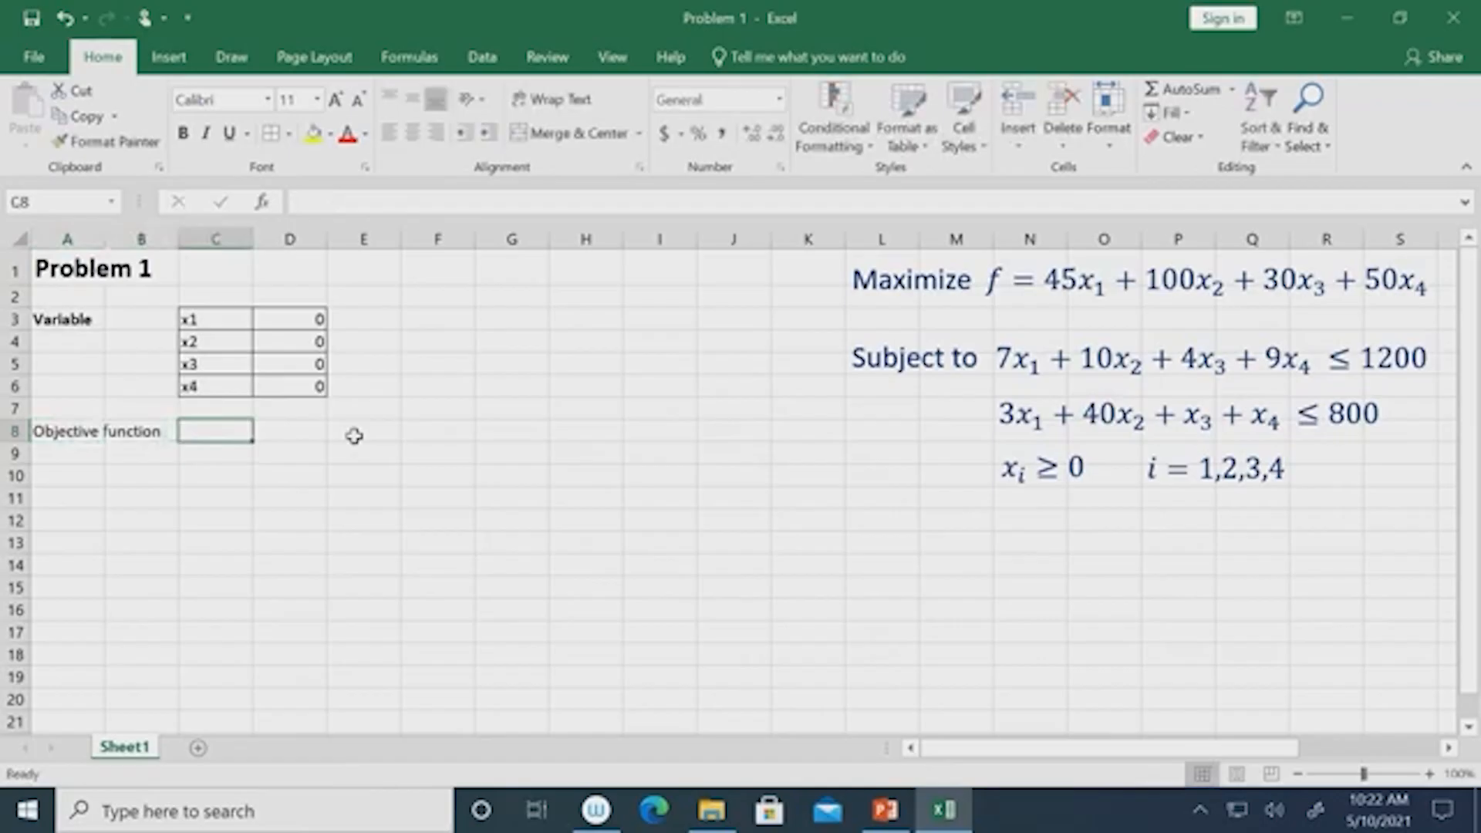
pyautogui.write('f')
pyautogui.press('Tab')
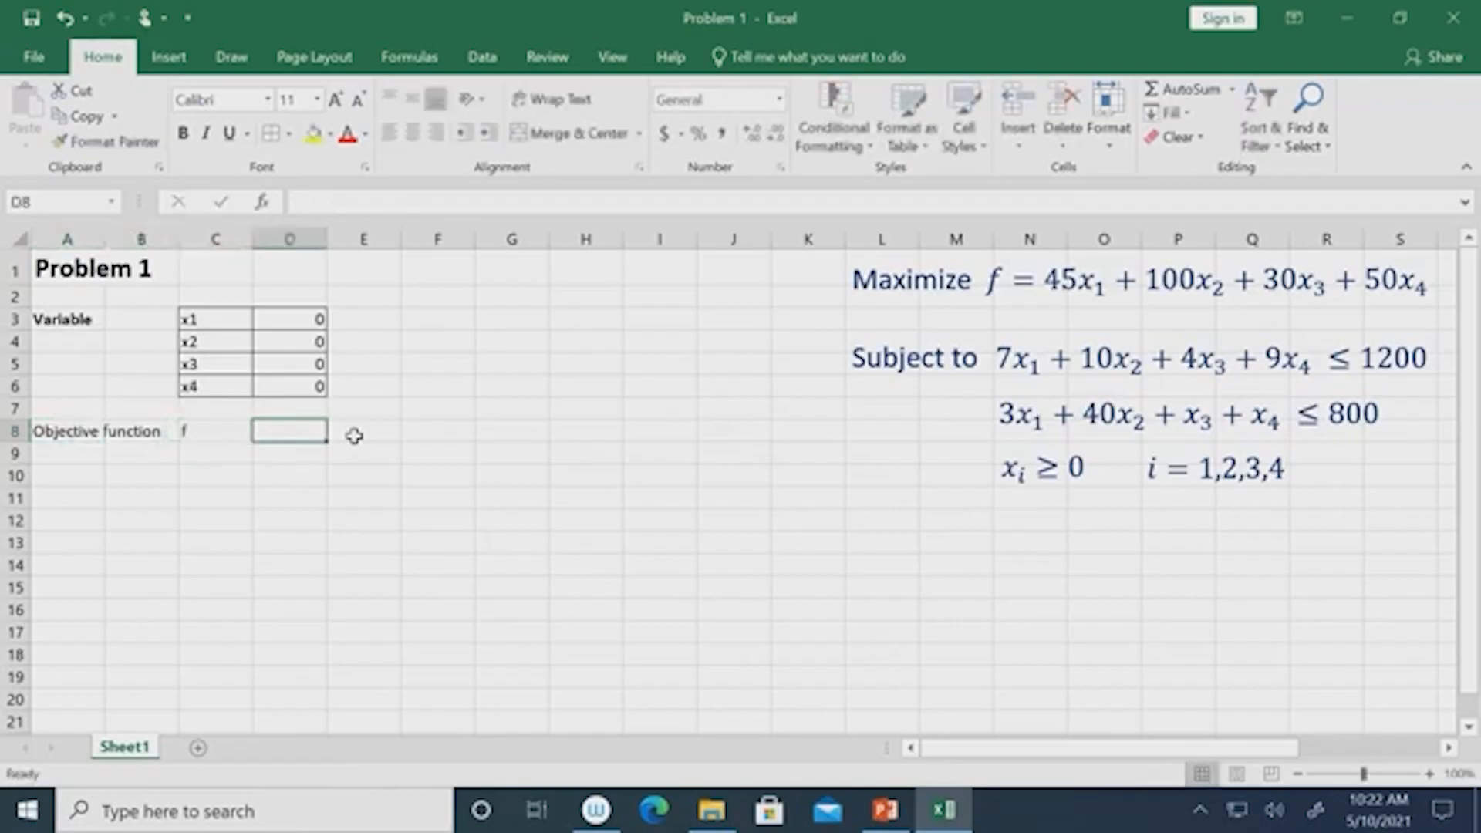
# Enter the objective function formula =45*D3+100*D4+30*D5+50*D6 in D8.
pyautogui.write('=')
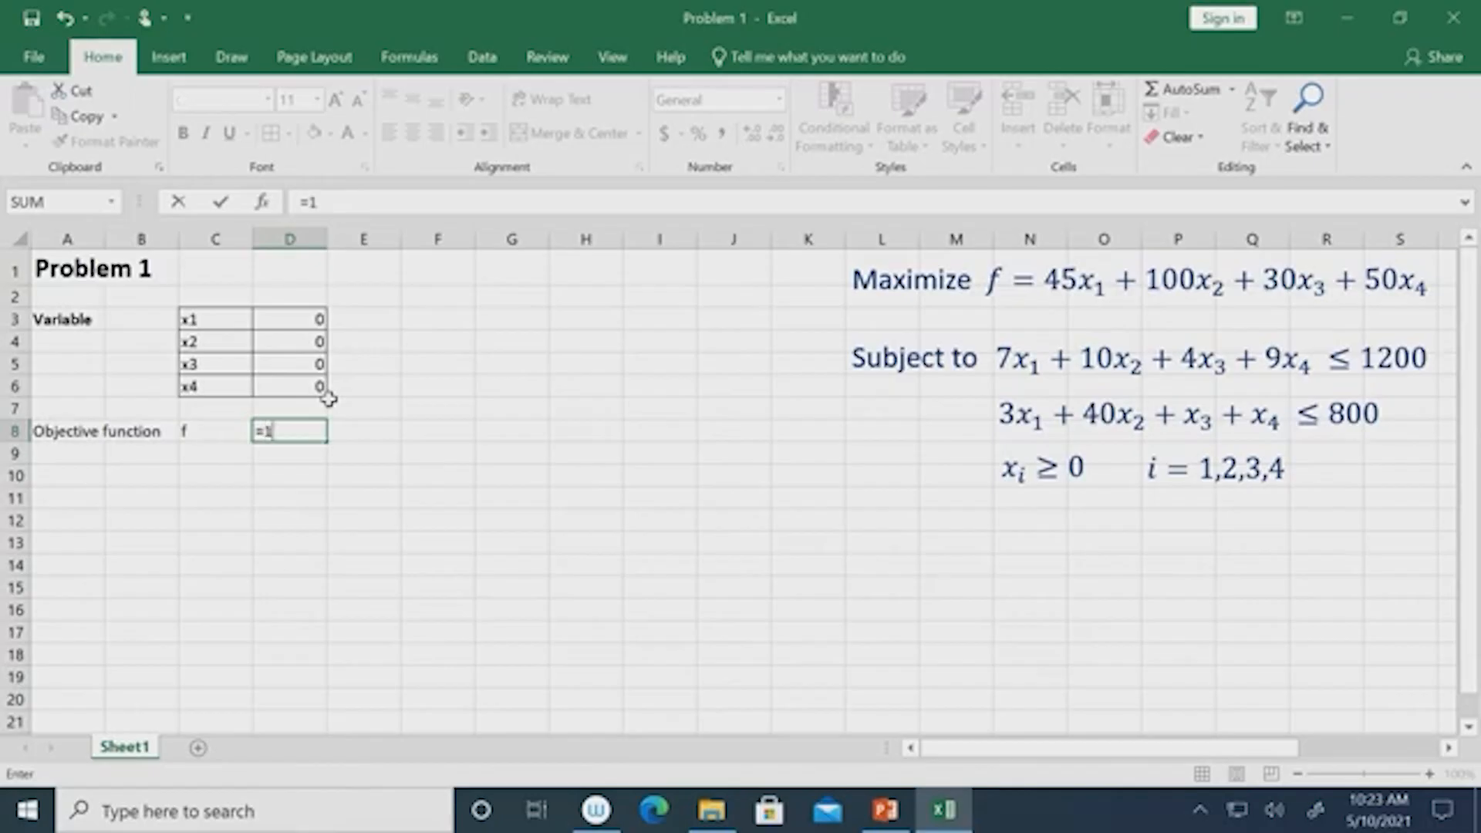
pyautogui.write('45*')
pyautogui.click(293, 316)
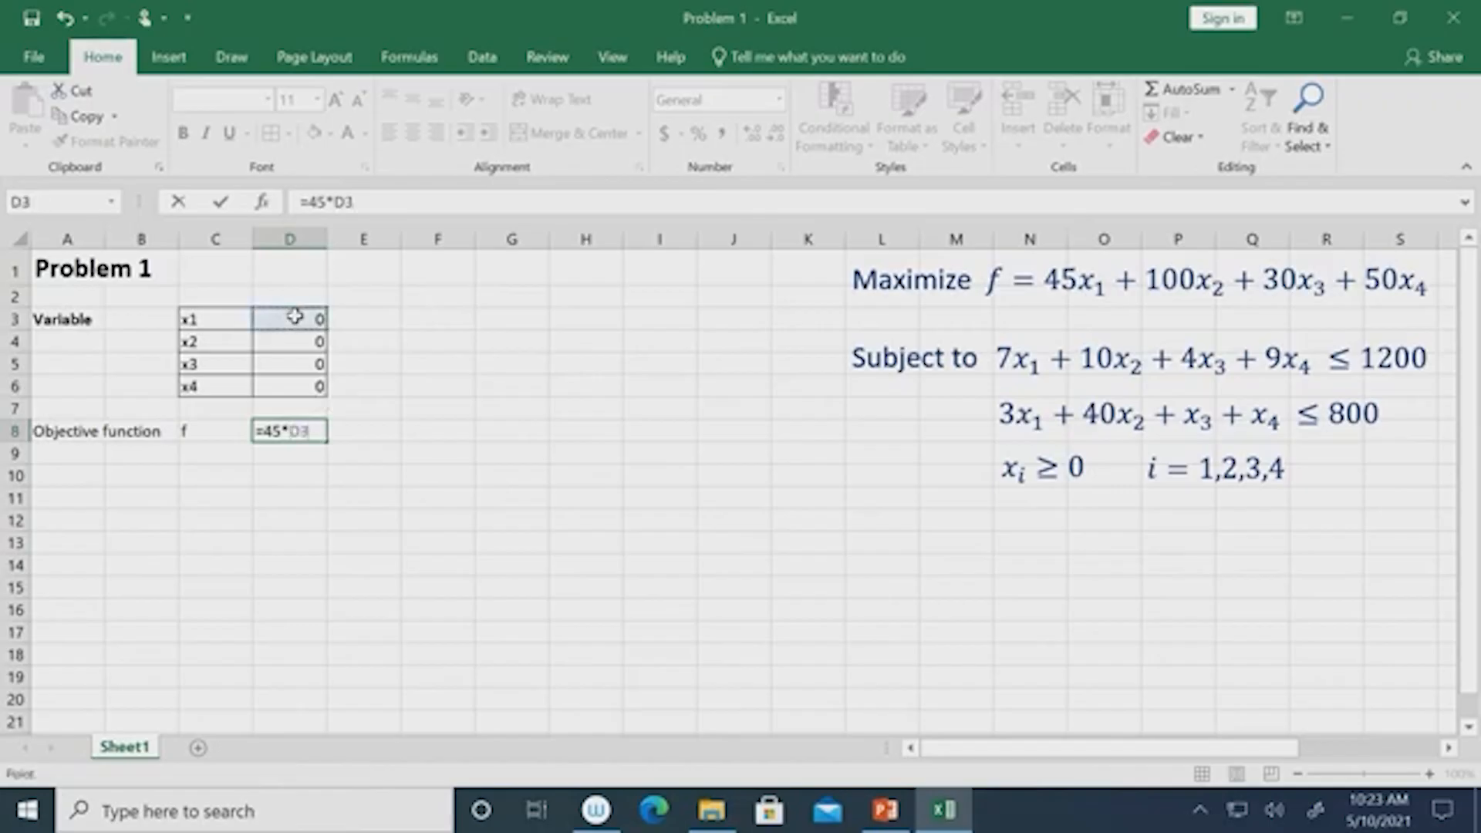
pyautogui.write('+100*')
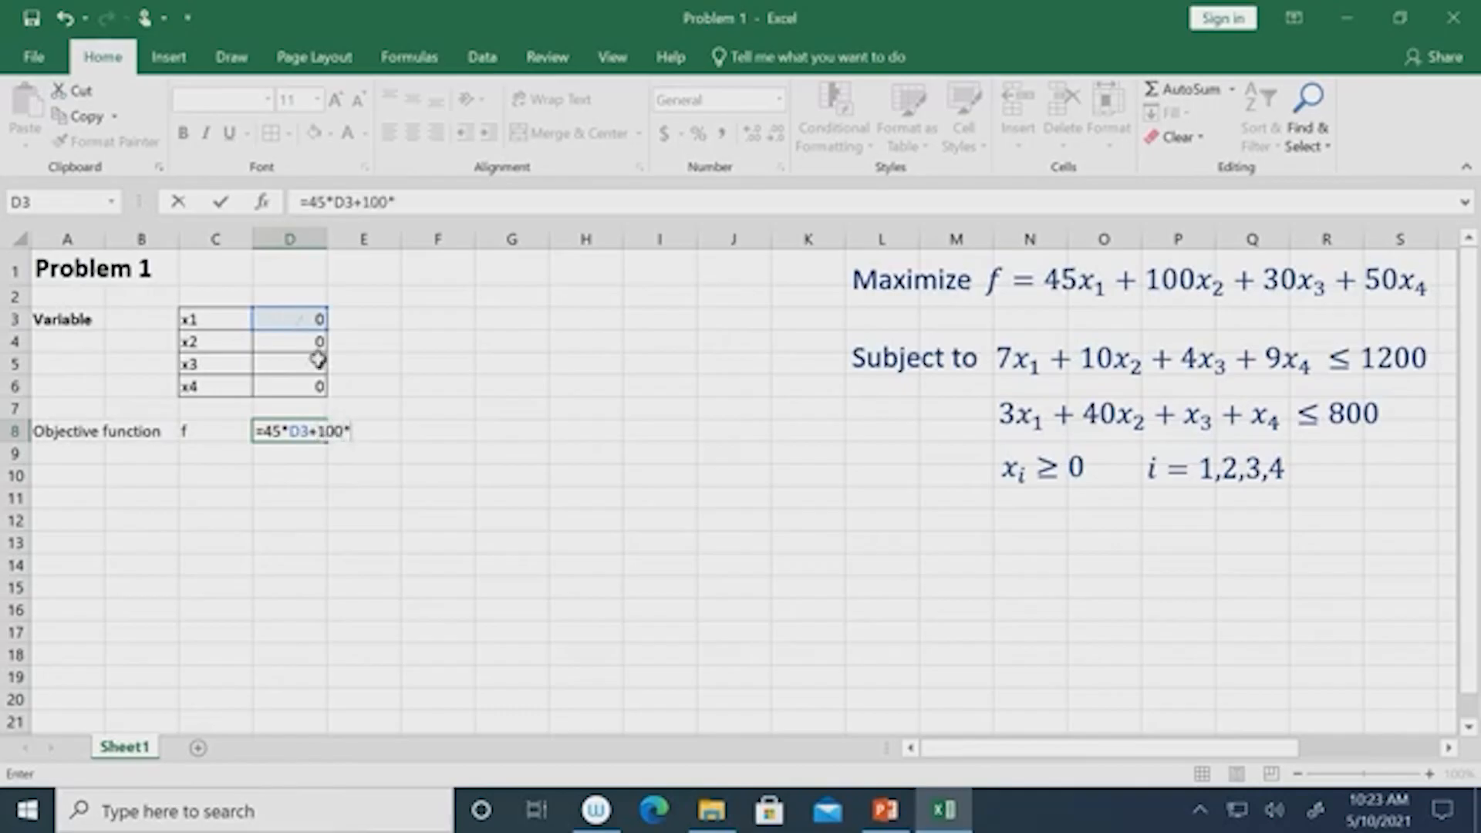
pyautogui.click(301, 344)
pyautogui.write('+')
pyautogui.write('3')
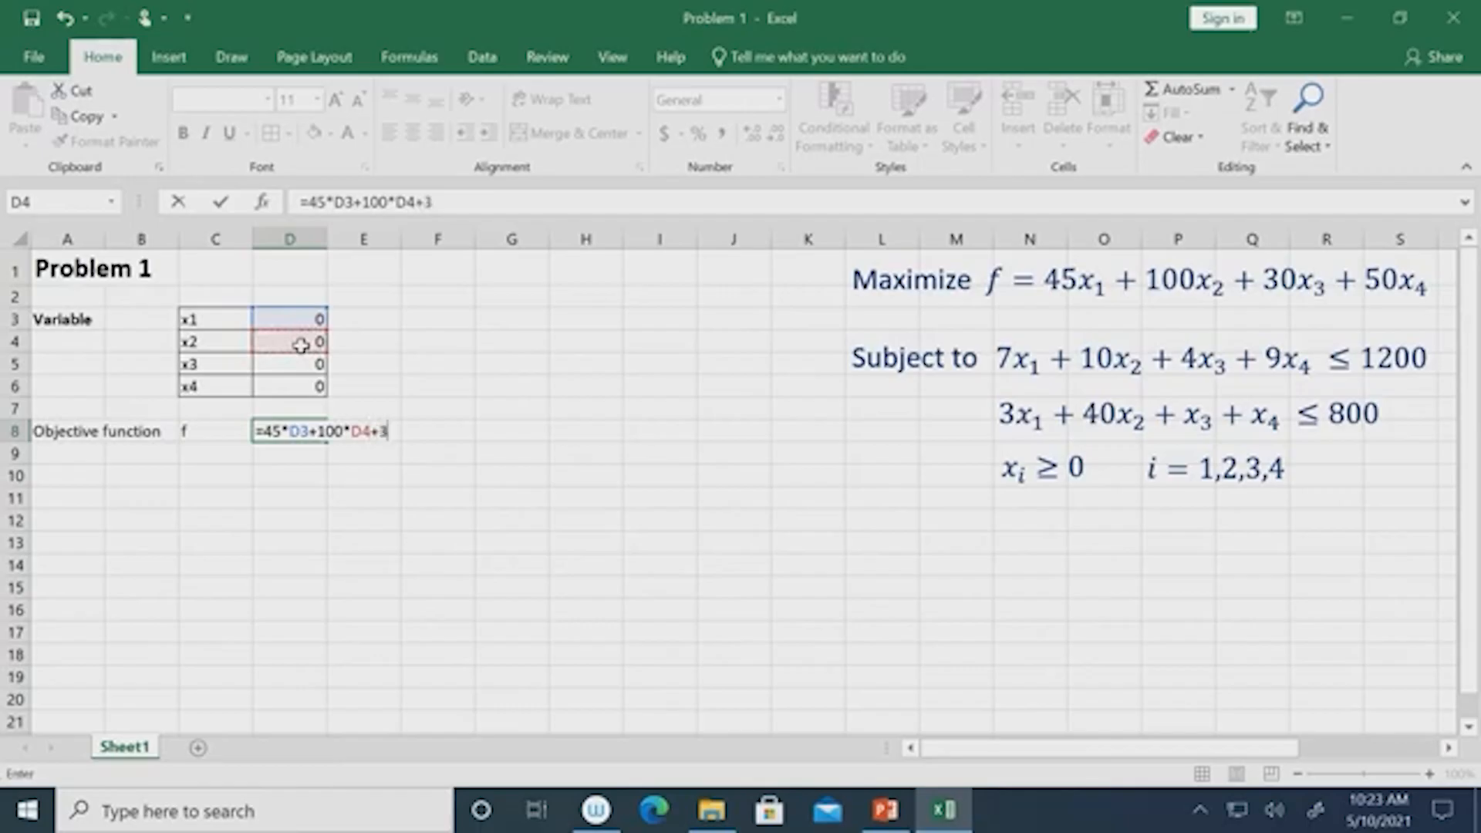
pyautogui.write('0*')
pyautogui.click(294, 370)
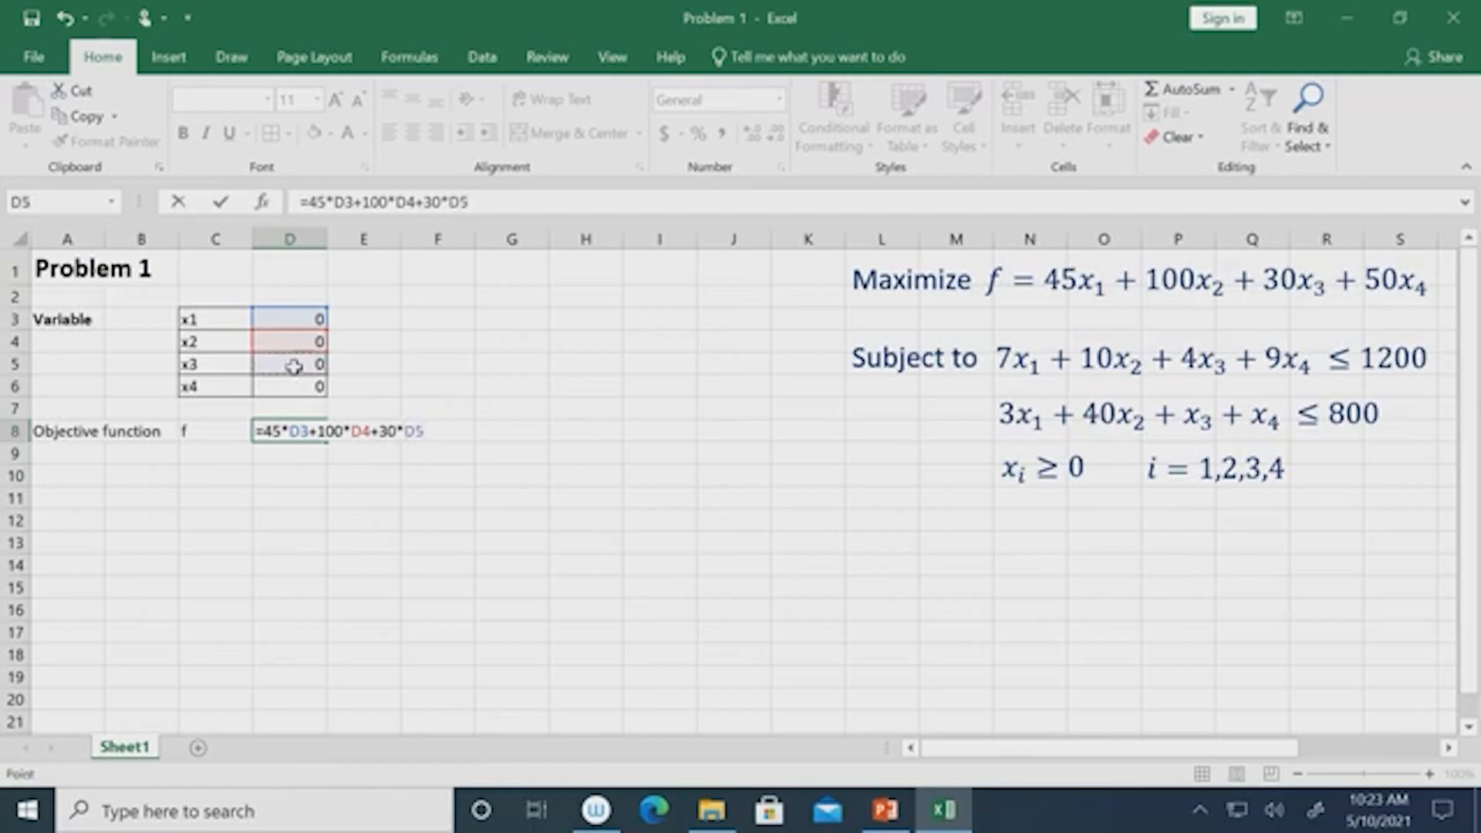
pyautogui.write('+50*')
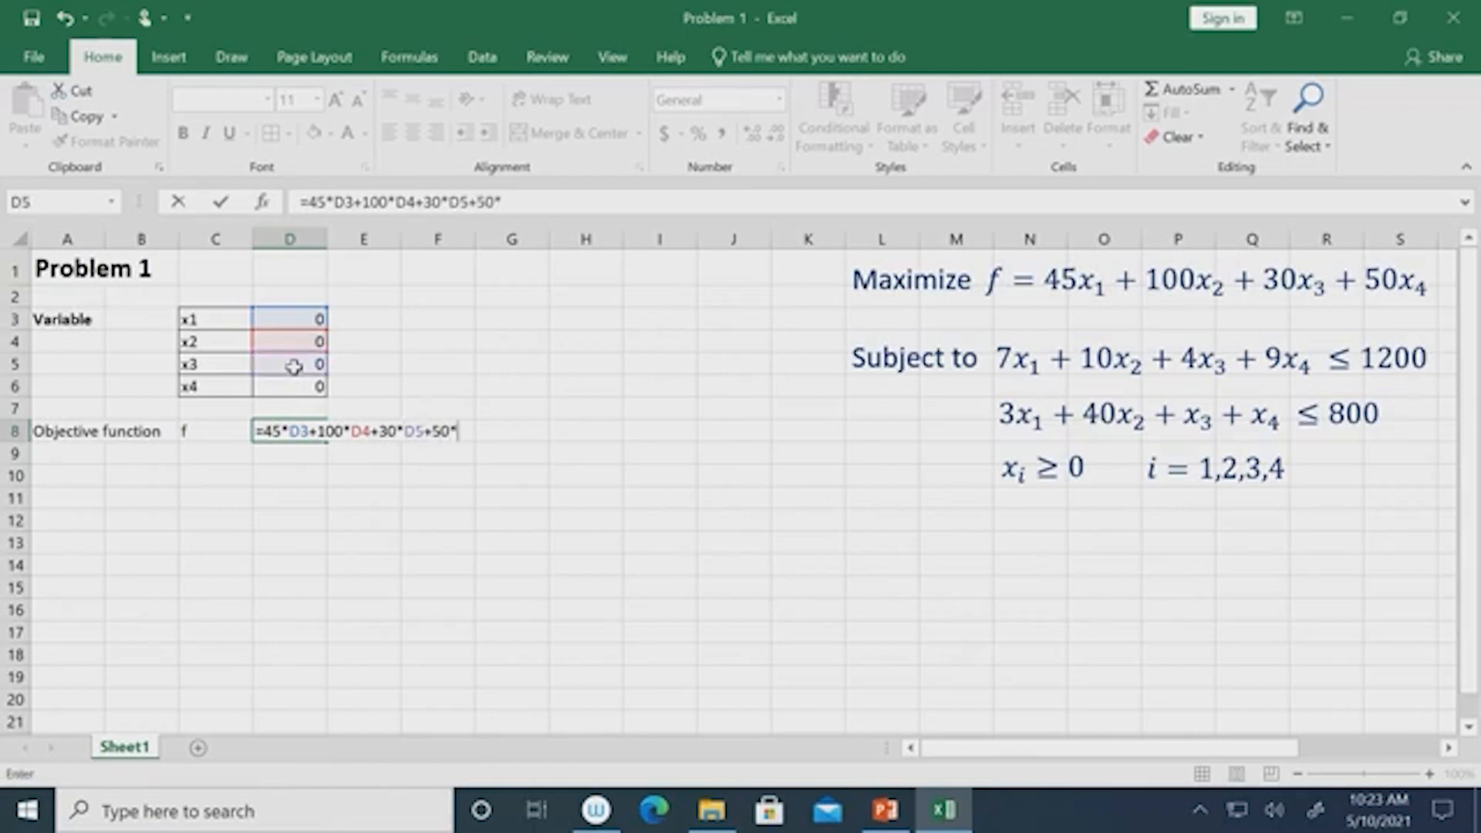
pyautogui.click(293, 389)
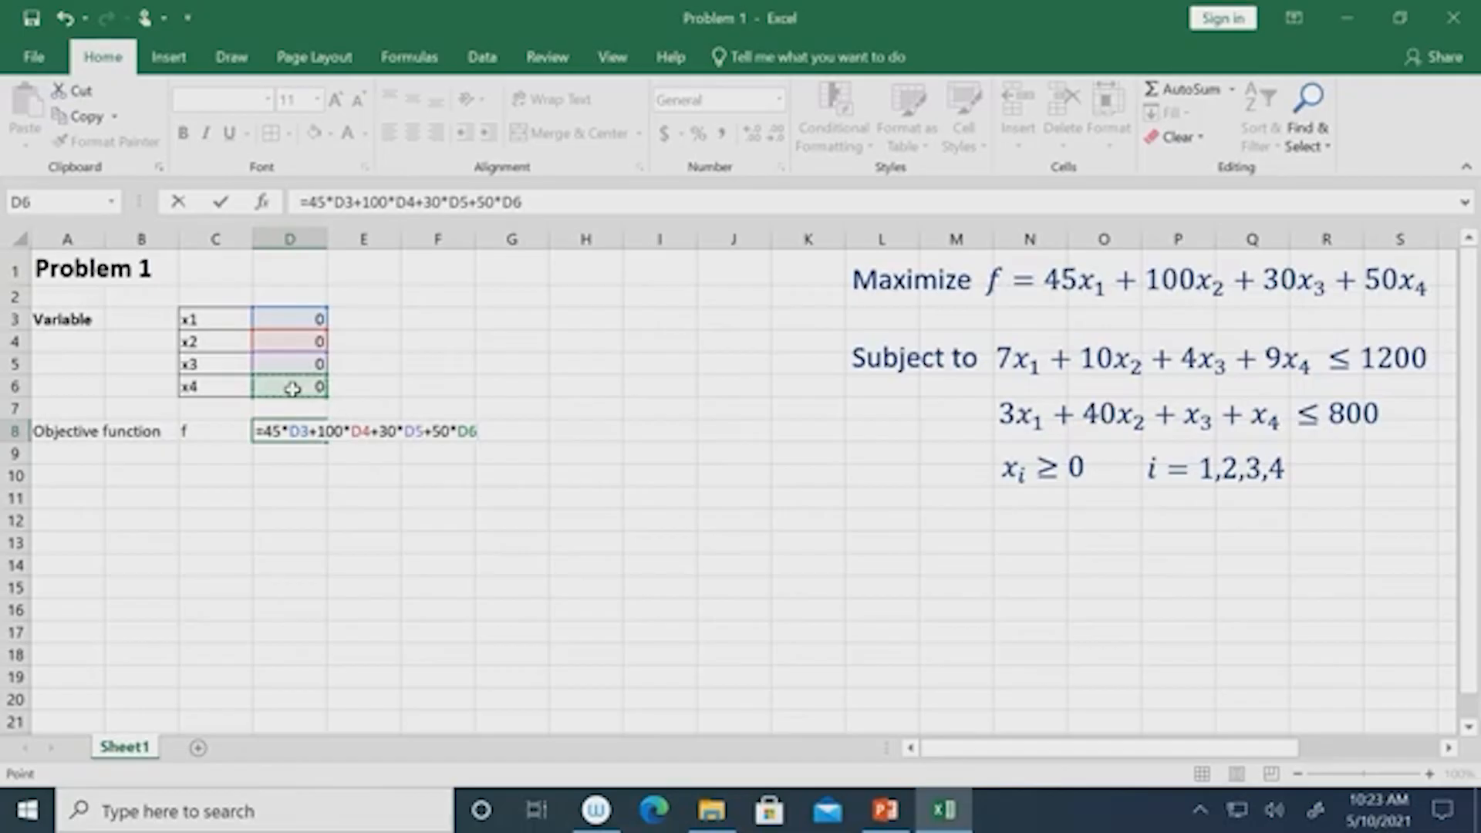
pyautogui.press('Return')
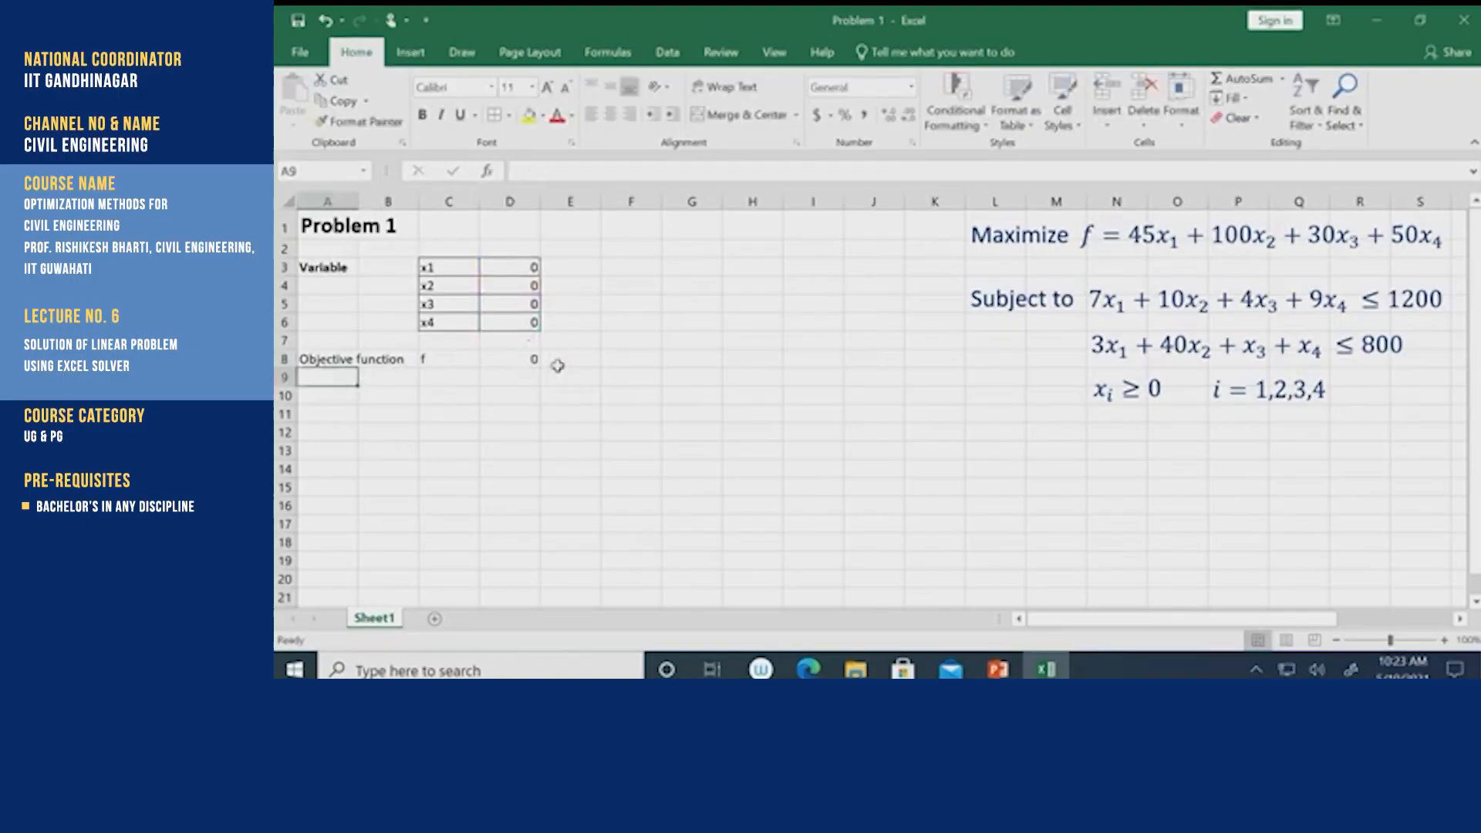
# Highlight the objective function value cell D8 with a light blue fill.
pyautogui.click(507, 359)
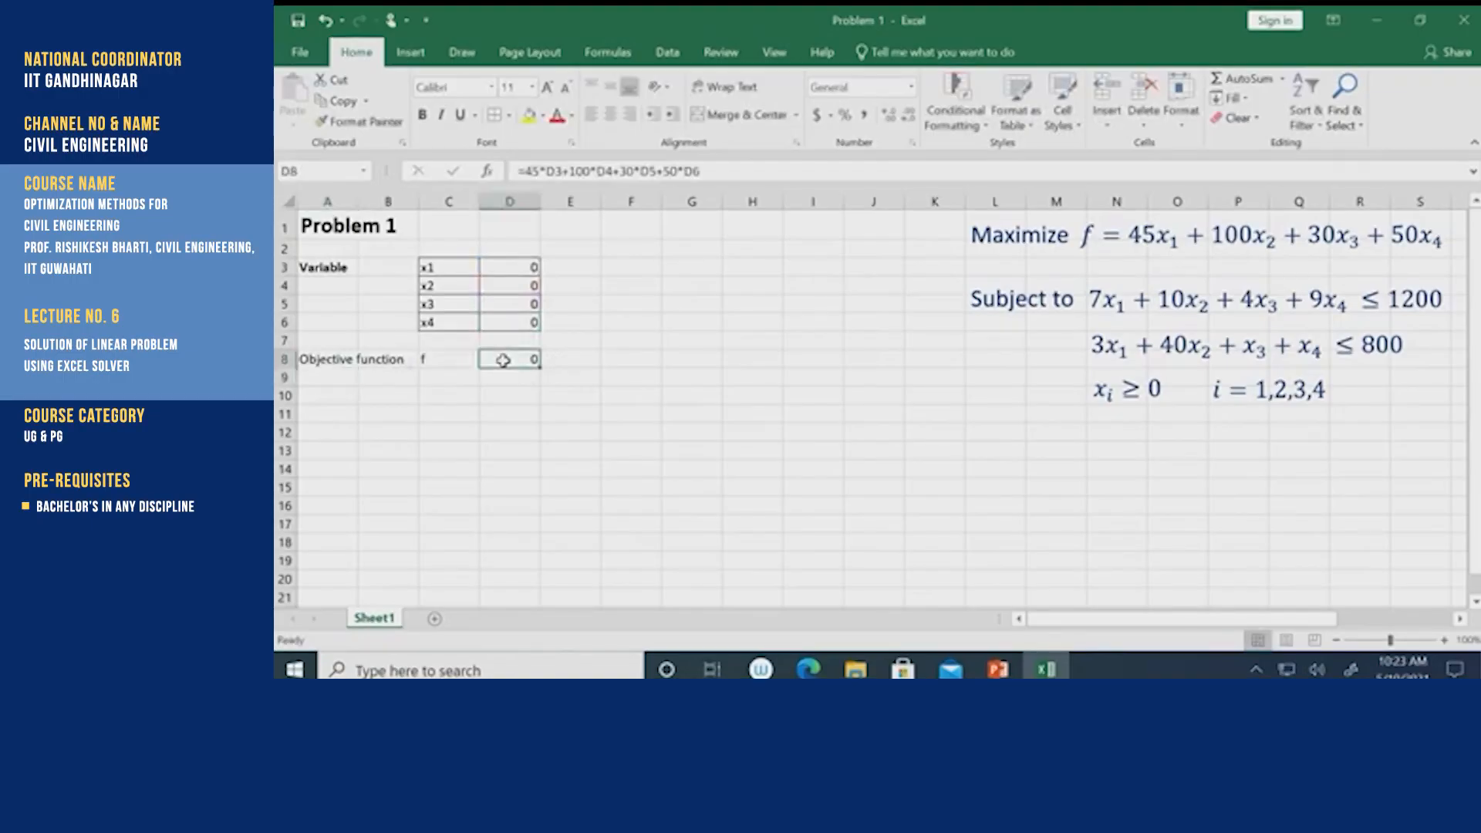
pyautogui.click(542, 115)
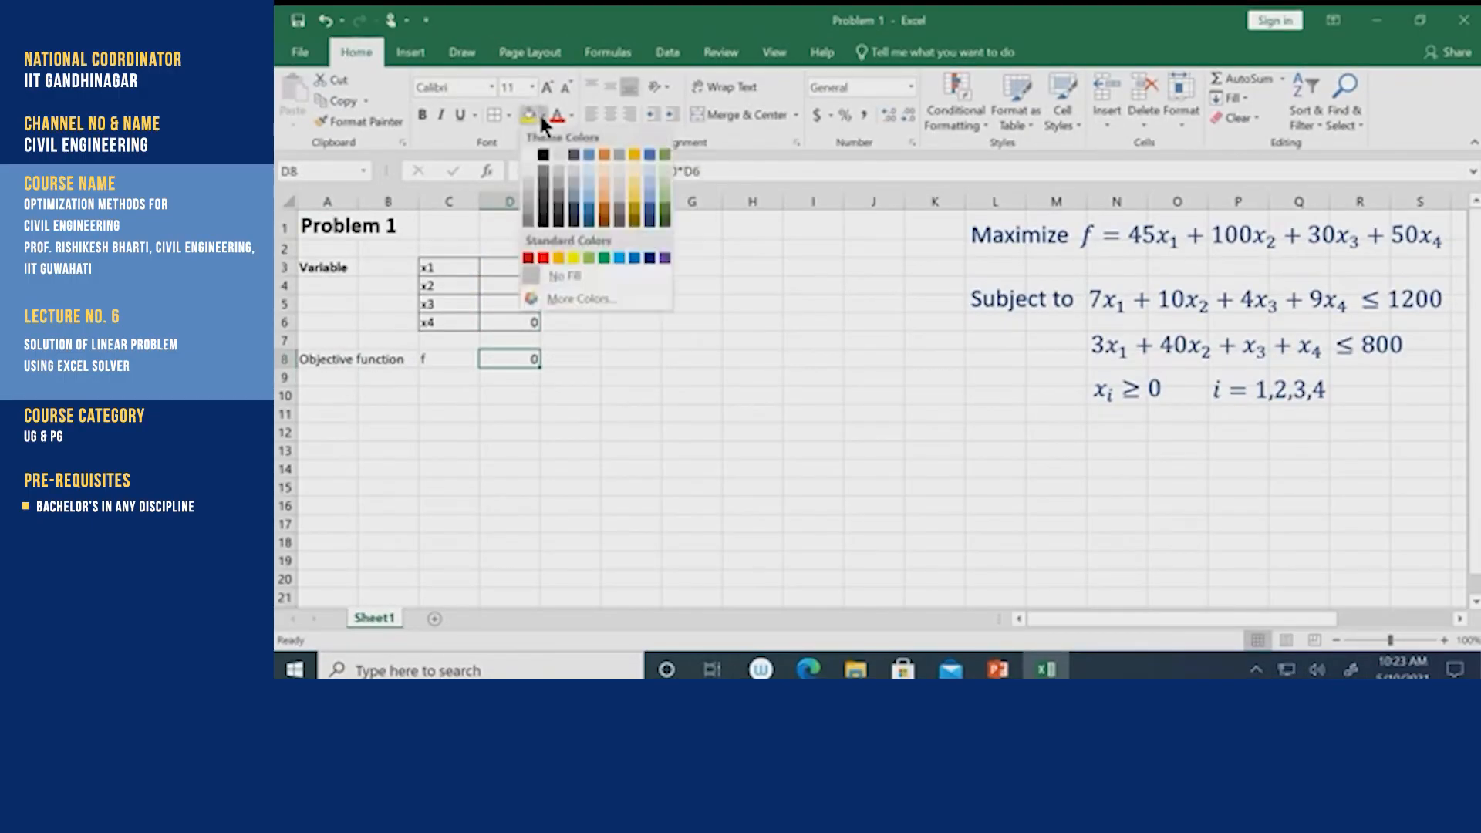
pyautogui.click(573, 258)
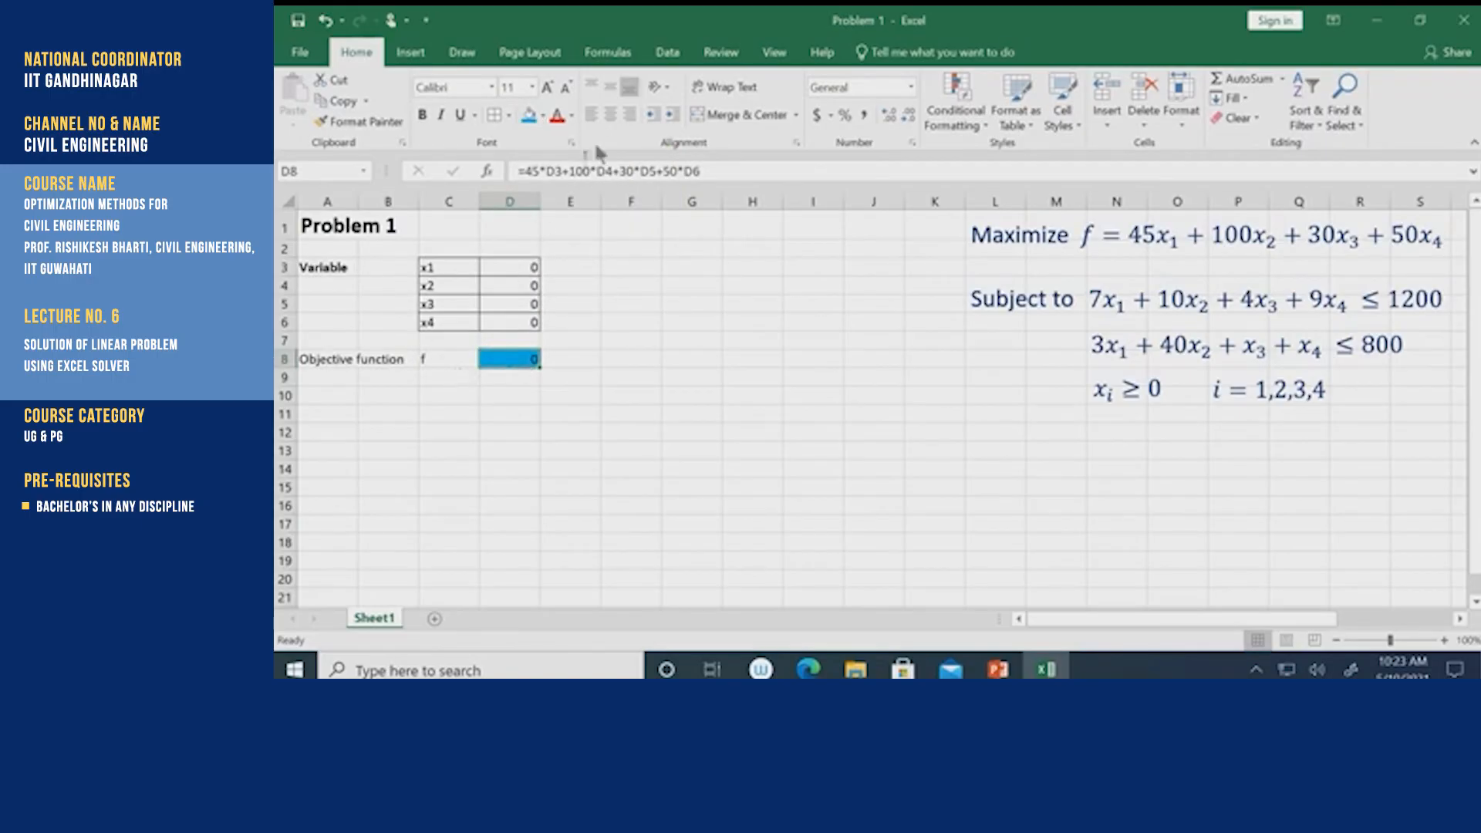
pyautogui.click(570, 117)
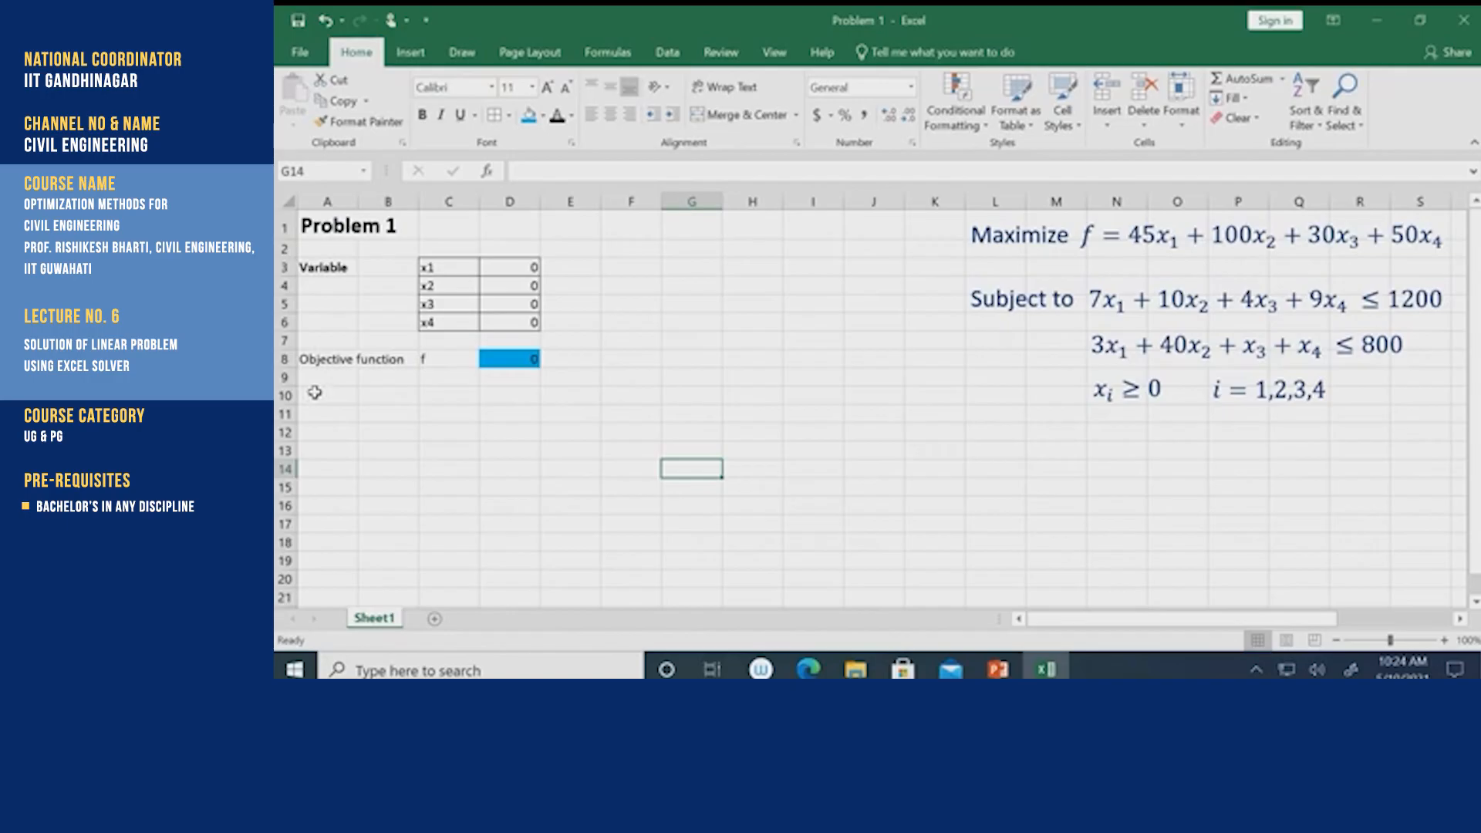
# Enter the label Constraint in A10 and the constraint name g1 in C10.
pyautogui.click(315, 393)
pyautogui.write('Constra')
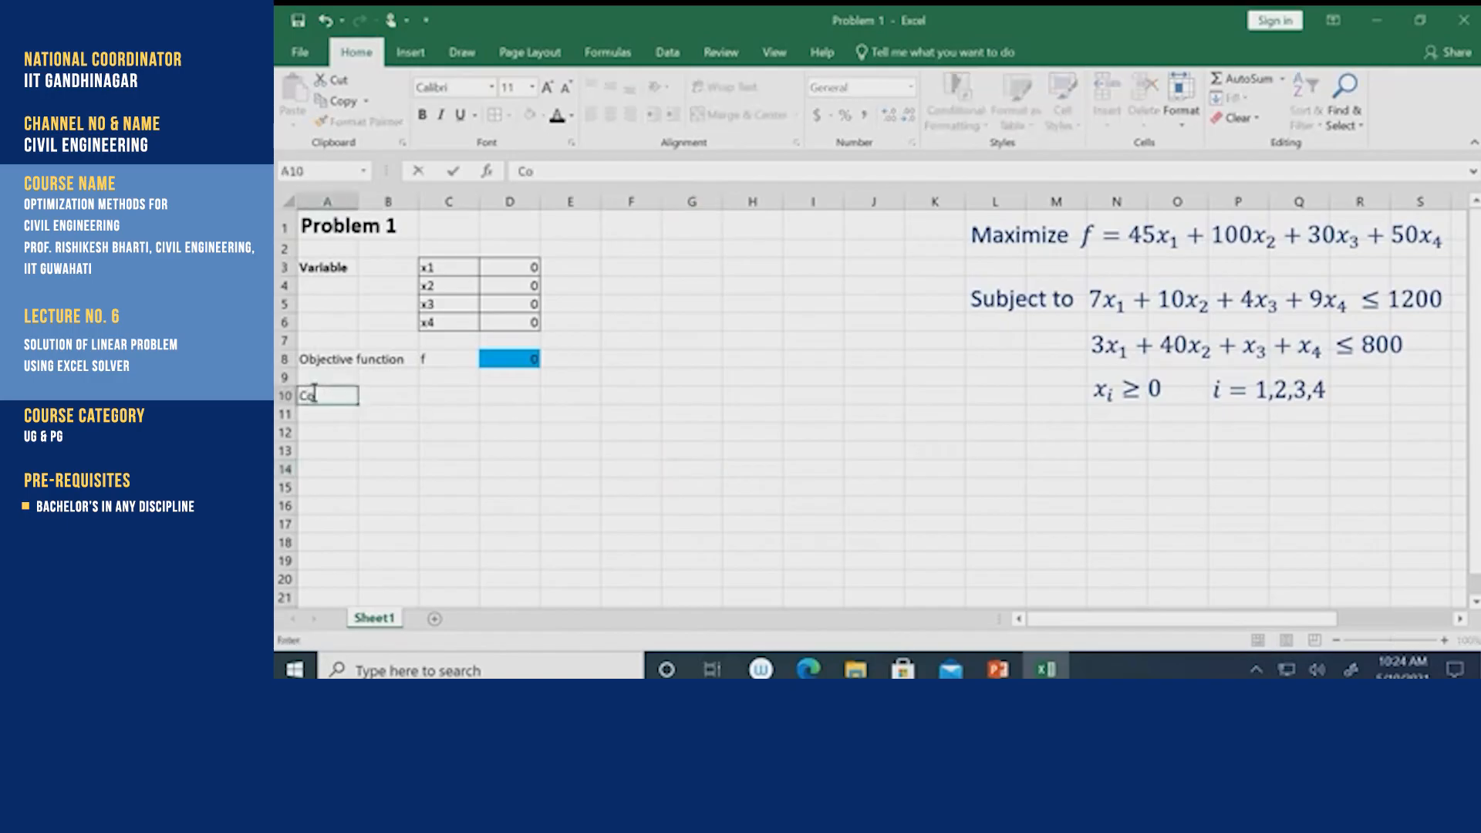
pyautogui.write('int')
pyautogui.press('Tab')
pyautogui.press('Tab')
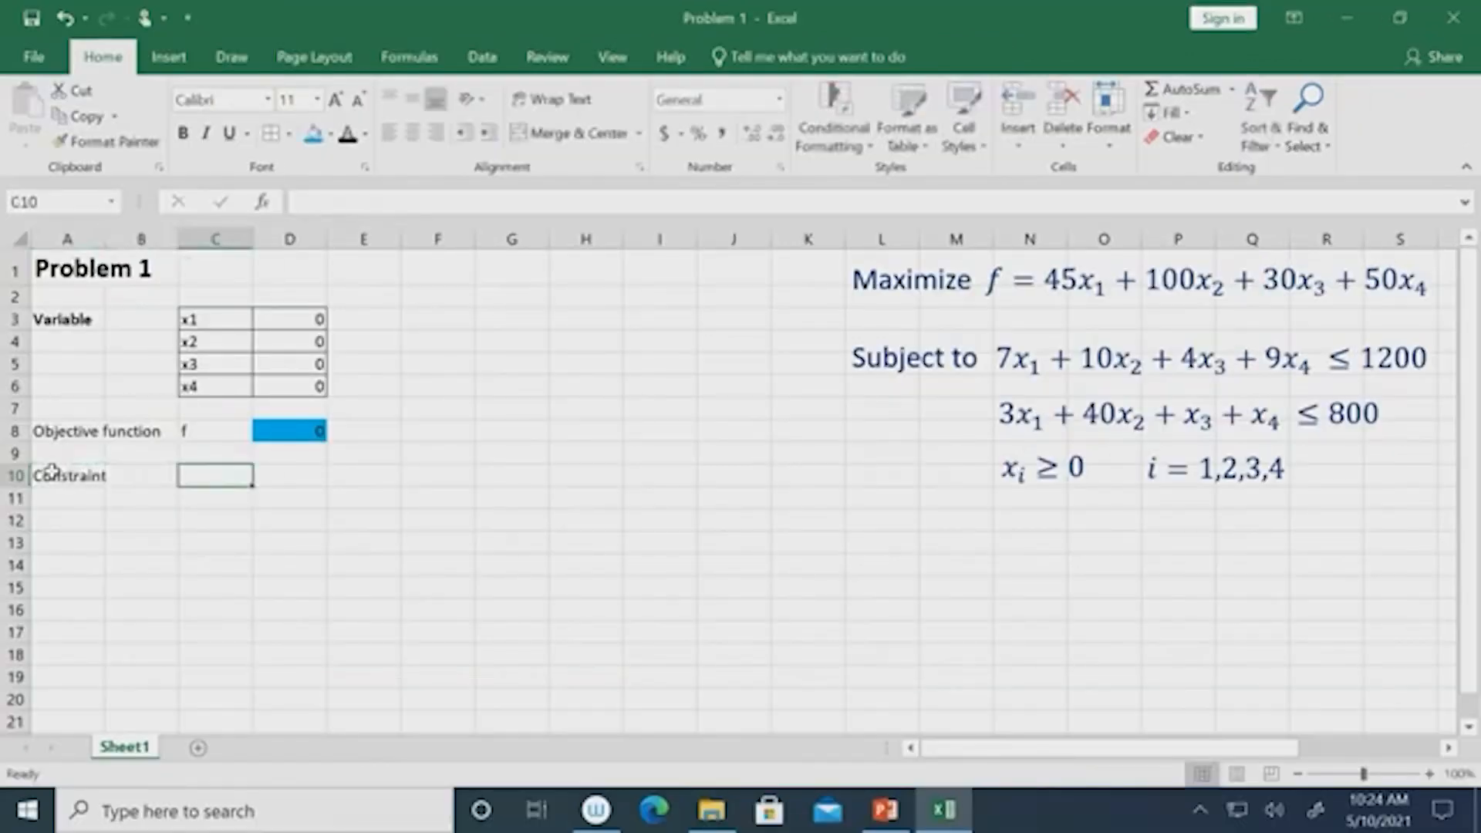
pyautogui.write('g1')
pyautogui.press('Tab')
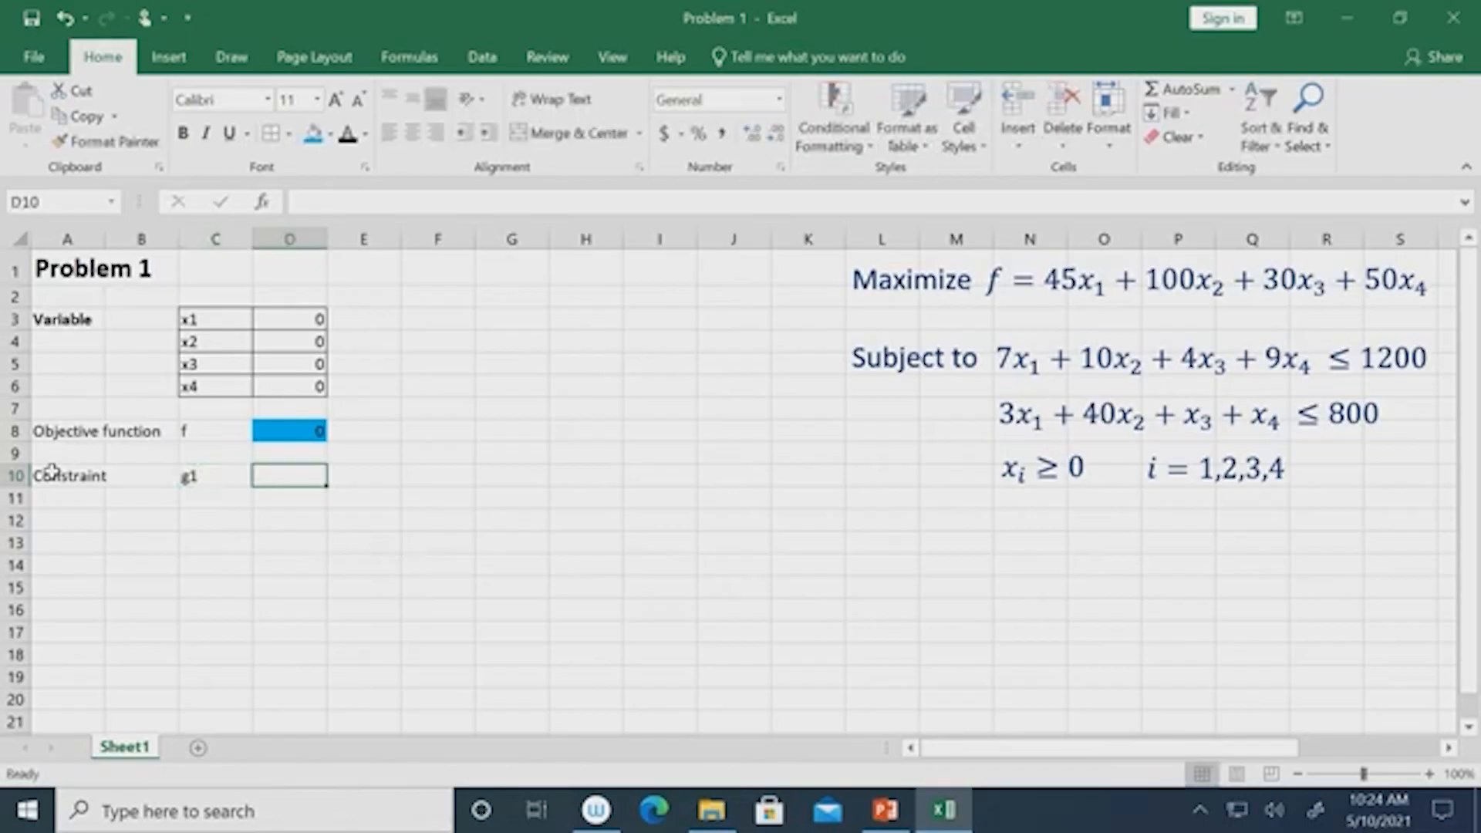
# Enter the first constraint's left-hand side formula =7*D3+10*D4+4*D5+9*D6 in D10.
pyautogui.write('=')
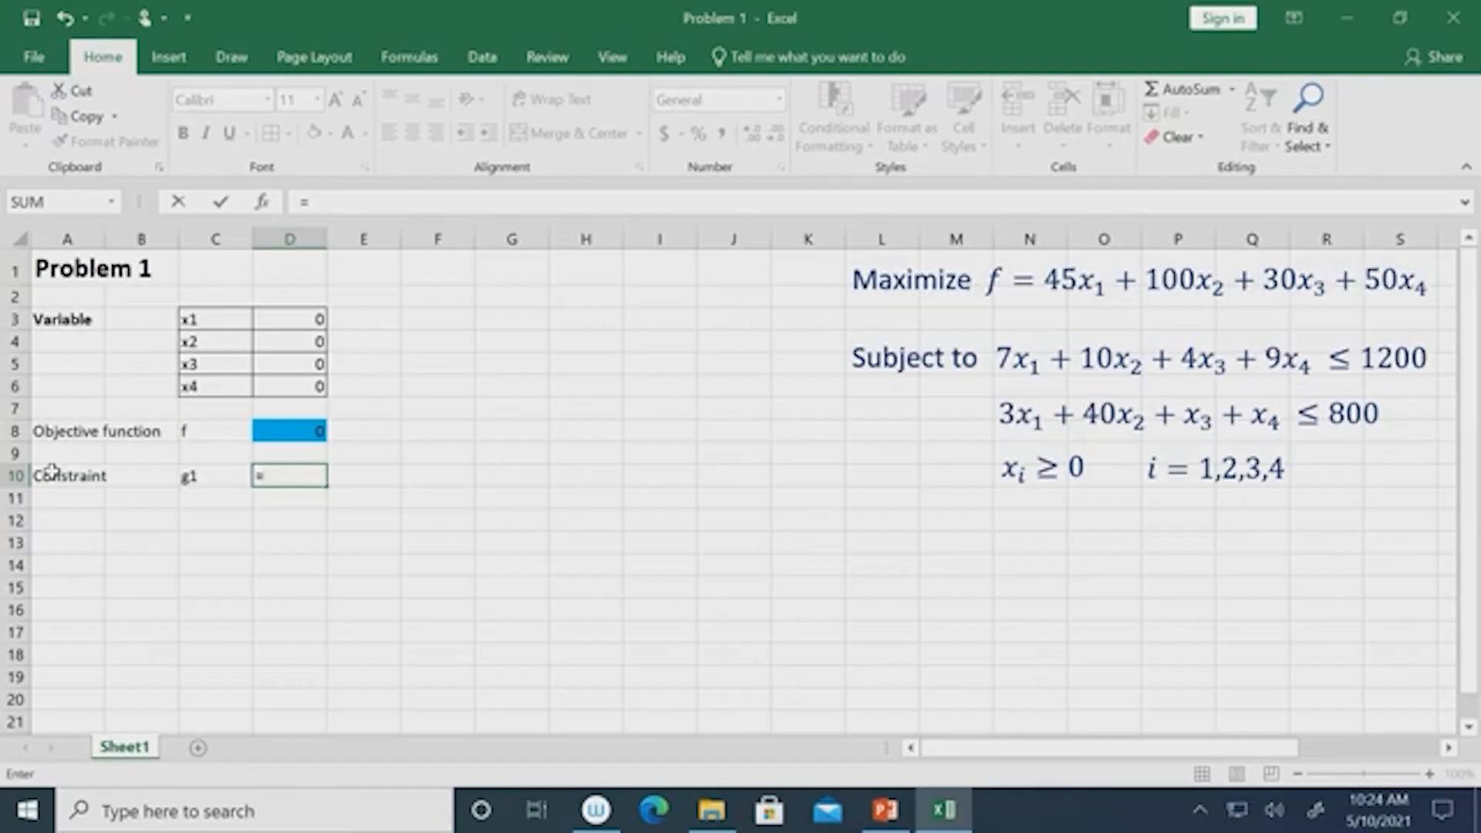
pyautogui.write('7*')
pyautogui.click(293, 320)
pyautogui.write('+')
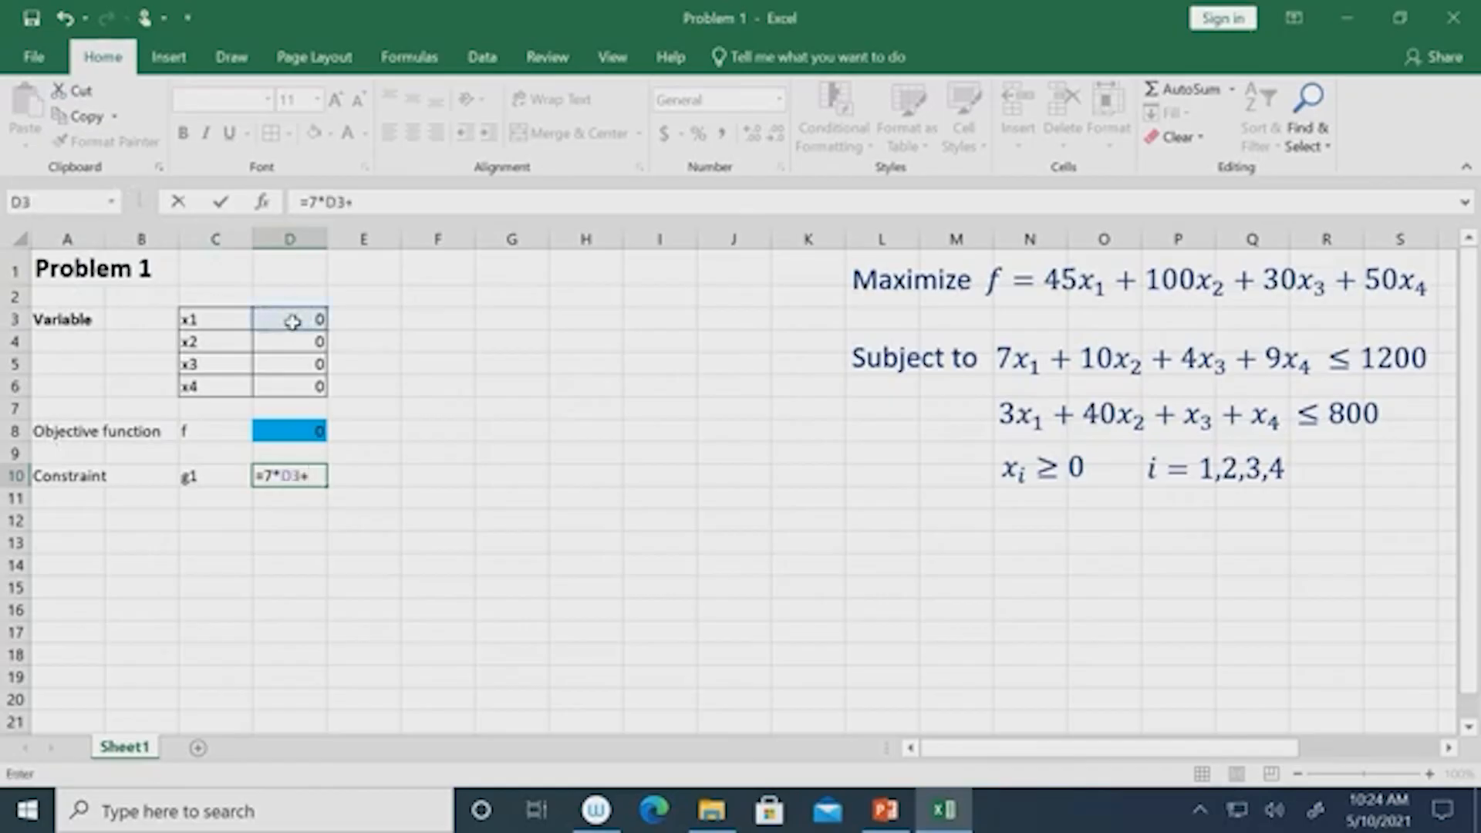
pyautogui.write('10*')
pyautogui.click(286, 343)
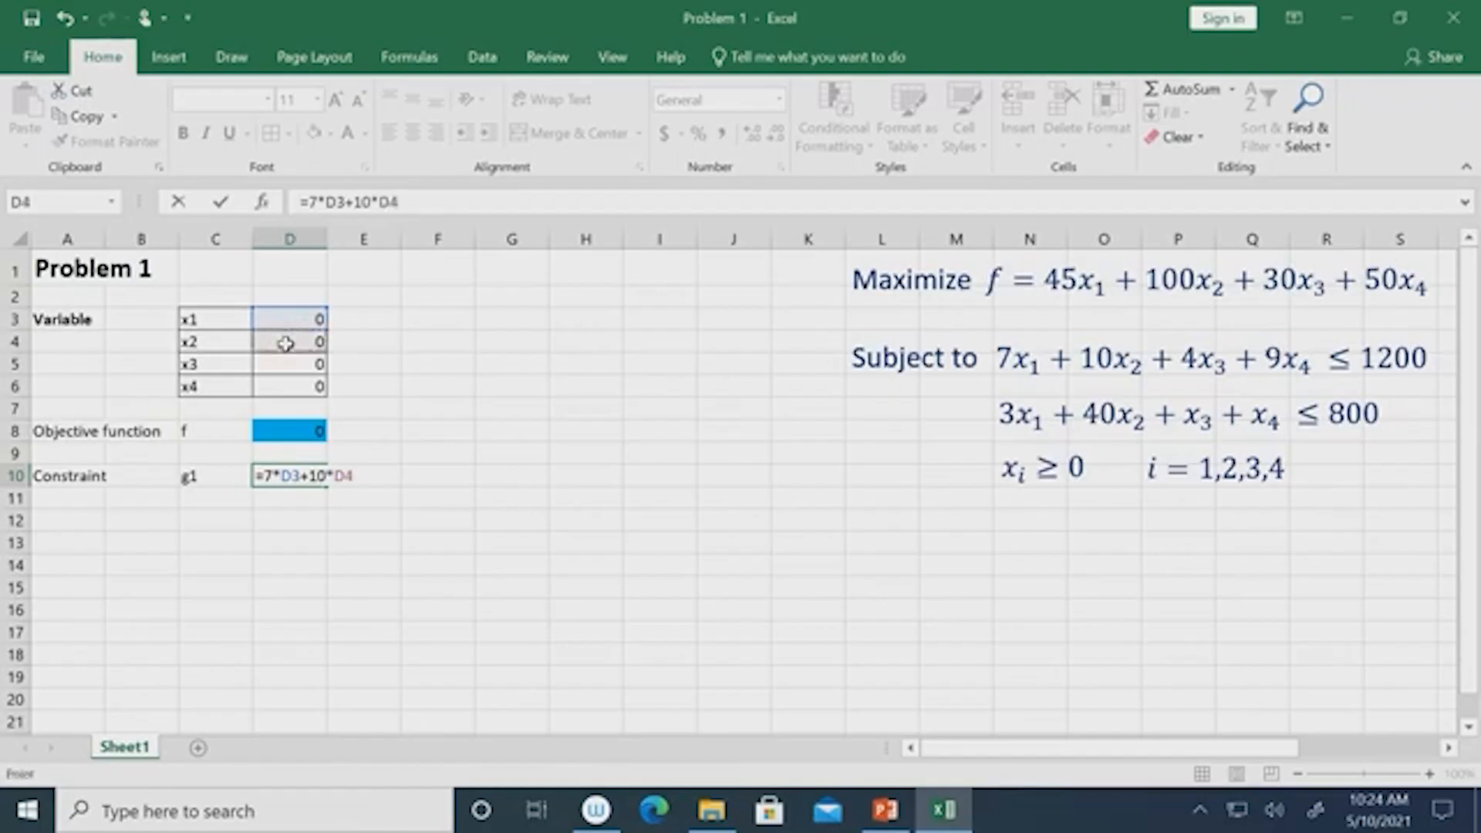
pyautogui.write('+4*')
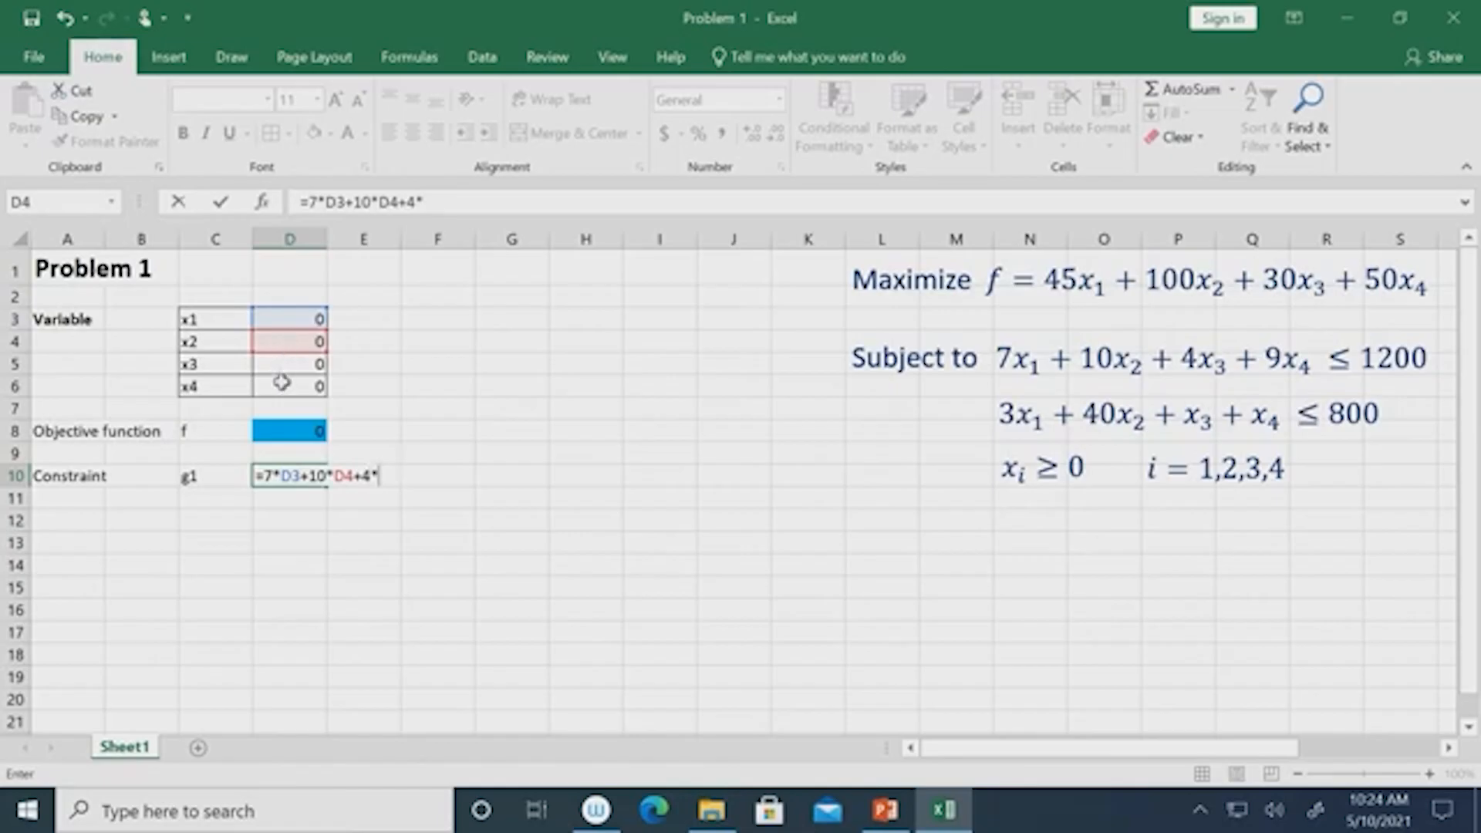
pyautogui.click(282, 367)
pyautogui.write('+')
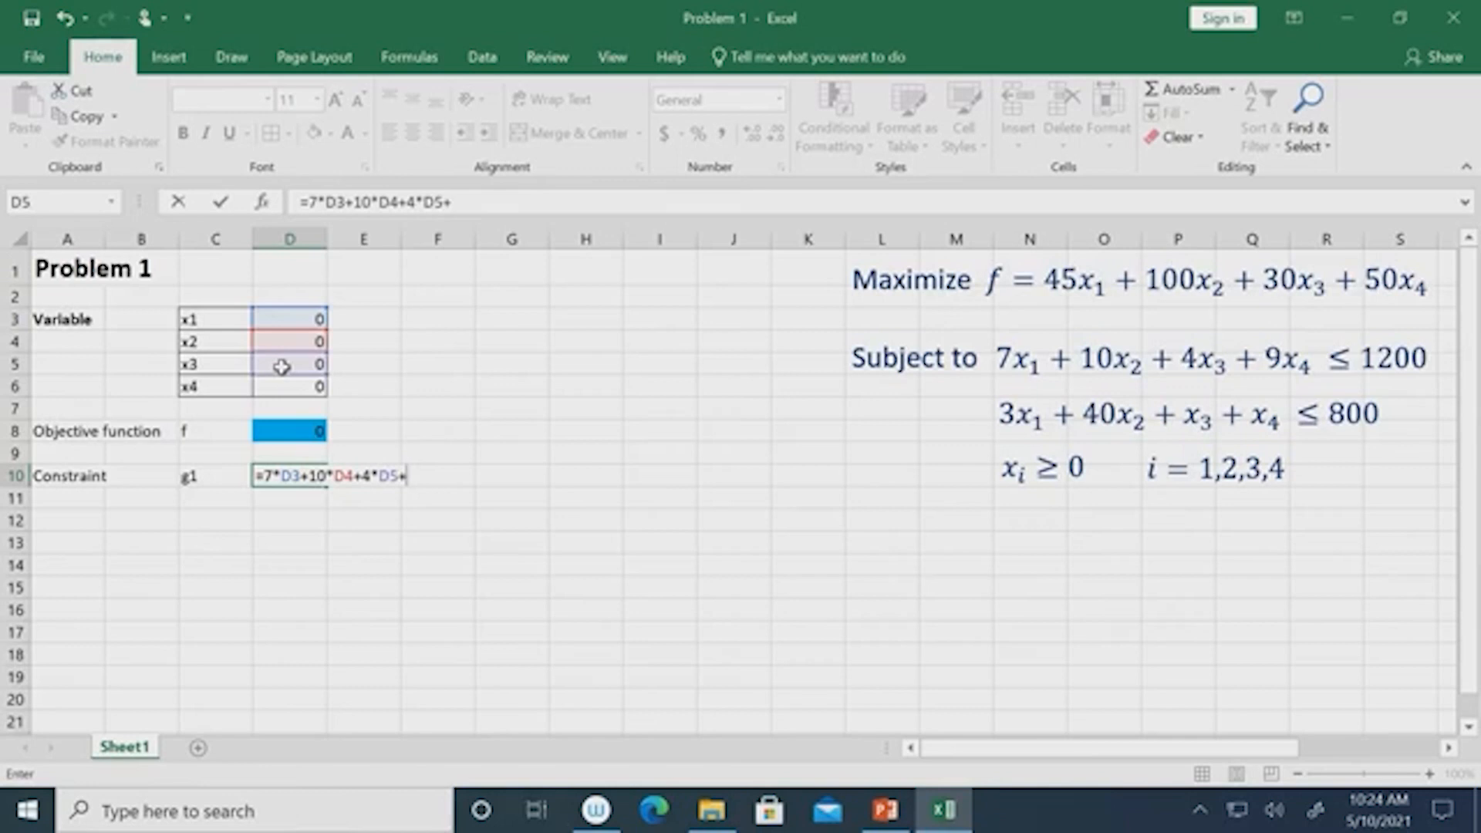
pyautogui.write('9*')
pyautogui.click(289, 387)
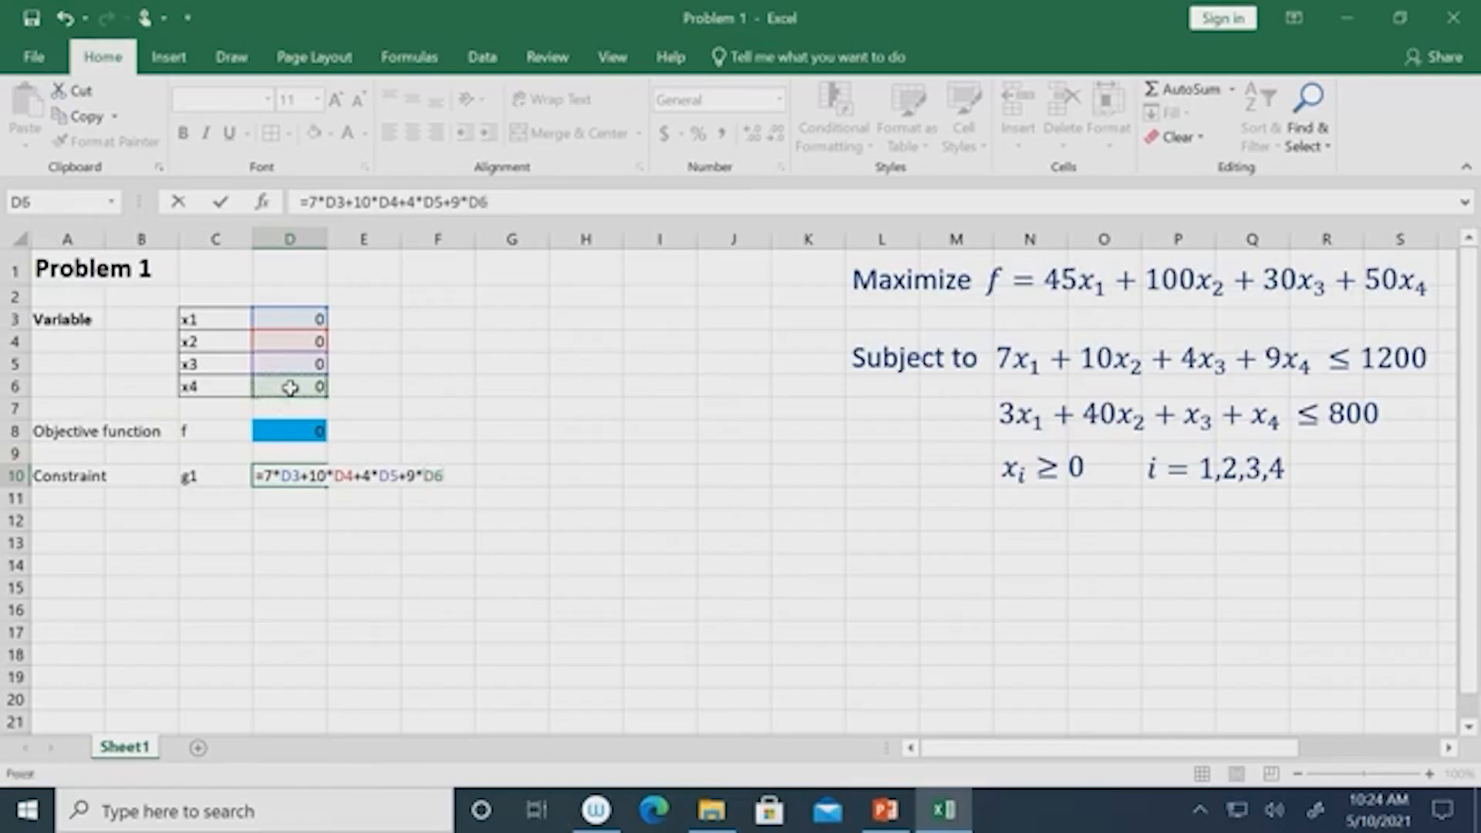
pyautogui.press('Return')
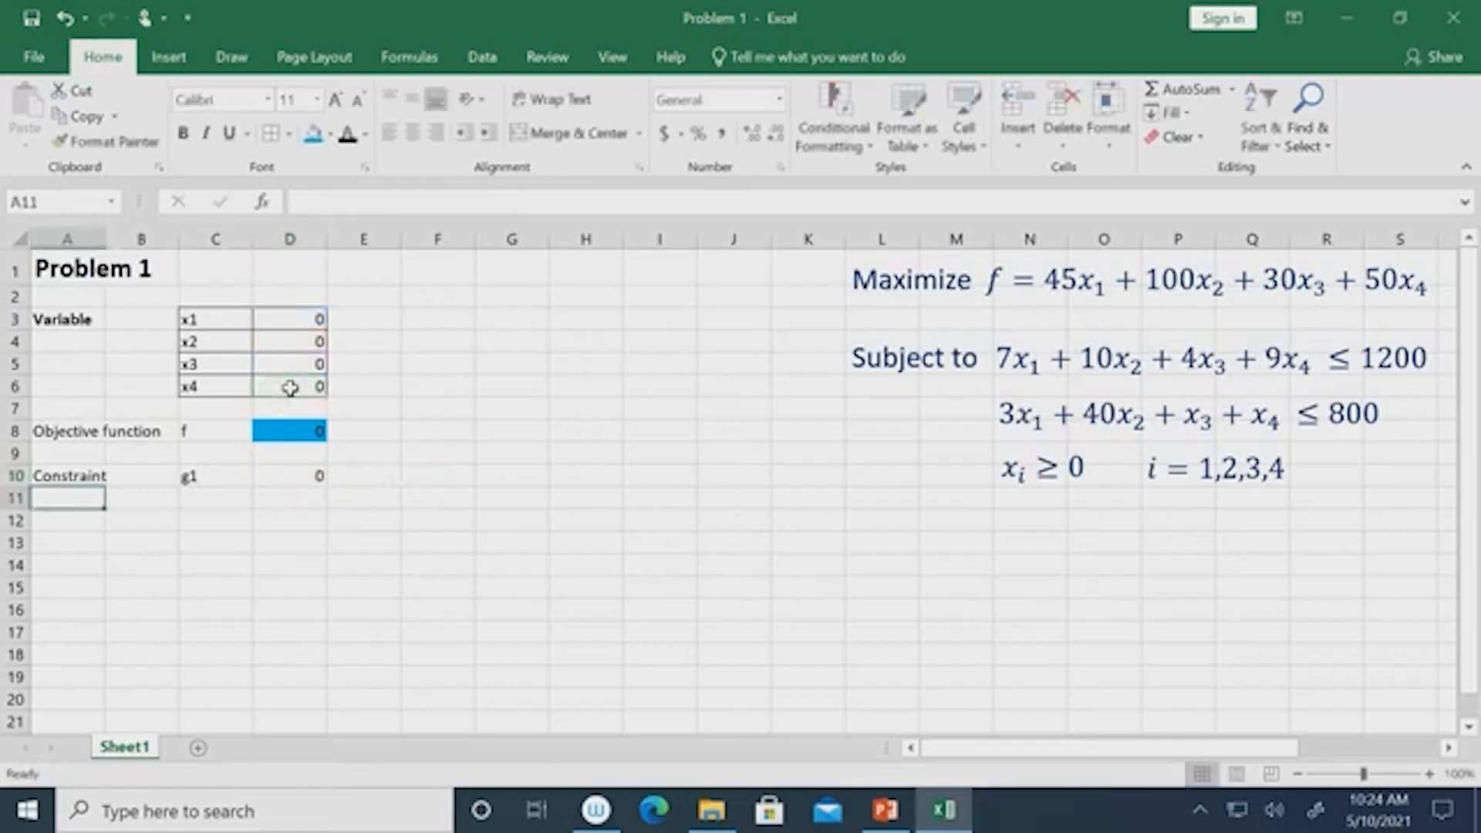
# Review the g1 constraint formula in D10 and its cell references.
pyautogui.press('Up')
pyautogui.press('Right')
pyautogui.press('Right')
pyautogui.press('Right')
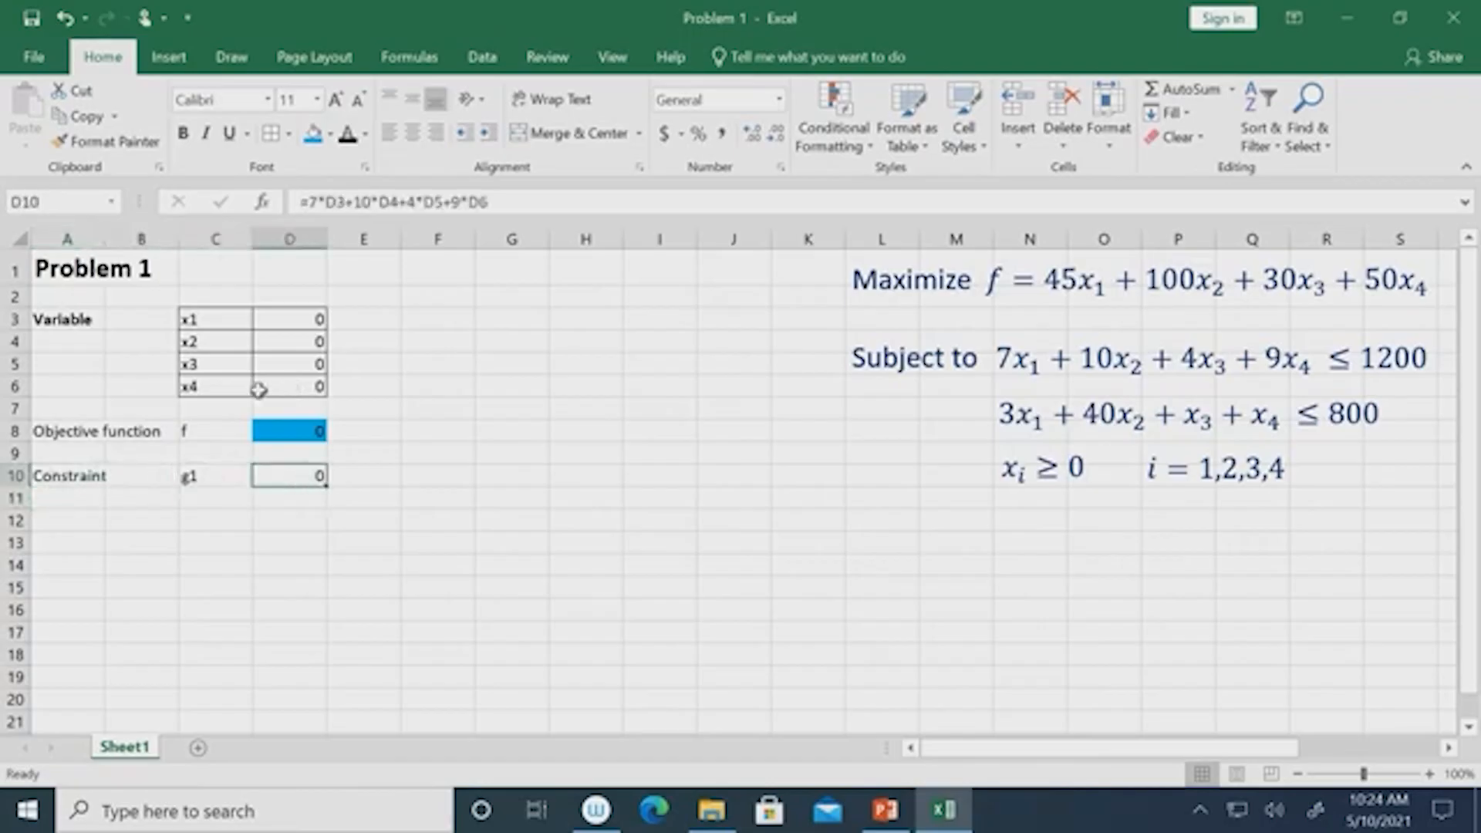
pyautogui.click(590, 204)
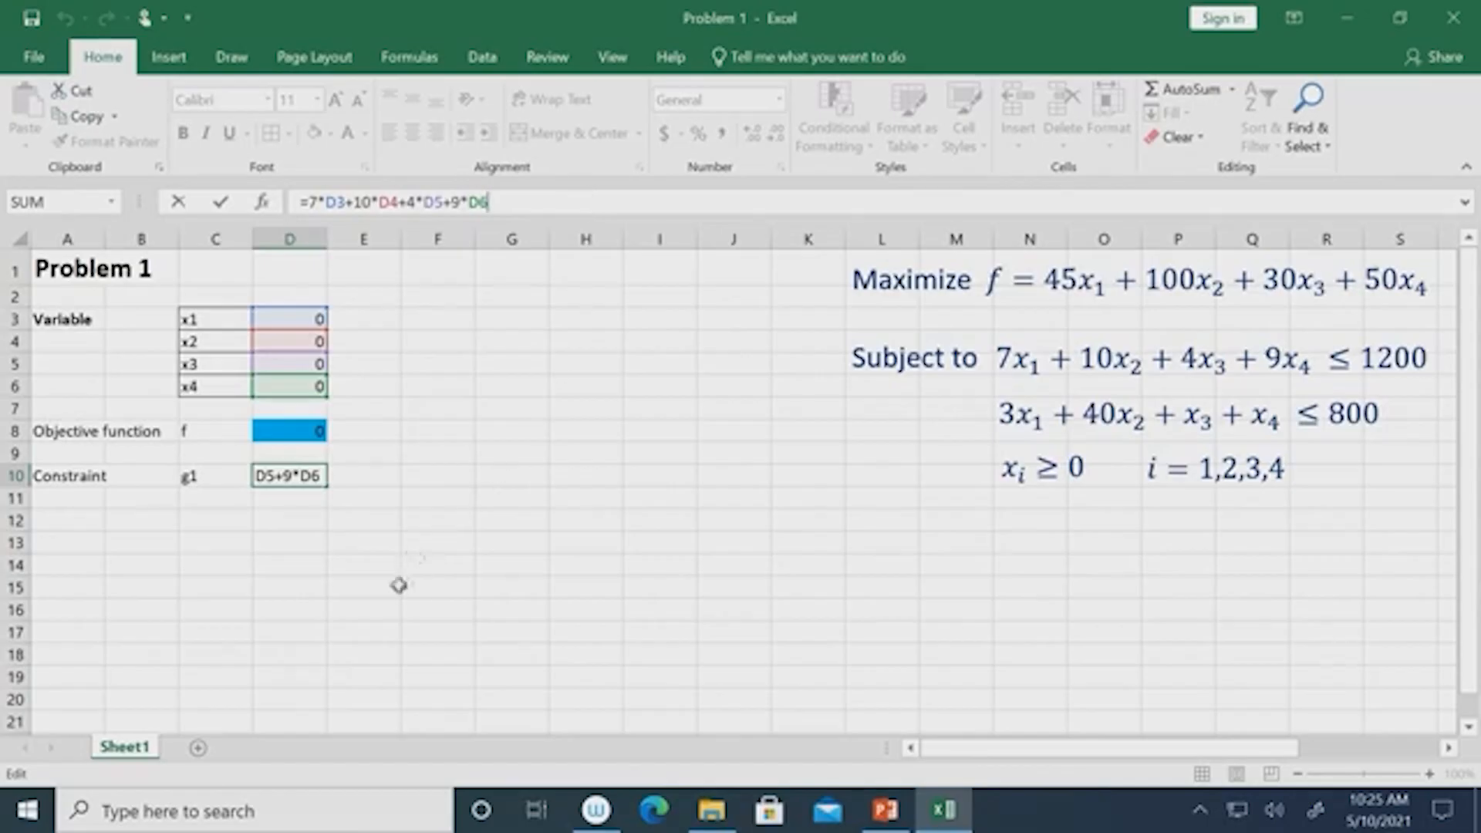
# Enter the sign <= in E10 and the limit 1200 in F10 for constraint g1.
pyautogui.click(376, 475)
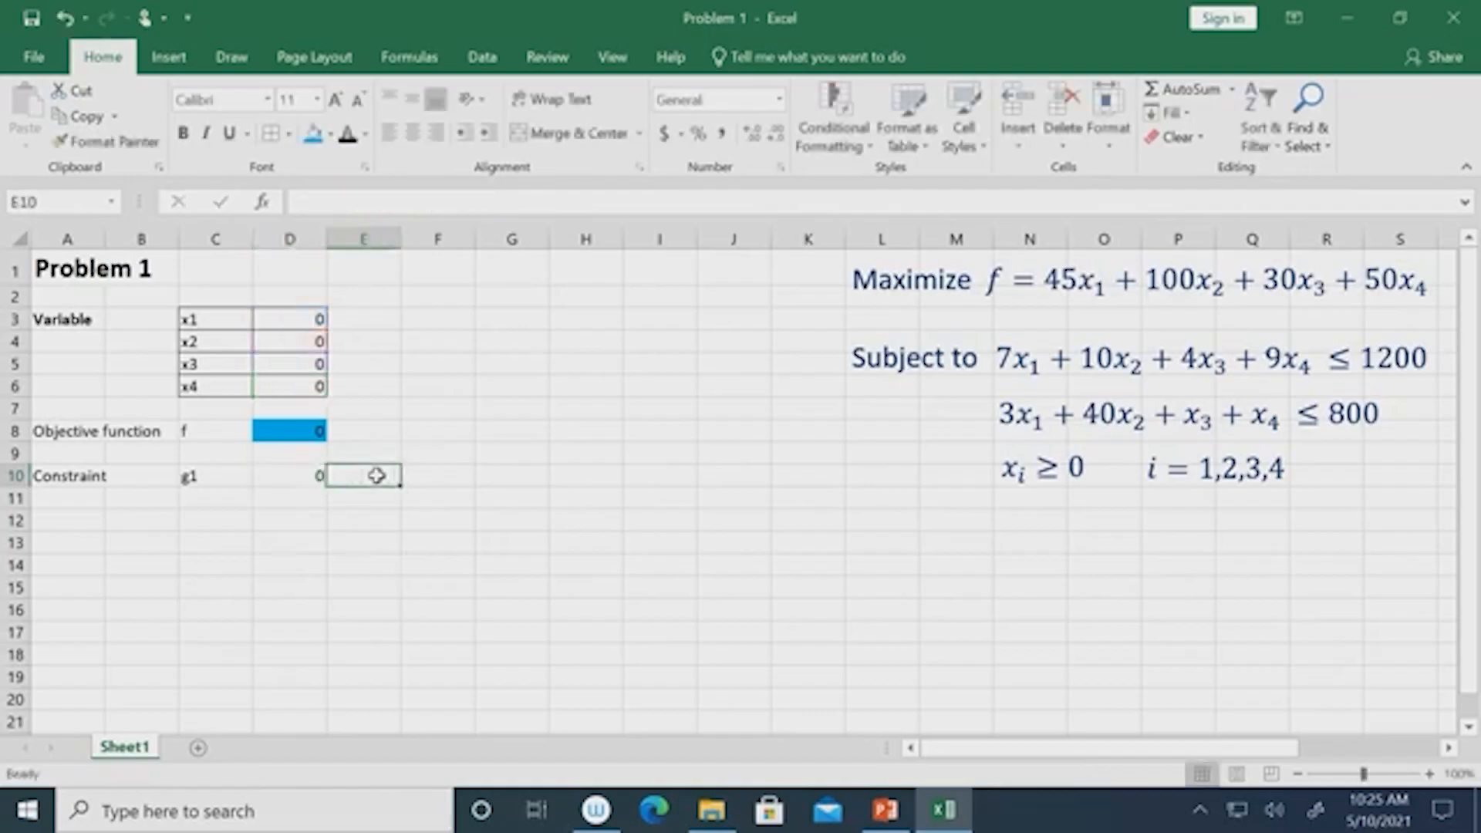
pyautogui.write('<=')
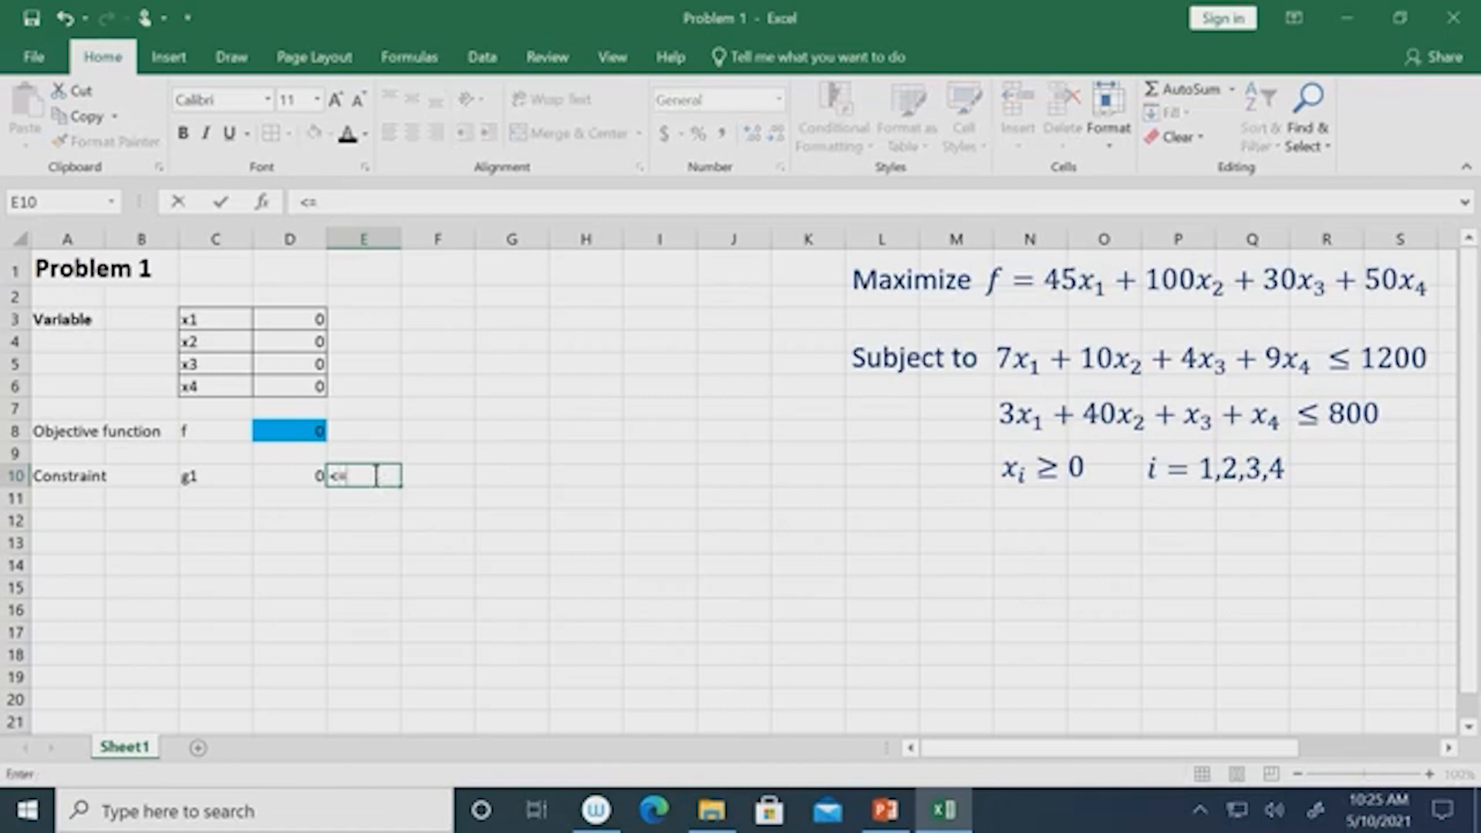
pyautogui.press('Tab')
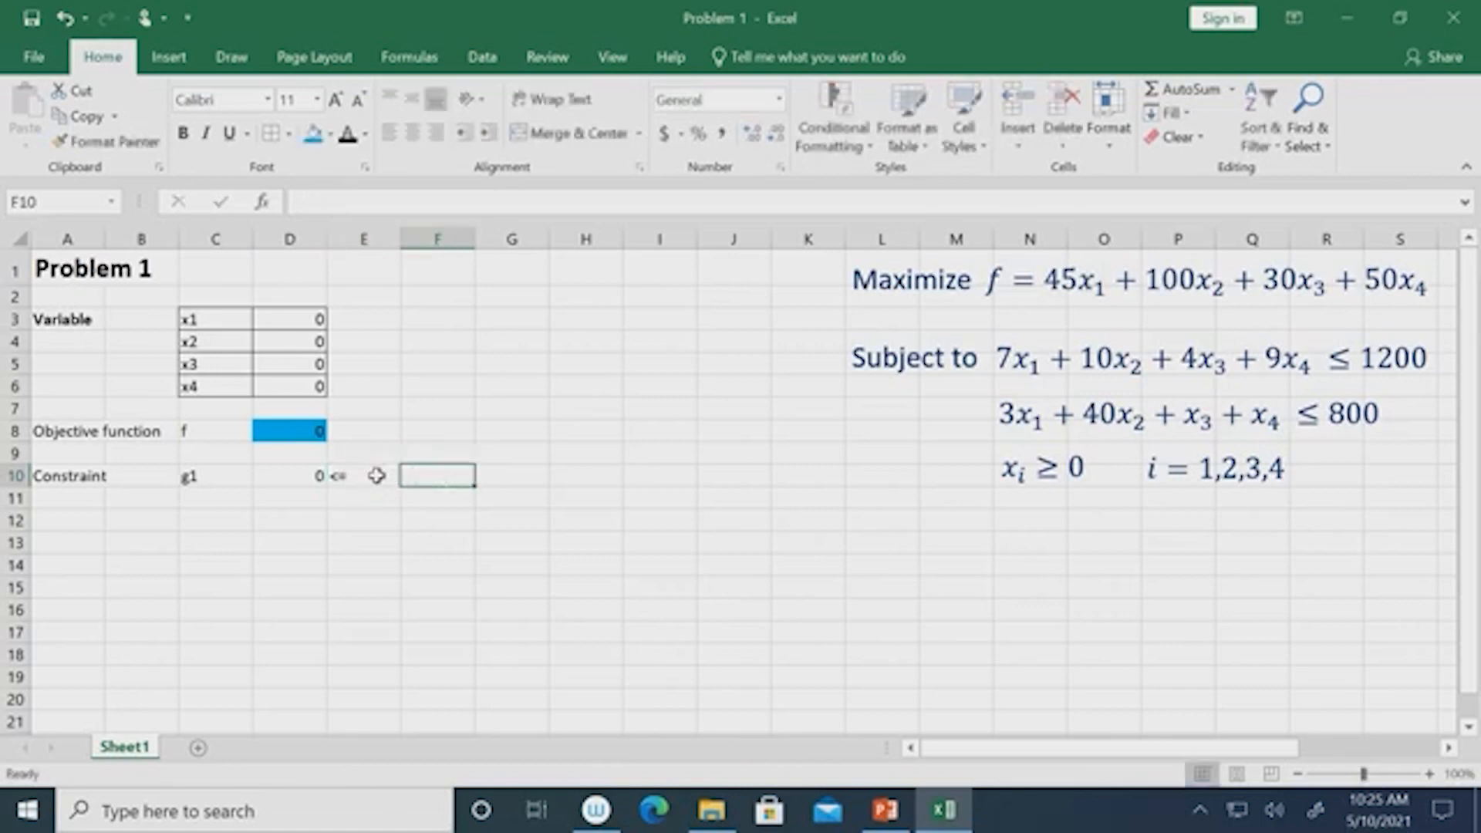
pyautogui.write('1200')
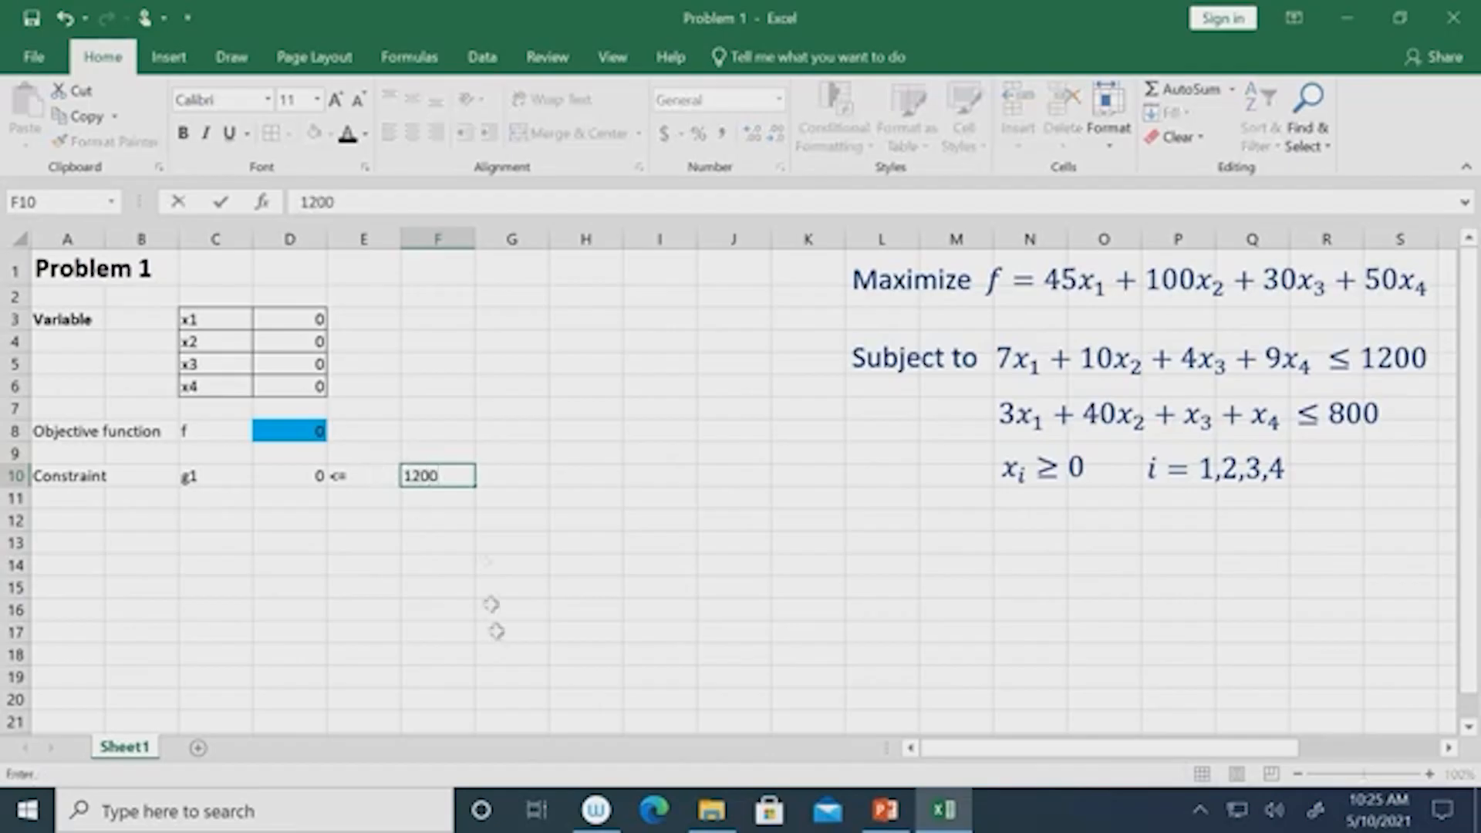
pyautogui.click(468, 634)
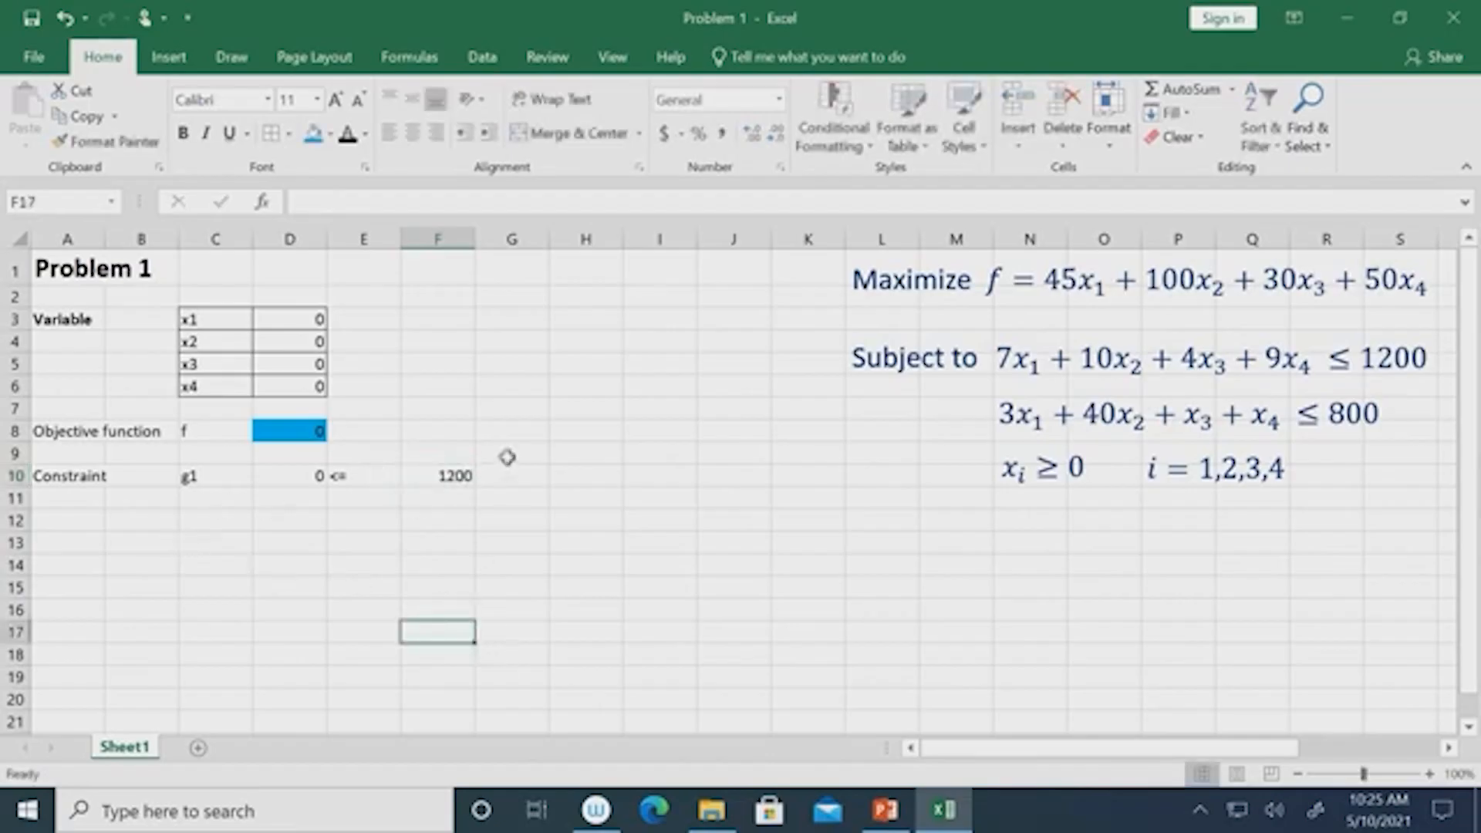
# Add the heading RHS in F9 and the heading LHS in D9 above the constraint values.
pyautogui.click(426, 456)
pyautogui.write('R')
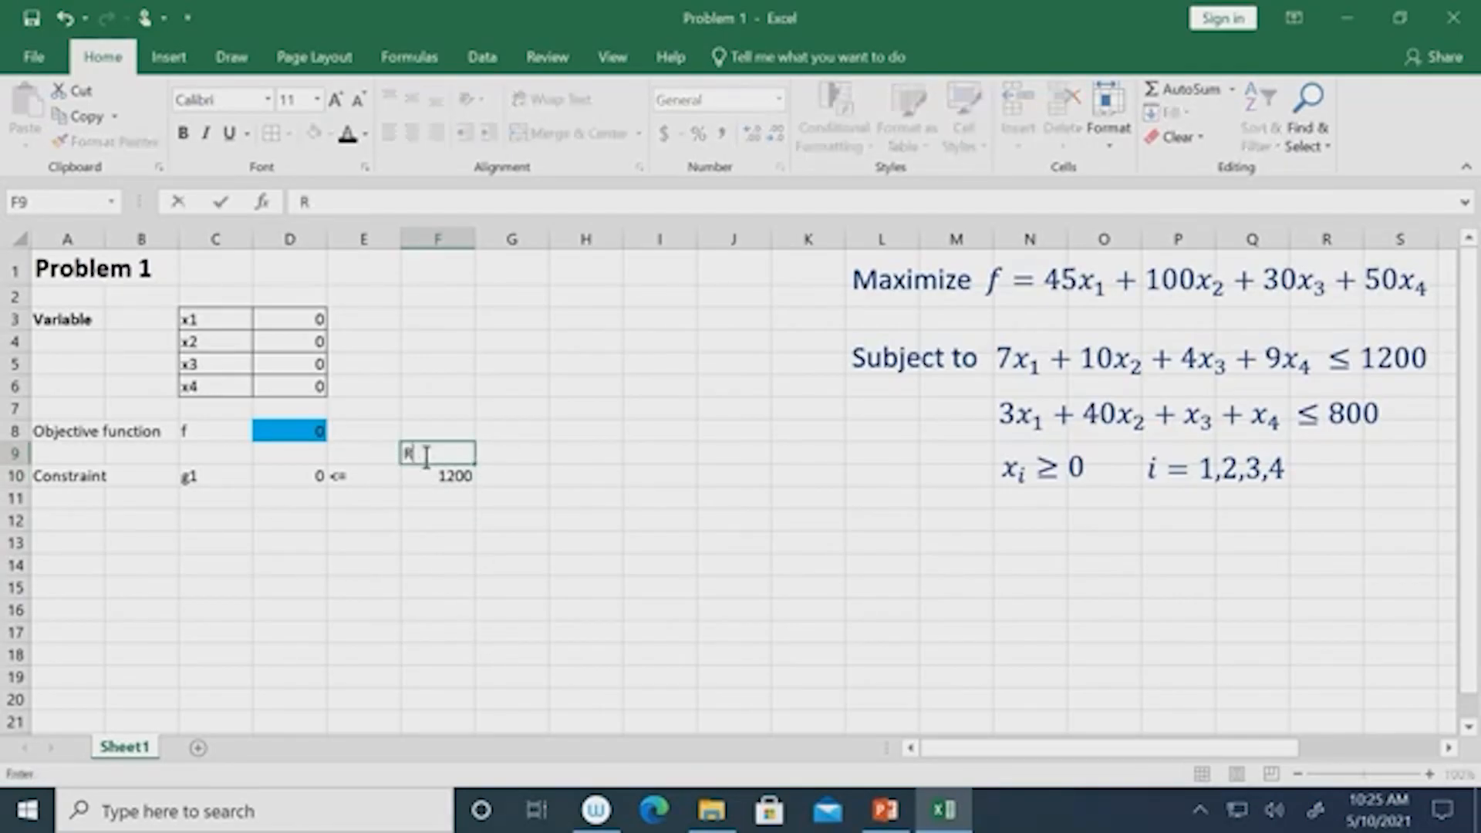
pyautogui.write('HS')
pyautogui.click(279, 457)
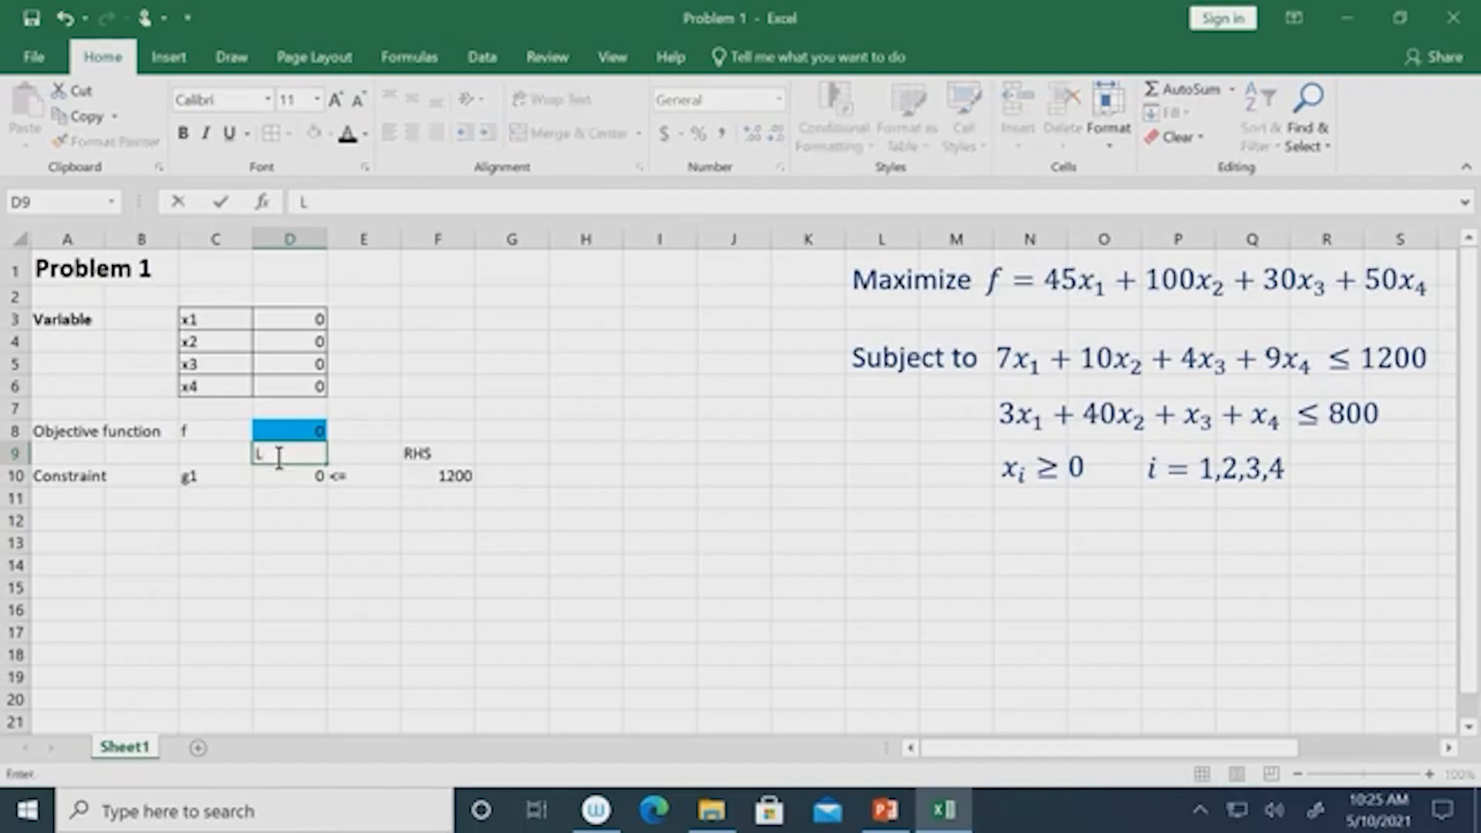
pyautogui.write('HS')
pyautogui.click(329, 611)
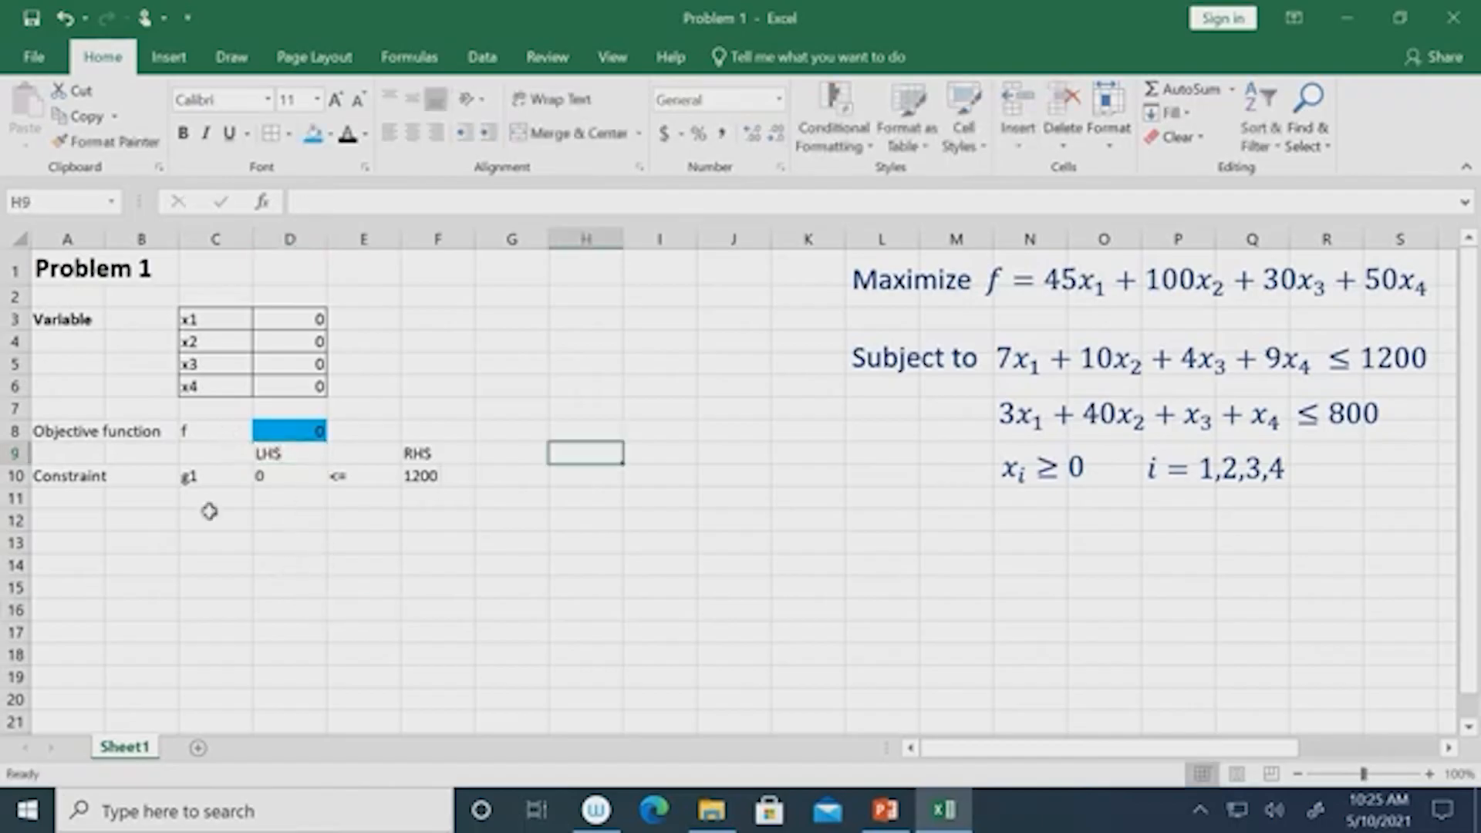
# Enter the second constraint's name g2 in C11.
pyautogui.click(206, 500)
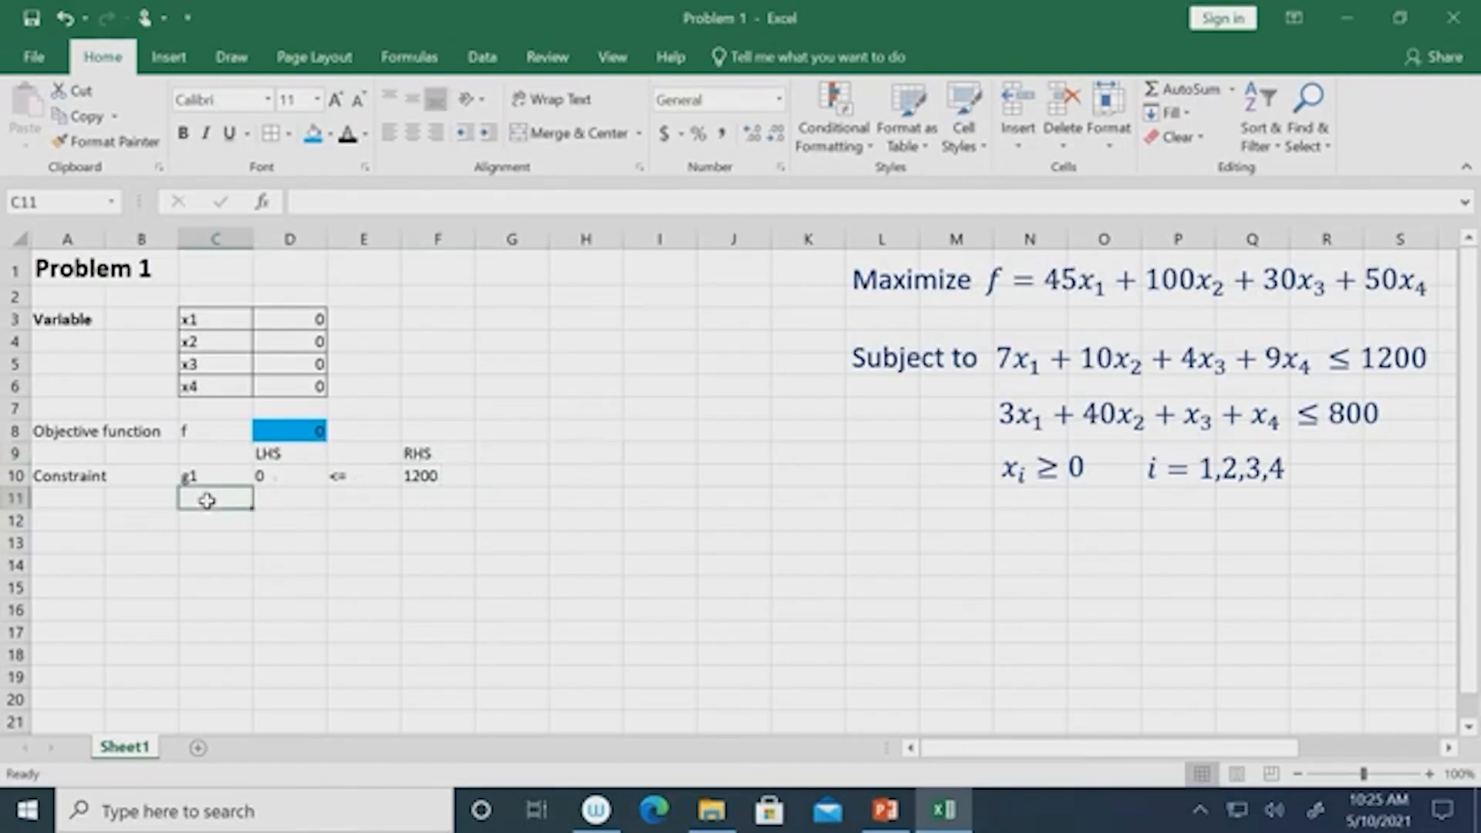
pyautogui.write('g2')
pyautogui.press('Tab')
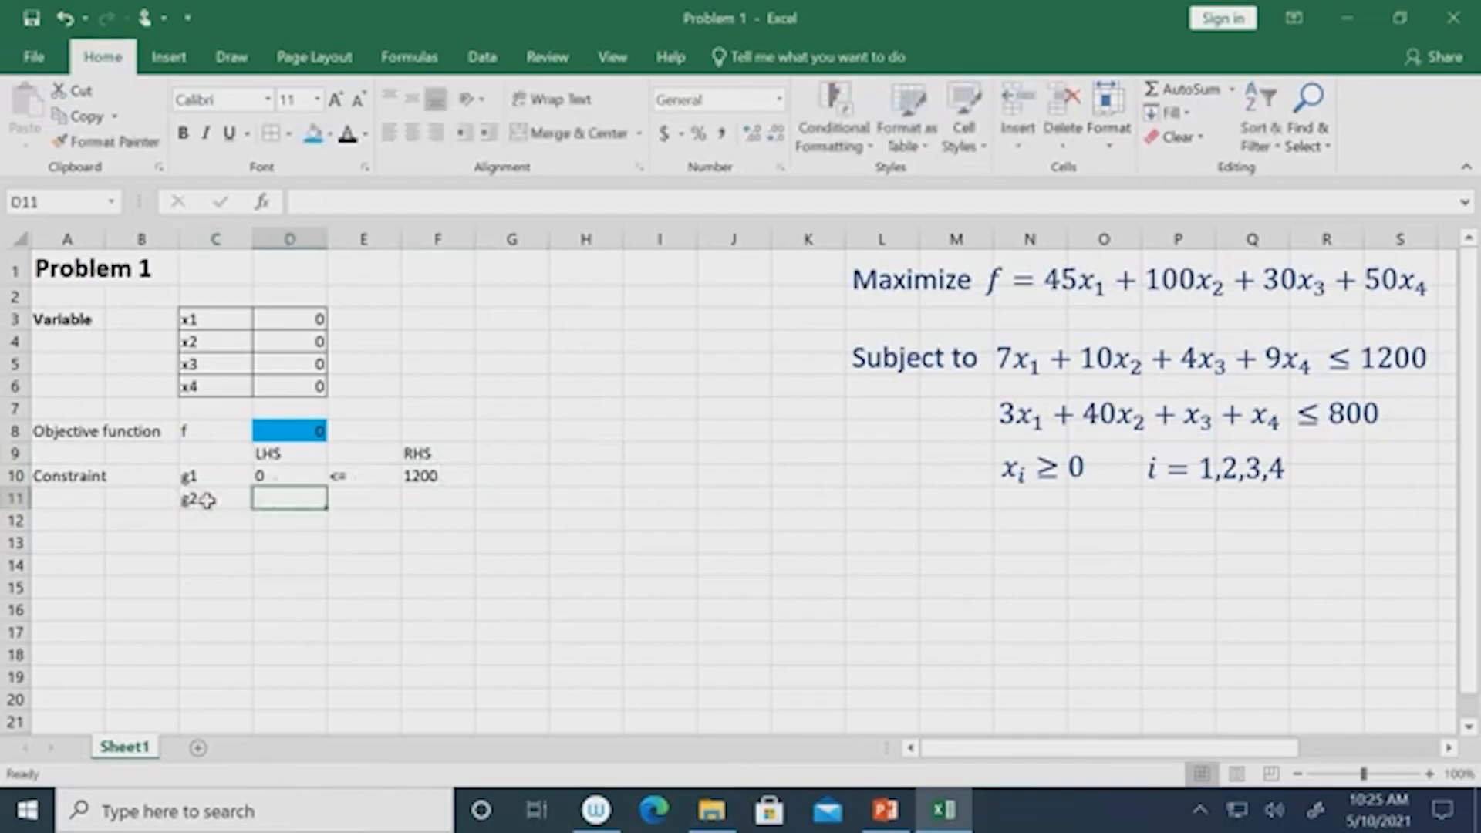
# Enter the second constraint's left-hand side formula =3*D3+40*D4+D5+D6 in D11.
pyautogui.write('=')
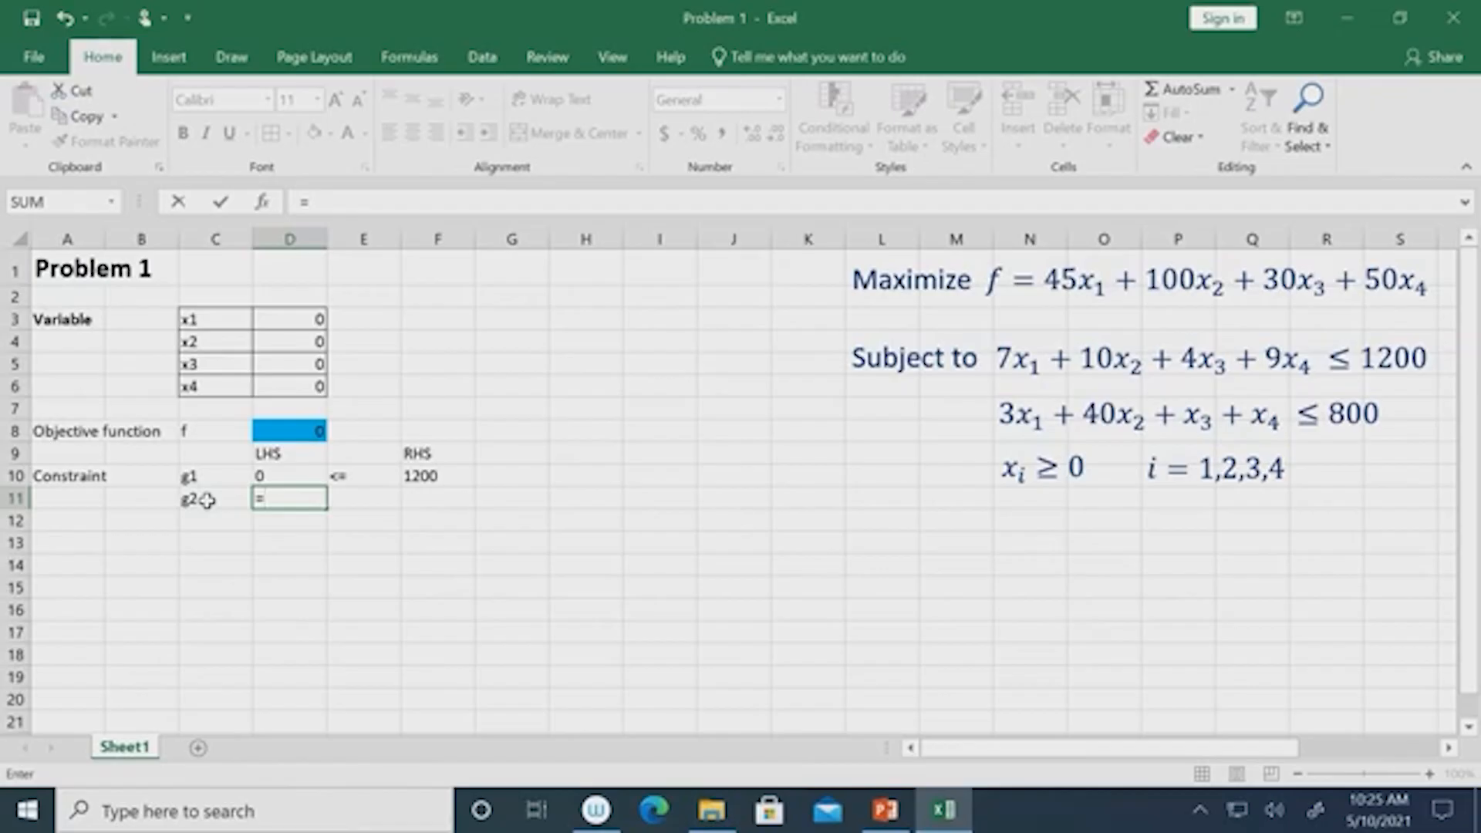
pyautogui.write('3*')
pyautogui.click(288, 318)
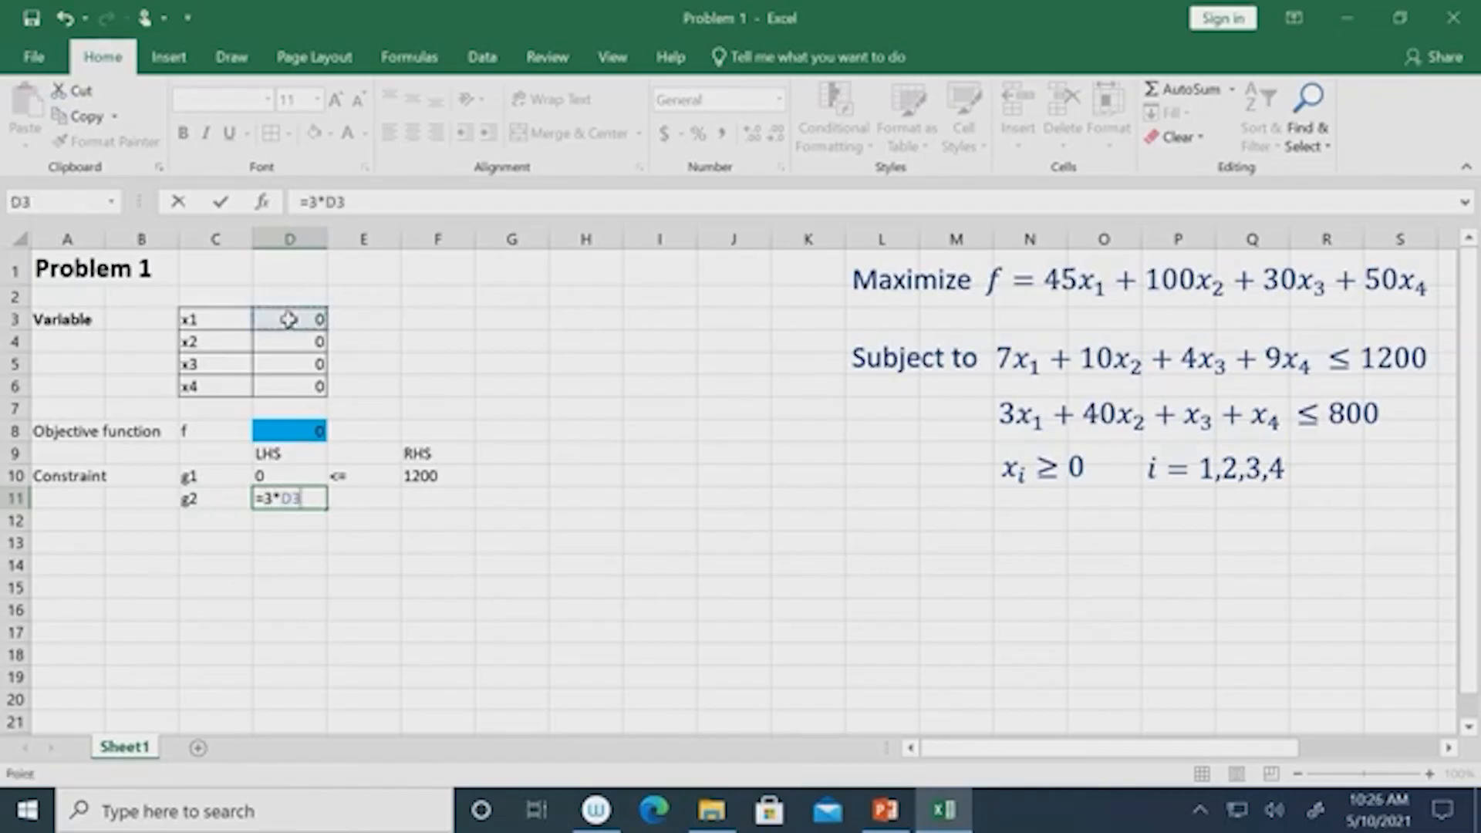
pyautogui.write('+40*')
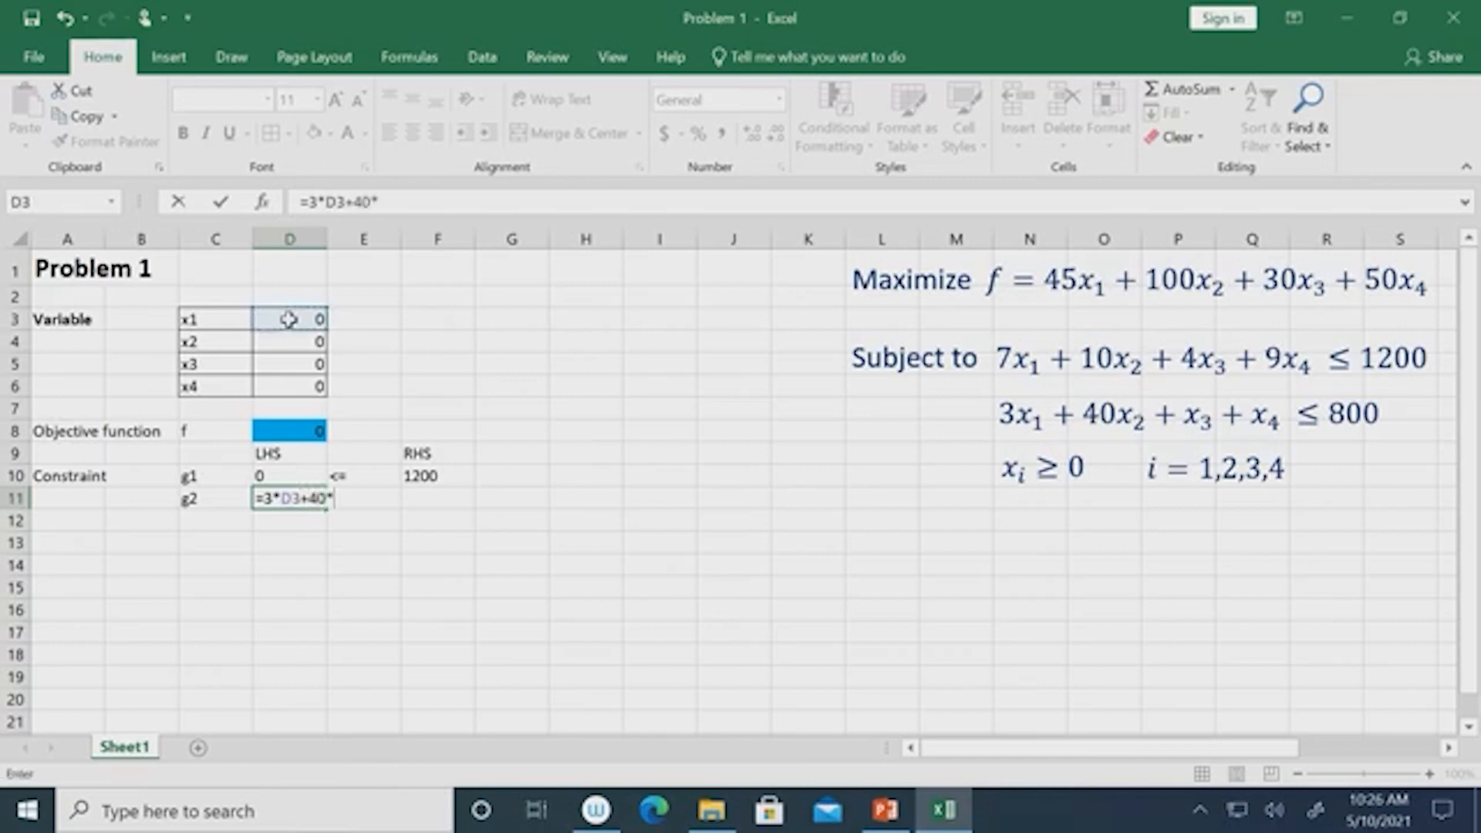
pyautogui.click(290, 340)
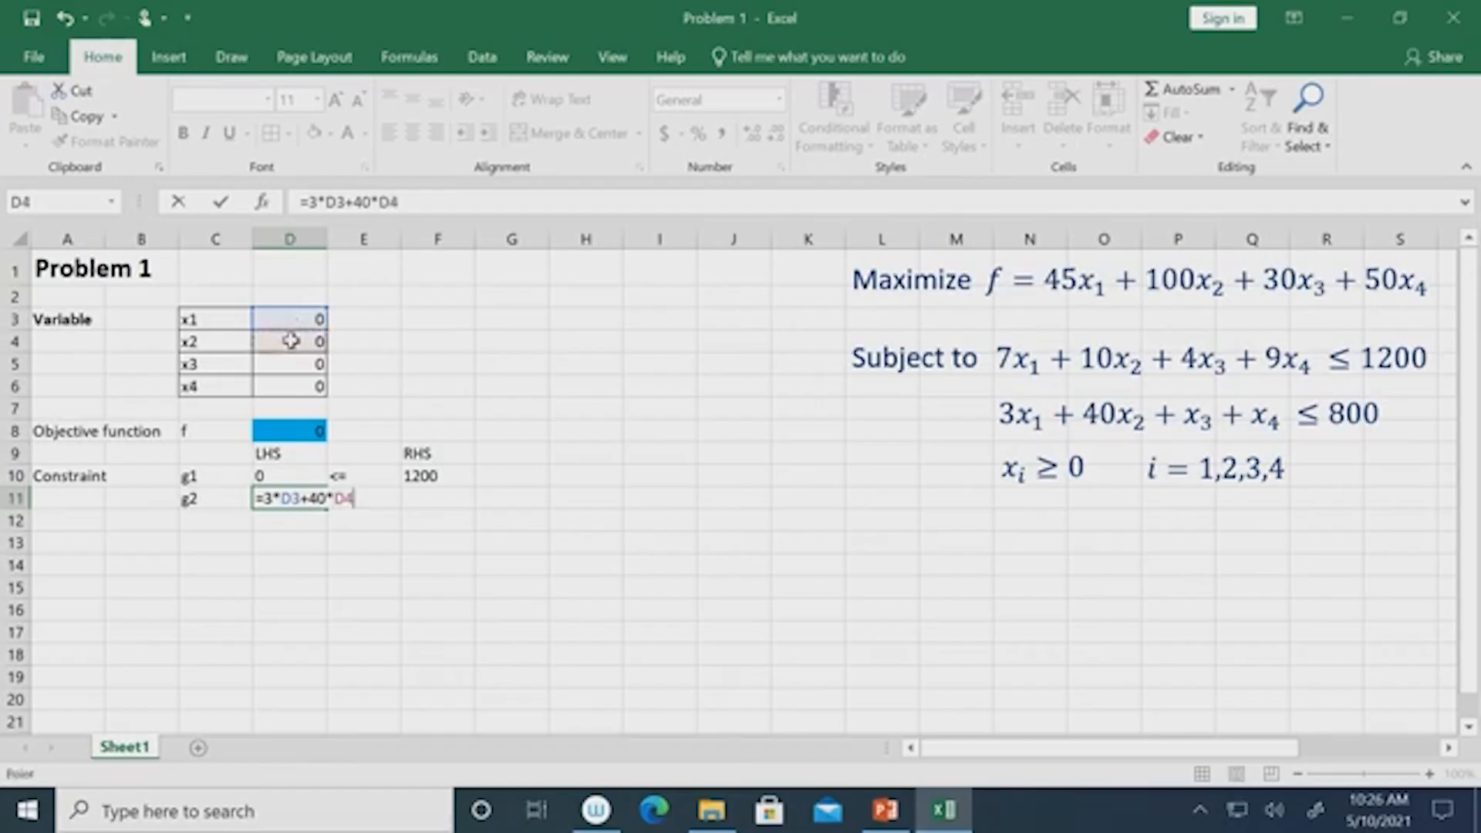
pyautogui.write('+')
pyautogui.click(293, 364)
pyautogui.write('+')
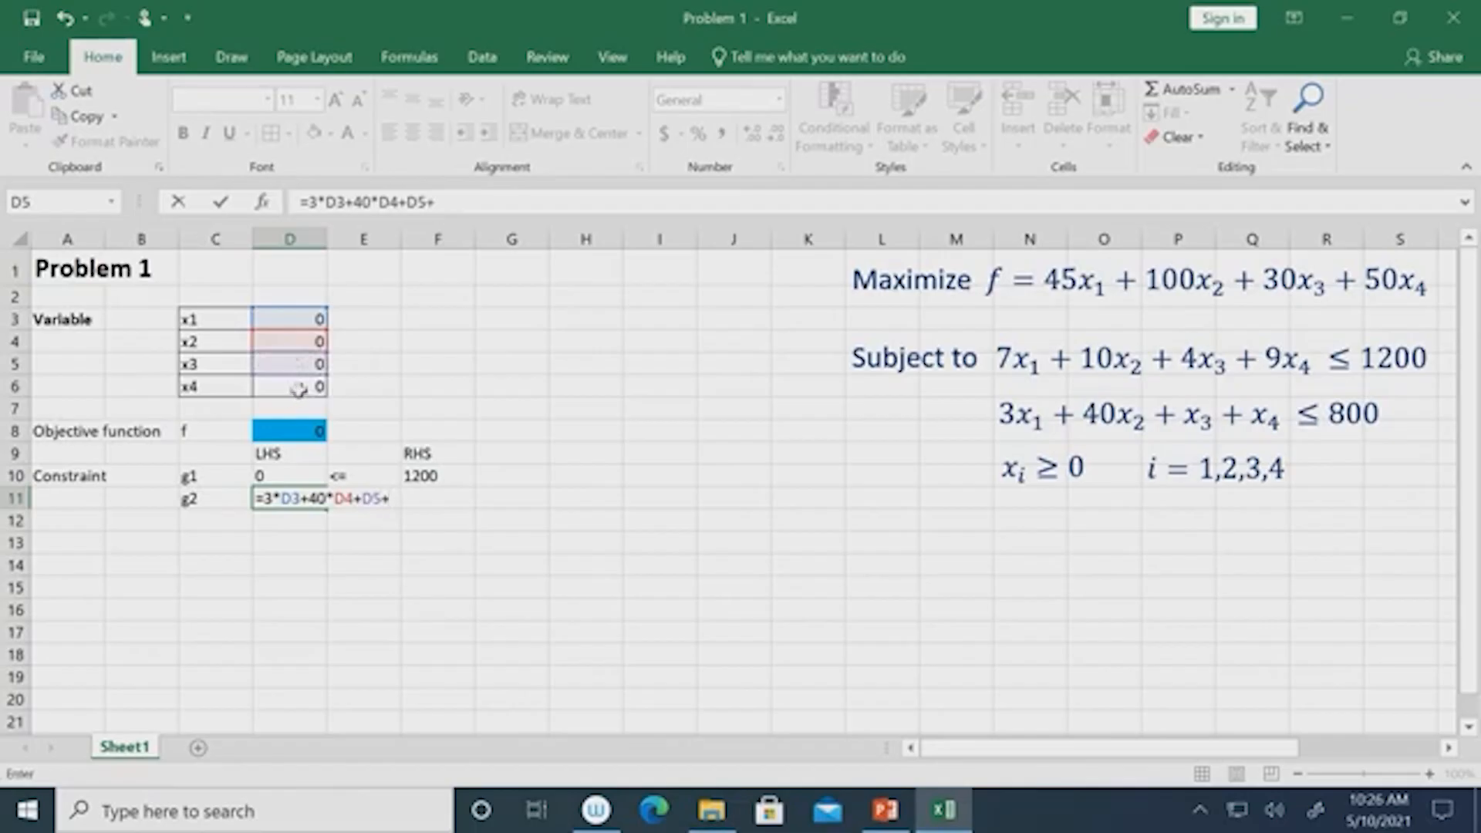
pyautogui.click(297, 388)
pyautogui.press('Return')
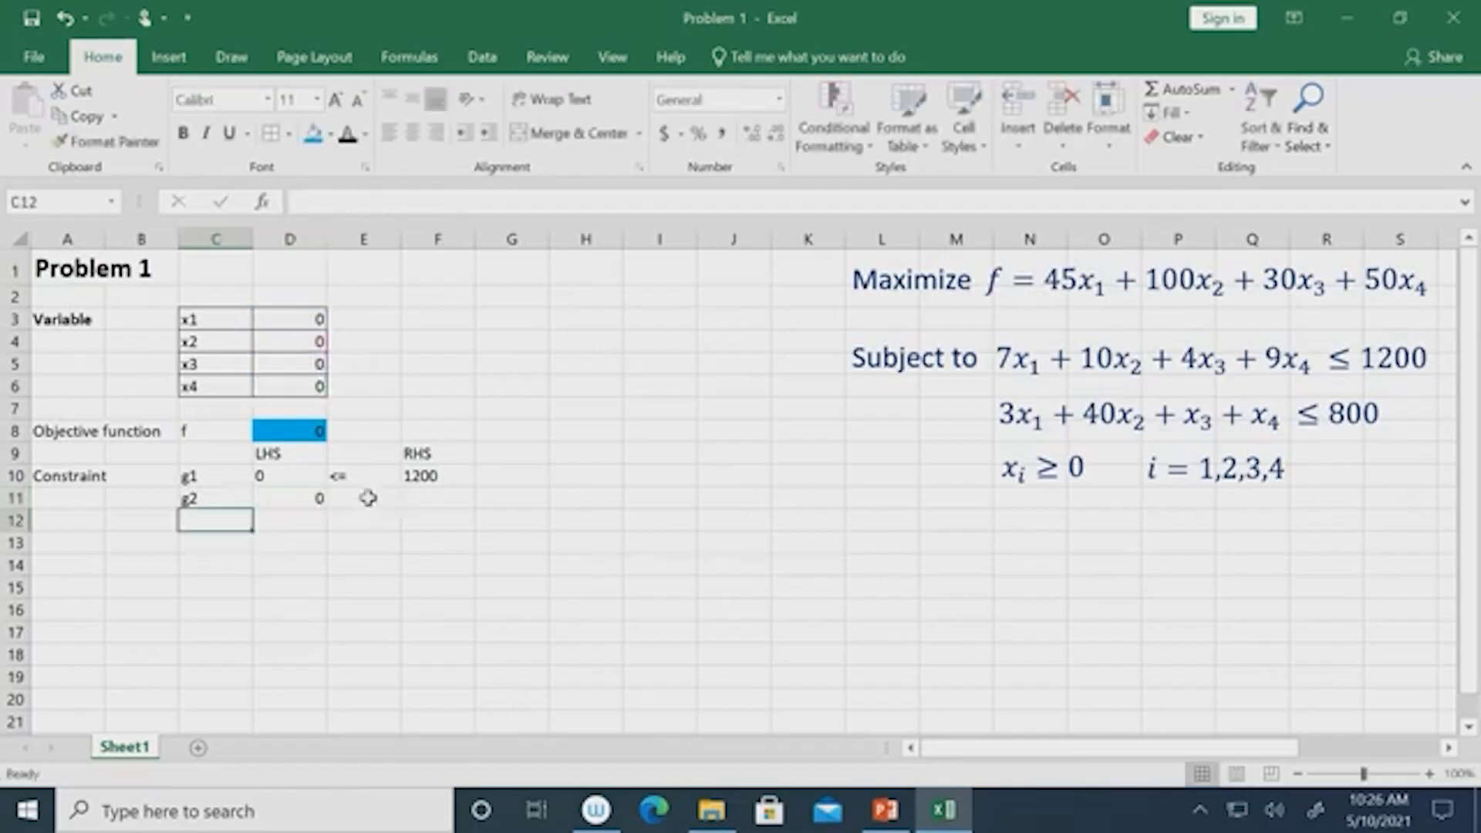
# Enter the sign <= in E11 and the limit 800 in F11 for constraint g2.
pyautogui.click(368, 497)
pyautogui.write('<=')
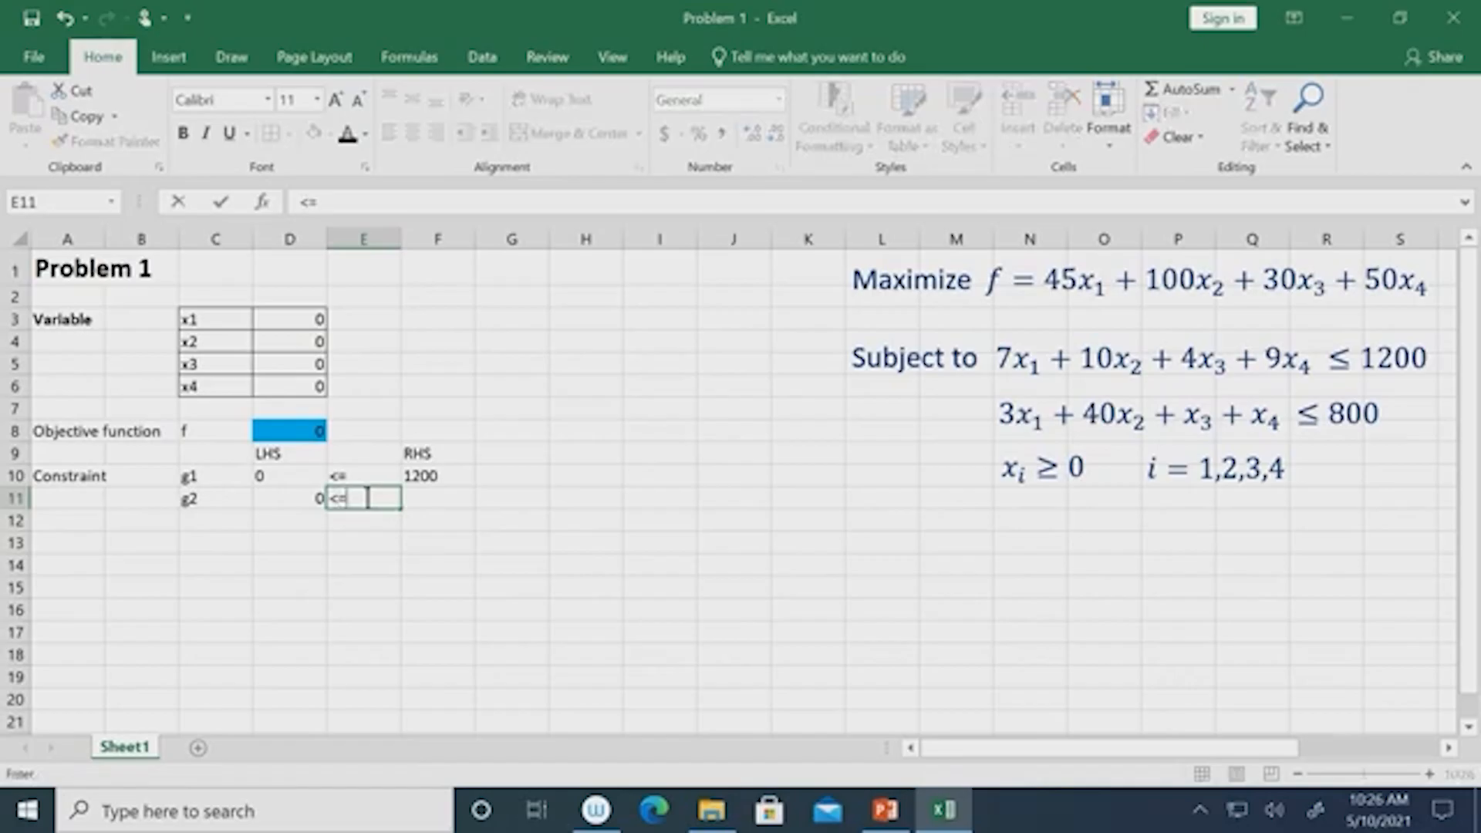
pyautogui.press('Tab')
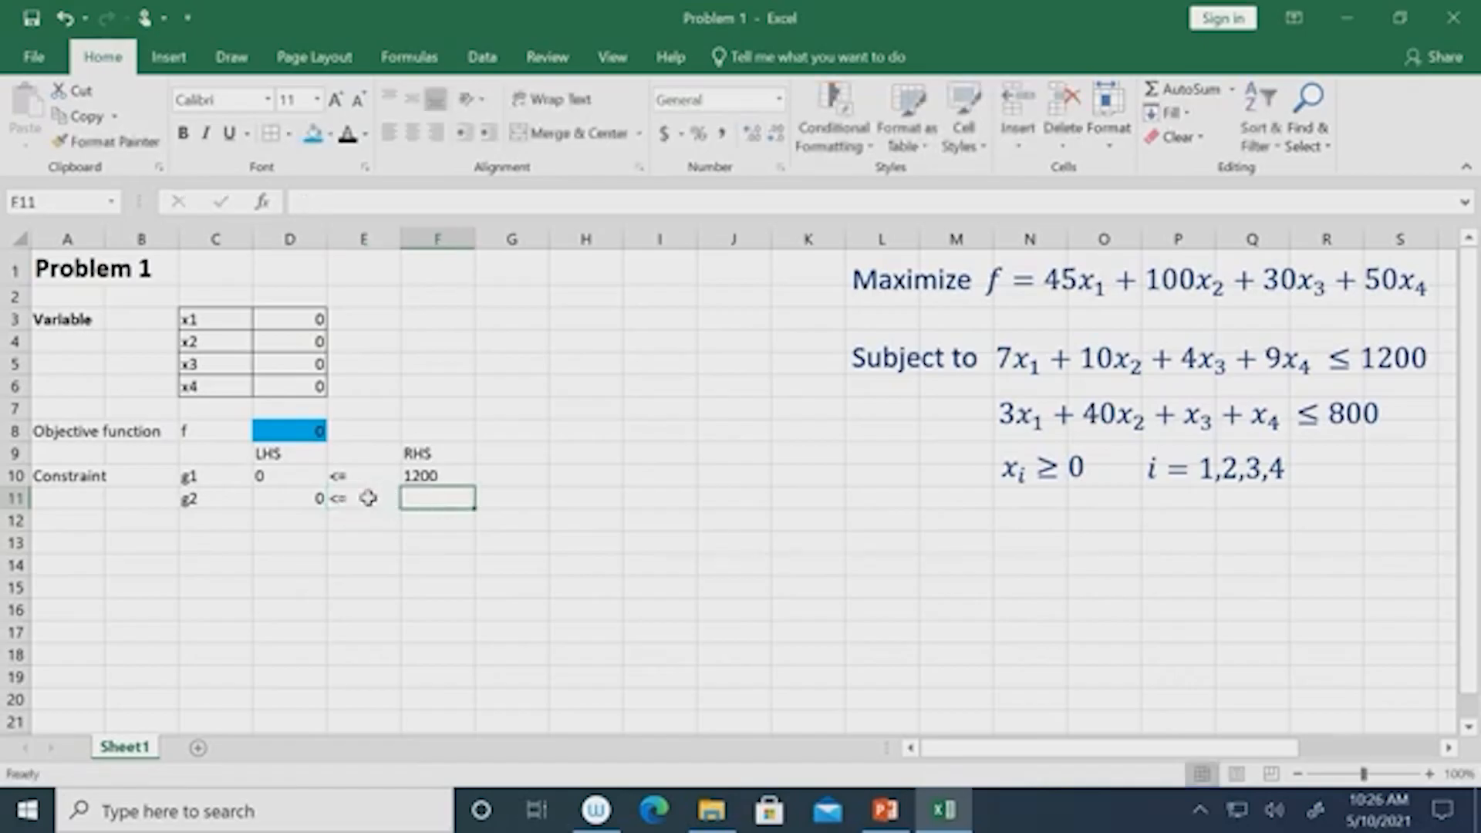
pyautogui.write('800')
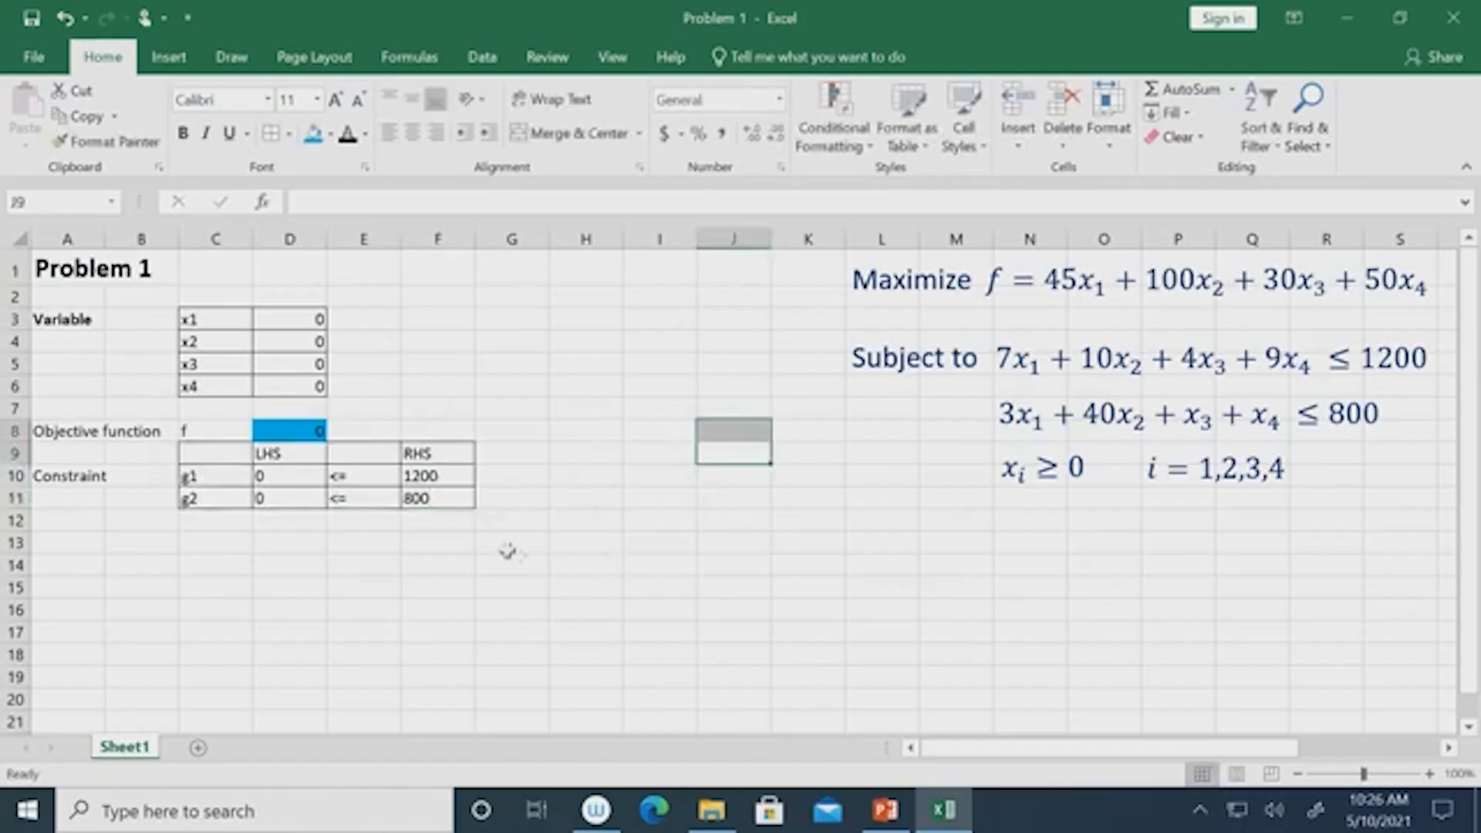
pyautogui.click(687, 549)
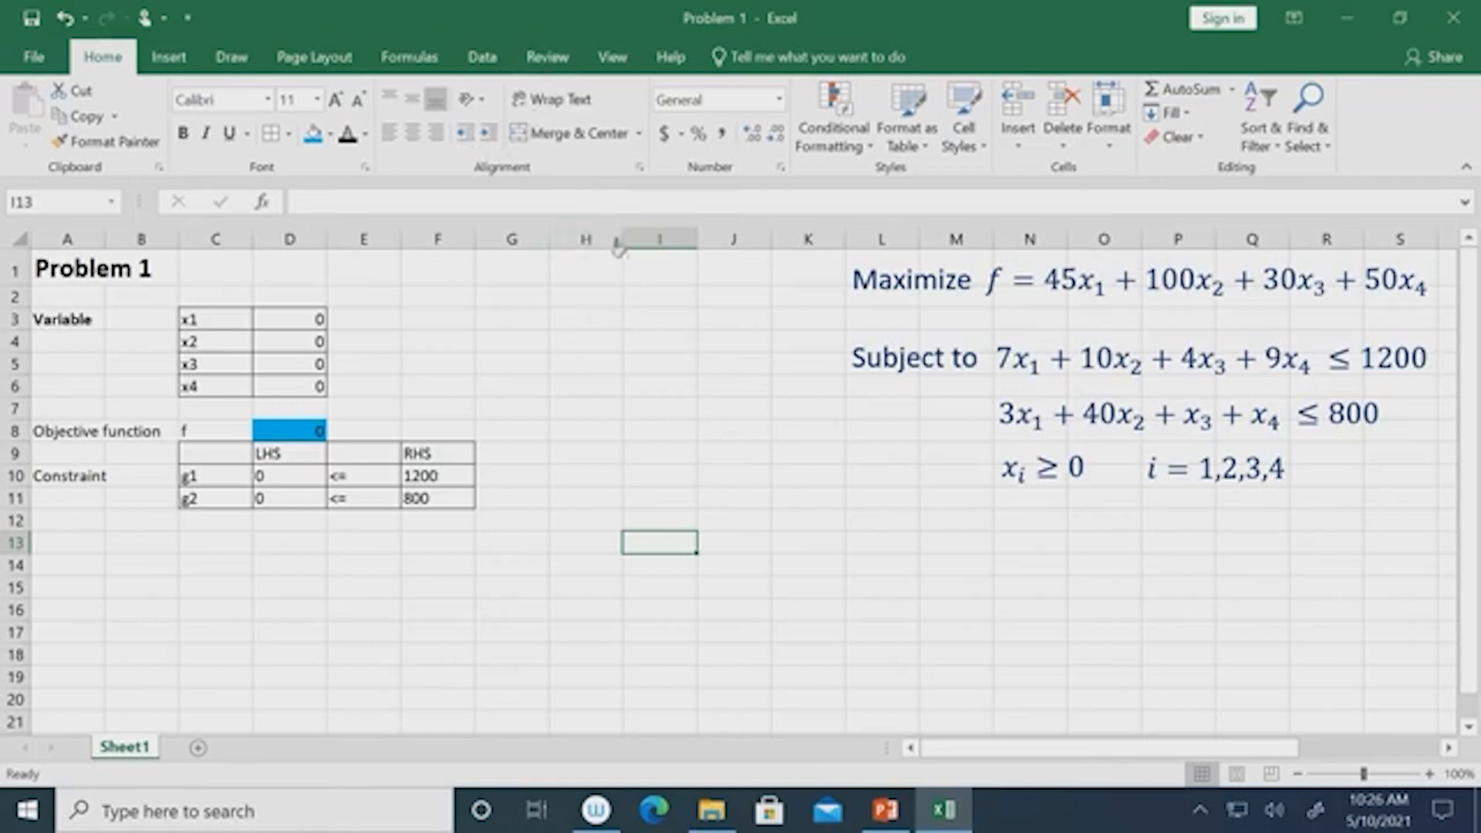
# Check in the Excel add-ins settings whether the Solver Add-in is enabled, and close the add-ins list.
pyautogui.click(476, 63)
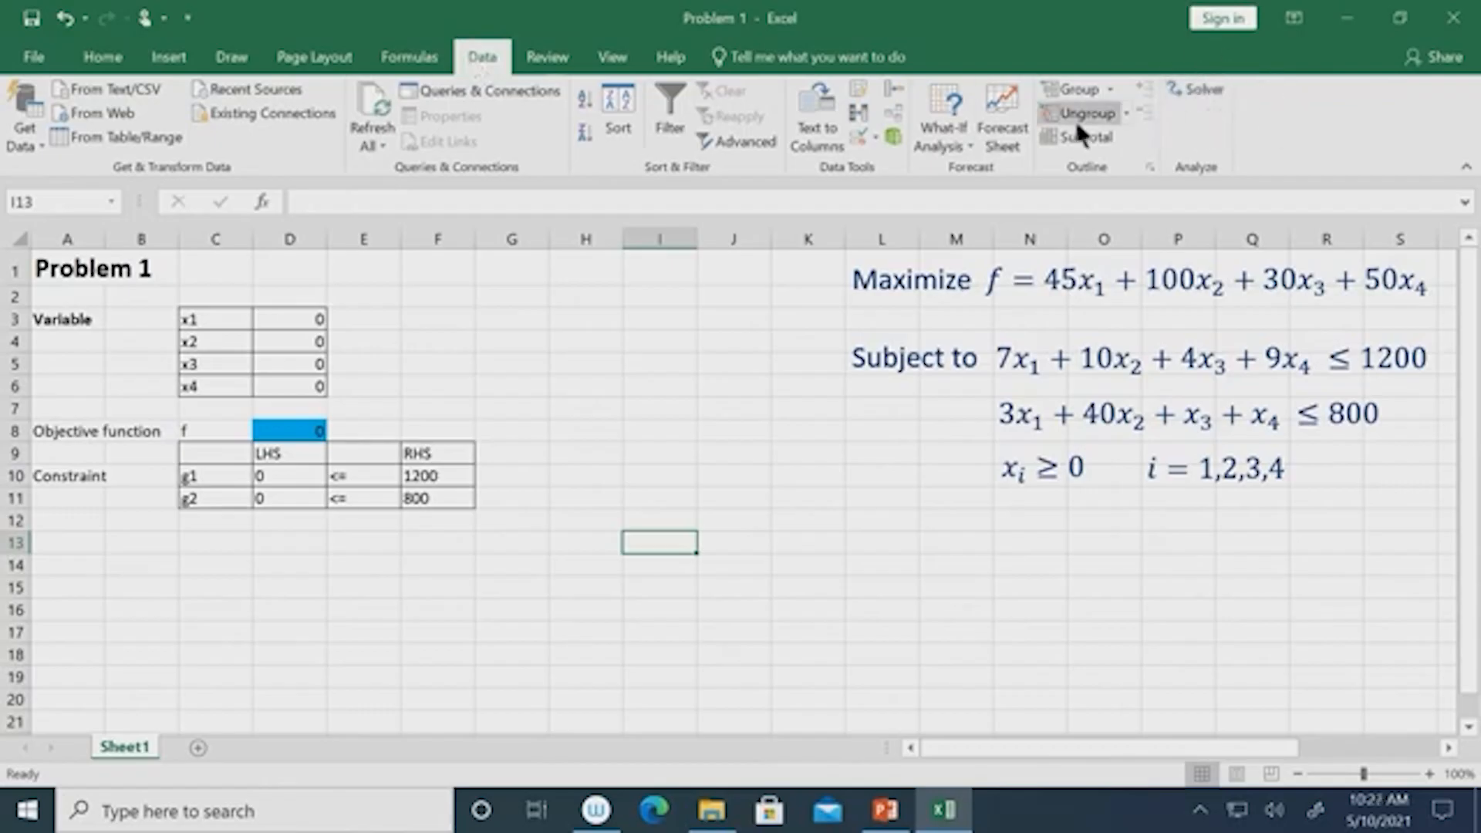
pyautogui.click(23, 56)
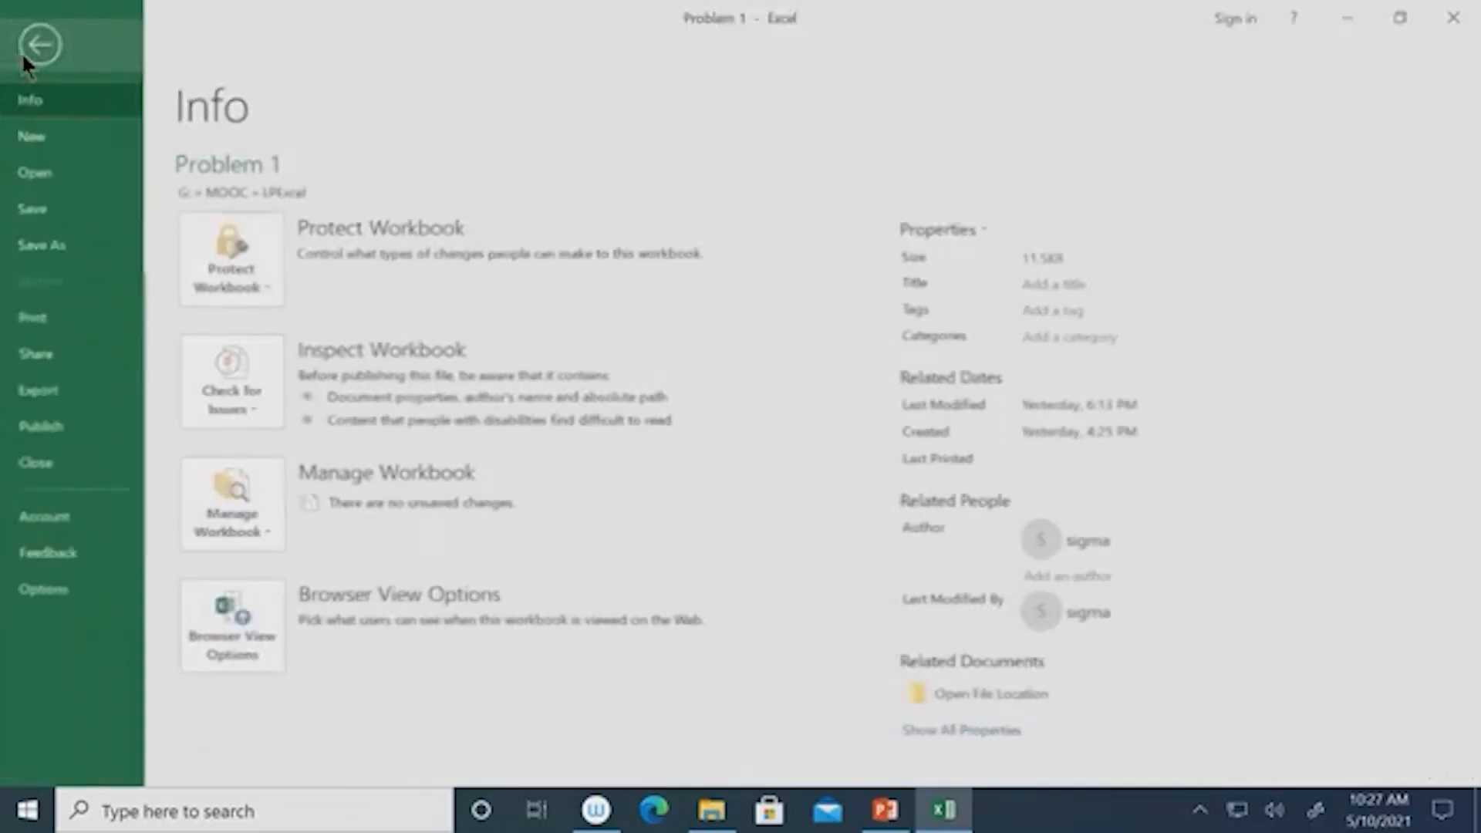
pyautogui.click(35, 592)
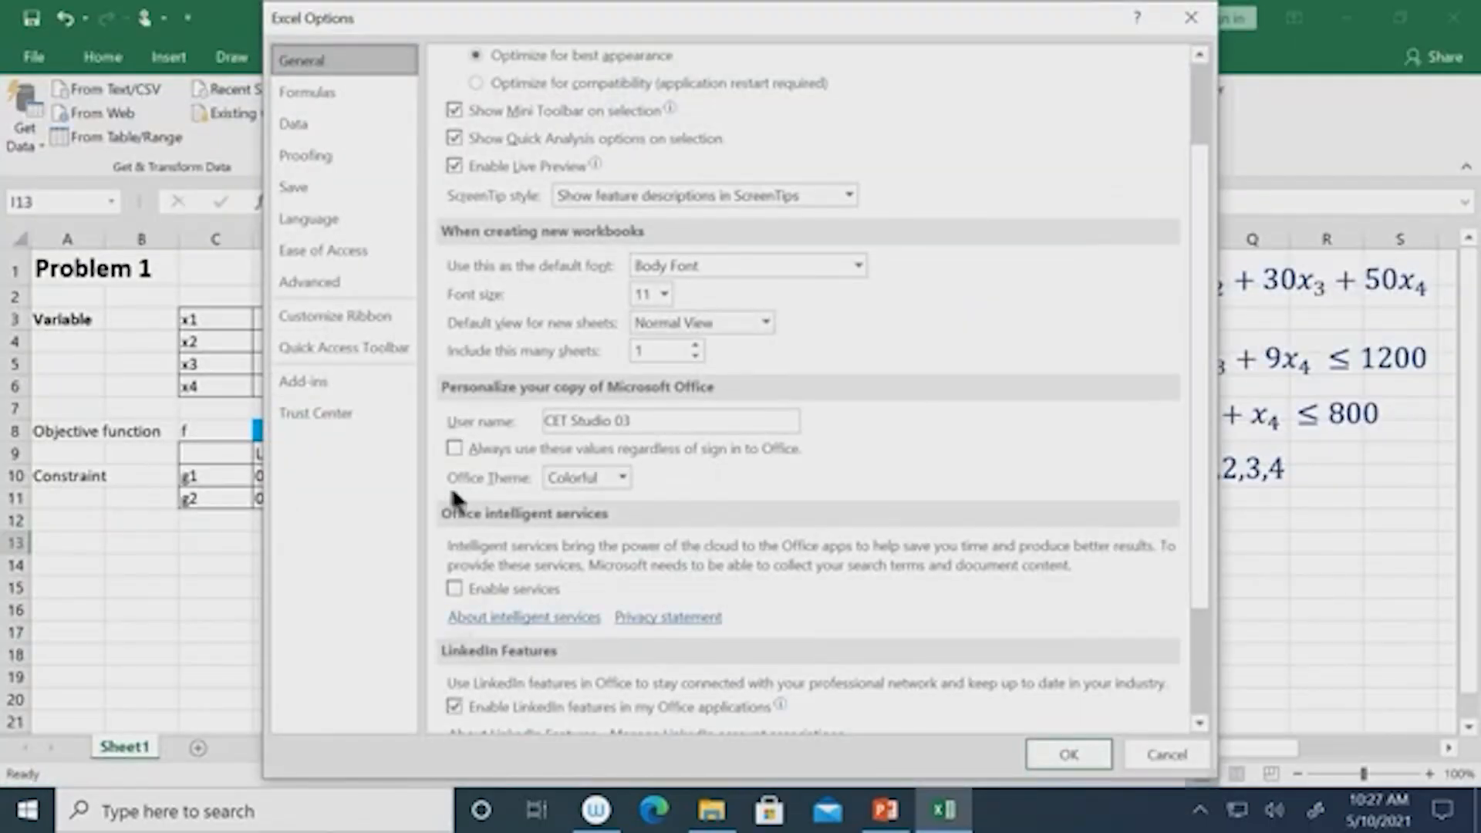
pyautogui.click(318, 380)
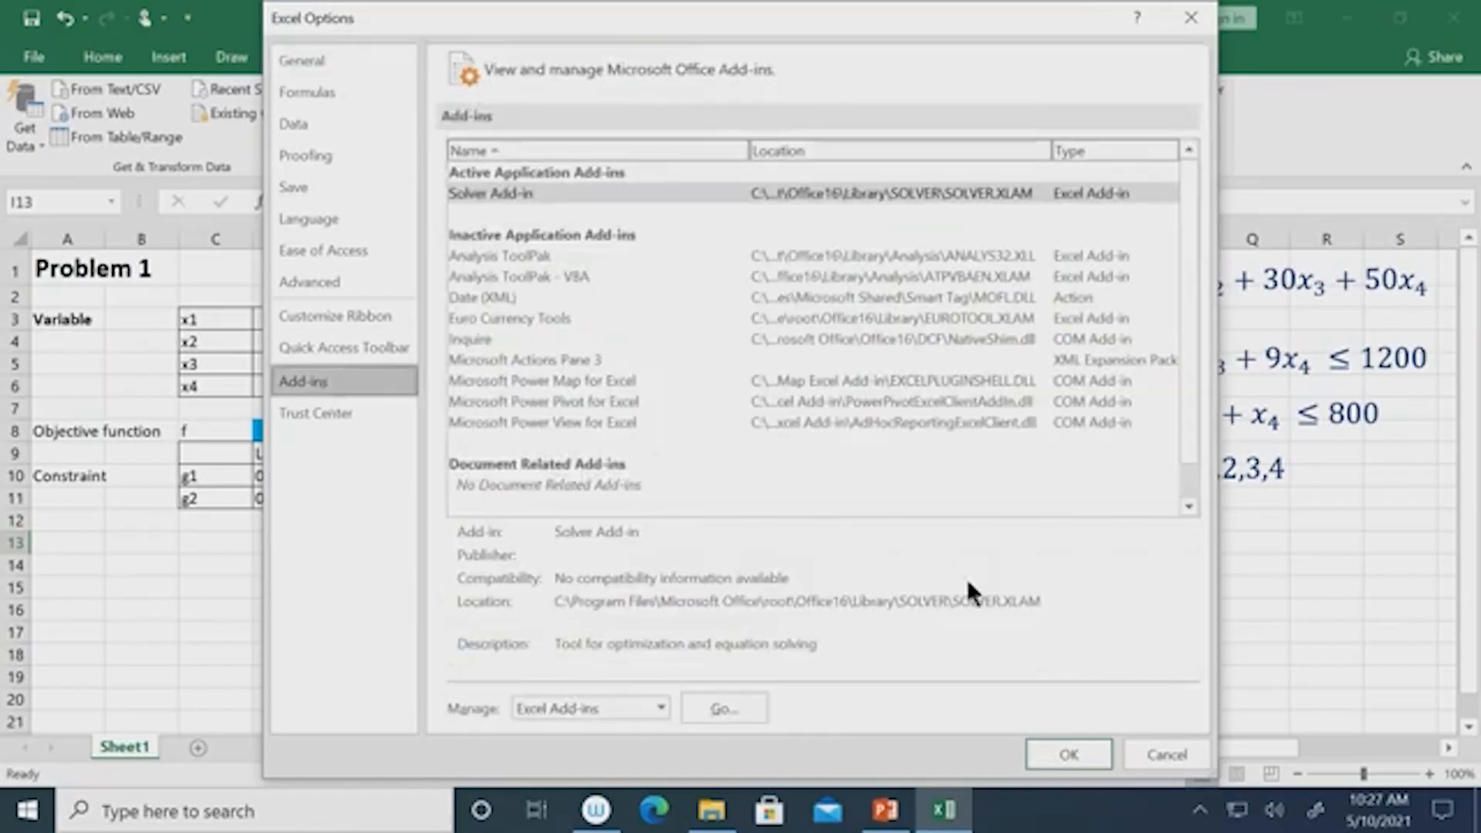
pyautogui.click(725, 707)
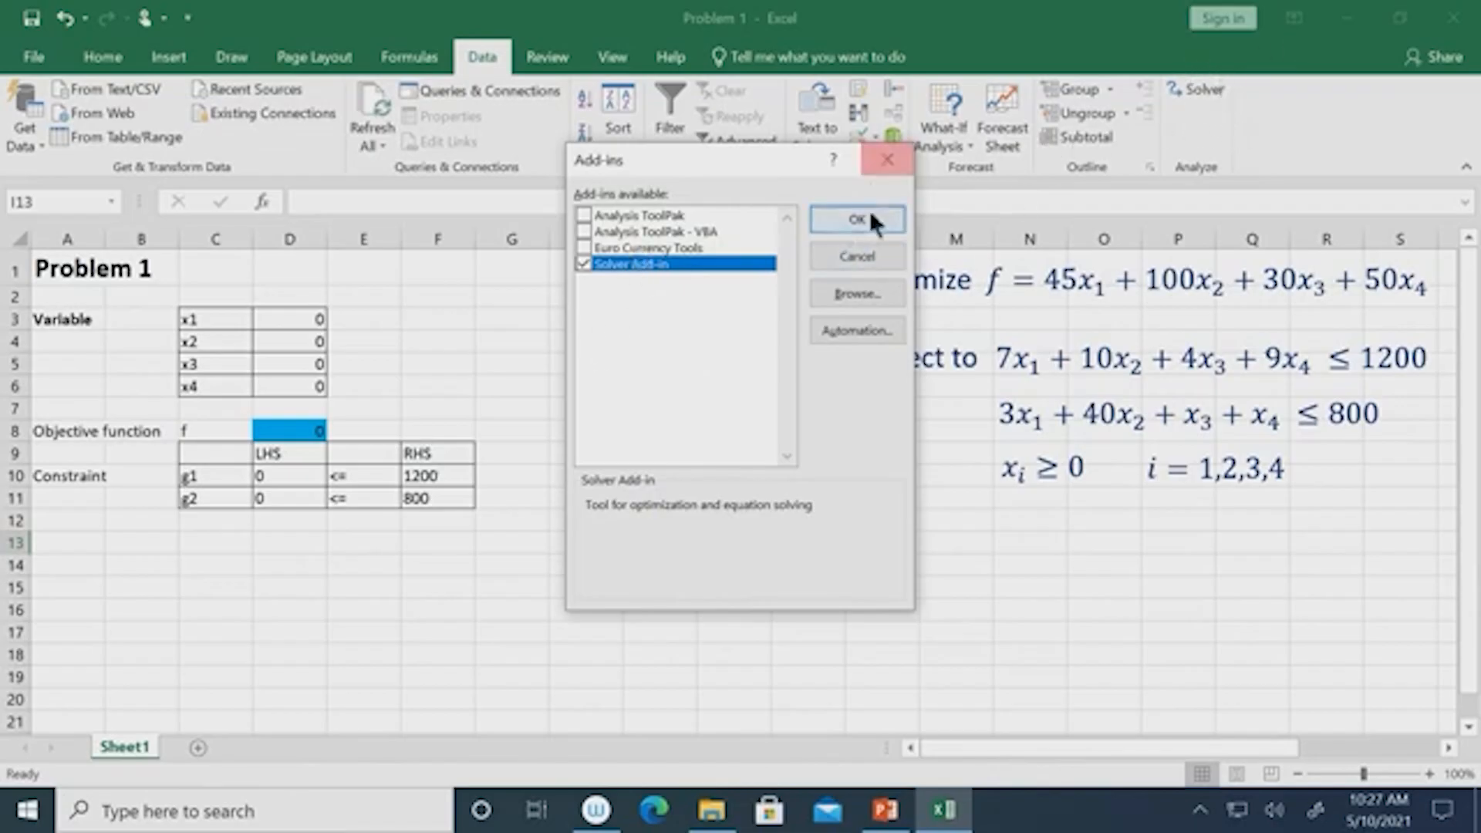
pyautogui.click(894, 164)
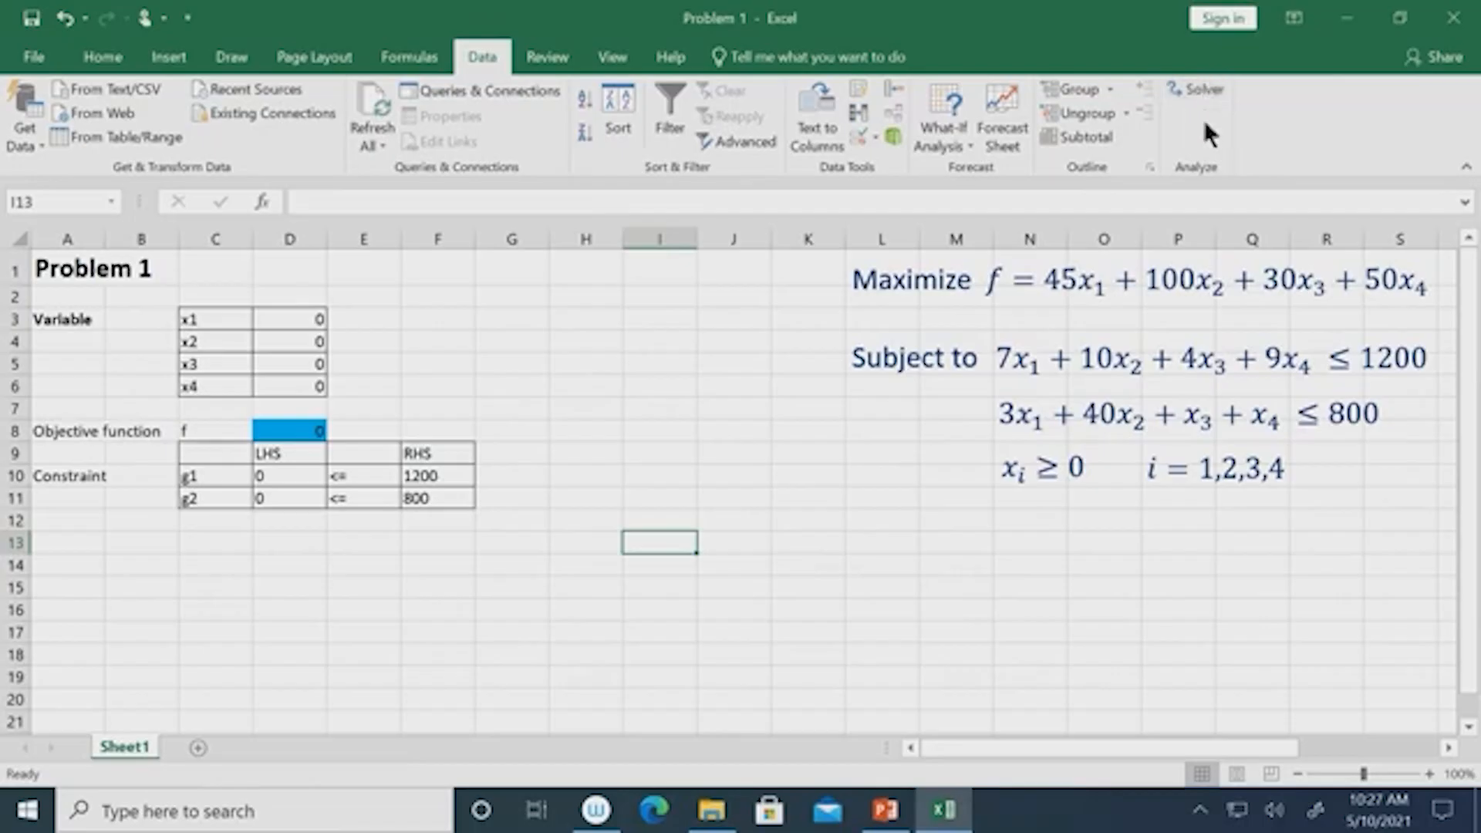
# Open Solver and set the objective cell to D8, replacing the default cell reference.
pyautogui.click(1208, 95)
pyautogui.moveTo(543, 64); pyautogui.dragTo(851, 81)
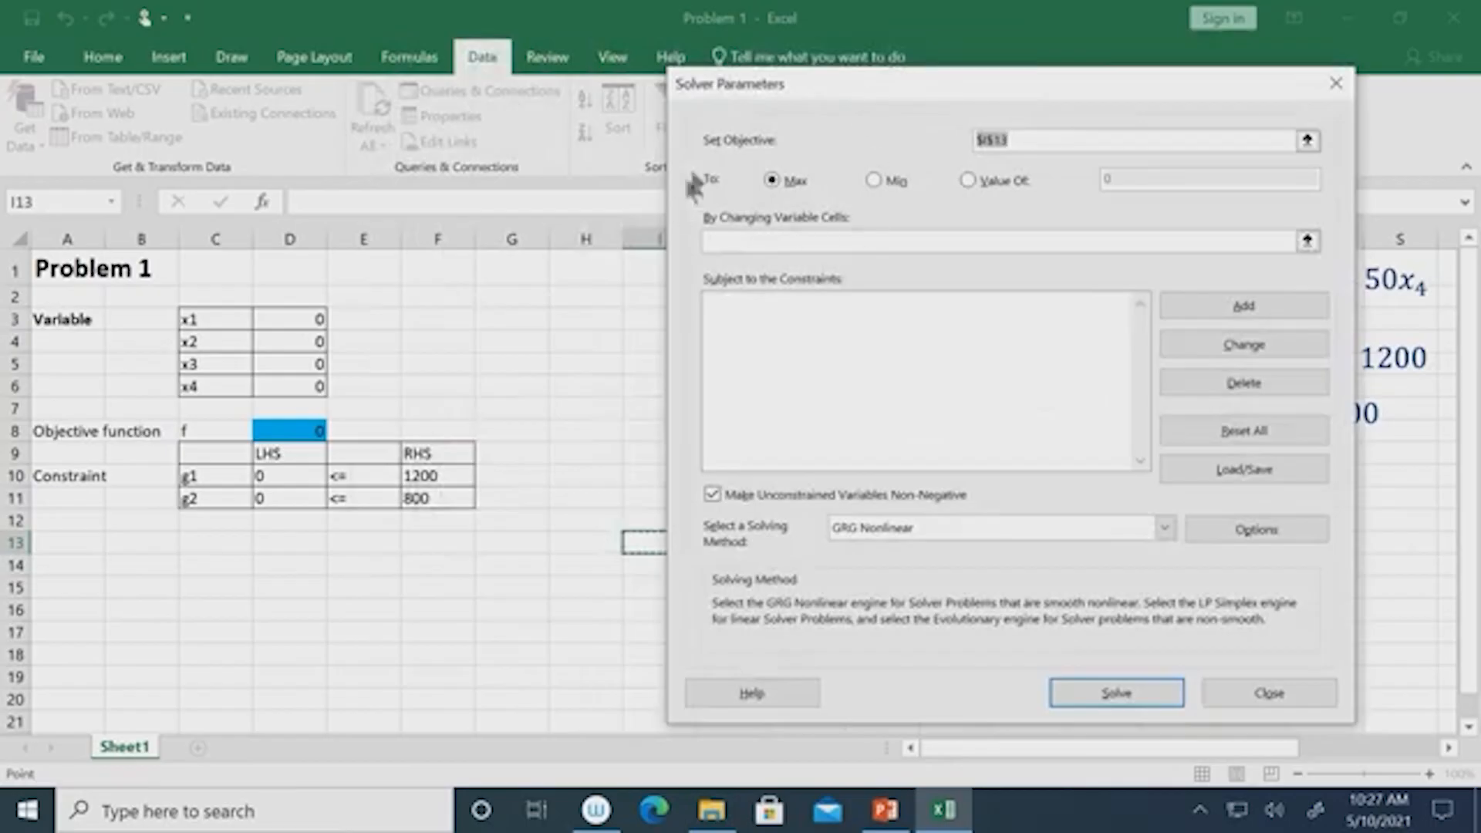
pyautogui.click(1057, 144)
pyautogui.press('BackSpace')
pyautogui.press('BackSpace')
pyautogui.press('BackSpace')
pyautogui.press('BackSpace')
pyautogui.press('BackSpace')
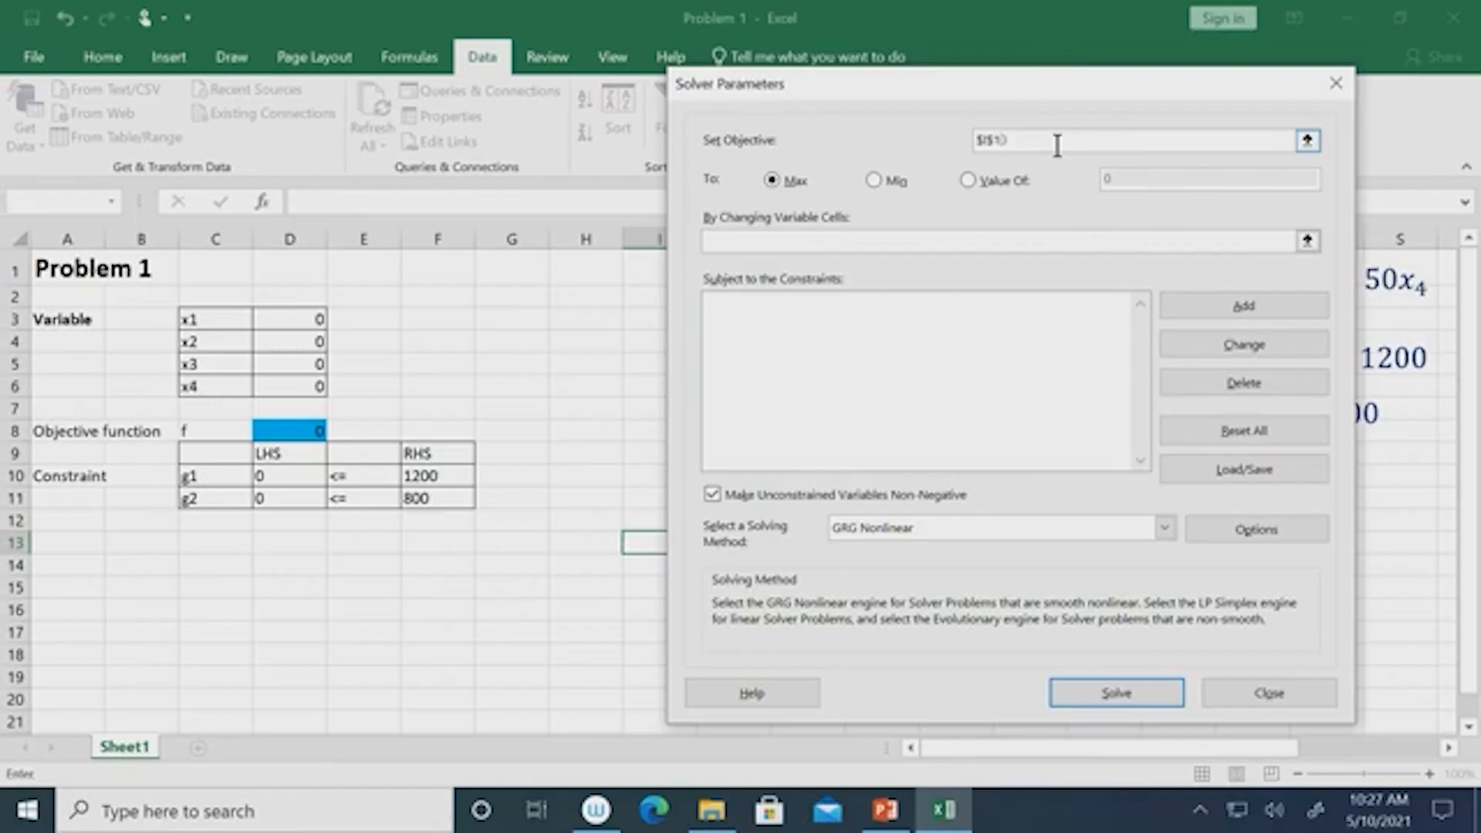
pyautogui.click(293, 432)
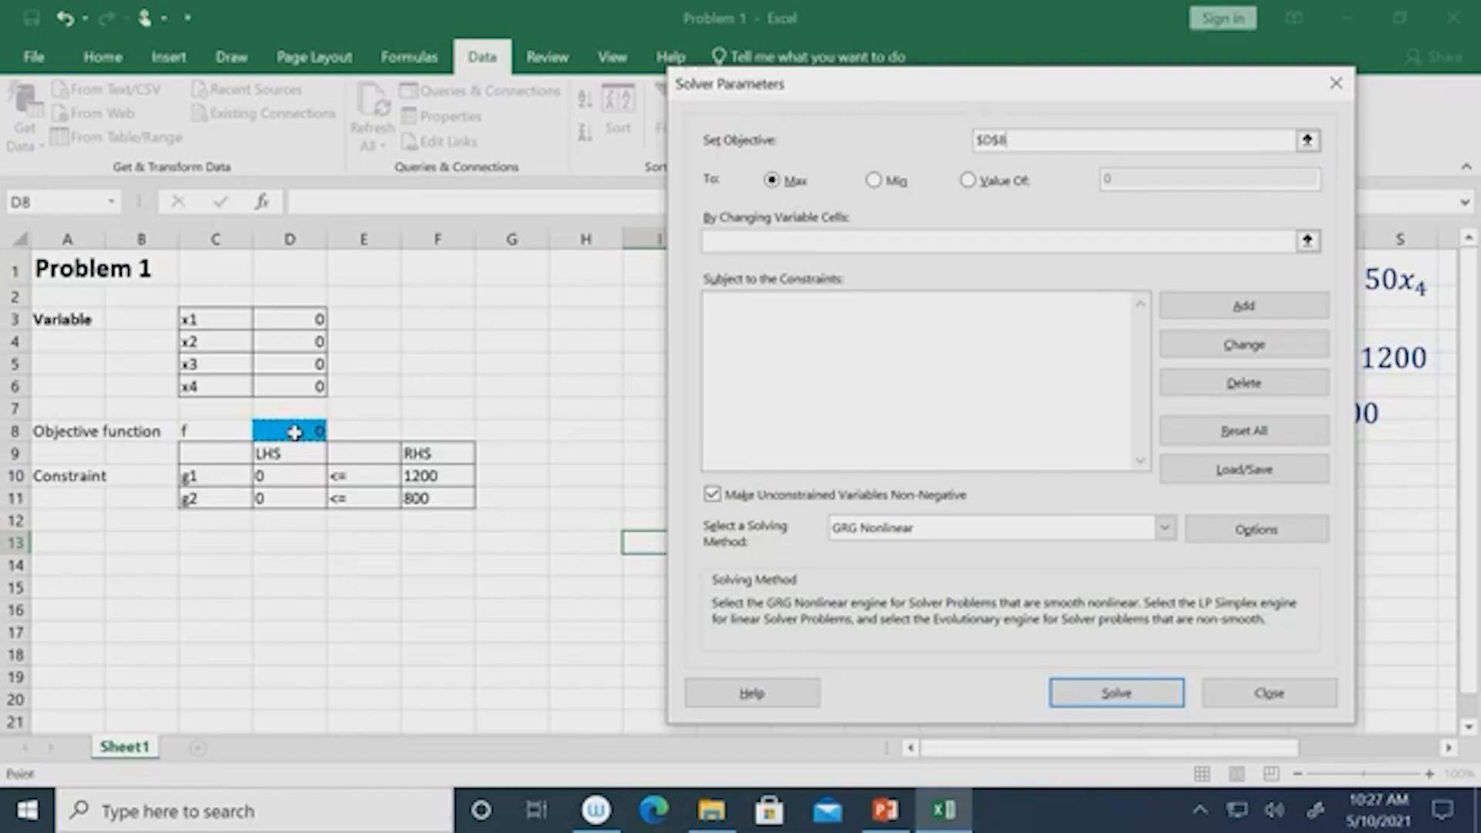
# Set the changing variable cells to the x1 to x4 values in D3:D6.
pyautogui.moveTo(880, 81); pyautogui.dragTo(770, 62)
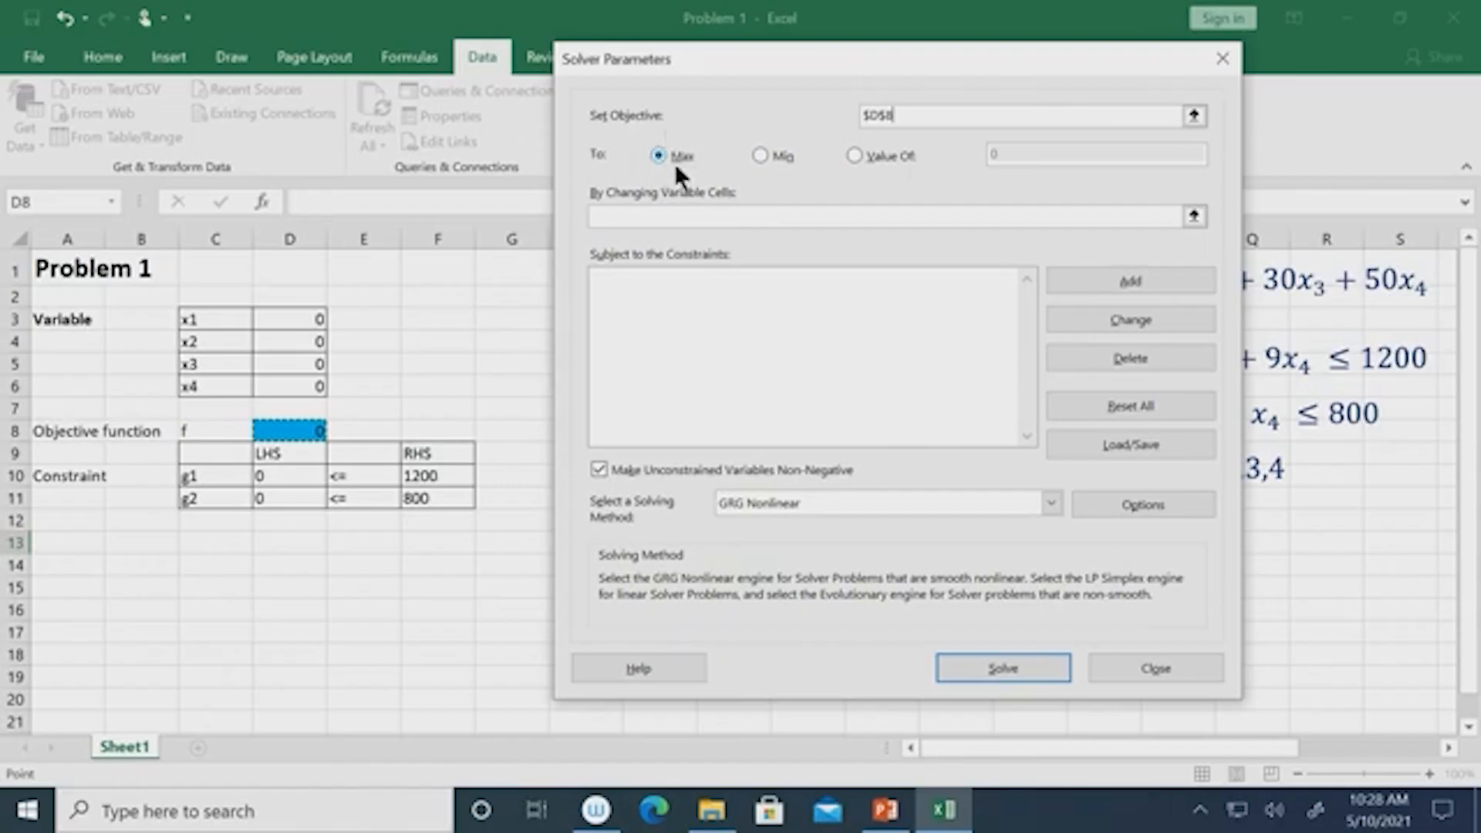
pyautogui.click(618, 216)
pyautogui.moveTo(680, 55); pyautogui.dragTo(809, 55)
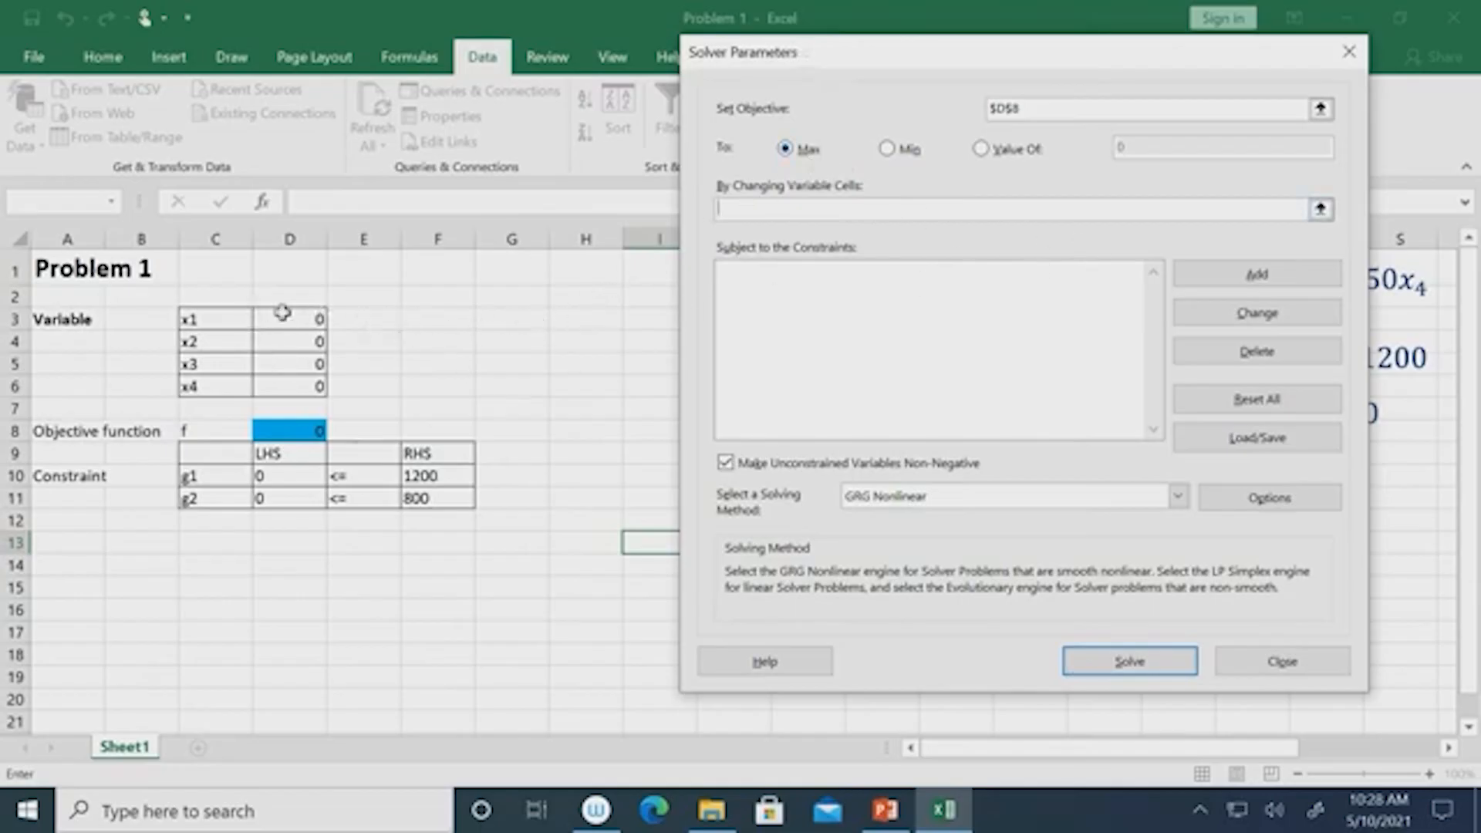
pyautogui.moveTo(282, 311); pyautogui.dragTo(292, 384)
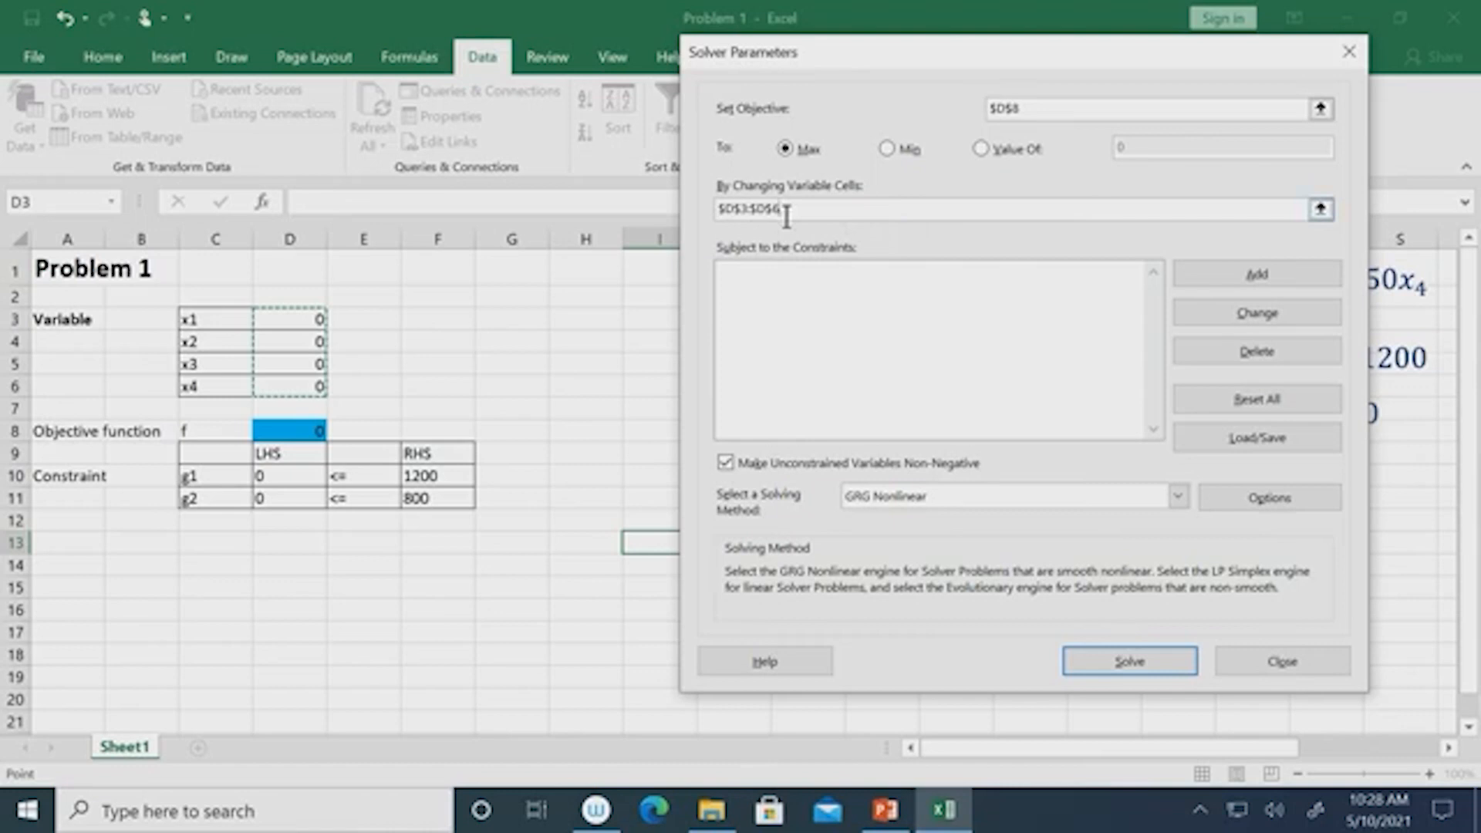
pyautogui.click(829, 328)
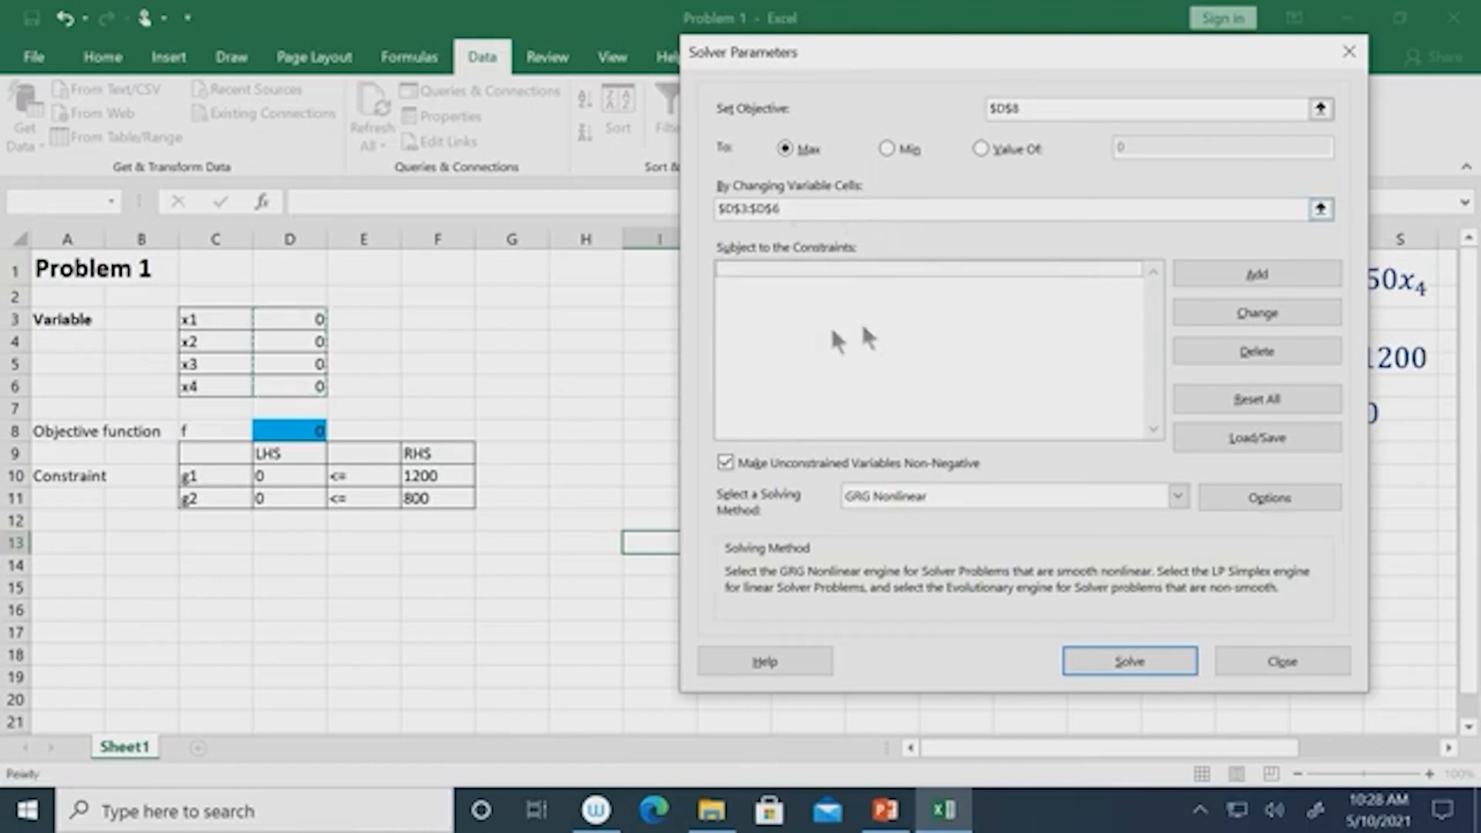
# Add the first Solver constraint, D10 <= F10, and continue with another constraint.
pyautogui.click(1272, 279)
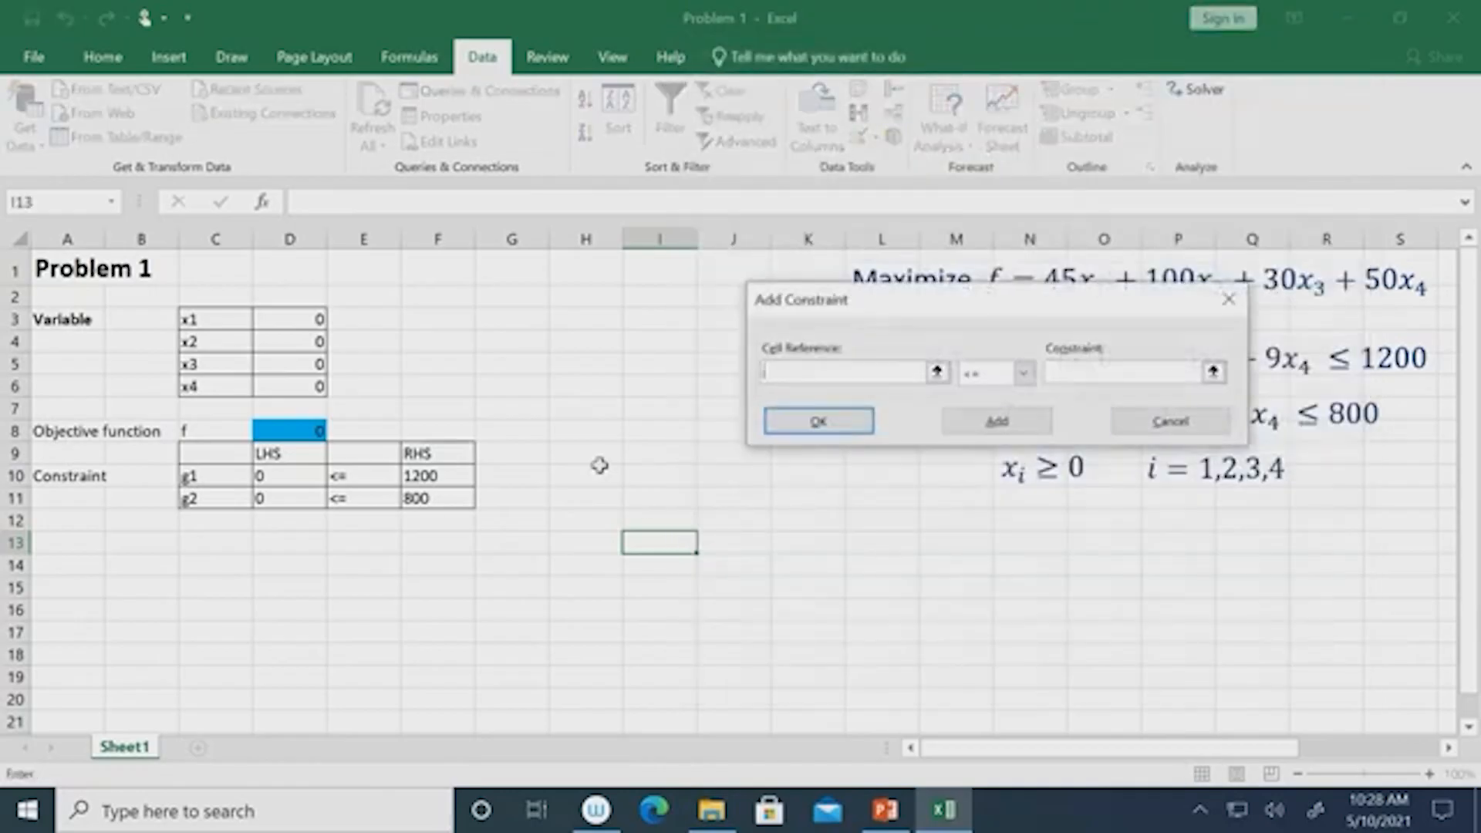
pyautogui.click(275, 475)
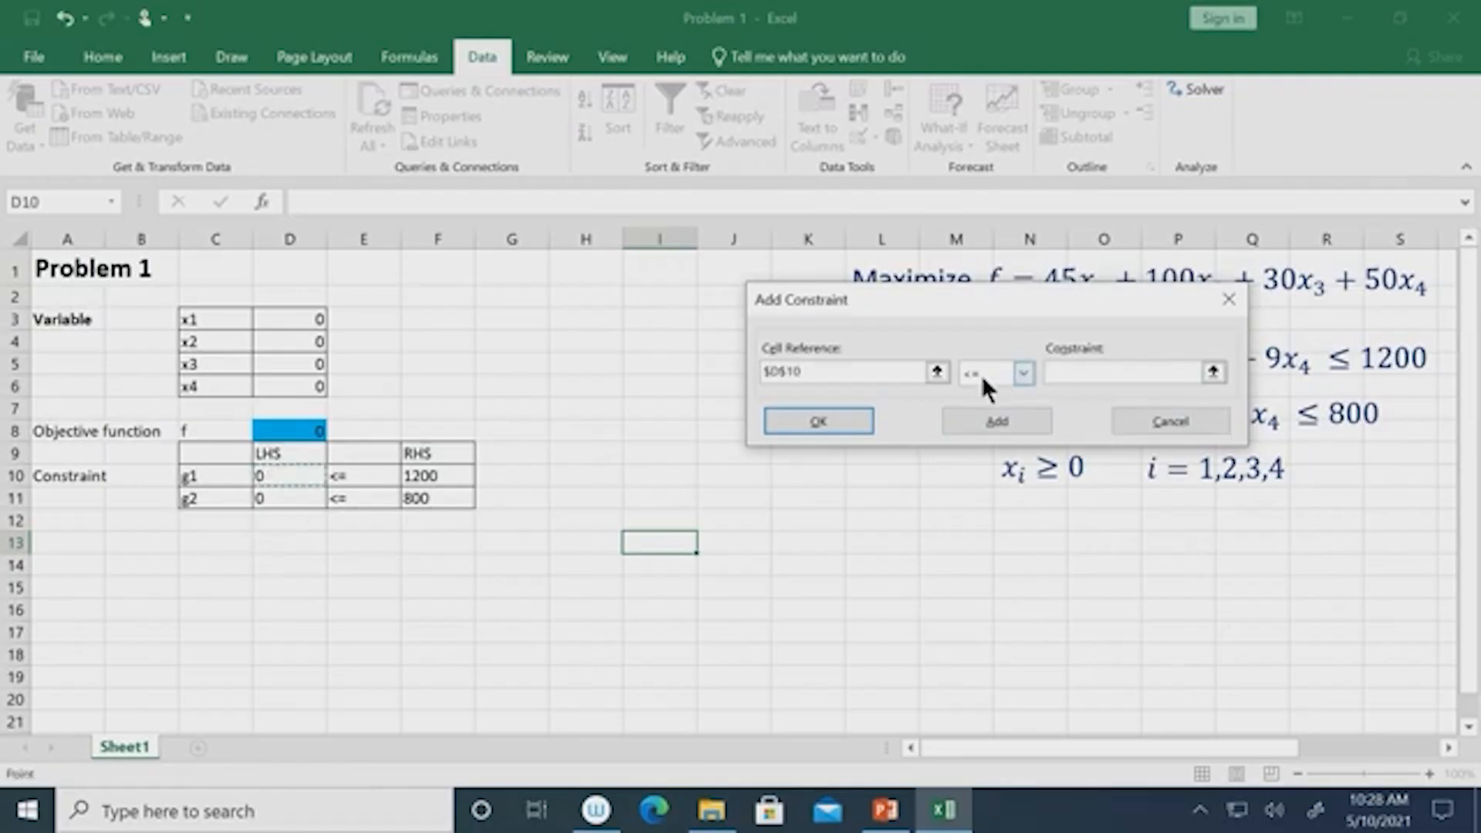
pyautogui.click(1078, 369)
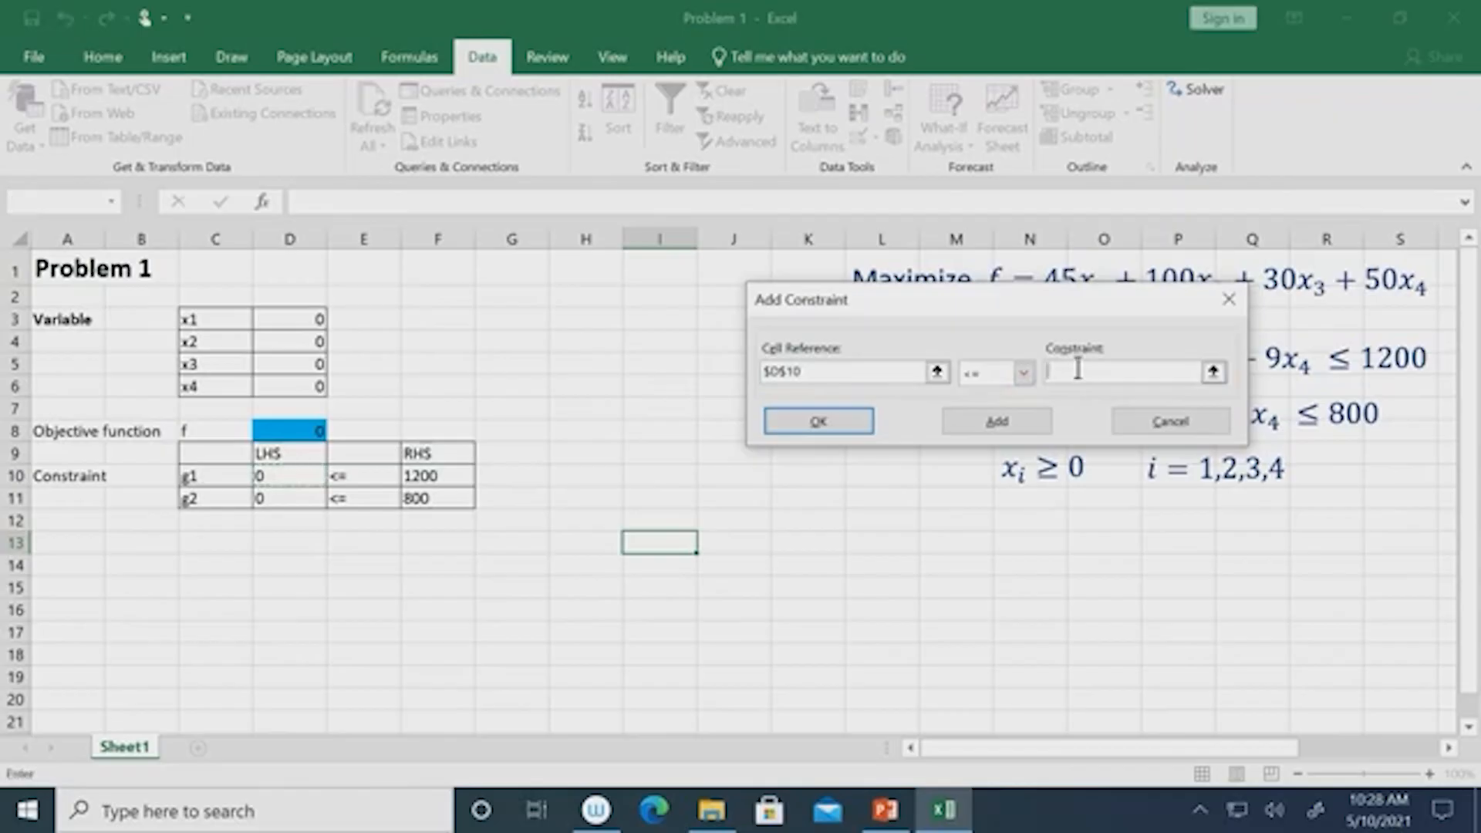
pyautogui.click(425, 477)
pyautogui.click(1002, 423)
# Add the second Solver constraint, D11 <= F11, and finish entering constraints.
pyautogui.click(293, 500)
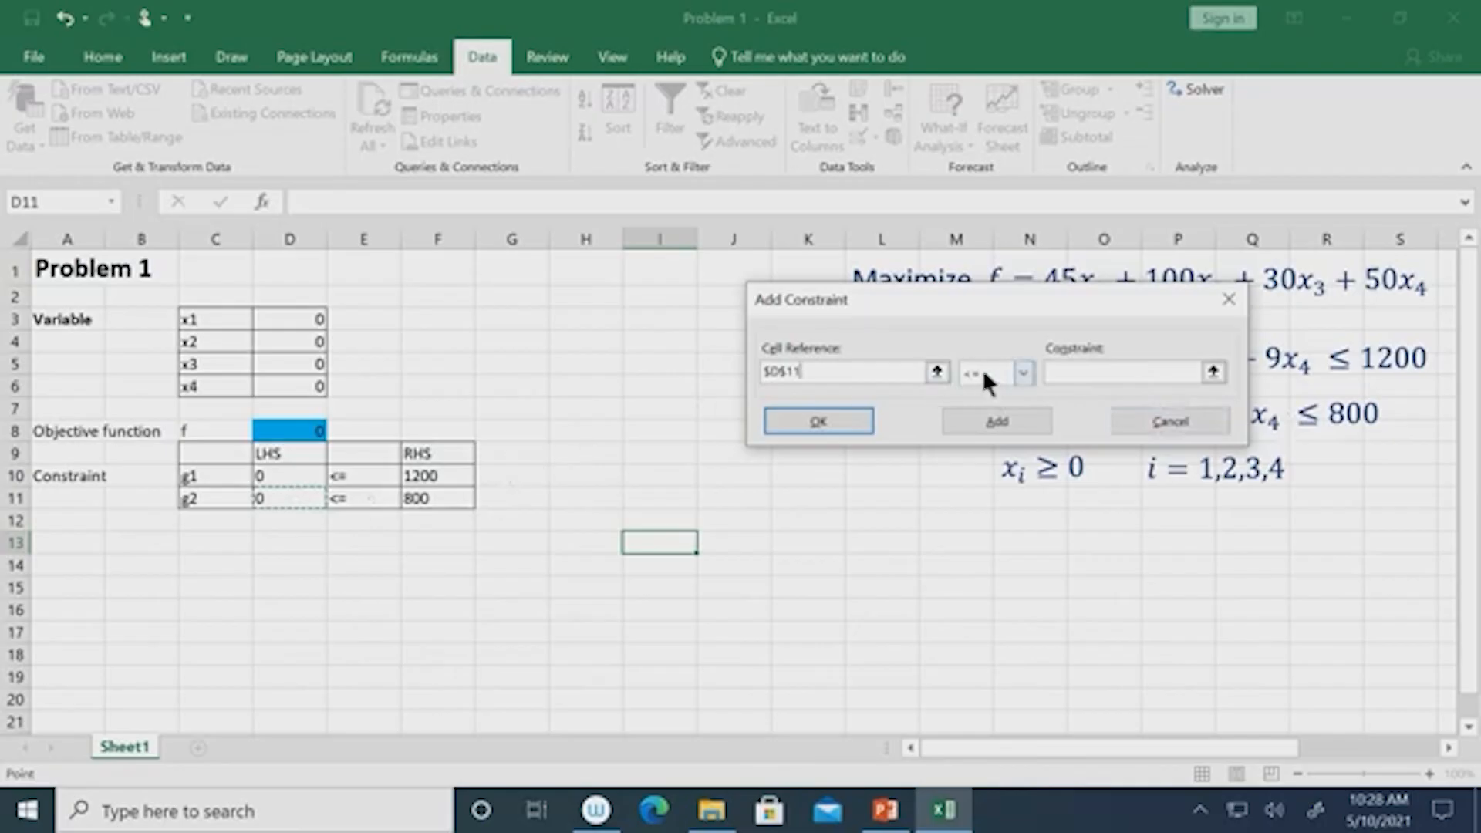
pyautogui.click(1096, 370)
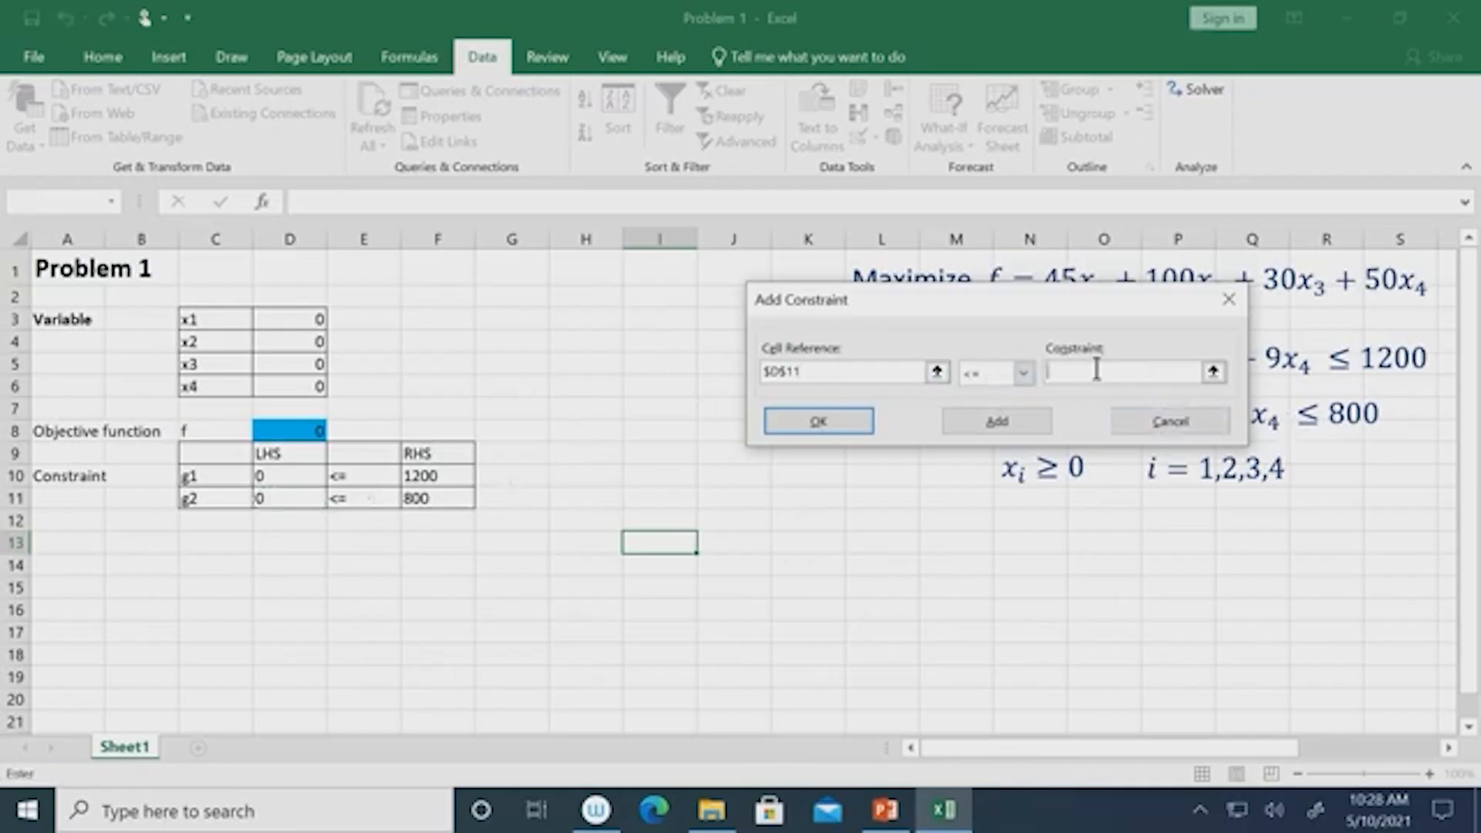
pyautogui.click(433, 498)
pyautogui.click(807, 418)
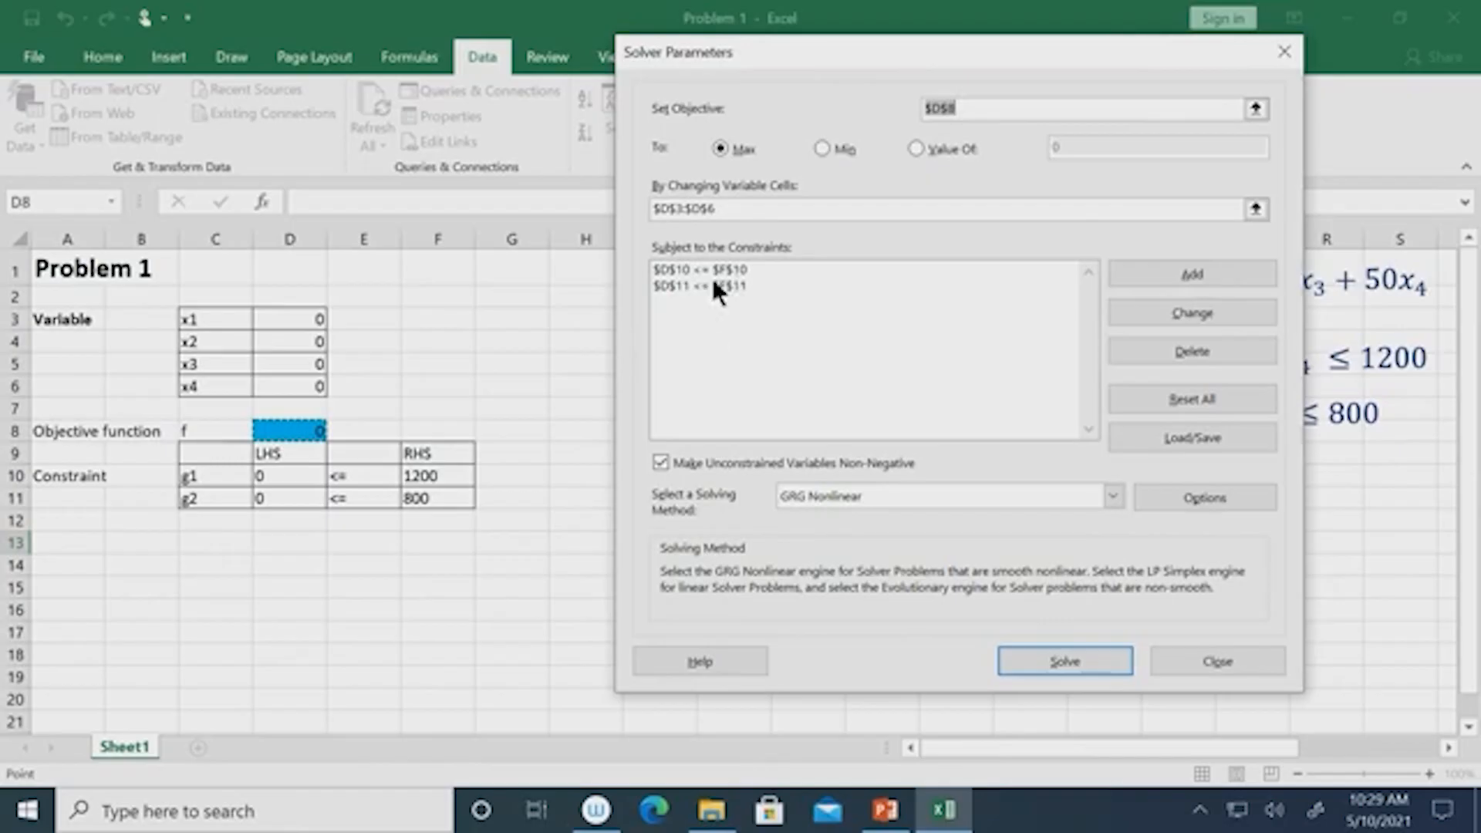
# Choose Simplex LP as the solving method, and check the Solver options before closing them without changes.
pyautogui.click(880, 497)
pyautogui.click(837, 530)
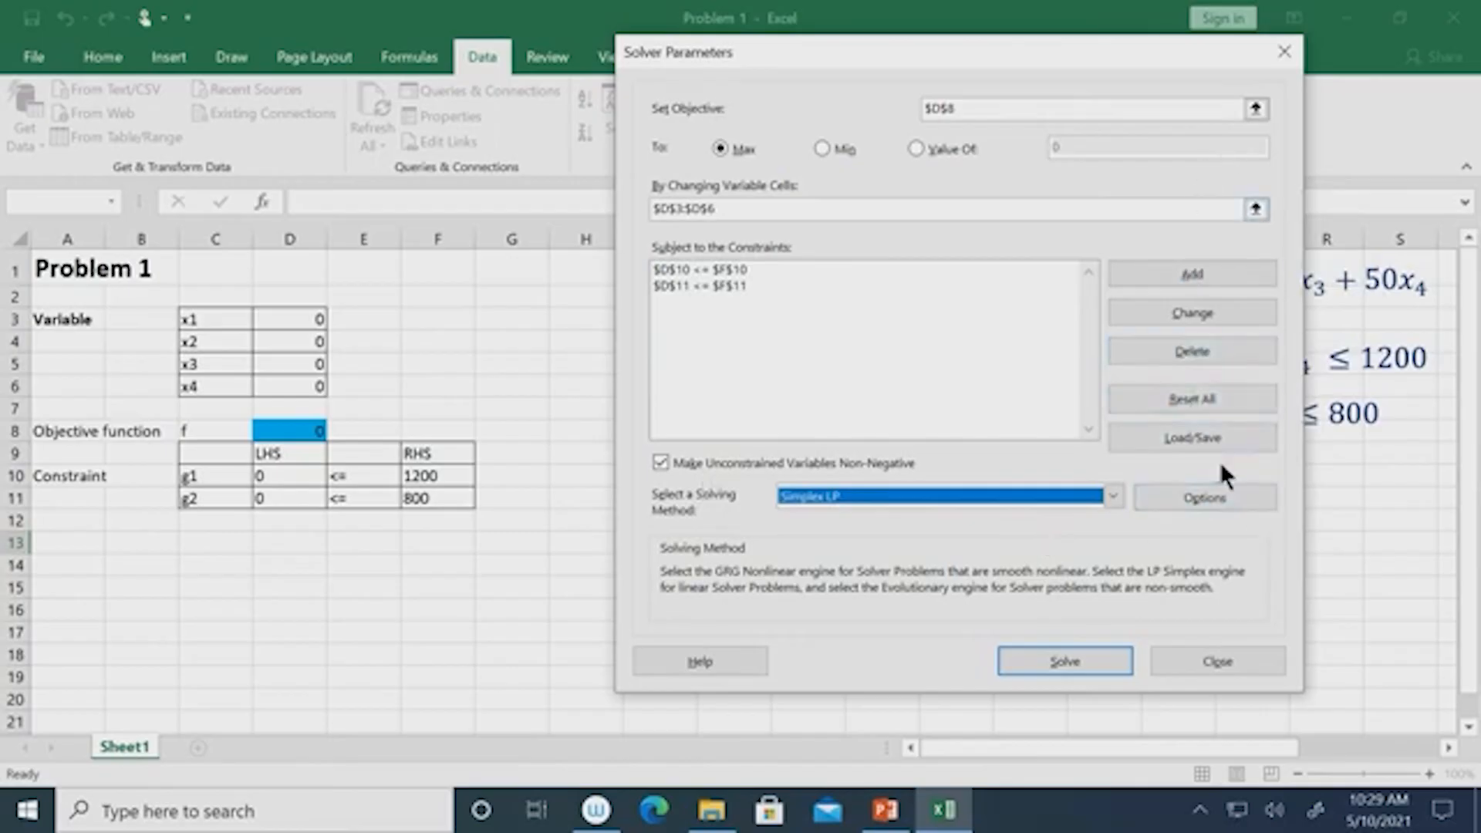
pyautogui.click(1205, 501)
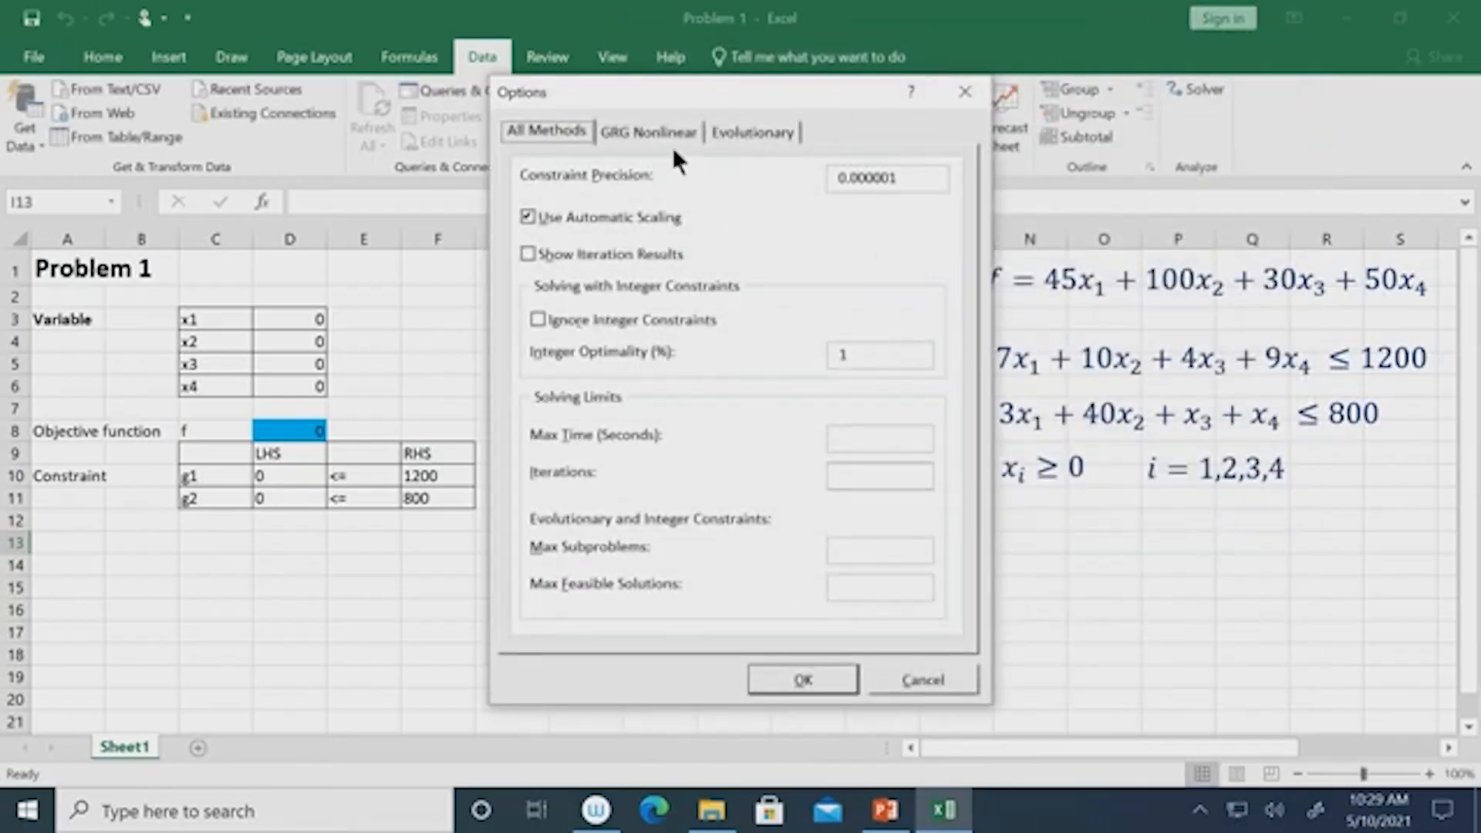
pyautogui.click(911, 679)
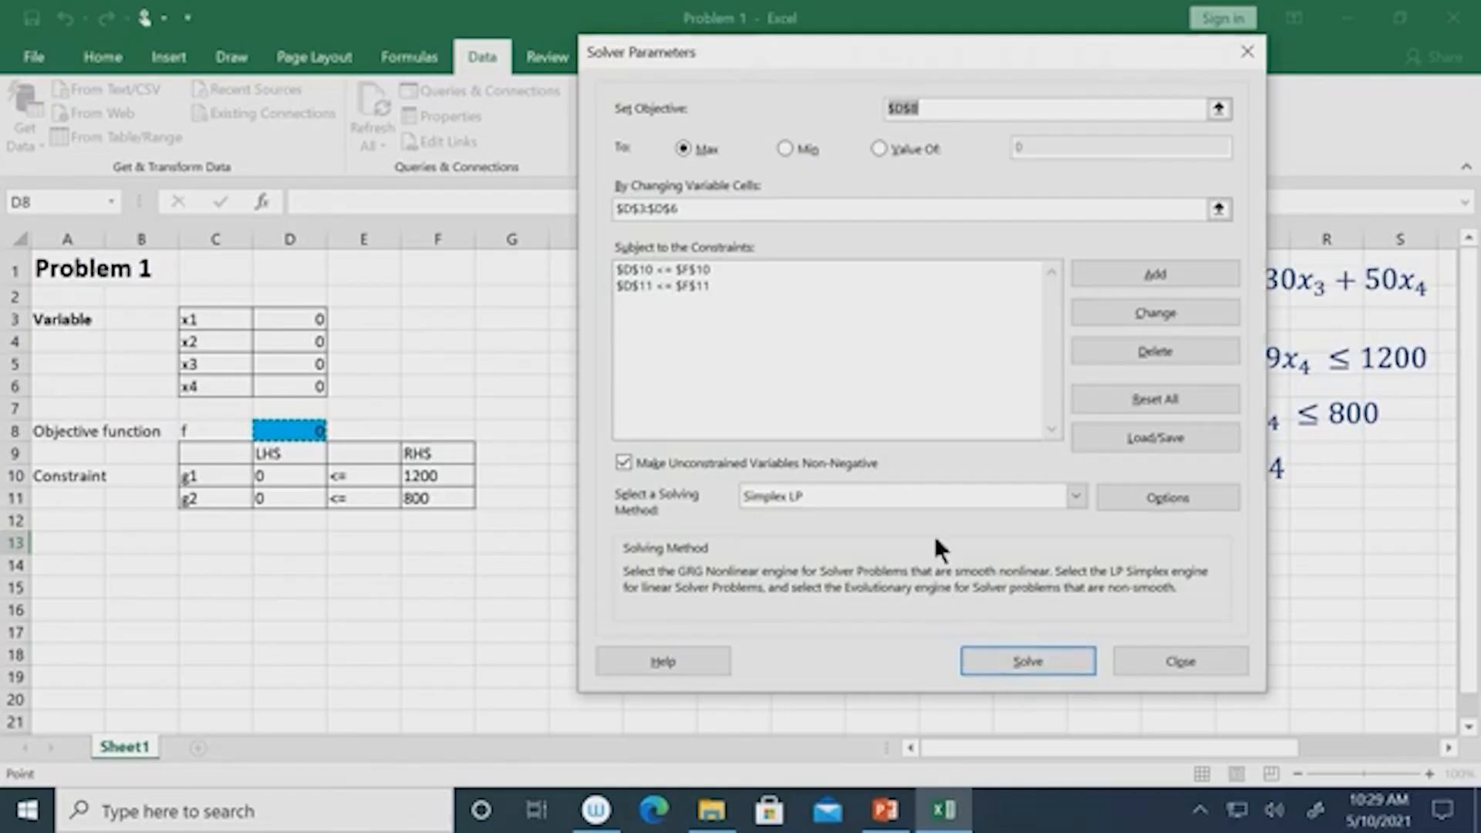
# Solve the problem, keep the Solver solution, and generate an Answer report.
pyautogui.click(1013, 660)
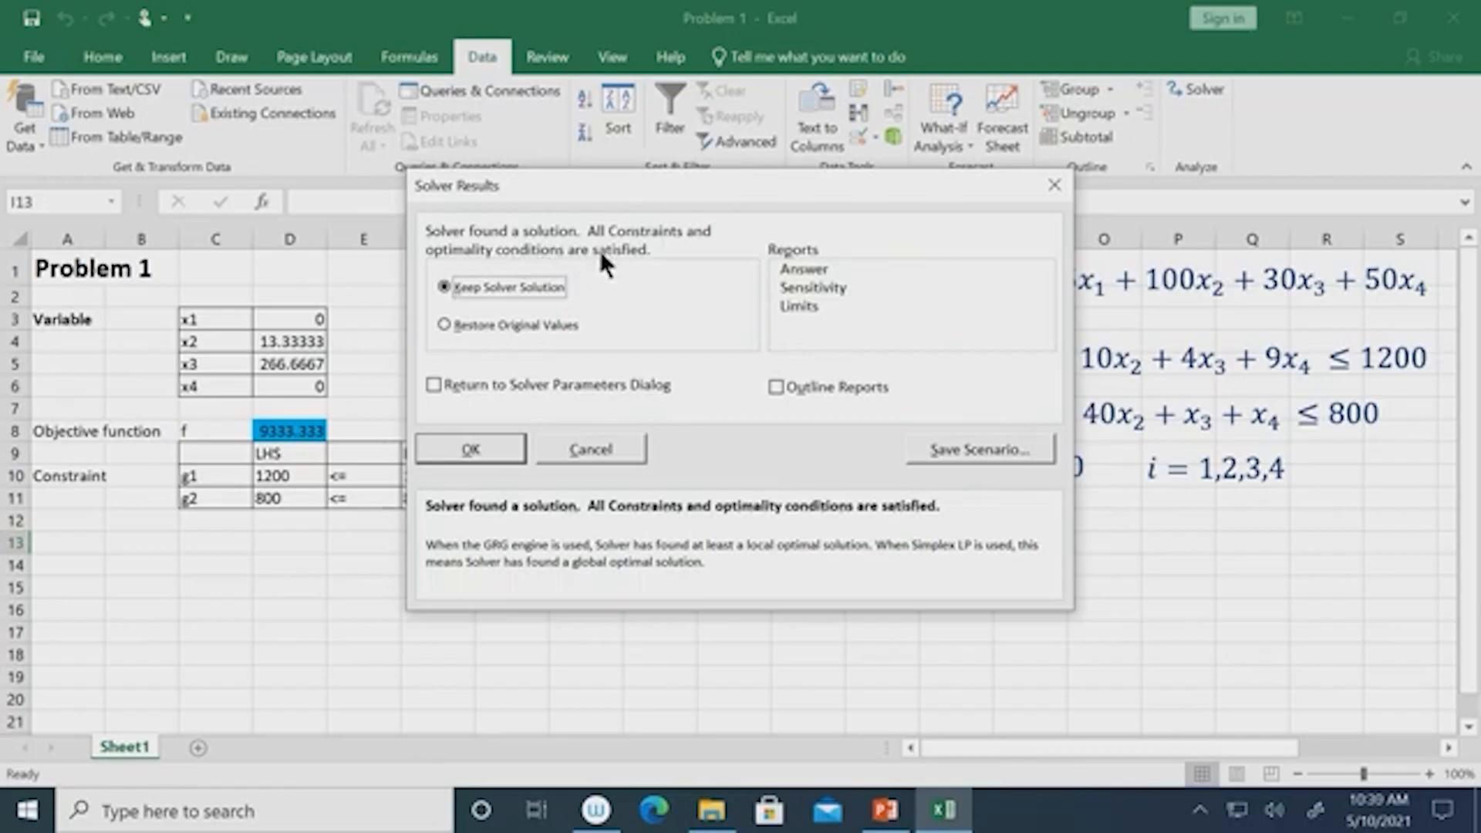
pyautogui.click(807, 270)
pyautogui.click(474, 448)
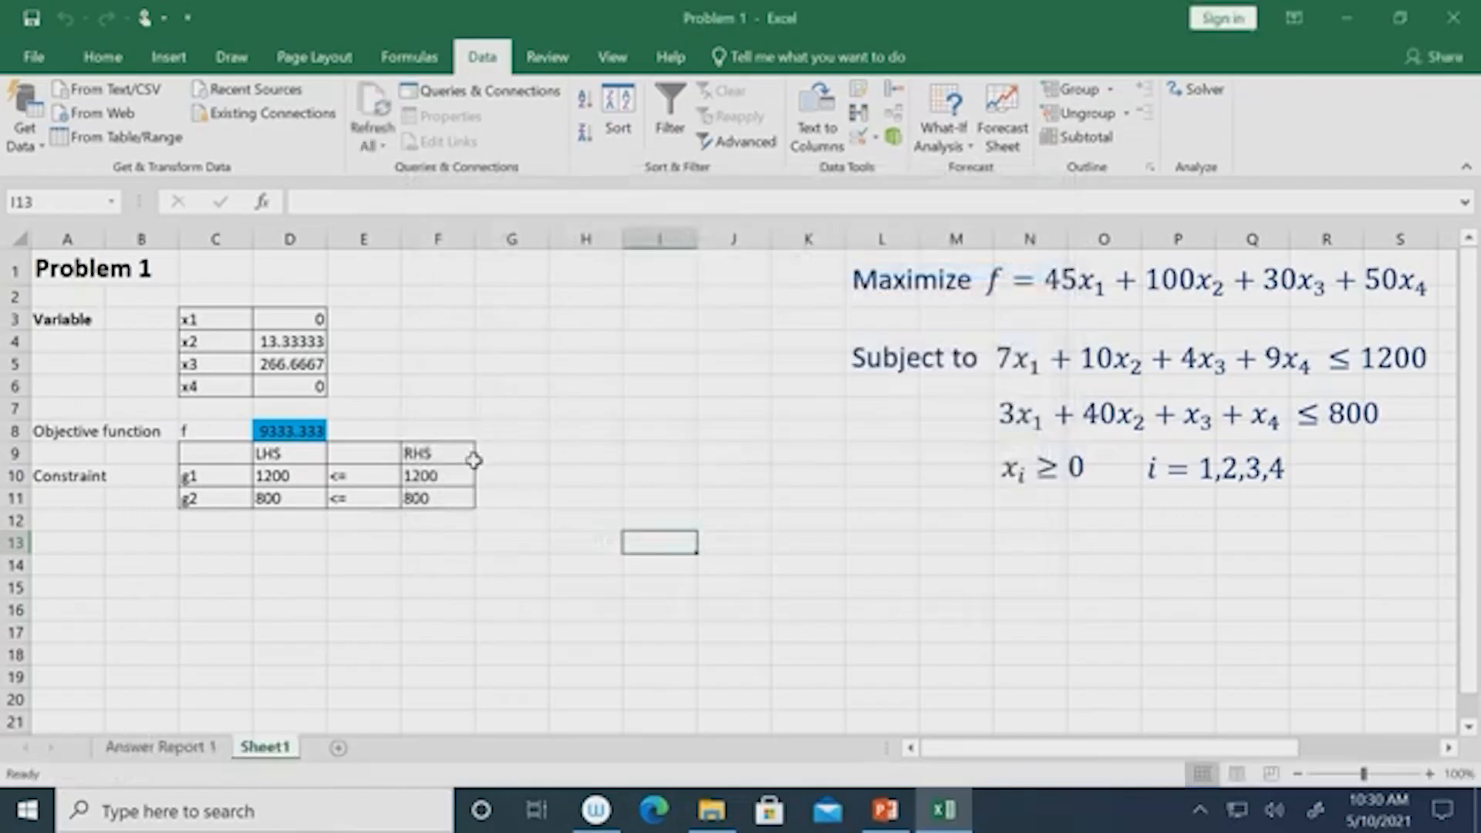
# Review the objective and variable values in the Answer report and compare them with the variable cells on Sheet1.
pyautogui.click(158, 747)
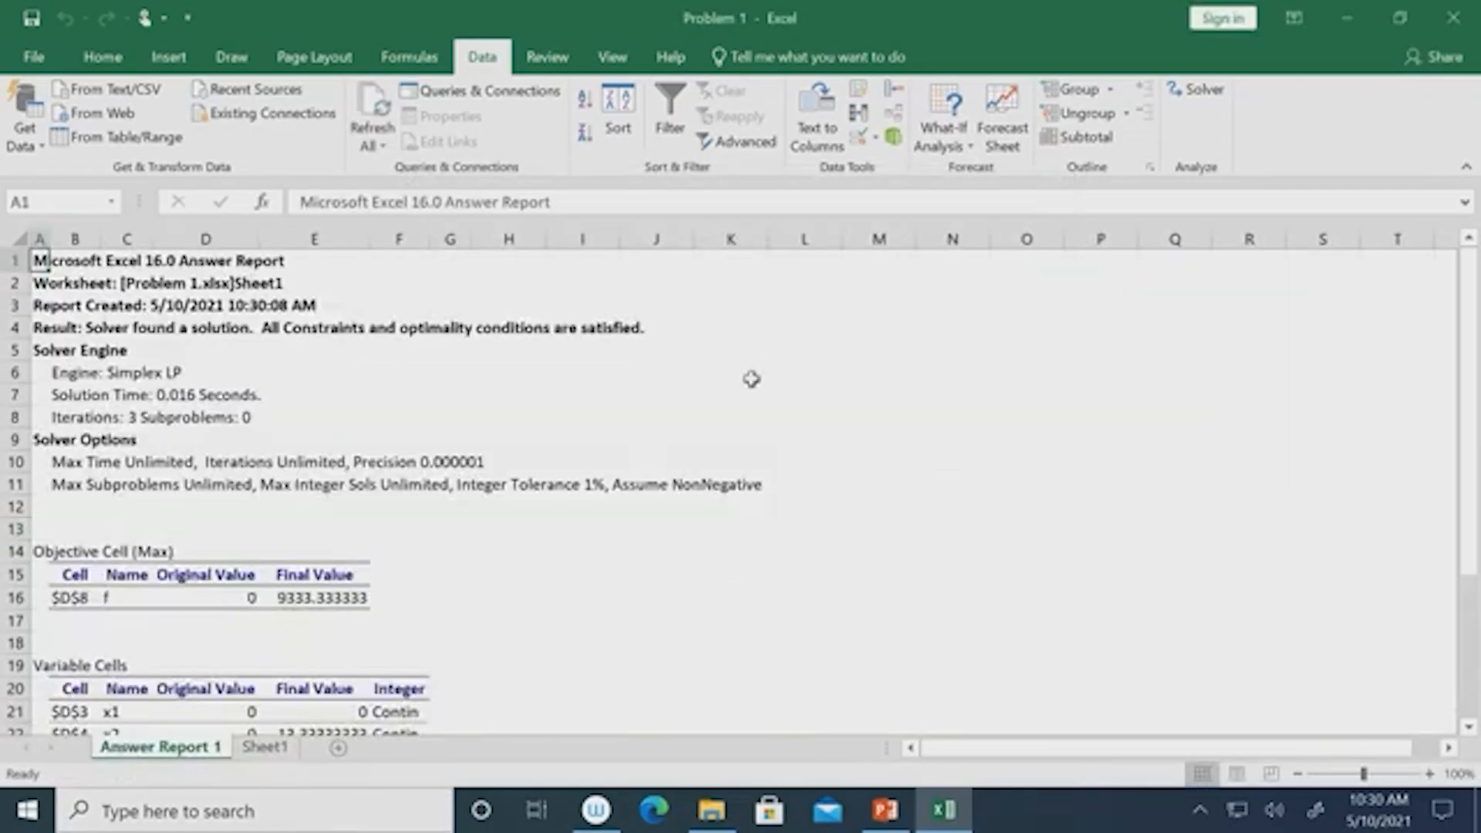
pyautogui.scroll(-1, 751, 379)
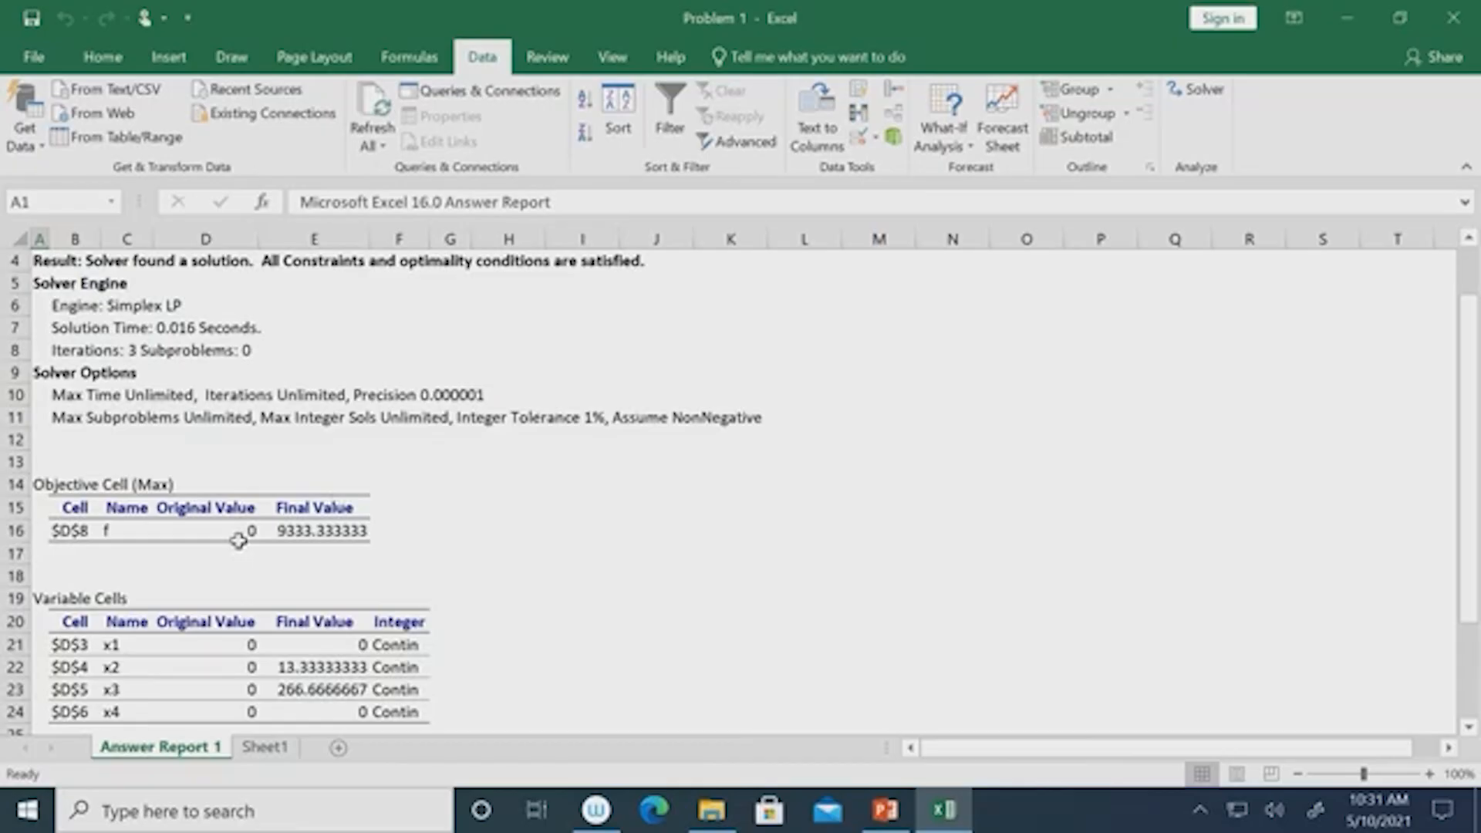
pyautogui.hotkey('ctrl', 'pagedown')
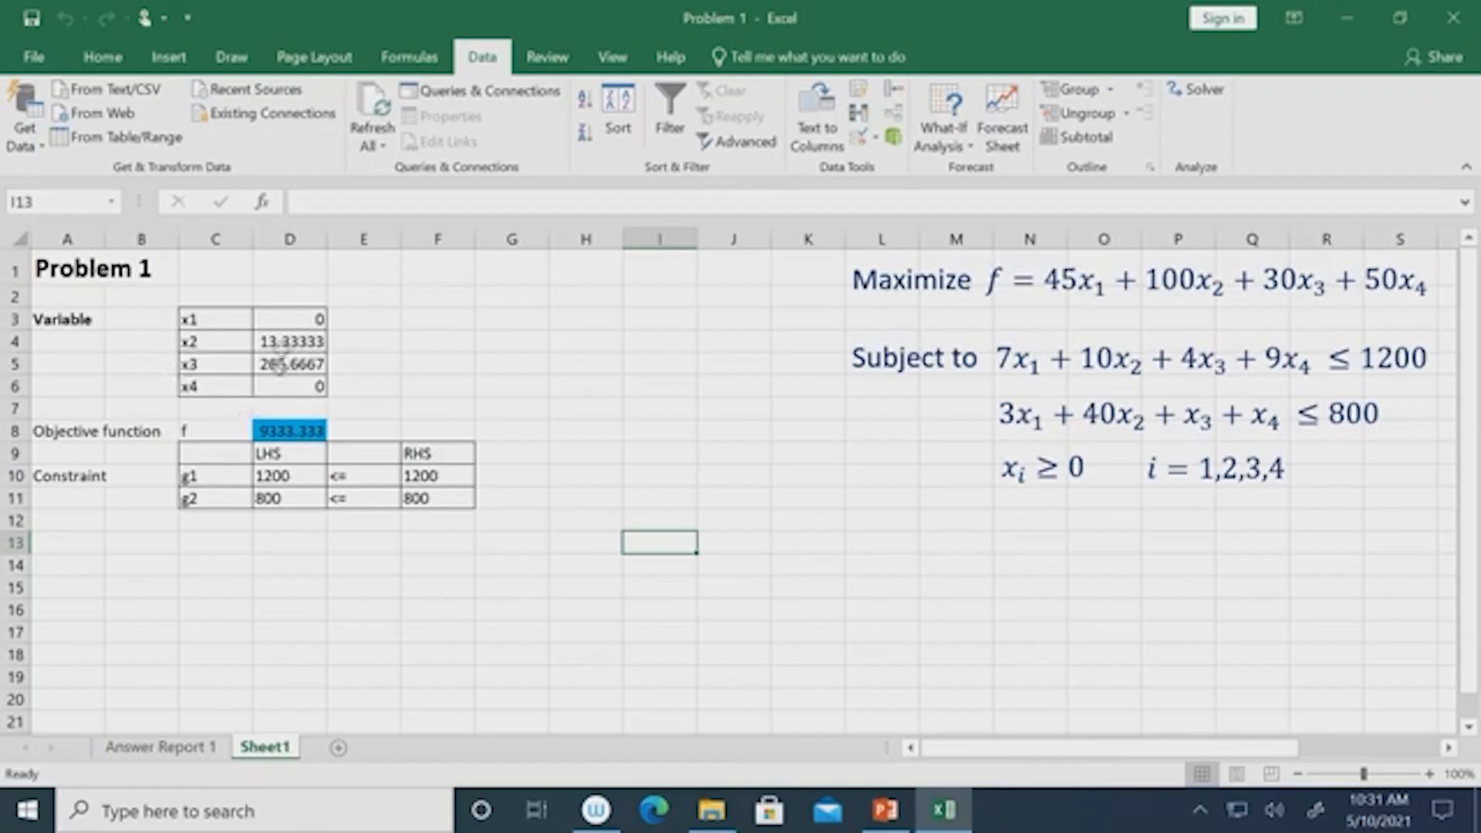
pyautogui.moveTo(287, 320); pyautogui.dragTo(287, 383)
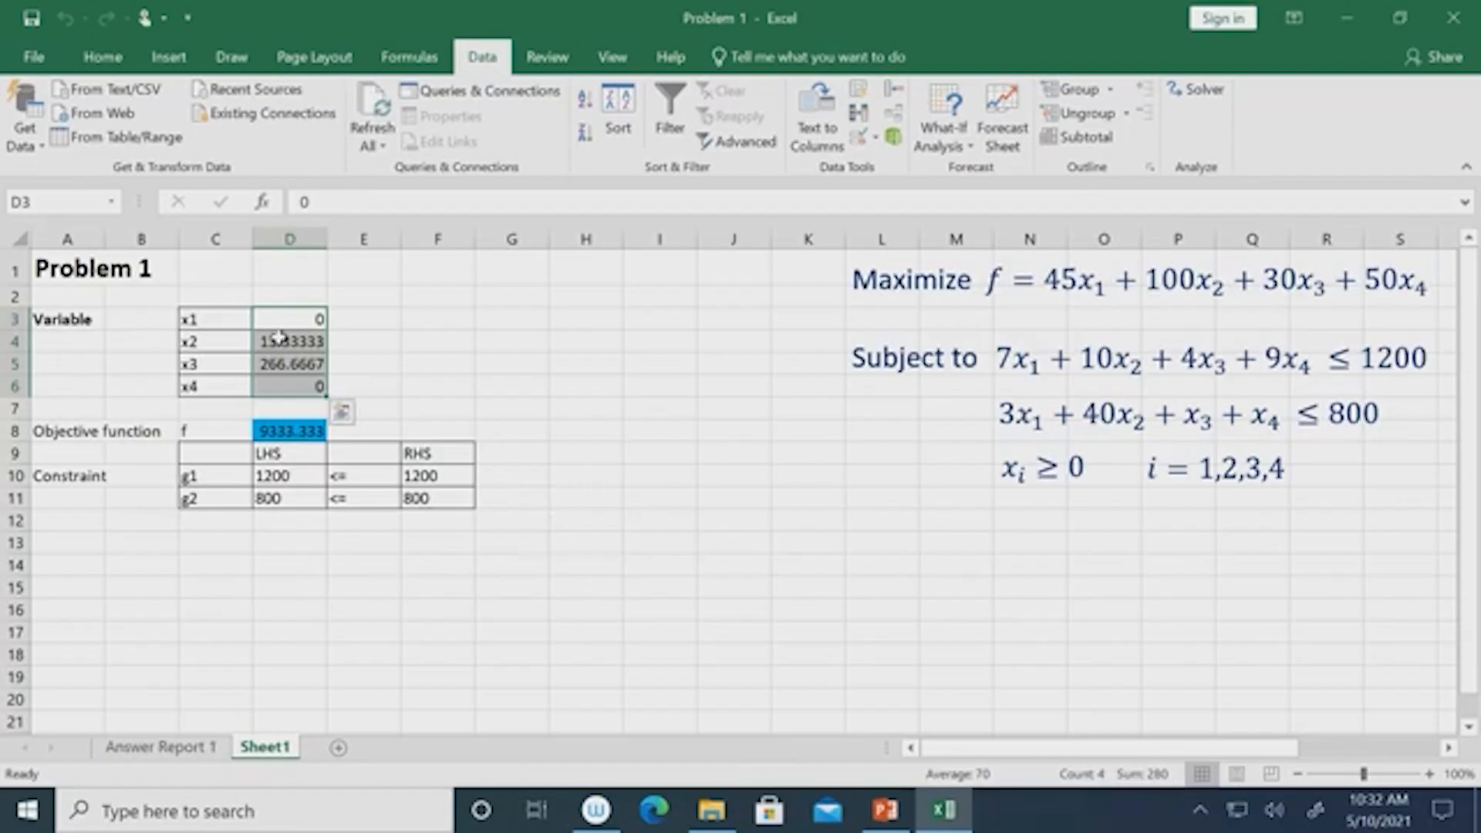
pyautogui.click(140, 749)
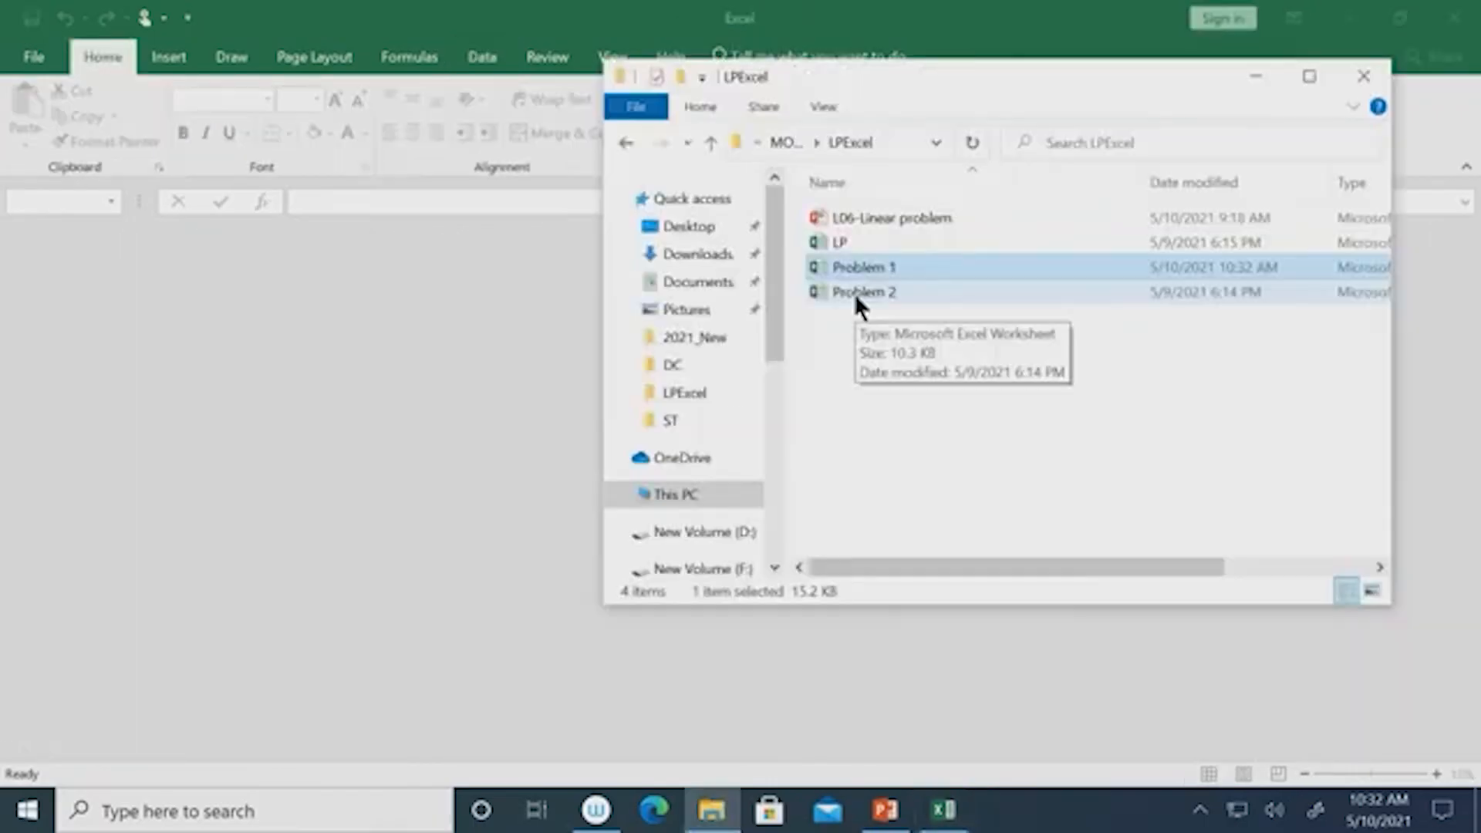
# Open the Problem 2 workbook and enter the label Variable in A3.
pyautogui.doubleClick(853, 293)
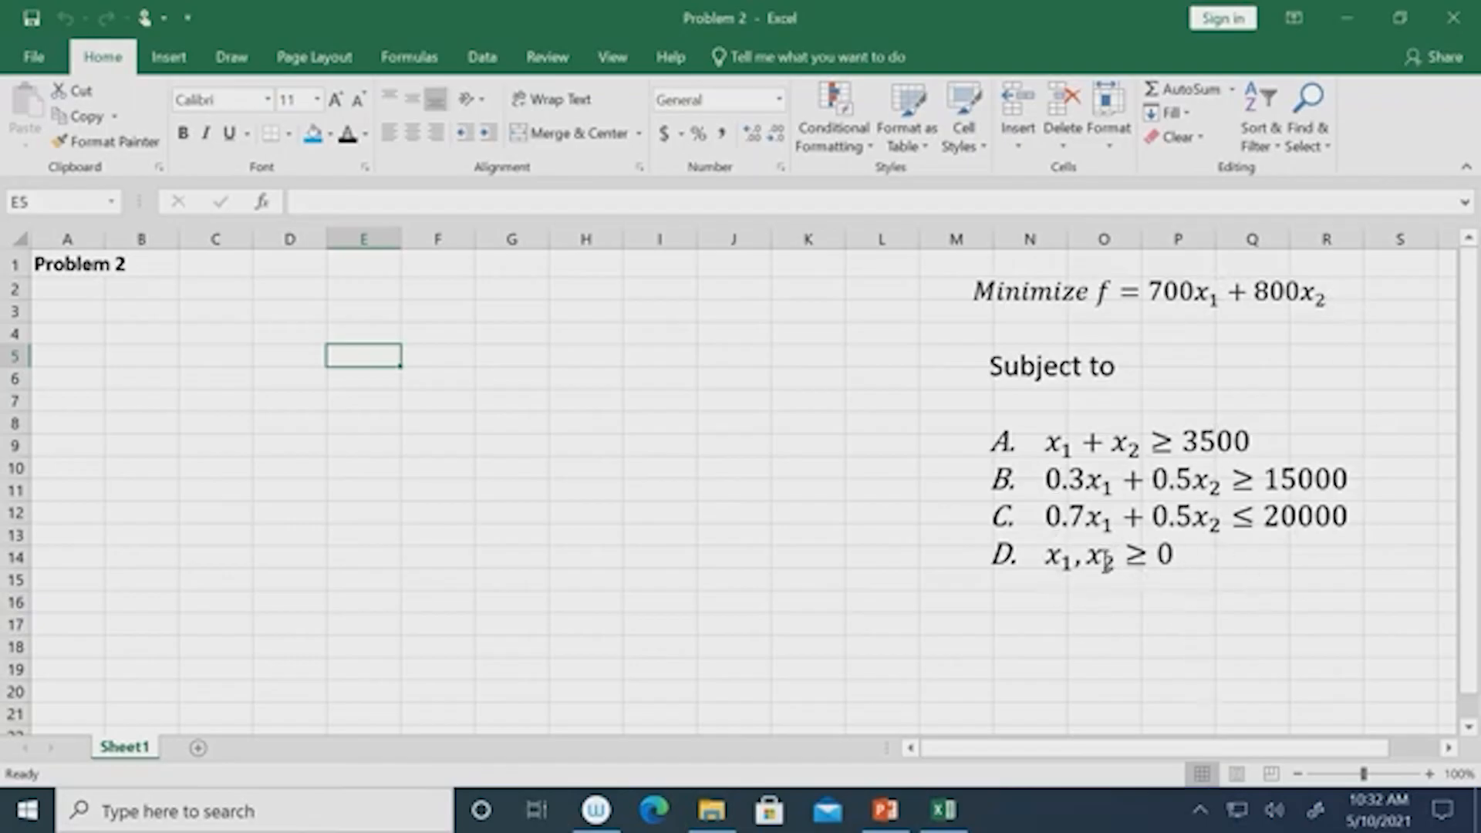
pyautogui.click(65, 311)
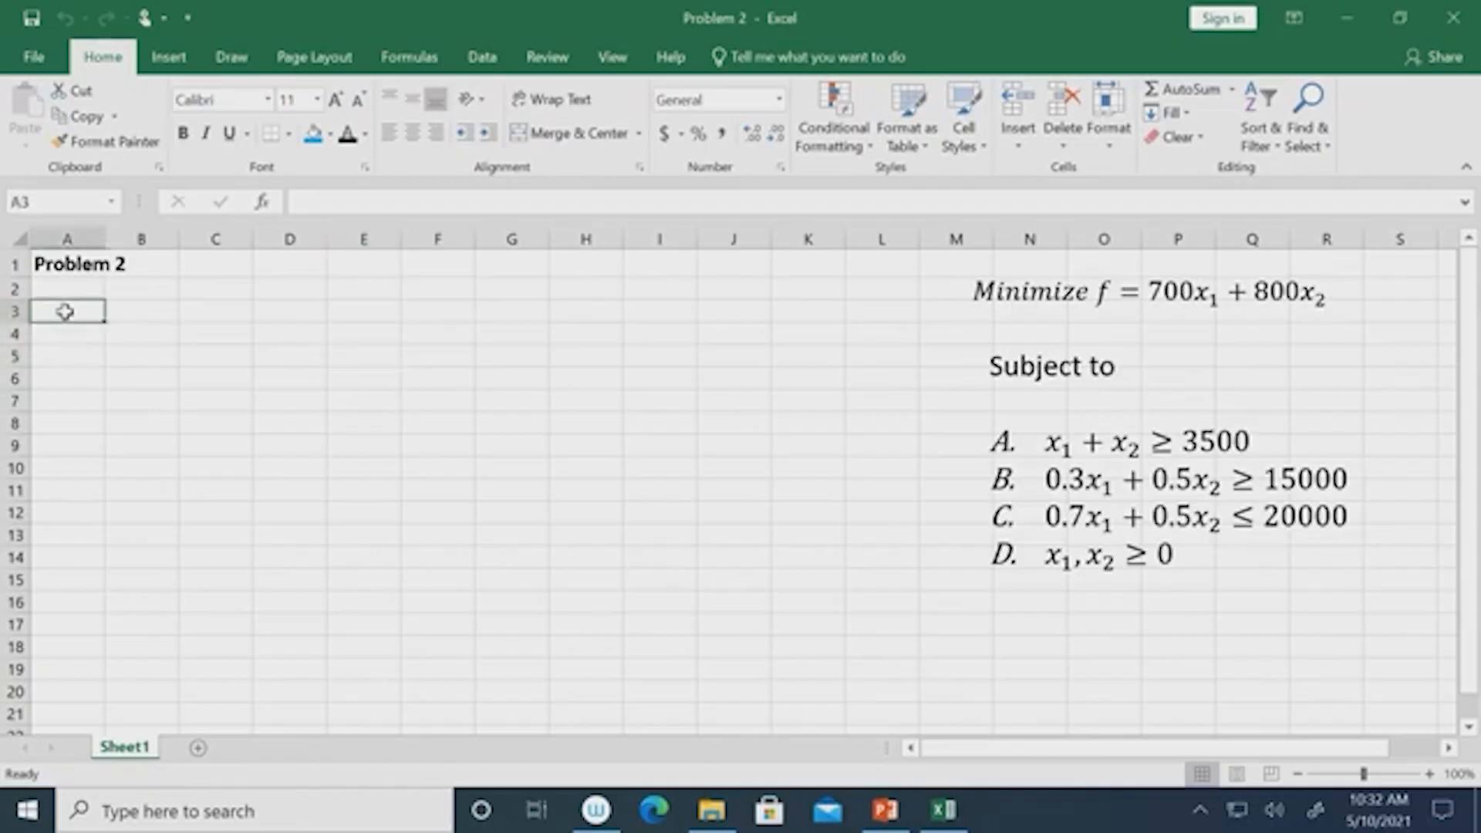
pyautogui.write('Variable')
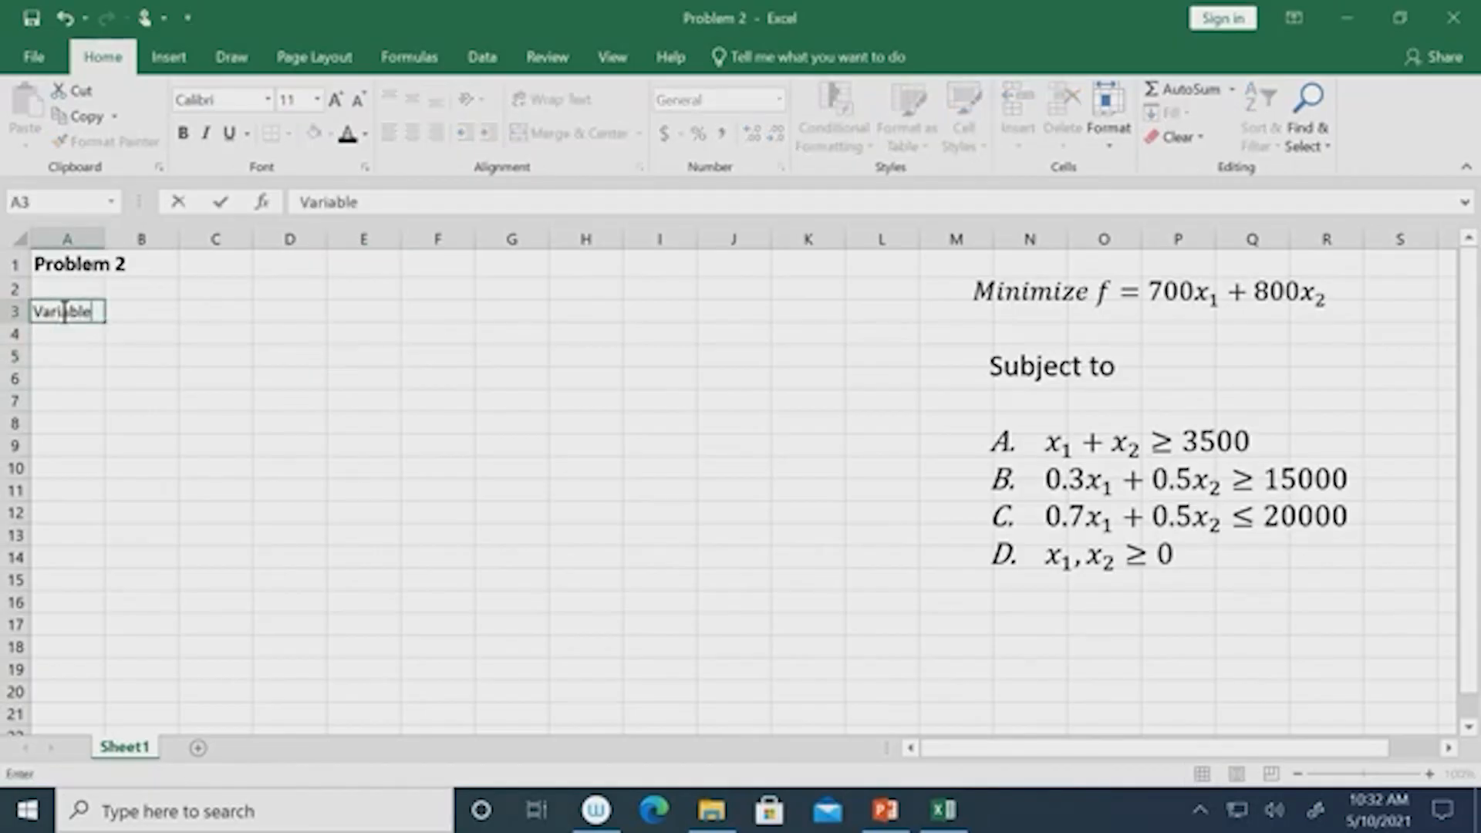
pyautogui.press('Tab')
pyautogui.press('Tab')
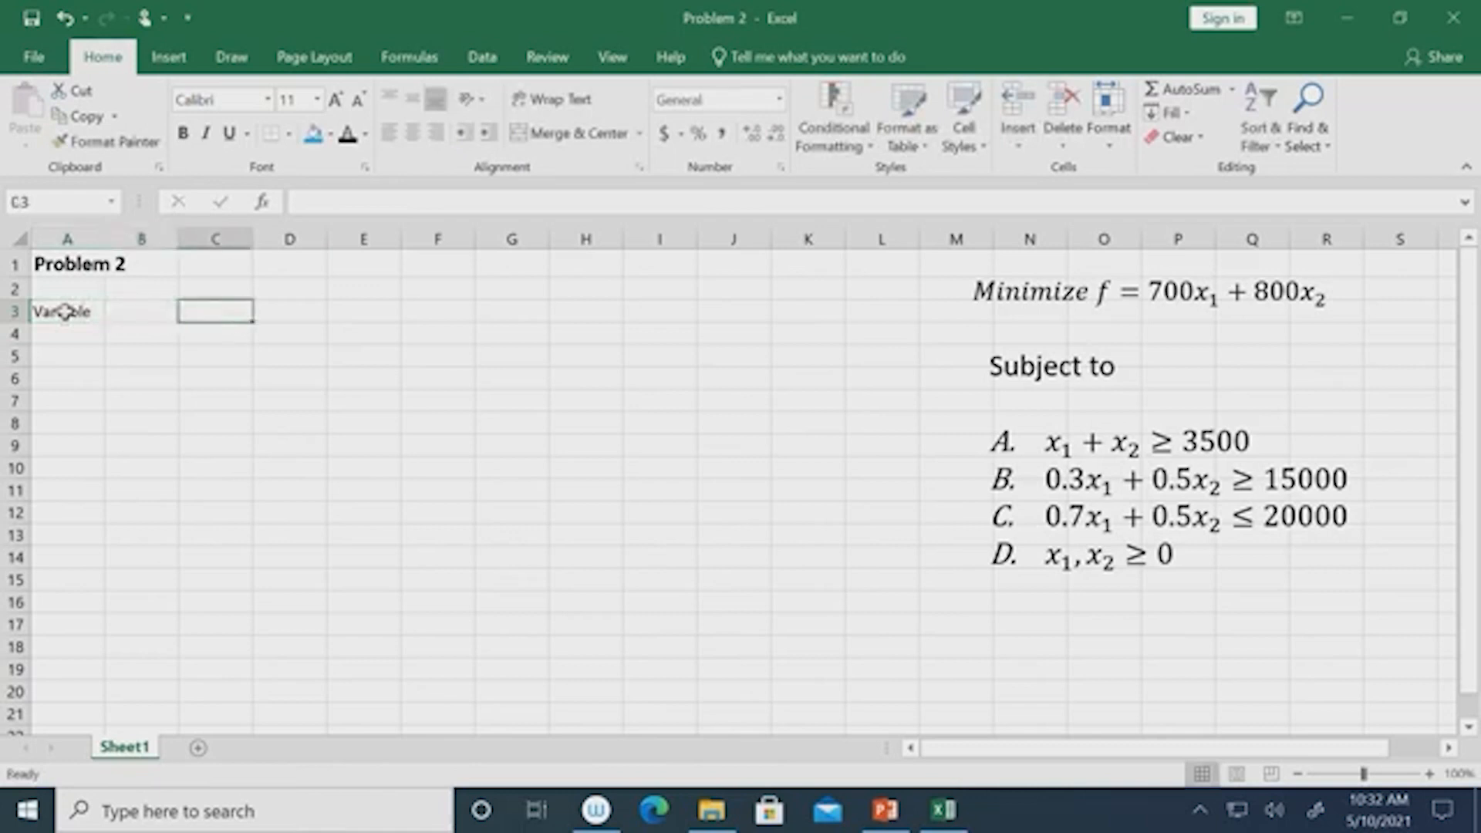
# Enter the variable names x1 in C3 and x2 in C4.
pyautogui.write('x1')
pyautogui.press('Return')
pyautogui.write('x2')
pyautogui.press('Up')
# Enter the starting value 0 in D3 and D4, and apply all borders to C3:D4.
pyautogui.press('Right')
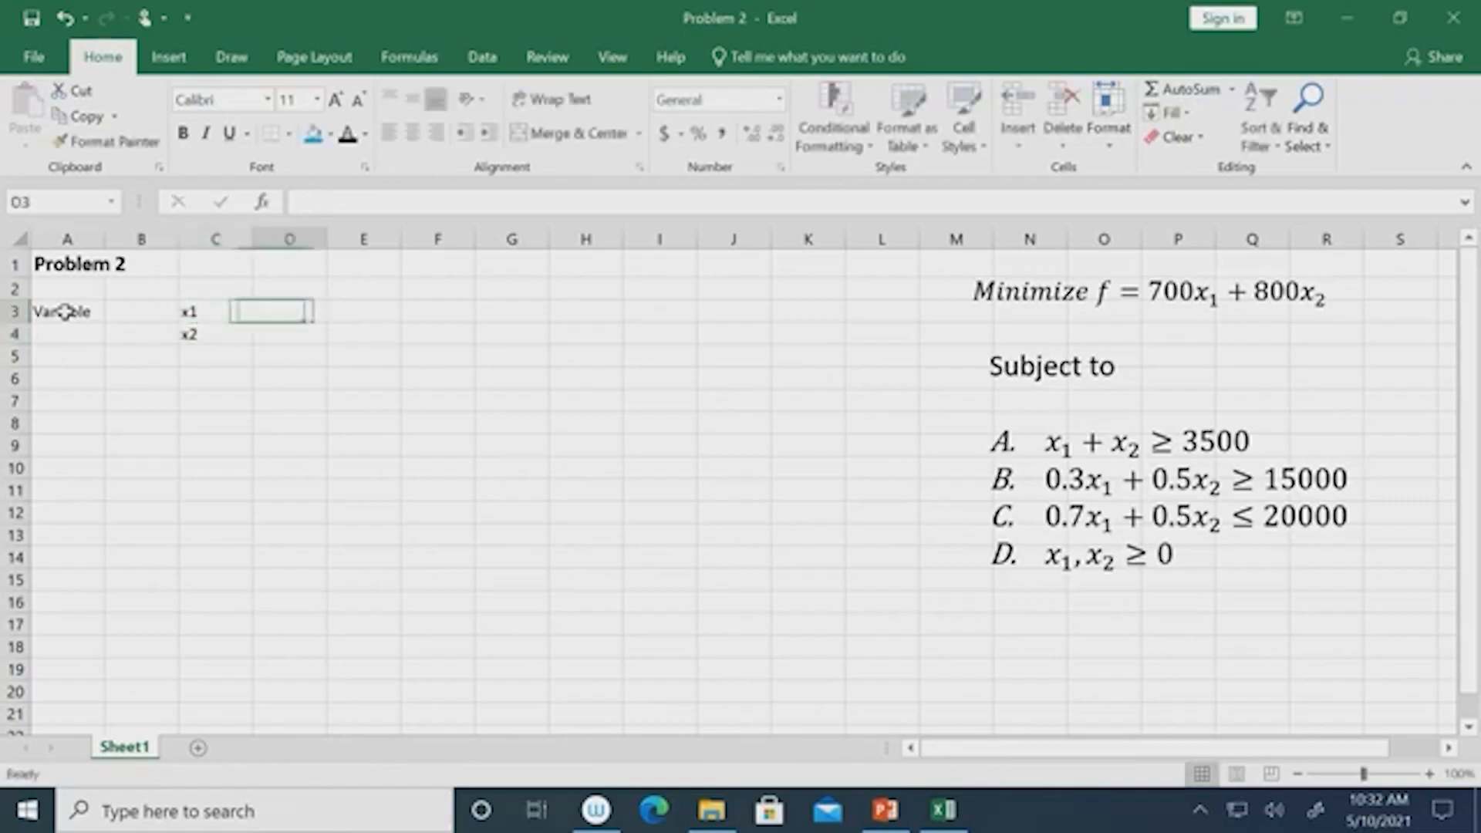
pyautogui.write('0')
pyautogui.press('Return')
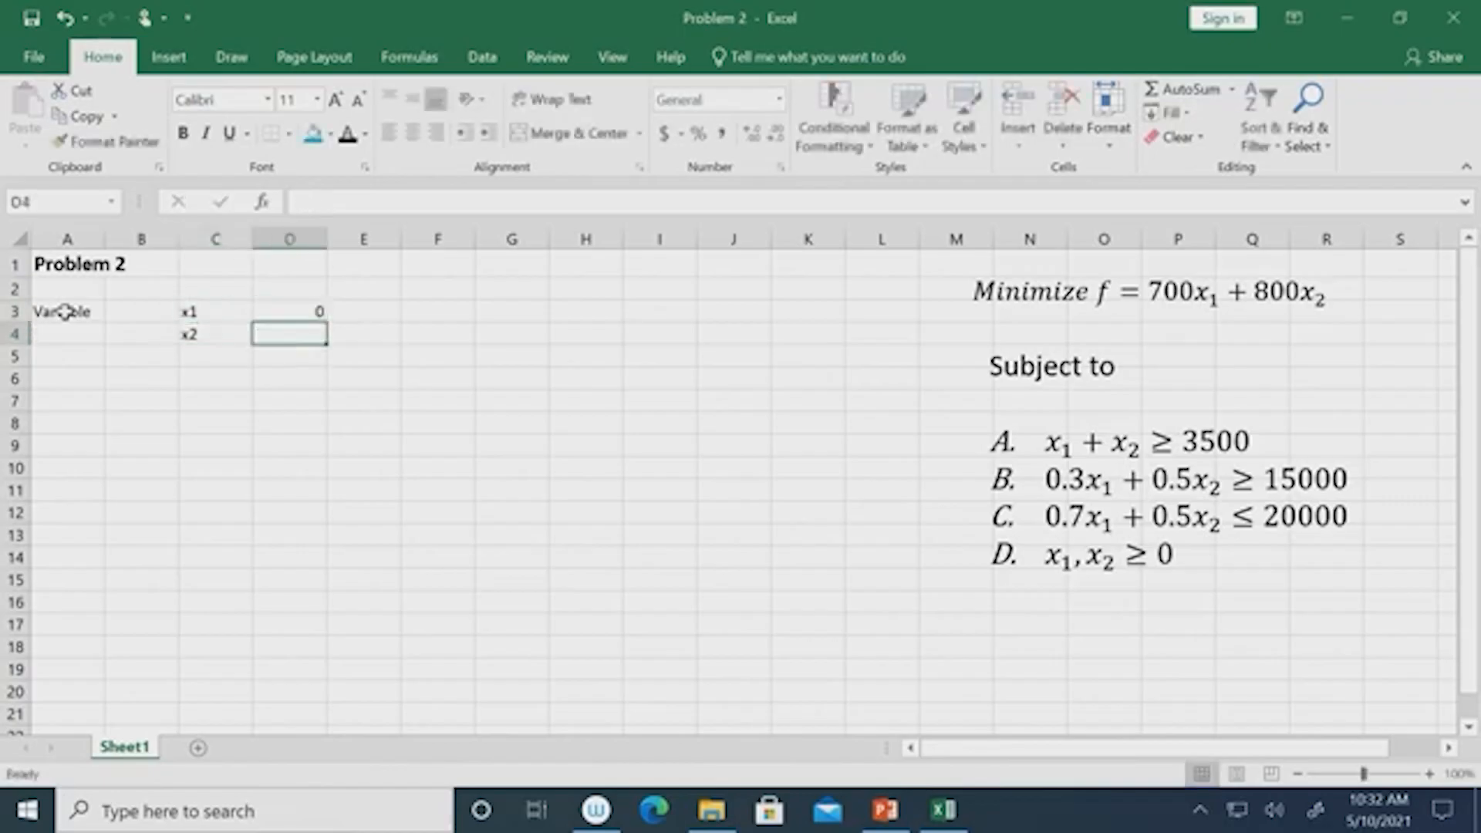
pyautogui.write('0')
pyautogui.click(150, 619)
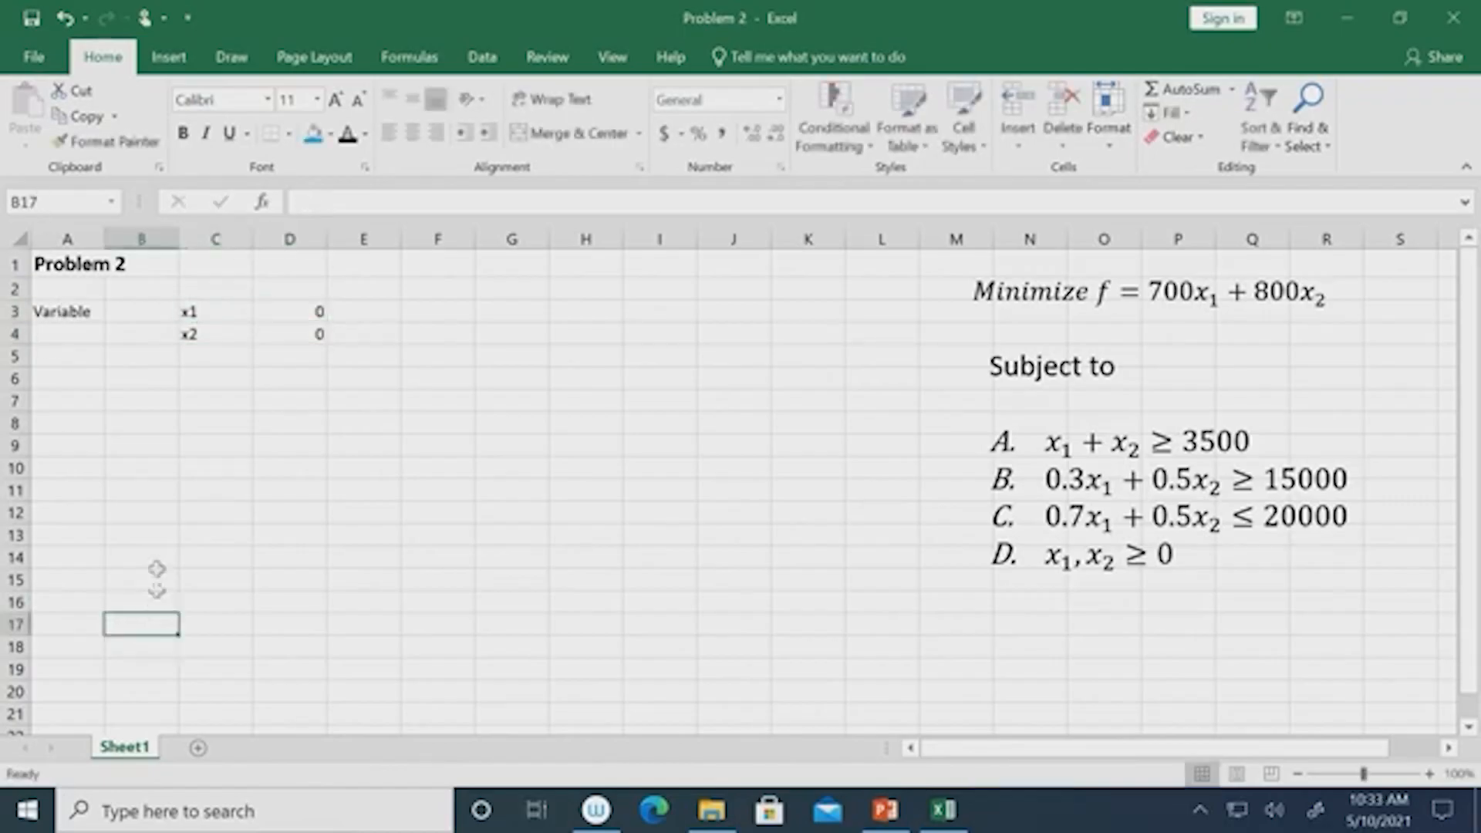
pyautogui.moveTo(228, 310); pyautogui.dragTo(315, 327)
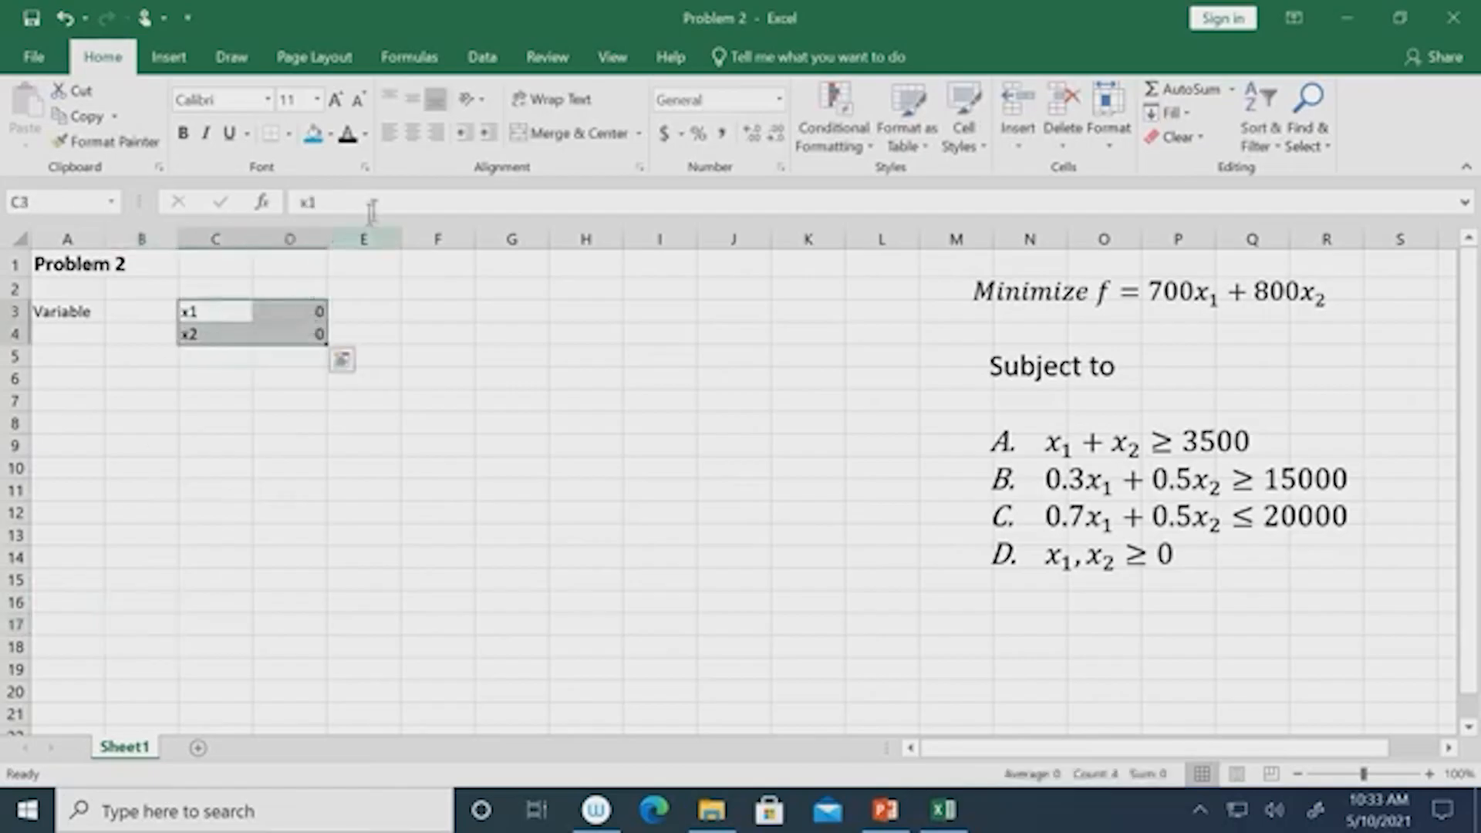
pyautogui.click(288, 135)
# Enter the label Objective function in A6.
pyautogui.click(46, 380)
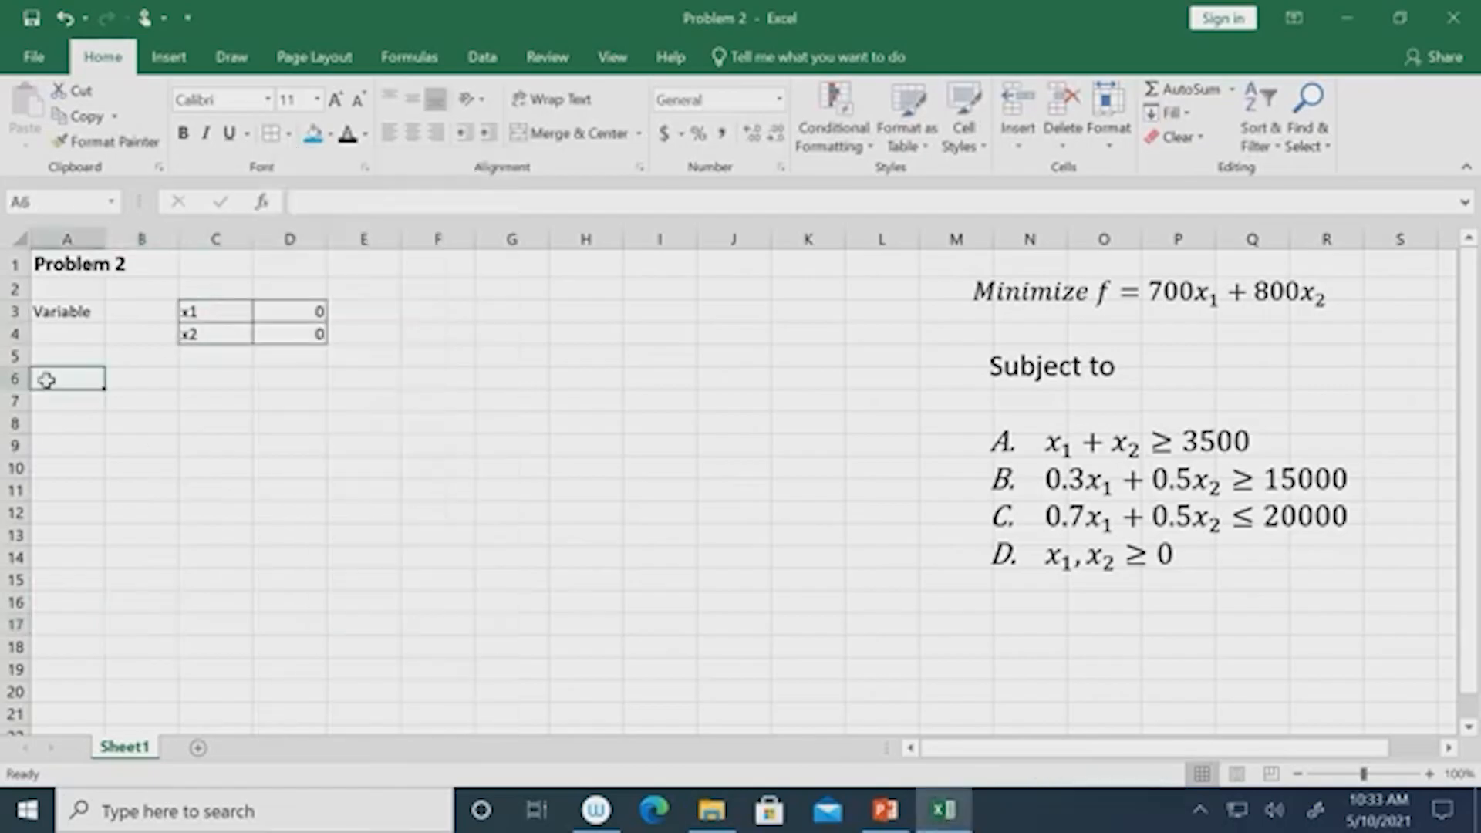
pyautogui.write('O')
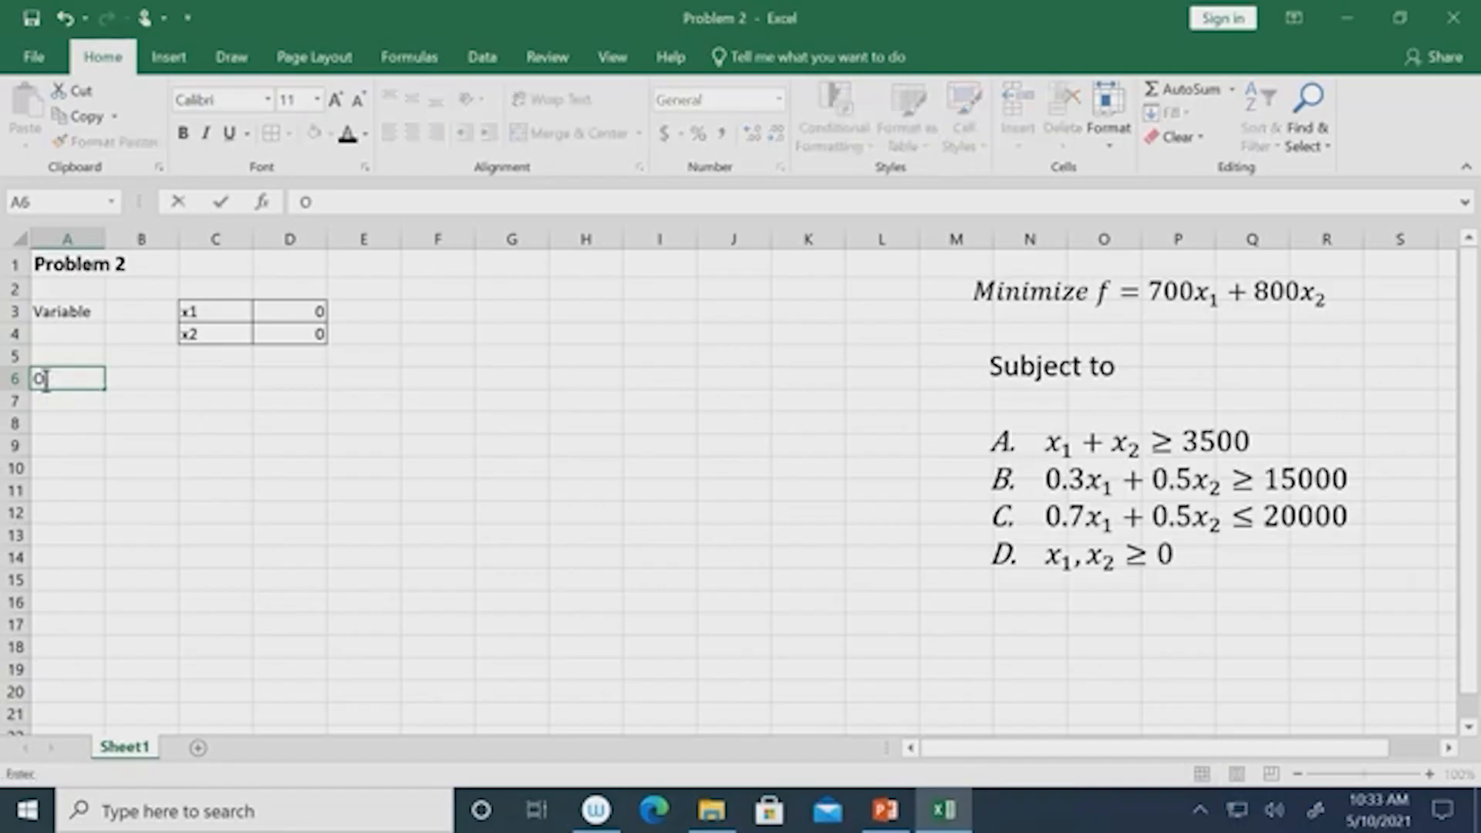
pyautogui.write('bjective function')
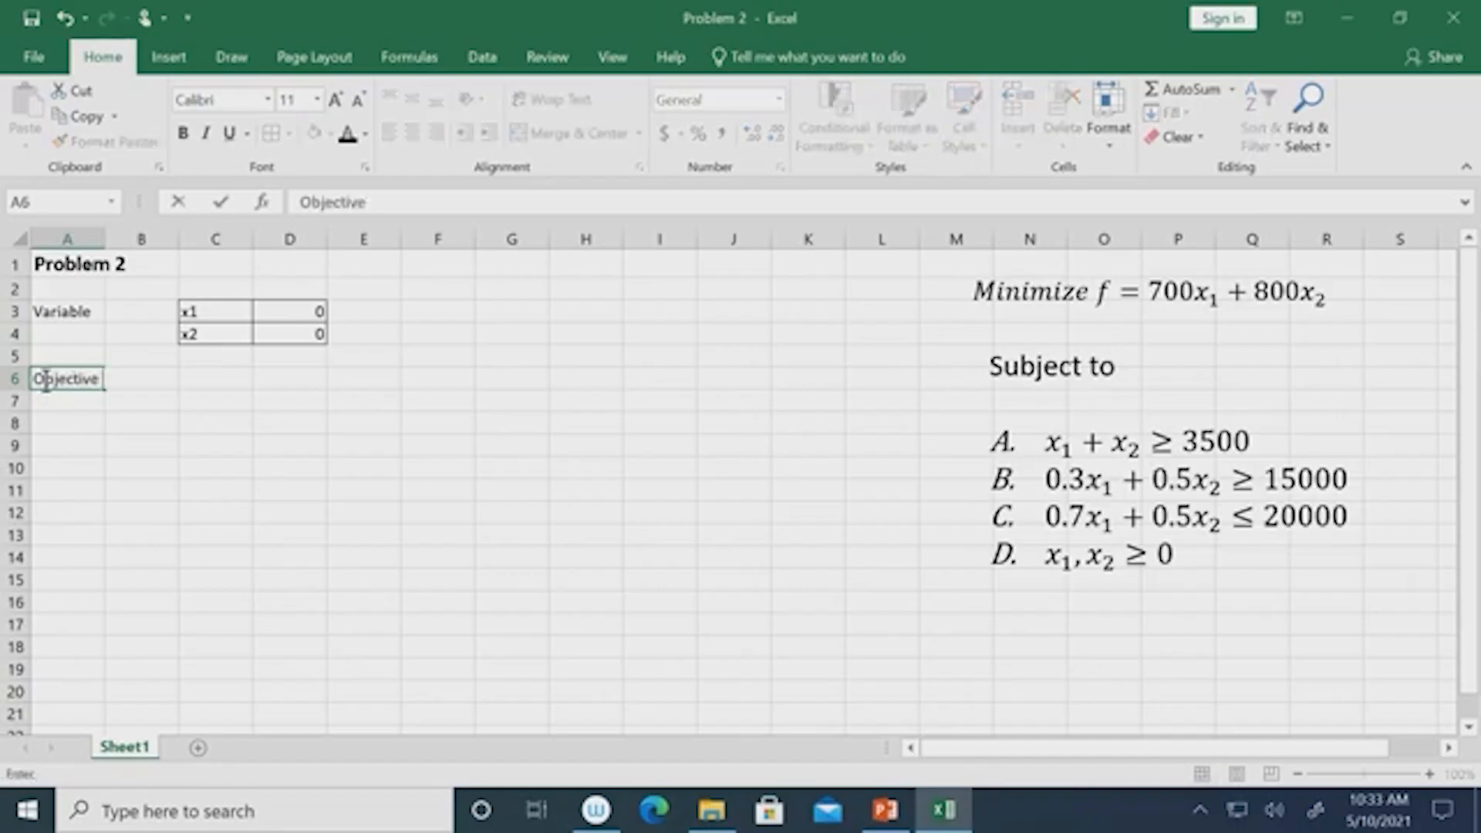
pyautogui.press('Tab')
pyautogui.press('Tab')
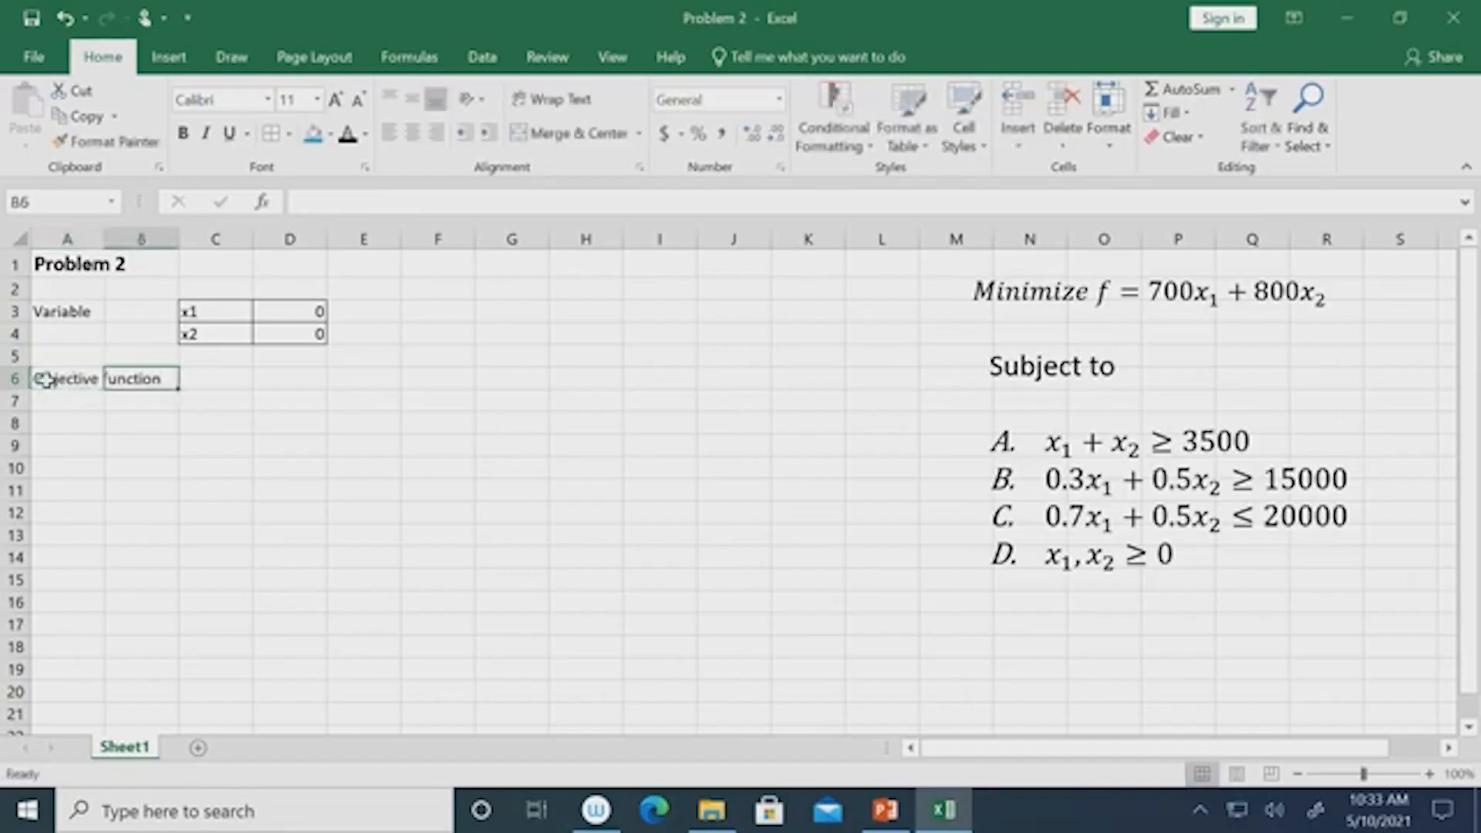
# Enter the label f in C6 and the objective formula =700*D3+800*D4 in D6.
pyautogui.write('f')
pyautogui.press('Tab')
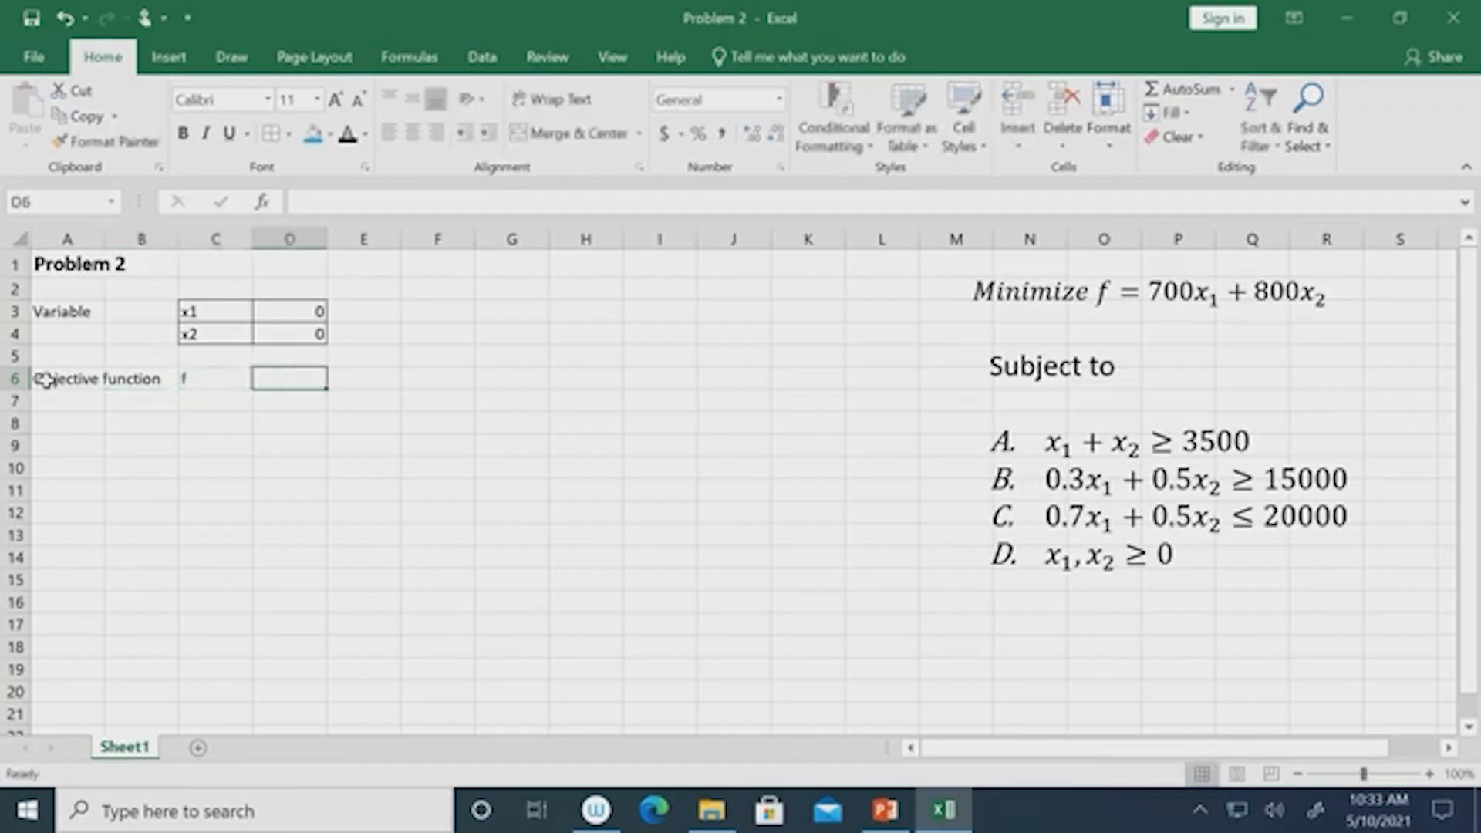
pyautogui.write('=700*')
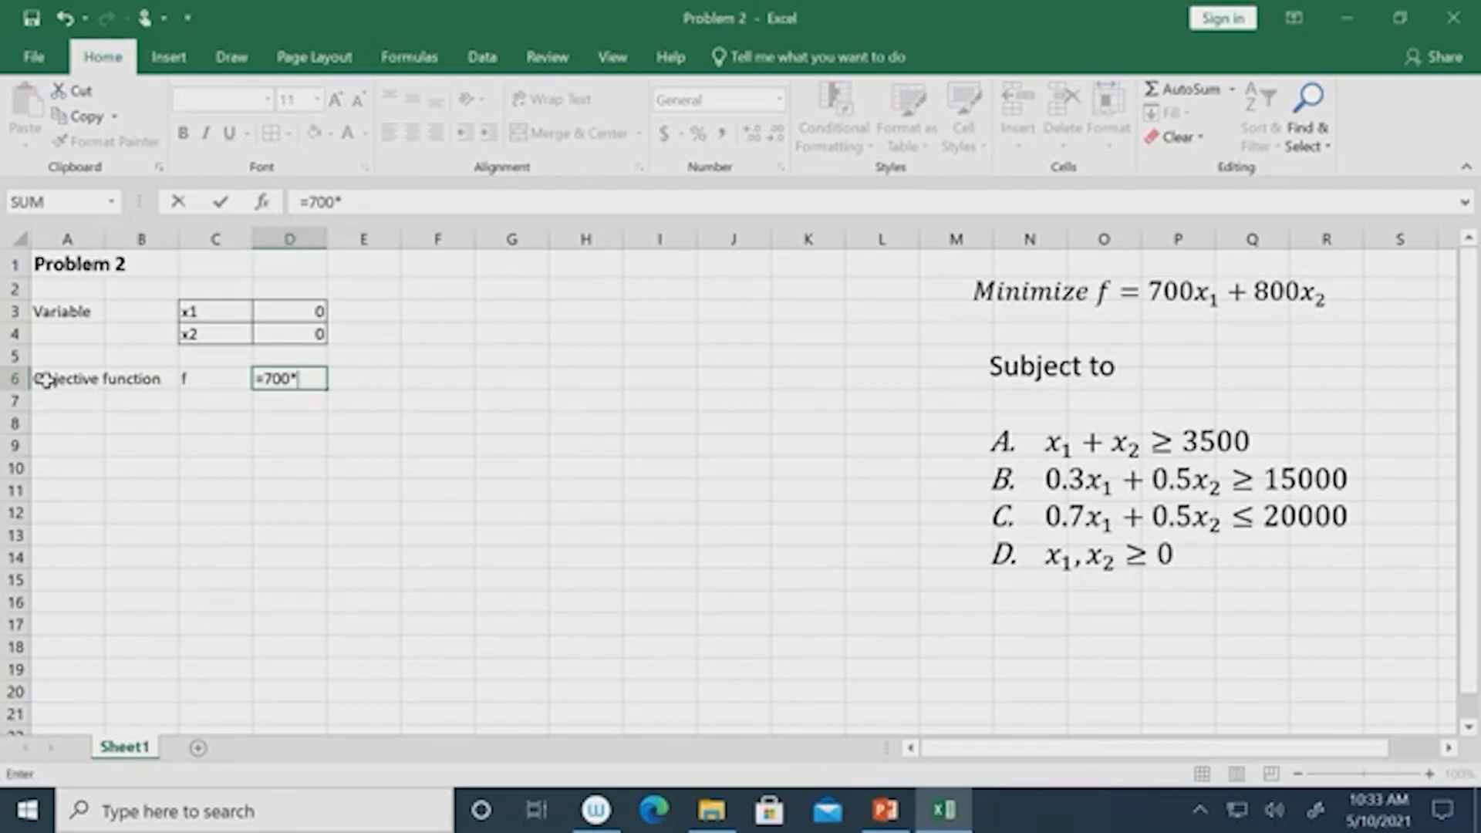
pyautogui.click(267, 311)
pyautogui.write('+800')
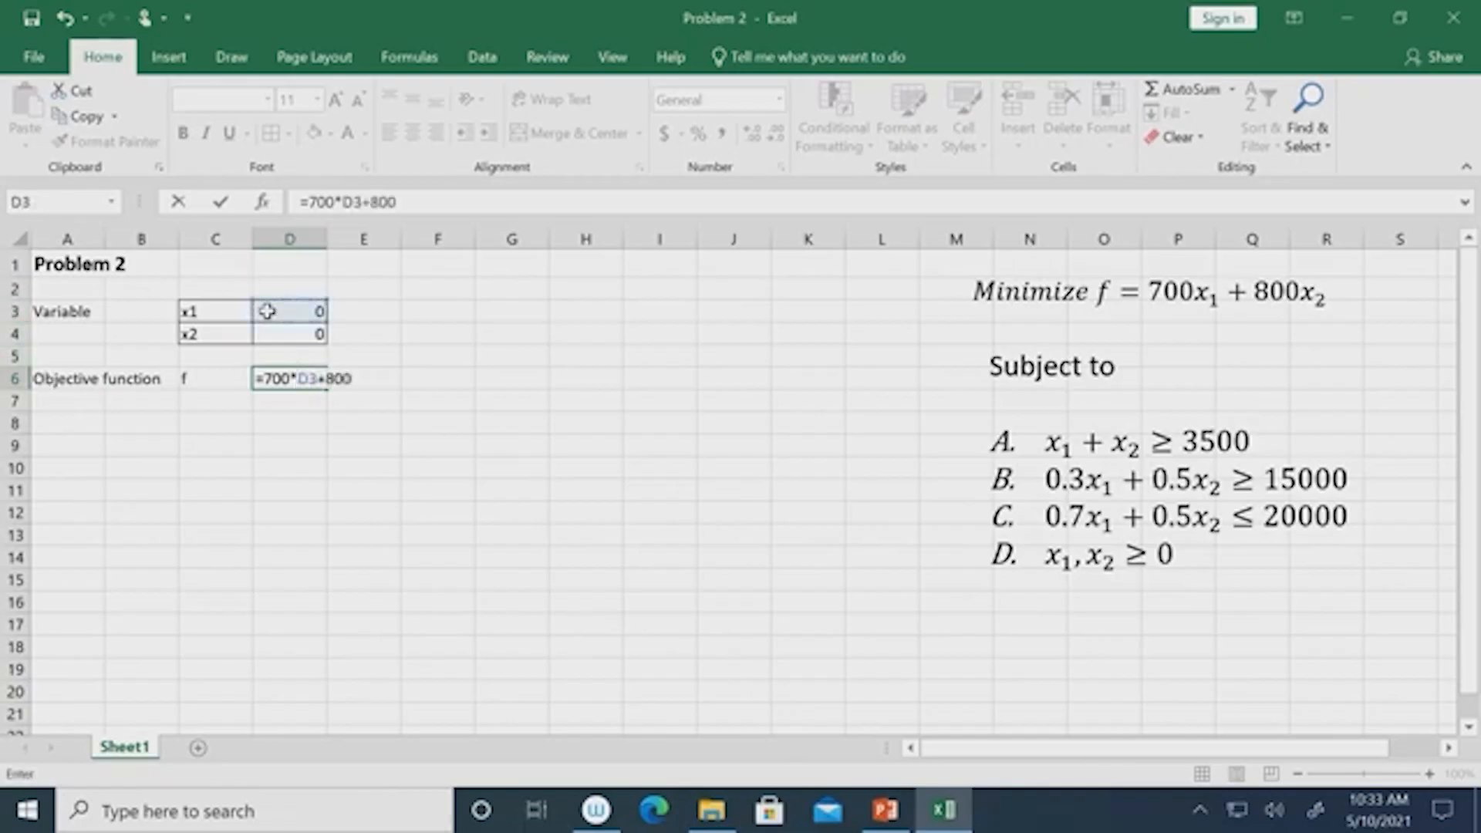
pyautogui.write('*')
pyautogui.click(286, 334)
pyautogui.press('Return')
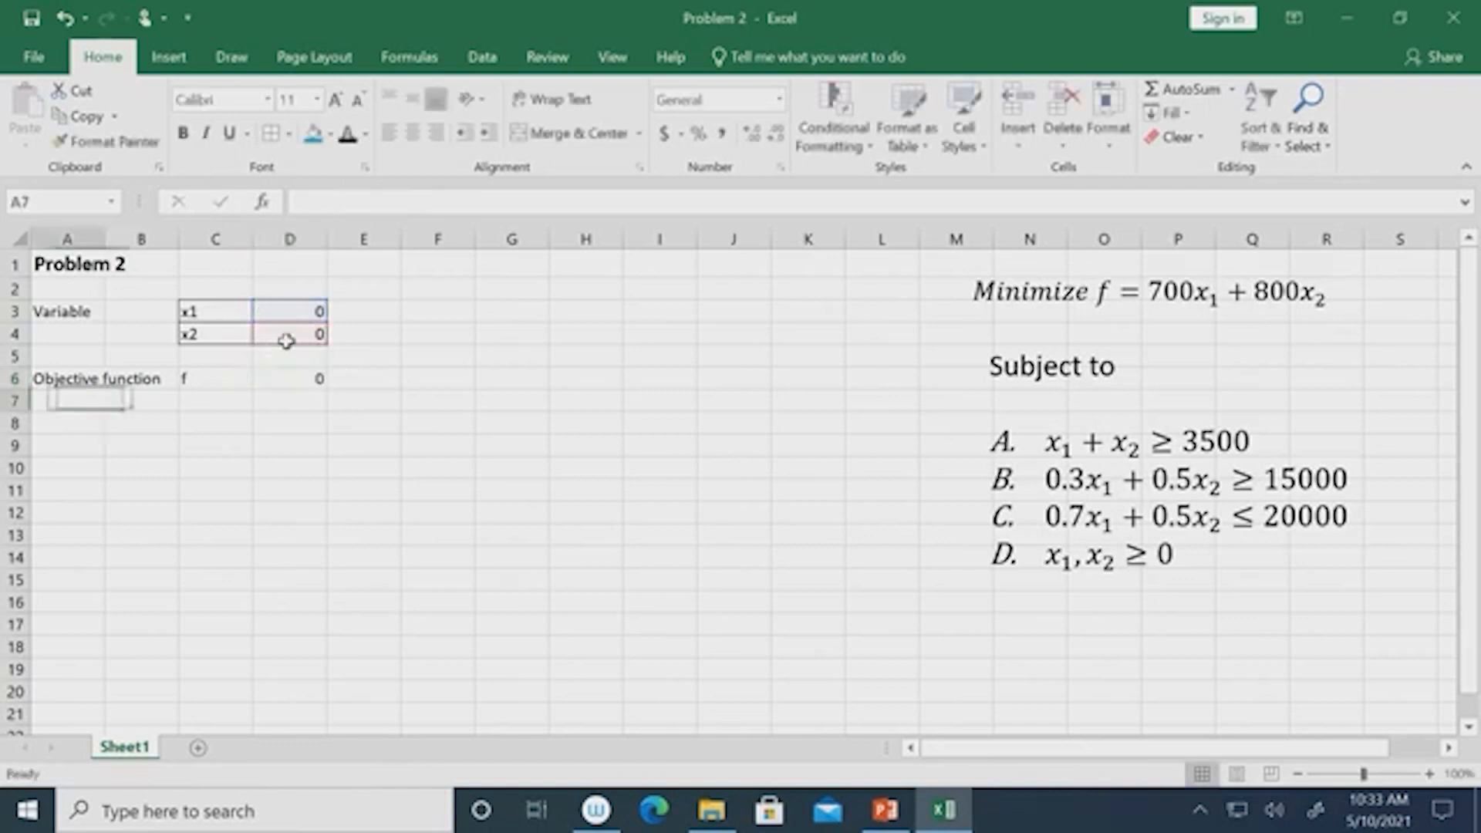
# Enter the label Constraint in A9 and the constraint name g1 in C9.
pyautogui.click(61, 444)
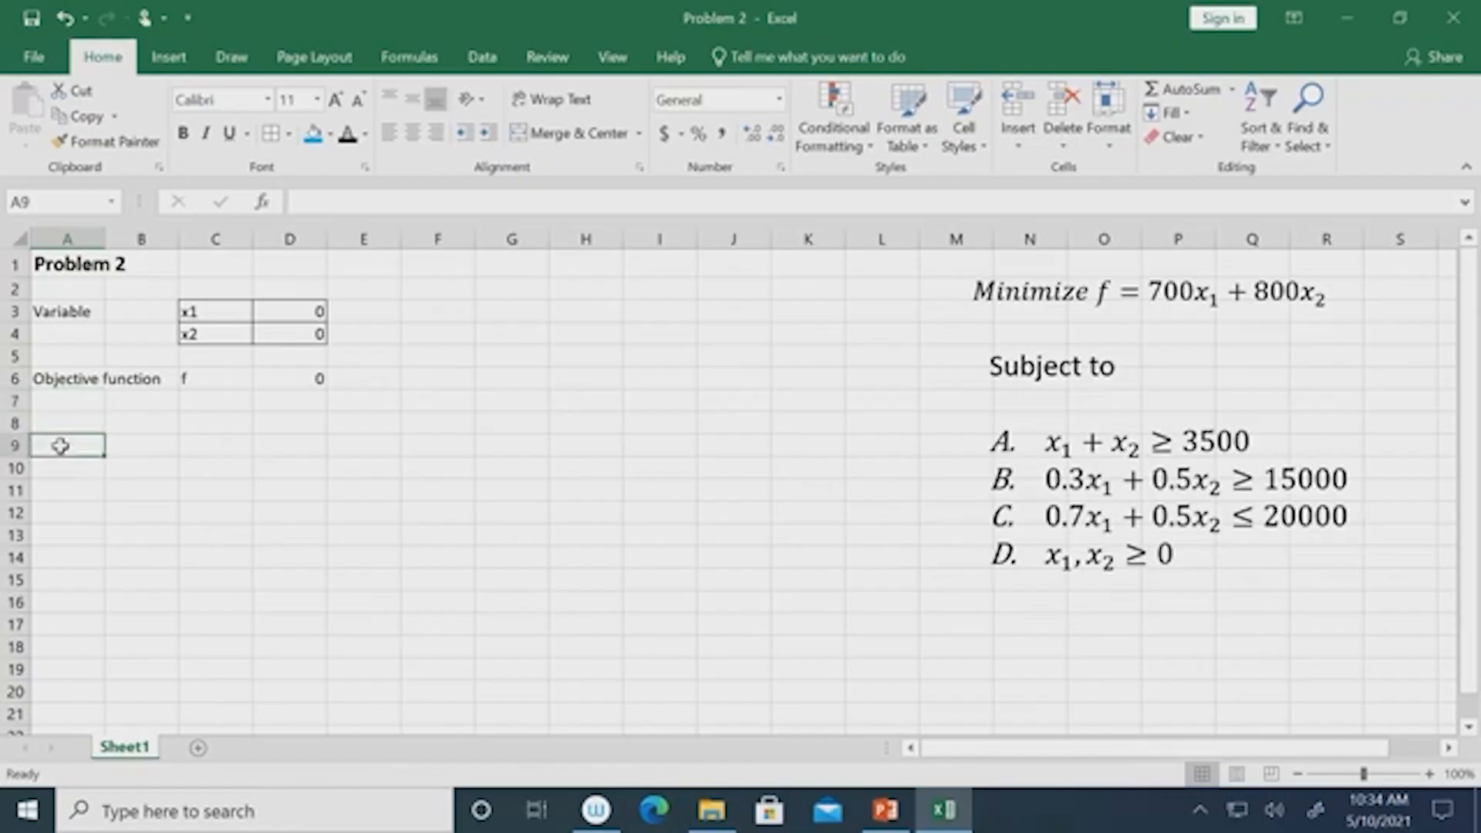
pyautogui.write('Constraint')
pyautogui.press('Tab')
pyautogui.press('Tab')
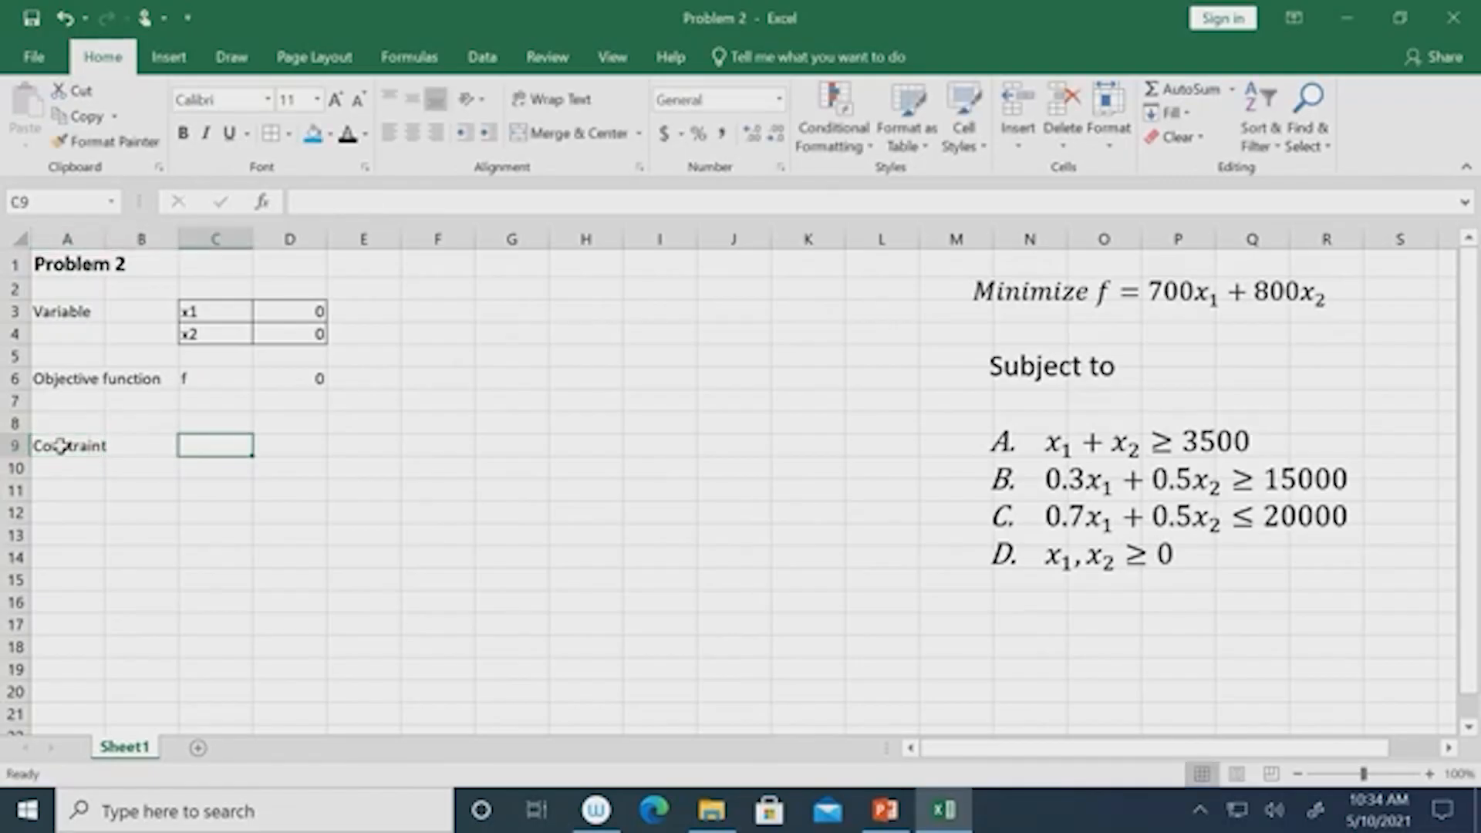
pyautogui.write('g1')
pyautogui.press('Tab')
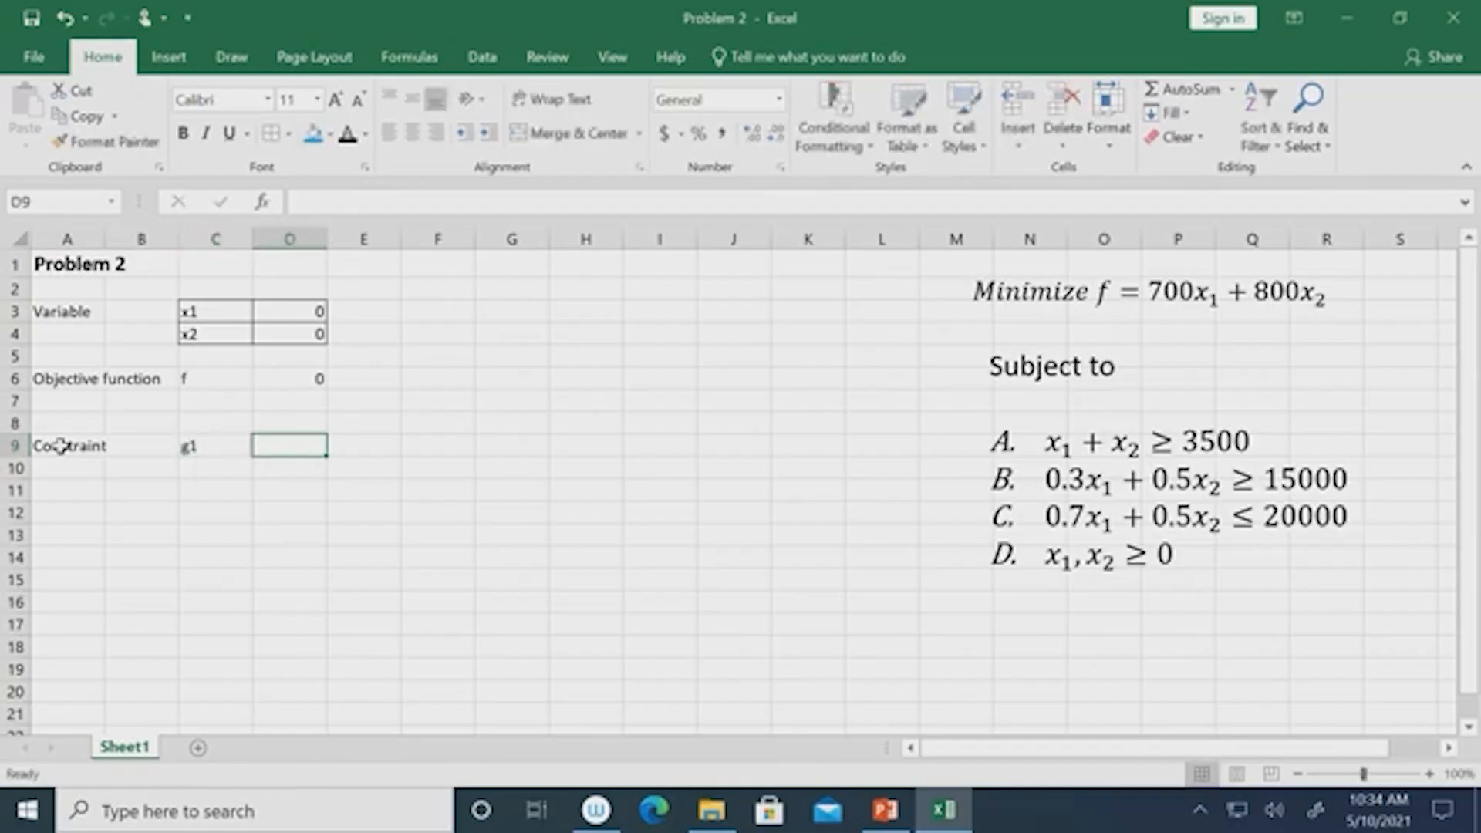
# Enter the g1 left-hand-side formula =D3+D4 in D9.
pyautogui.write('=')
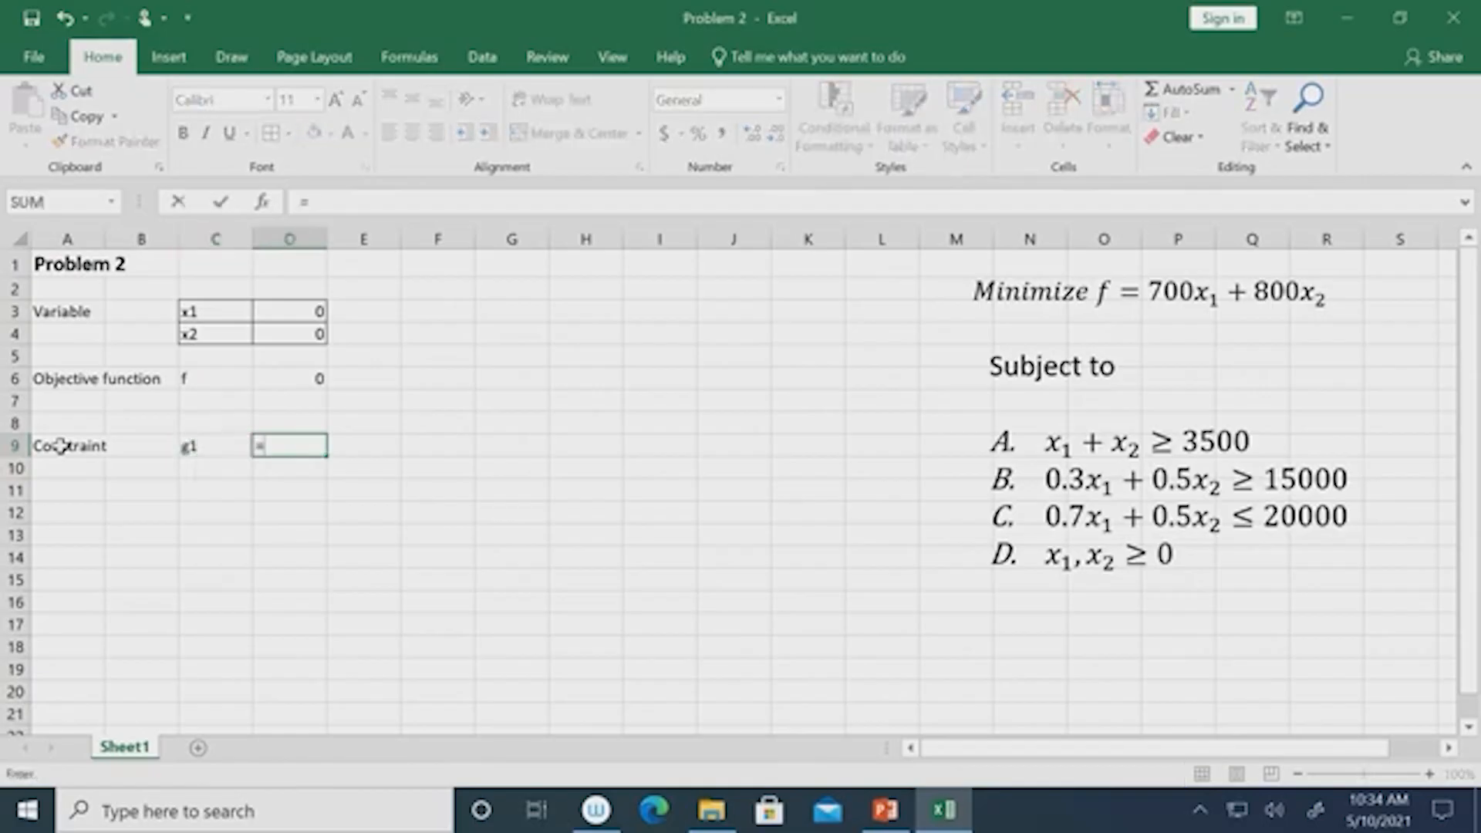
pyautogui.click(301, 311)
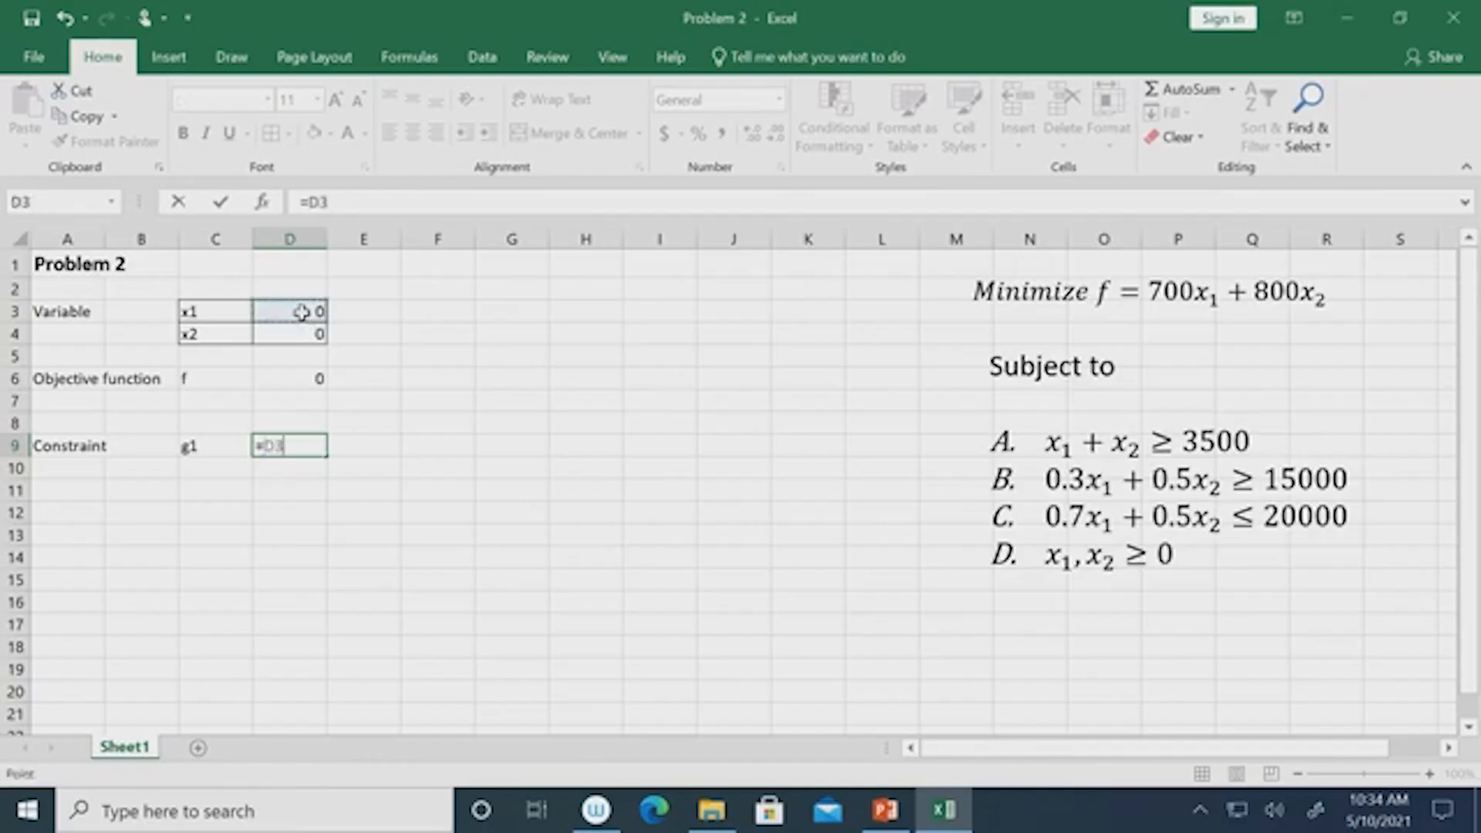
pyautogui.write('+')
pyautogui.click(308, 333)
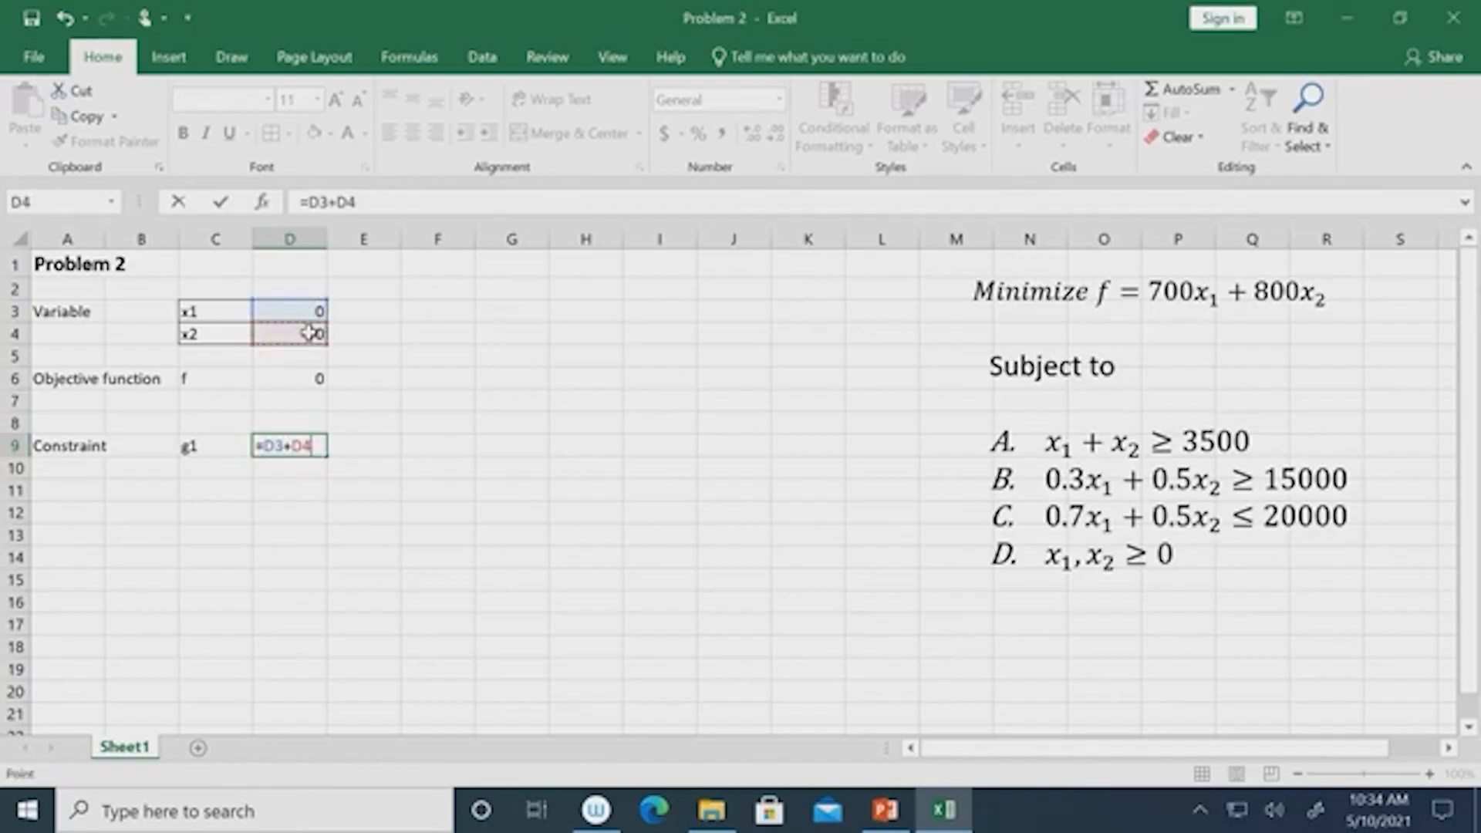
pyautogui.press('Return')
# Add the column headings LHS in D8 and RHS in F8 above the constraint row.
pyautogui.press('Up')
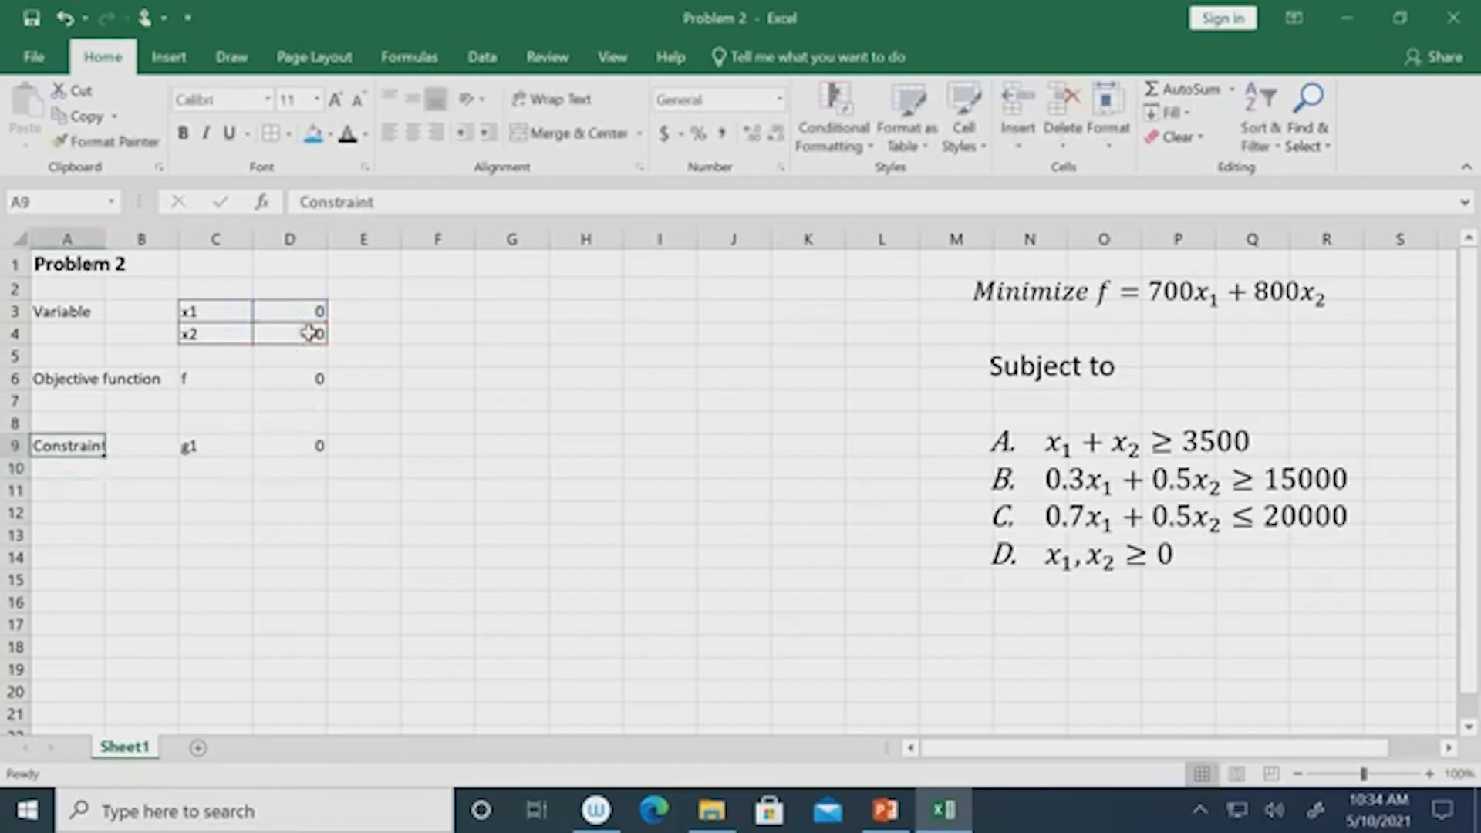
pyautogui.press('Right')
pyautogui.press('Right')
pyautogui.press('Right')
pyautogui.press('Up')
pyautogui.write('L')
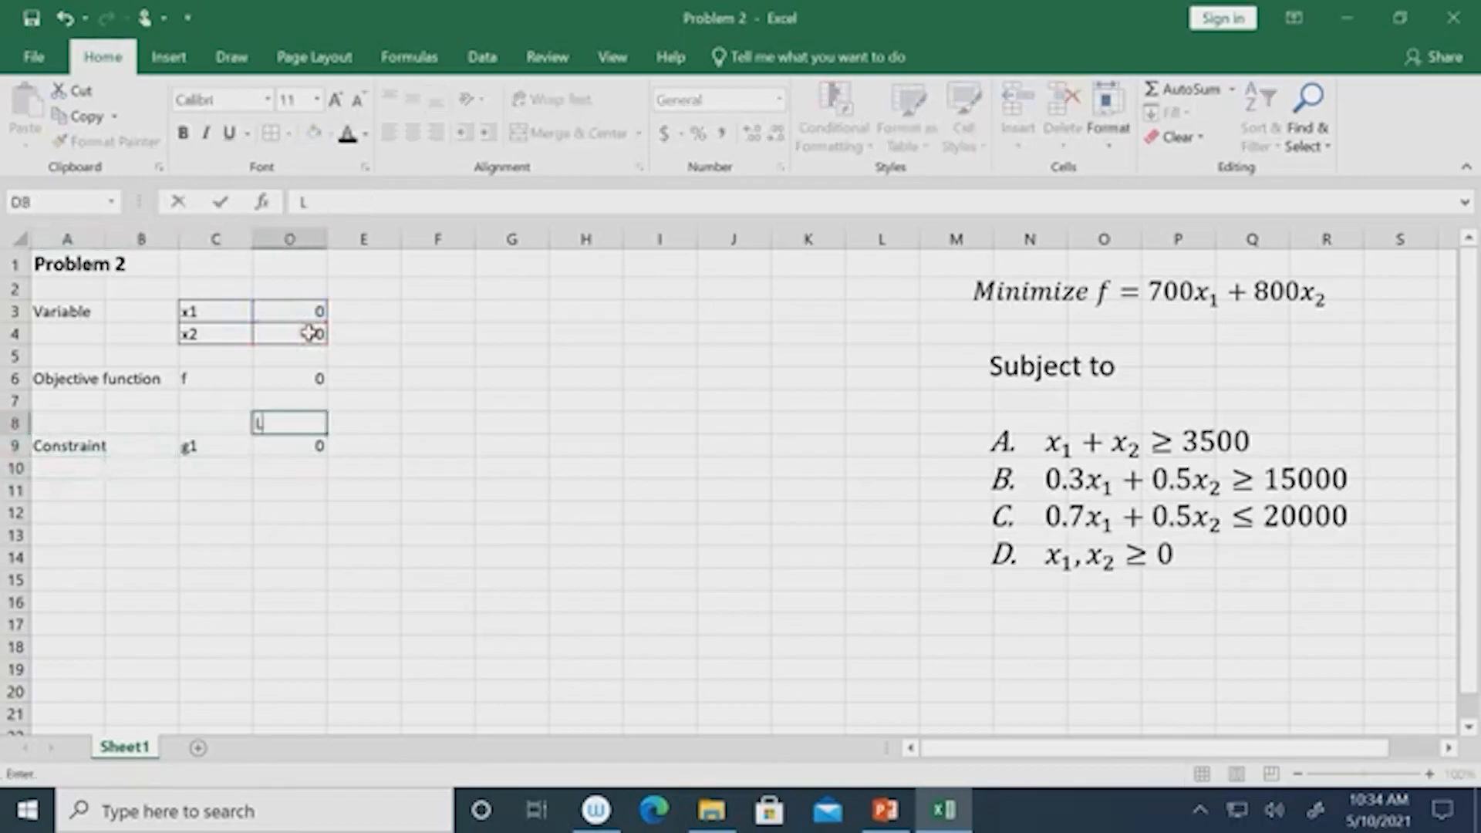
pyautogui.write('HS')
pyautogui.press('Tab')
pyautogui.press('Right')
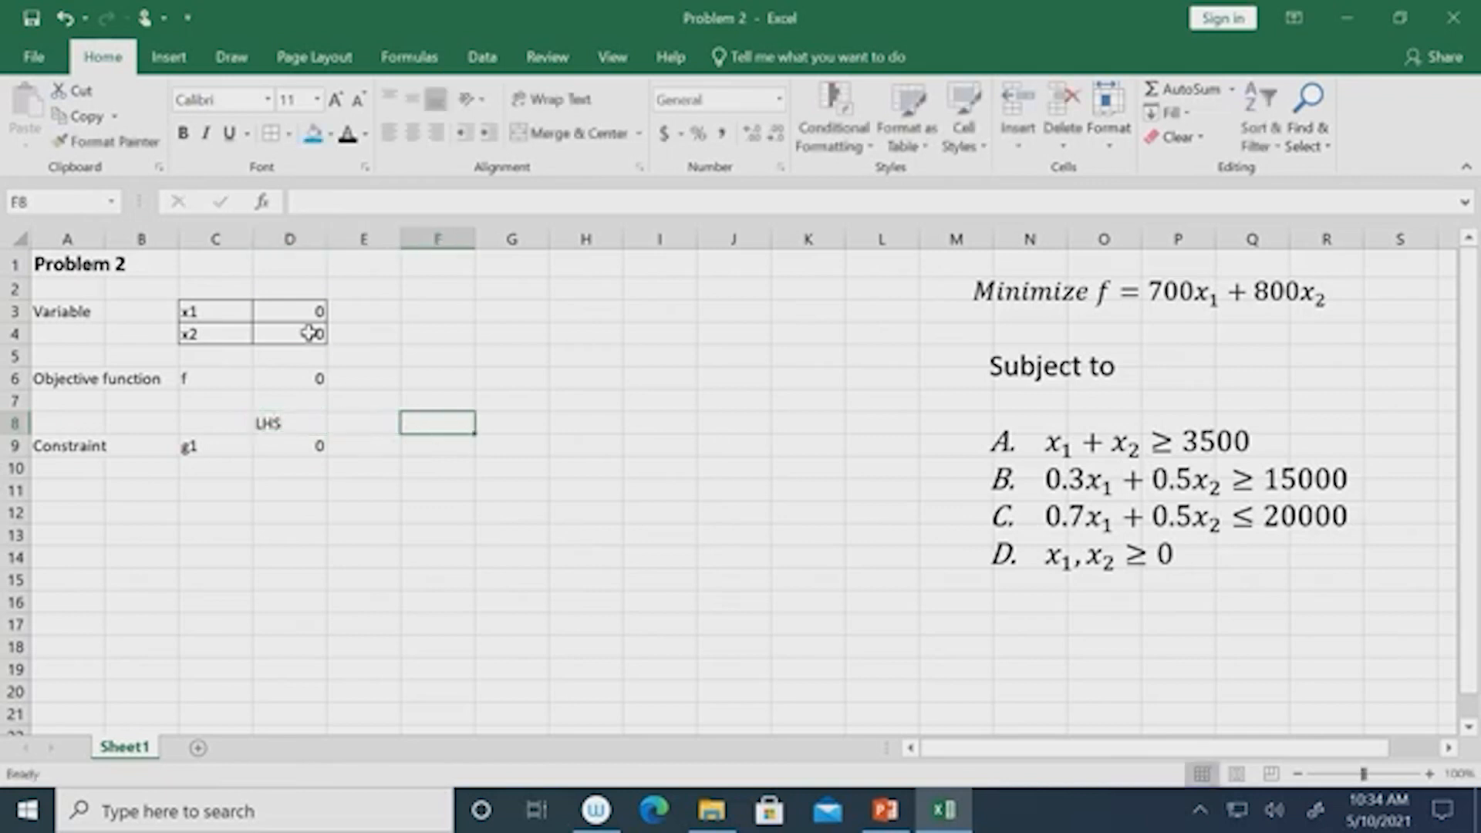
pyautogui.write('RHS')
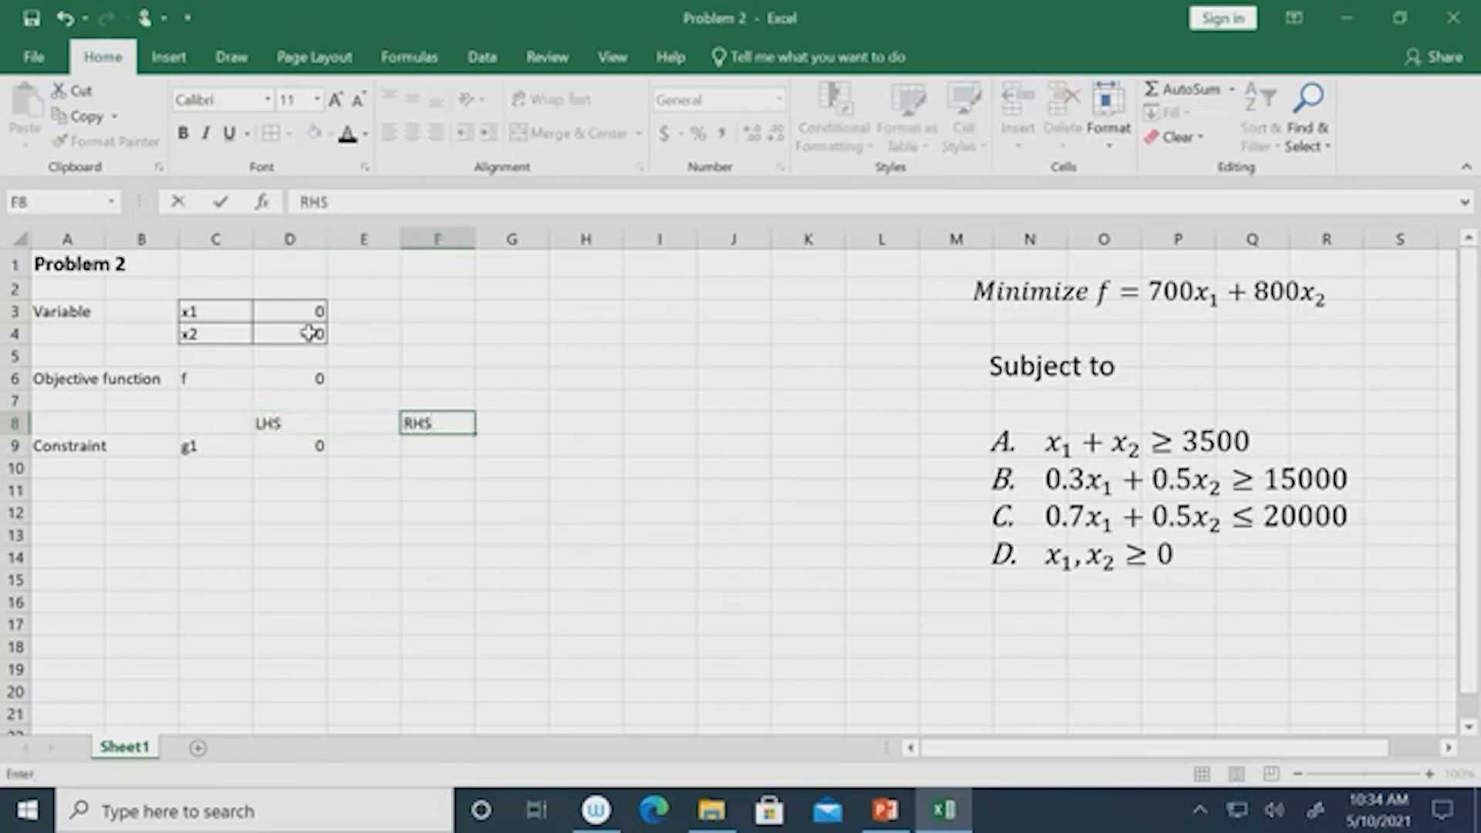
pyautogui.press('Return')
# Enter the relation sign >= for constraint g1 in E9.
pyautogui.press('Left')
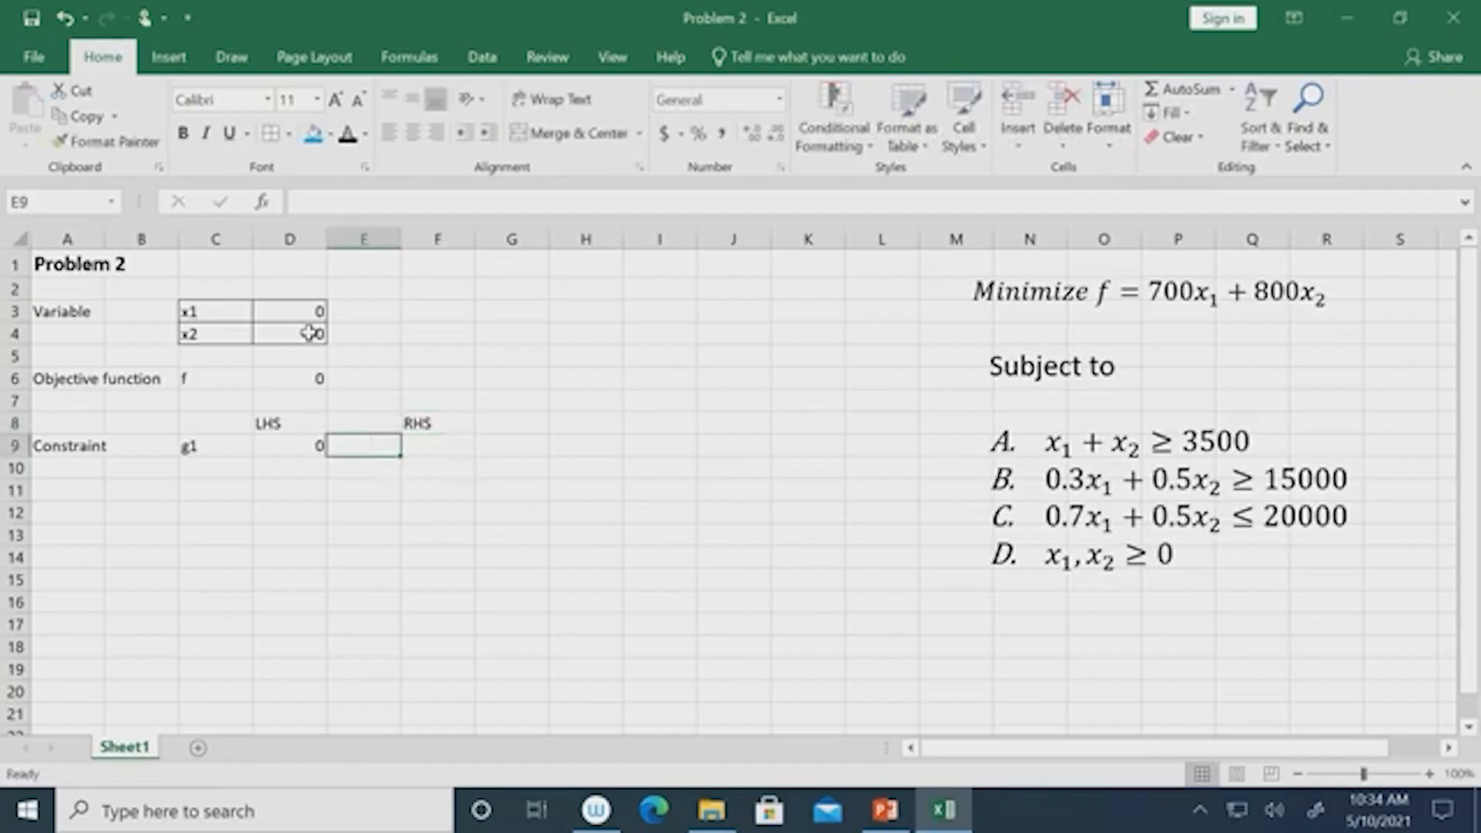
pyautogui.write('>=')
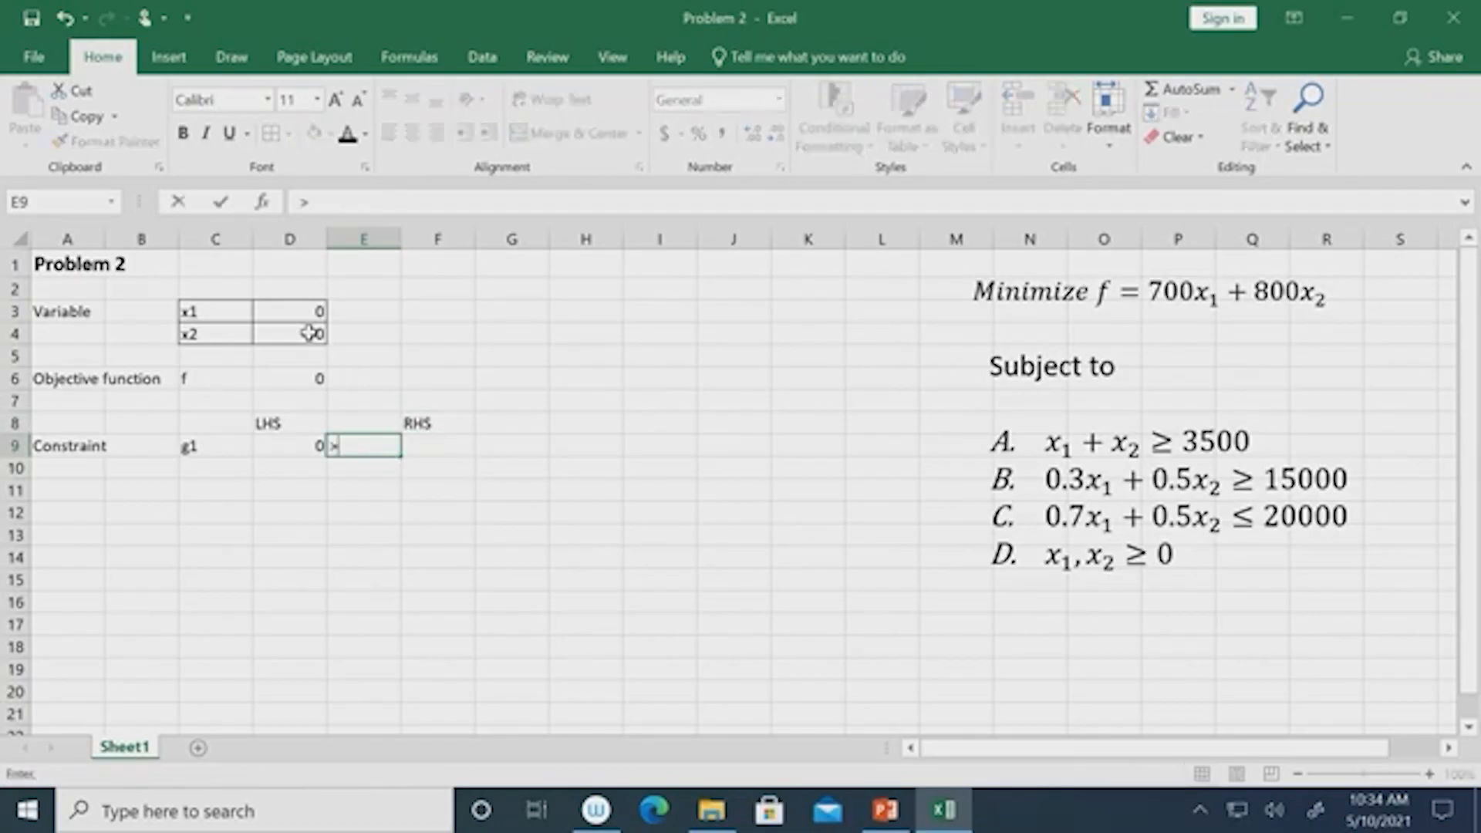
pyautogui.press('Right')
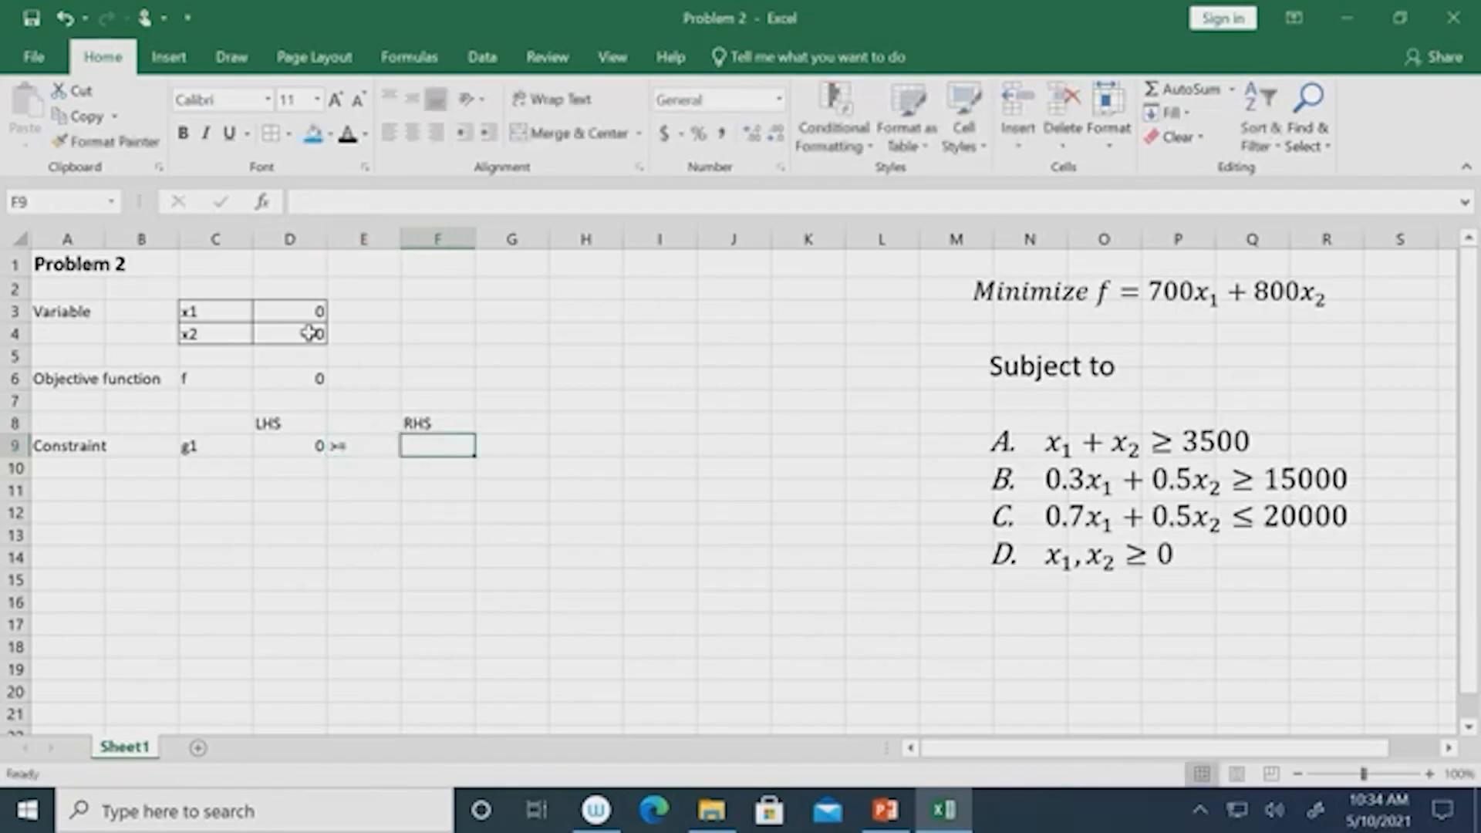
# Correct the limit of constraint A in the problem text to 35000 and enter 35000 in F9.
pyautogui.click(1238, 439)
pyautogui.write('0')
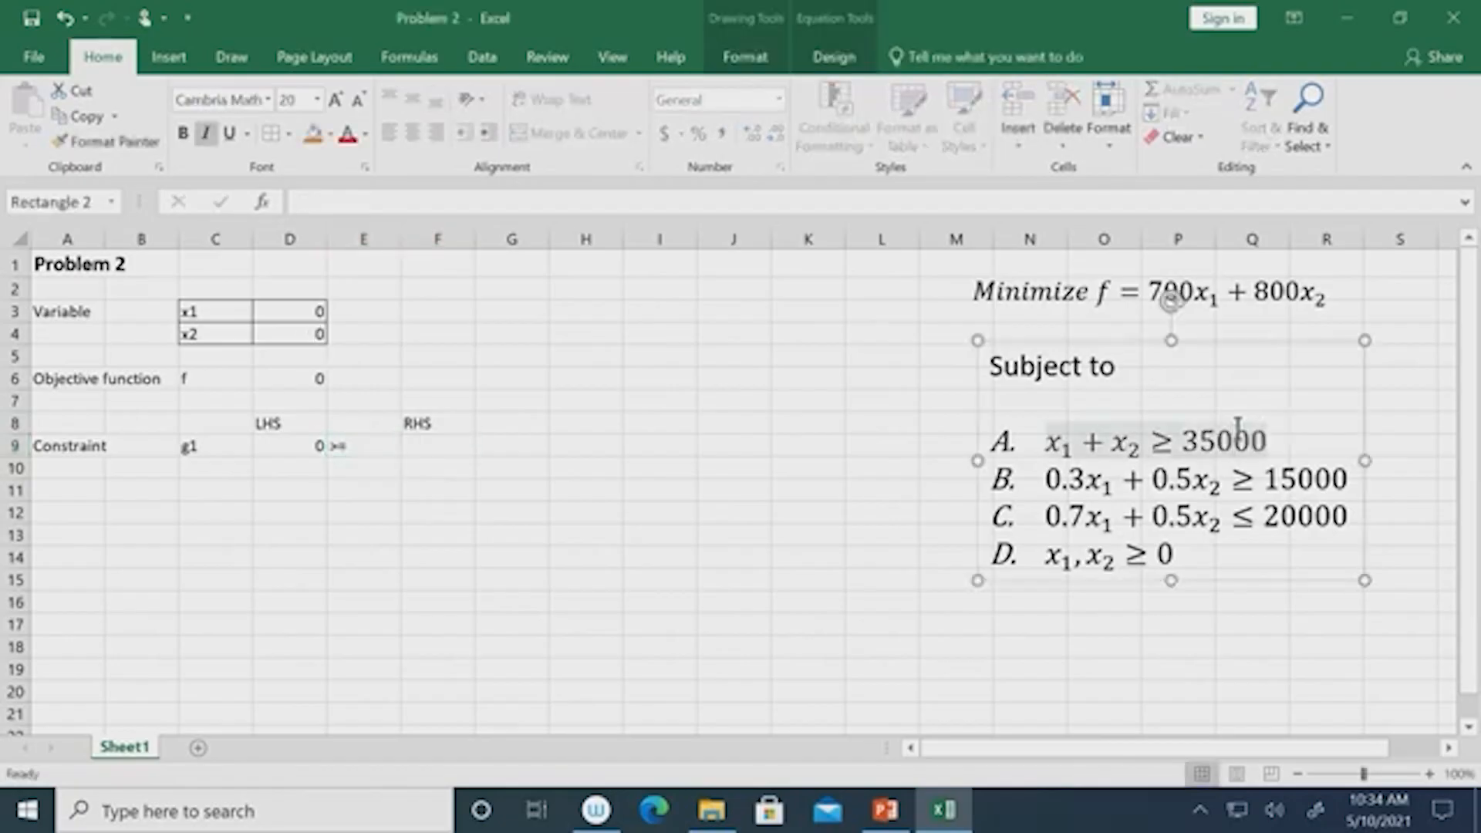
pyautogui.click(433, 449)
pyautogui.write('35000')
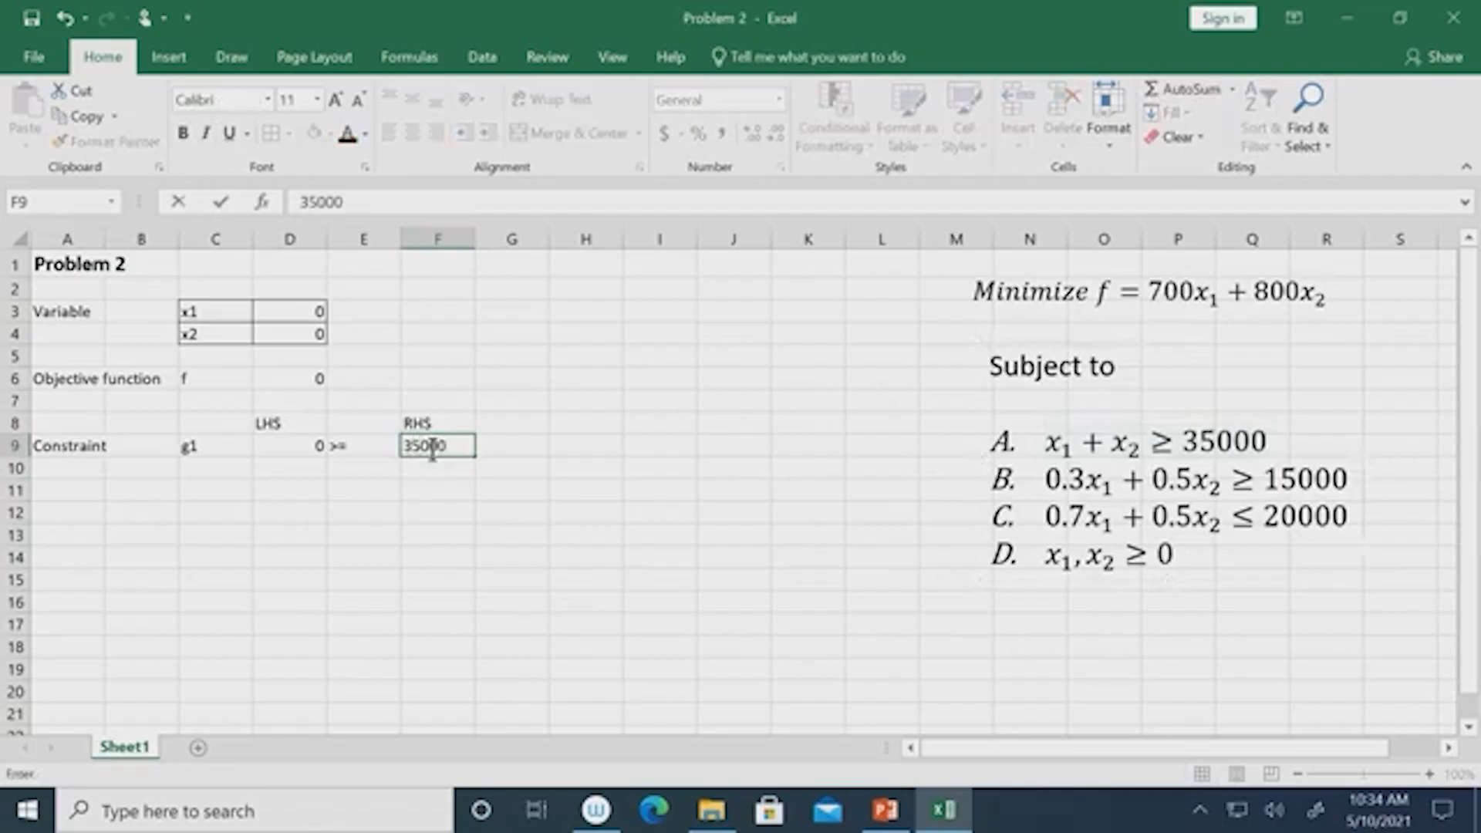
pyautogui.click(571, 566)
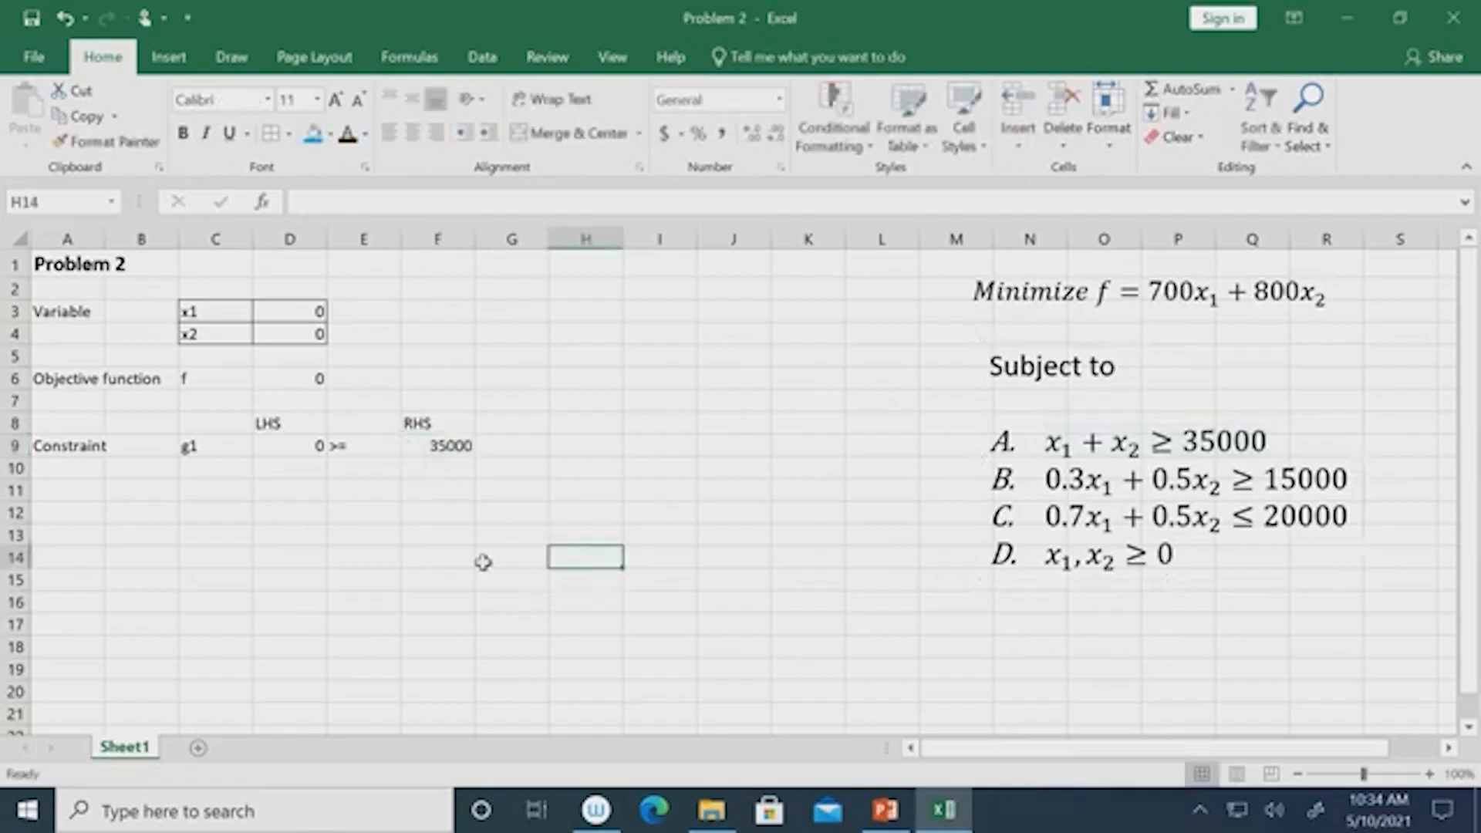
# Enter the constraint name g2 in C10 and its formula =0.3*D3+0.5*D4 in D10.
pyautogui.click(216, 472)
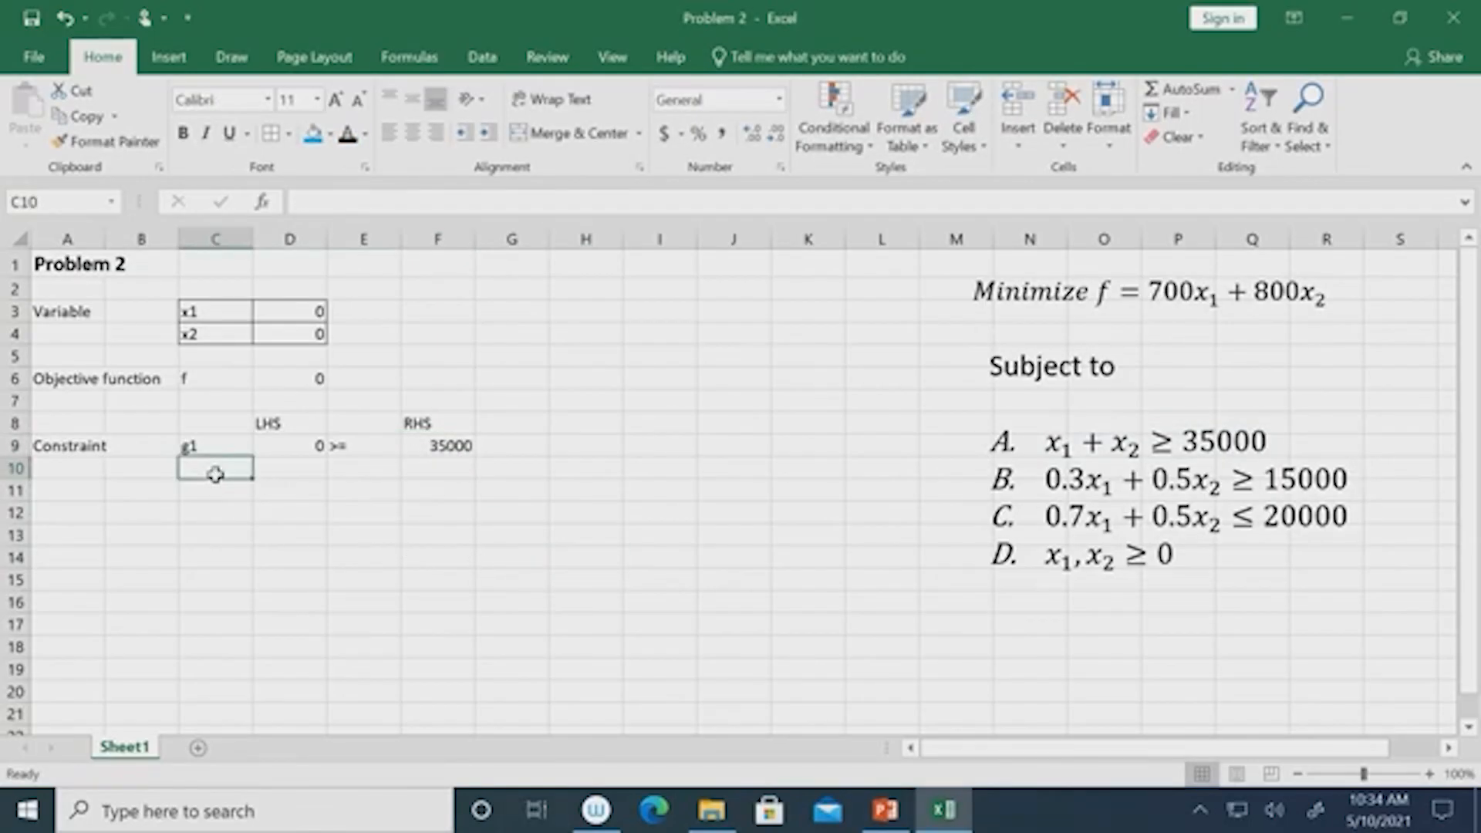
pyautogui.write('g2')
pyautogui.press('Tab')
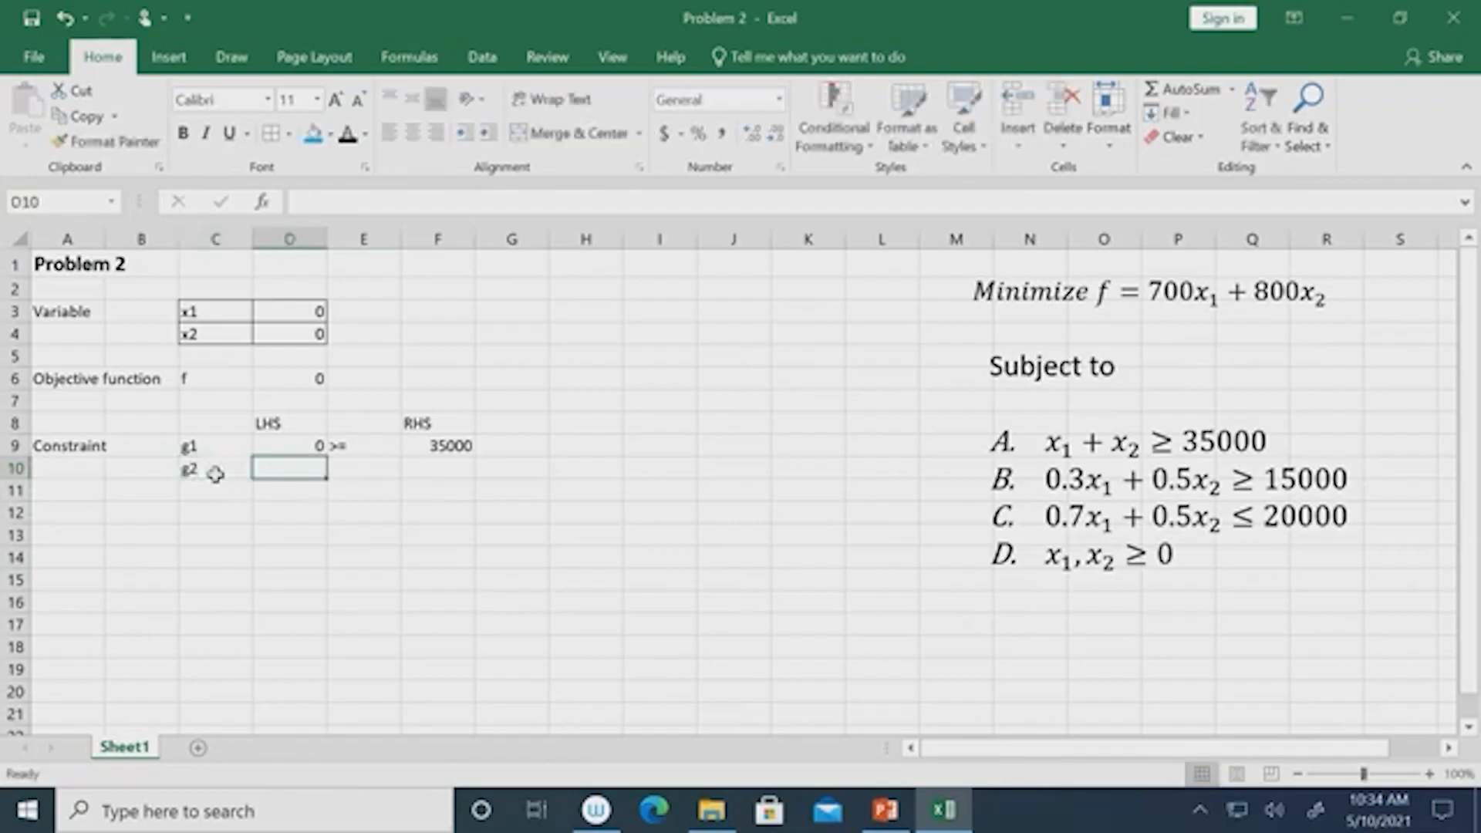
pyautogui.write('=')
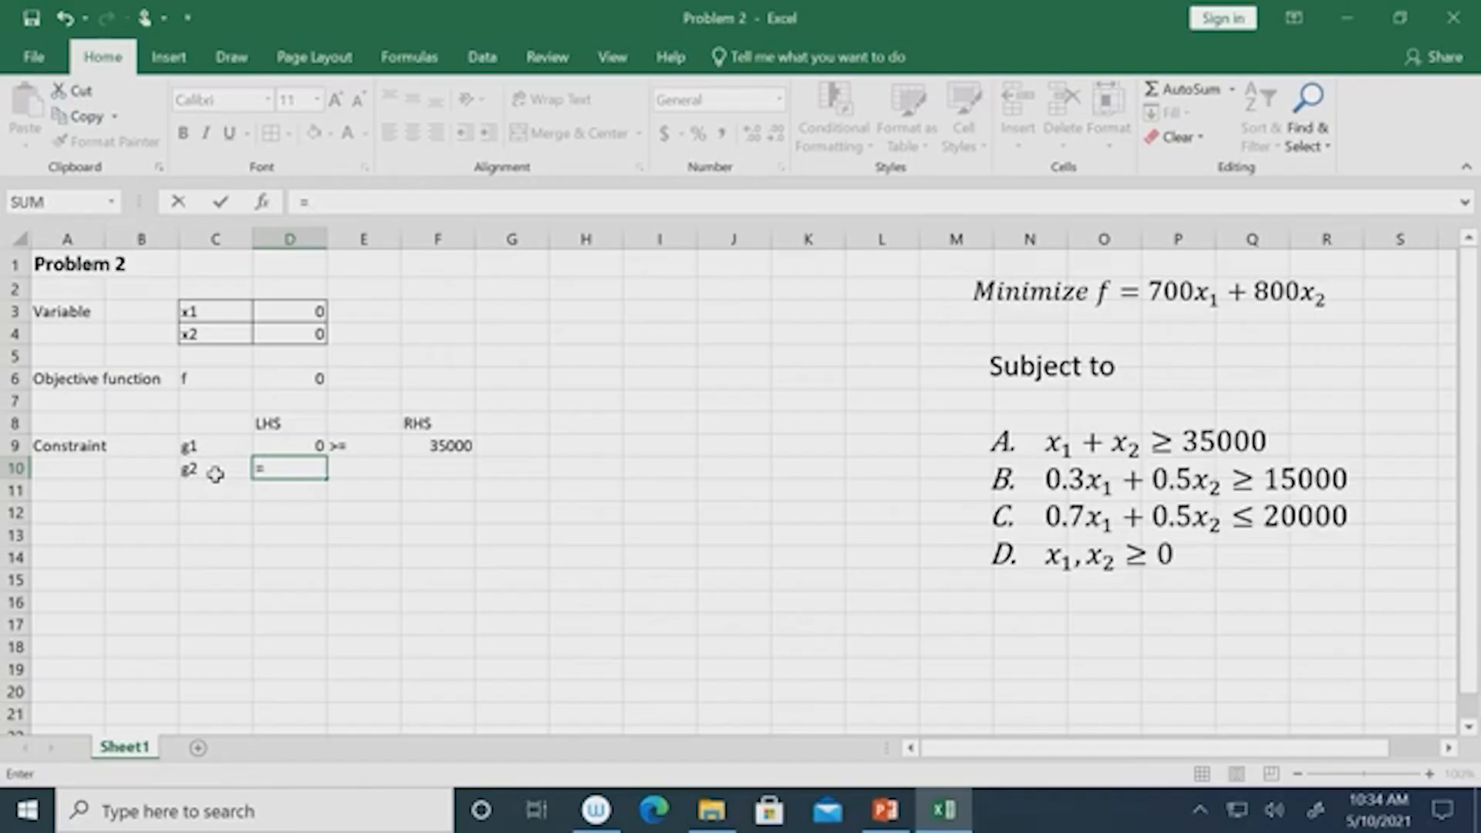
pyautogui.write('0.3*')
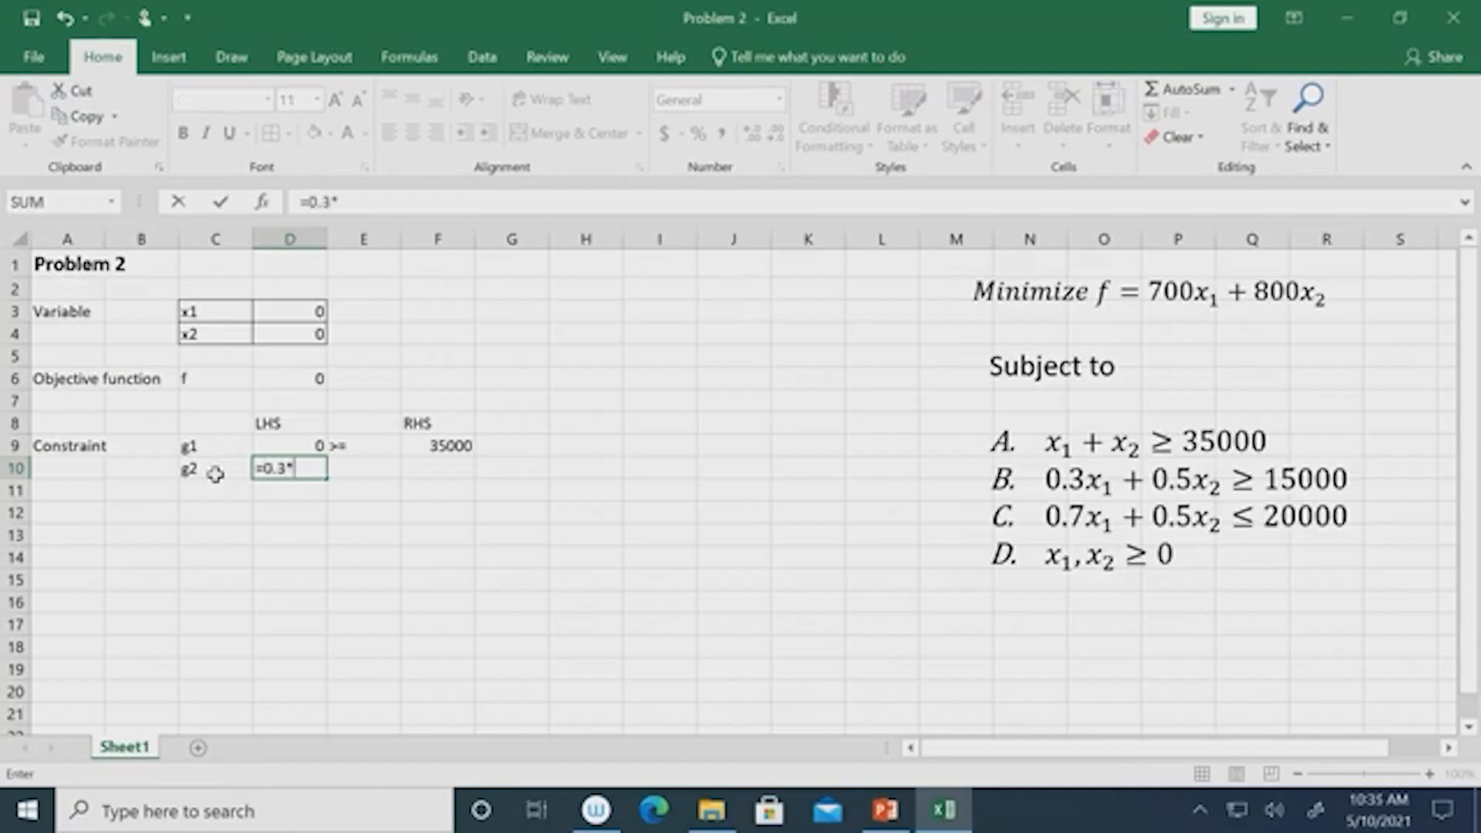
pyautogui.click(286, 312)
pyautogui.write('+')
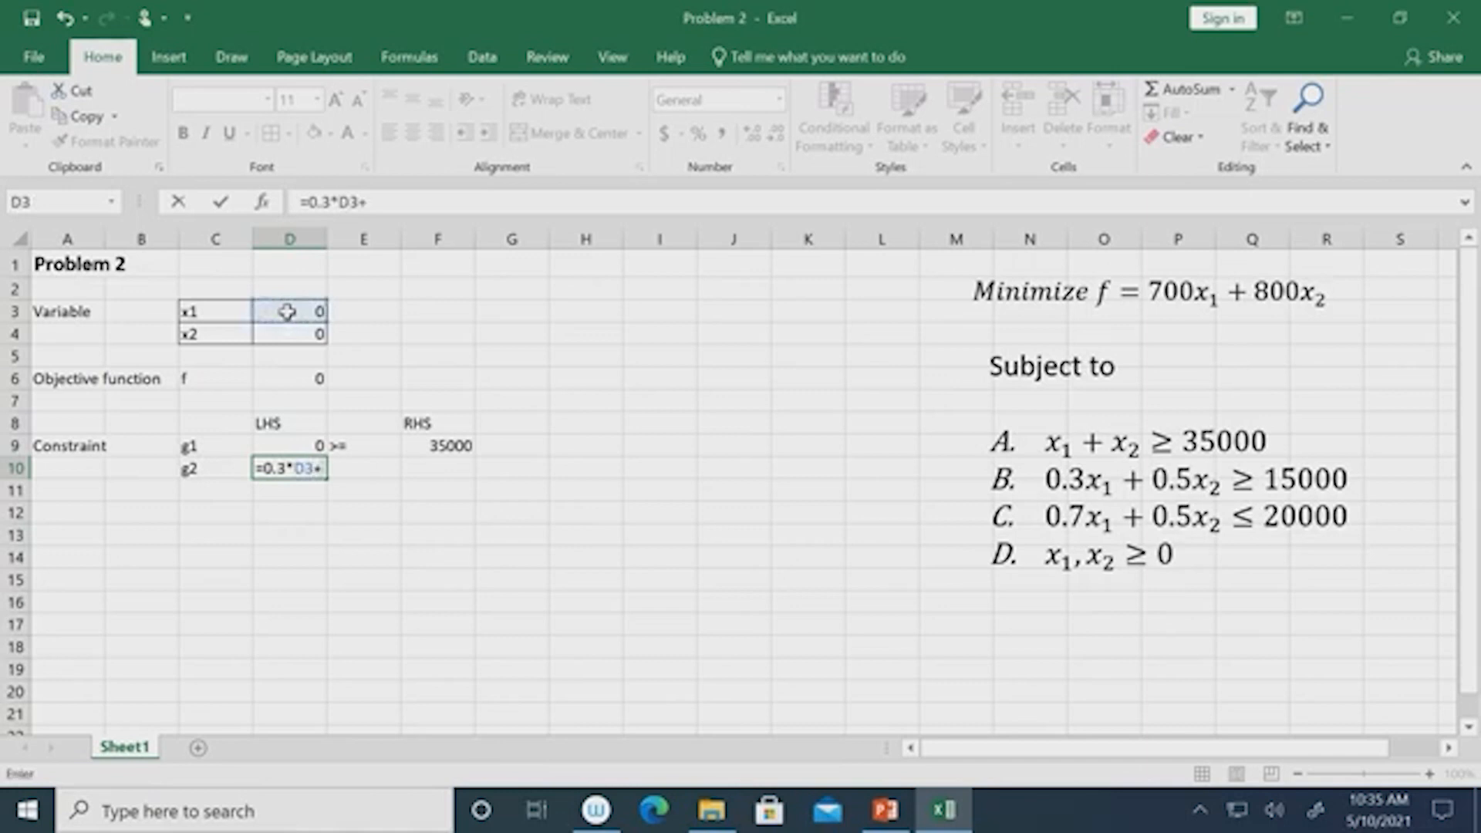
pyautogui.write('0.5*')
pyautogui.click(296, 336)
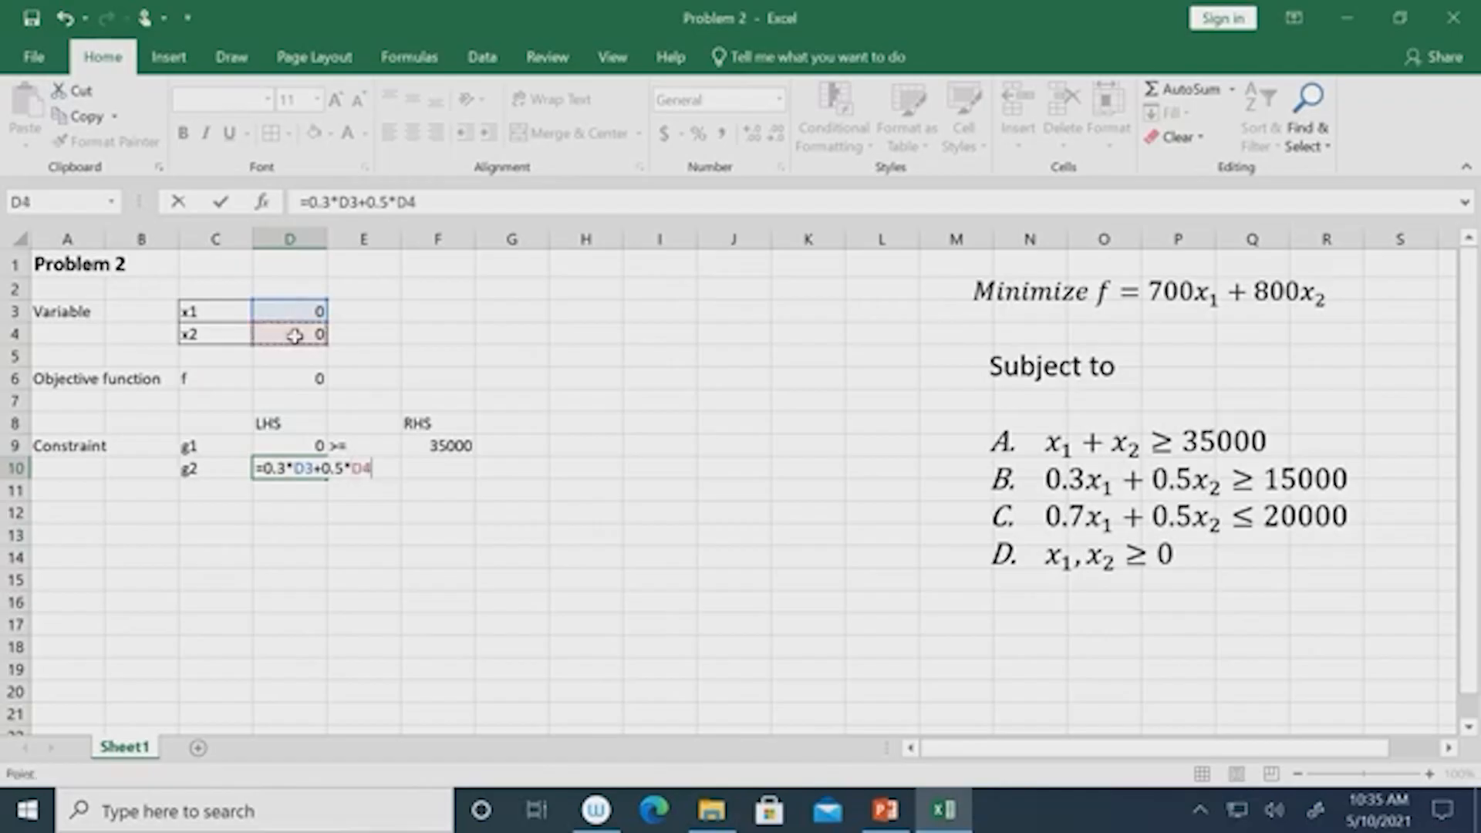
pyautogui.press('Return')
# Enter the relation sign >= in E10 and the limit 15000 in F10 for constraint g2.
pyautogui.press('Up')
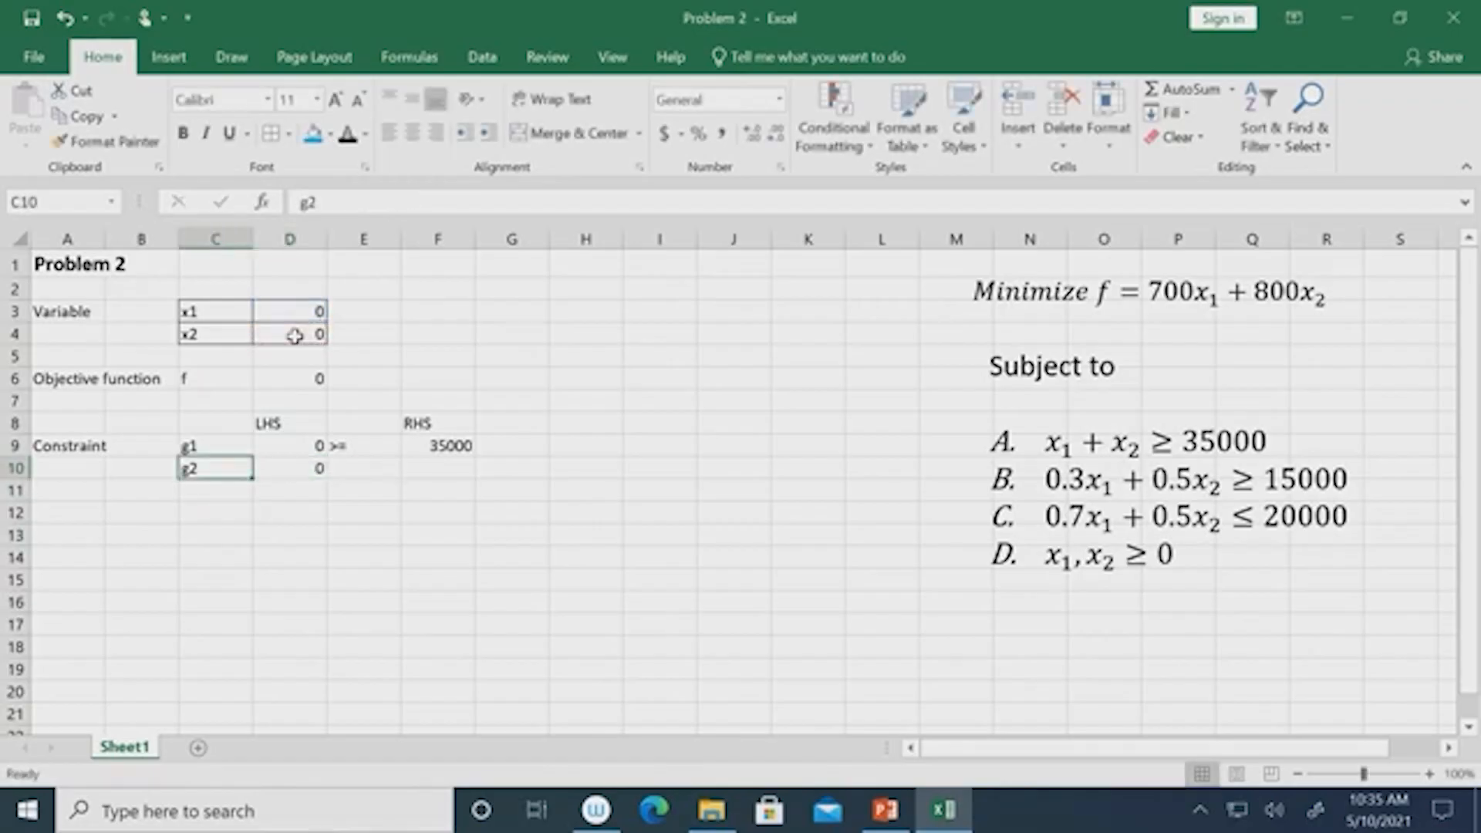
pyautogui.press('Right')
pyautogui.press('Right')
pyautogui.write('>=')
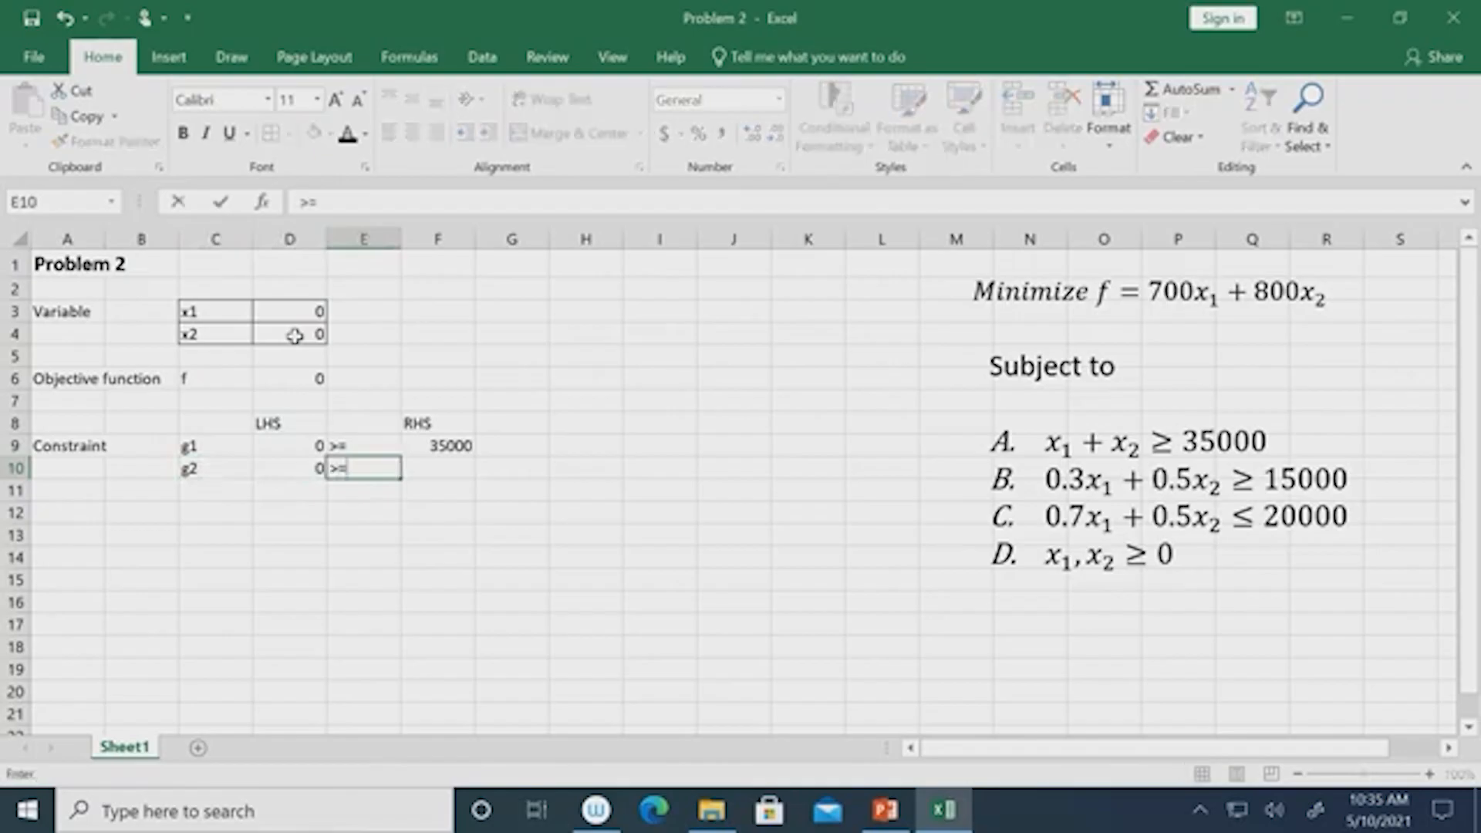
pyautogui.press('Right')
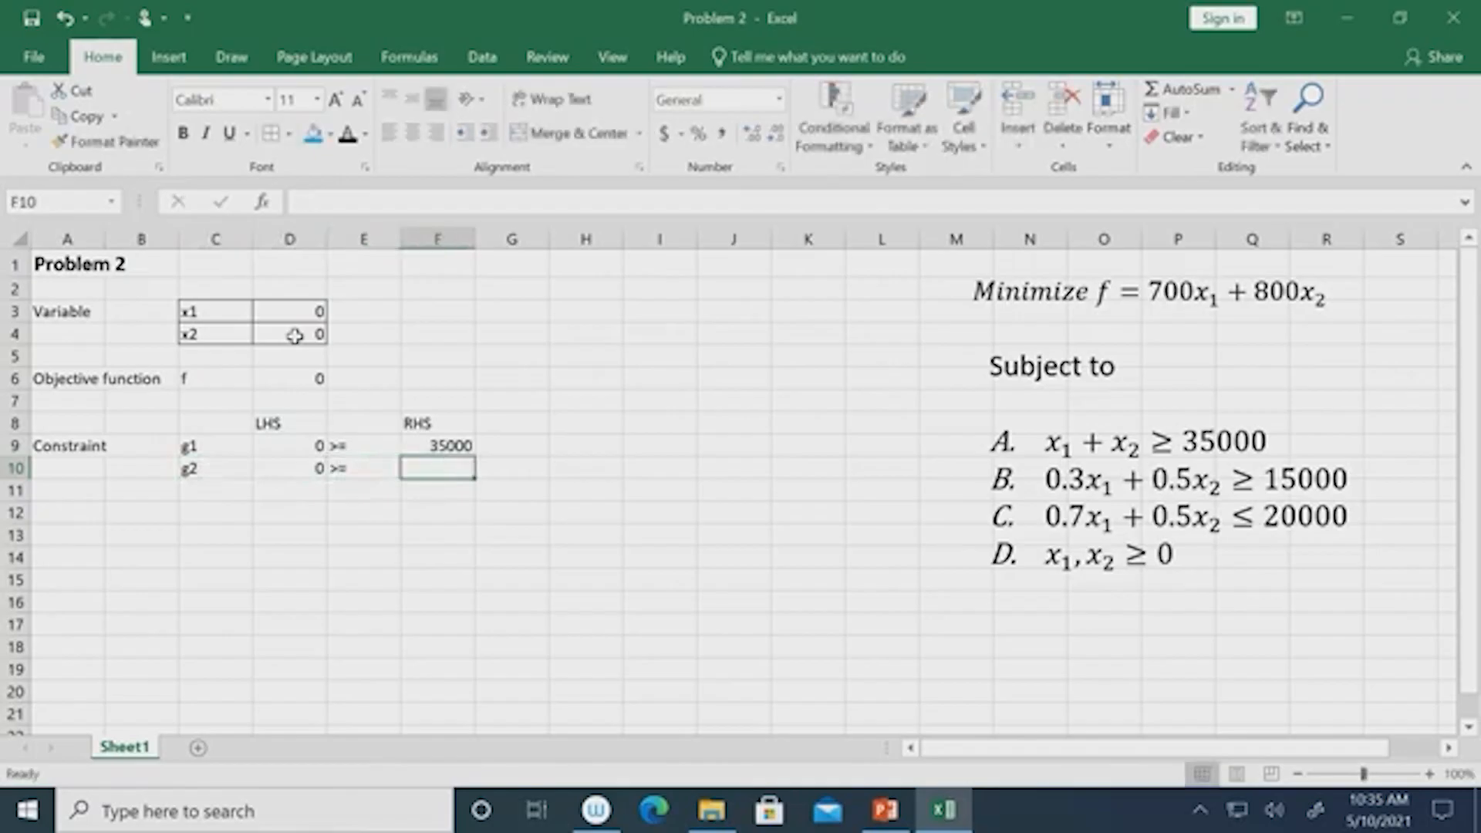
pyautogui.write('15000')
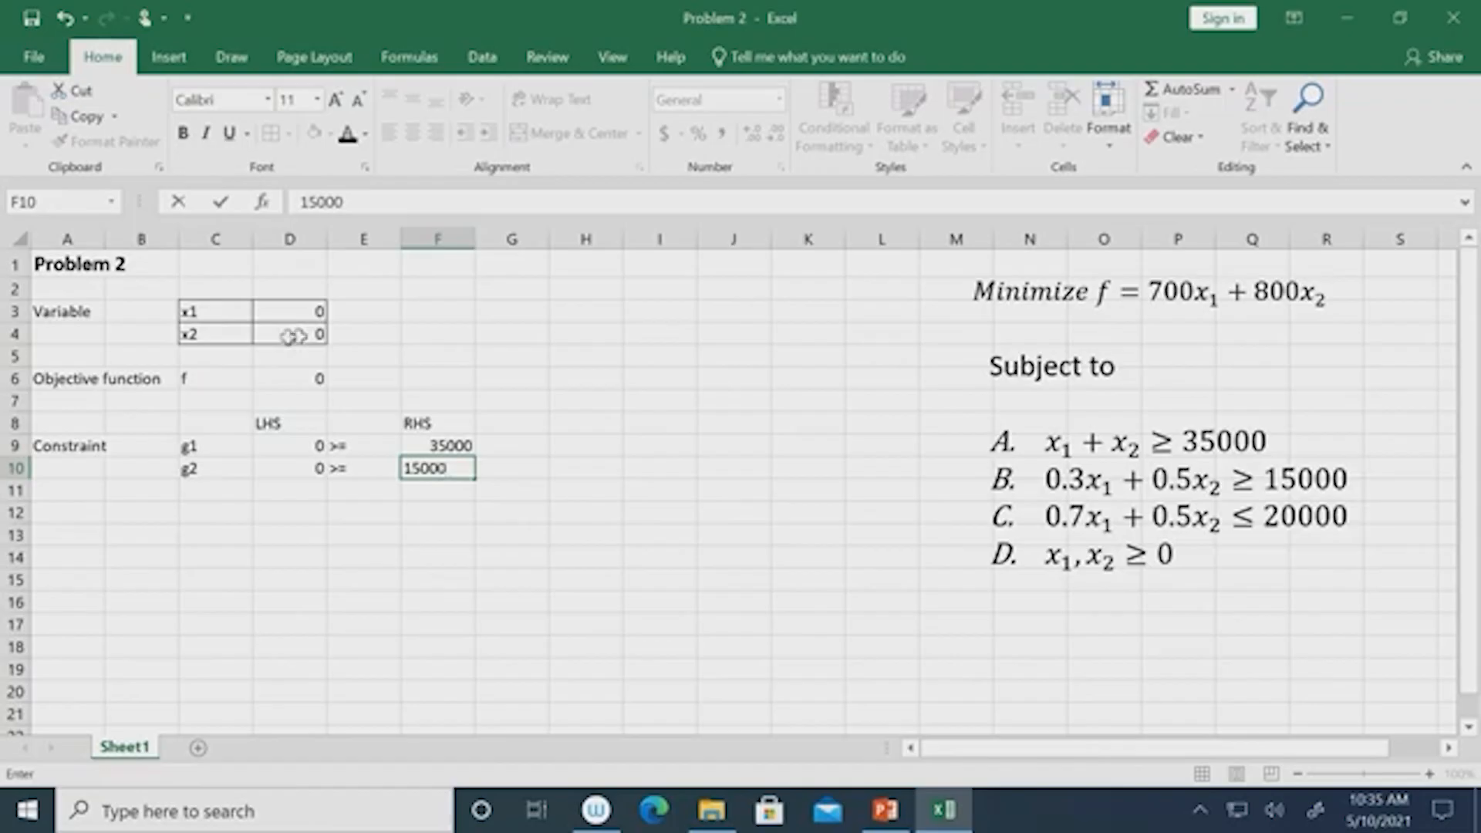
pyautogui.click(245, 570)
# Enter the constraint name g3 in C11 and its formula =0.7*D3+0.5*D4 in D11.
pyautogui.click(216, 486)
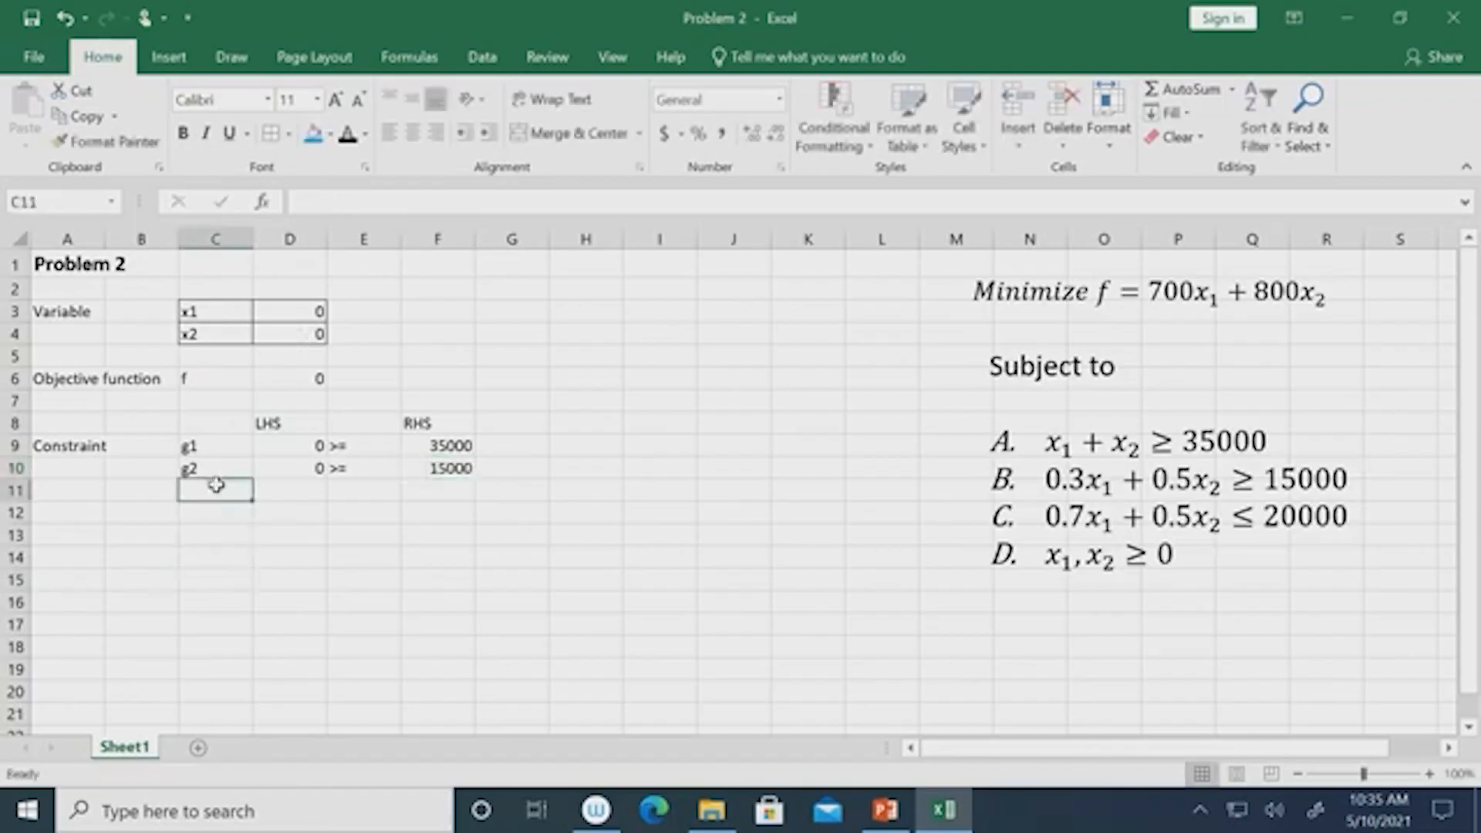
pyautogui.write('g3')
pyautogui.press('Right')
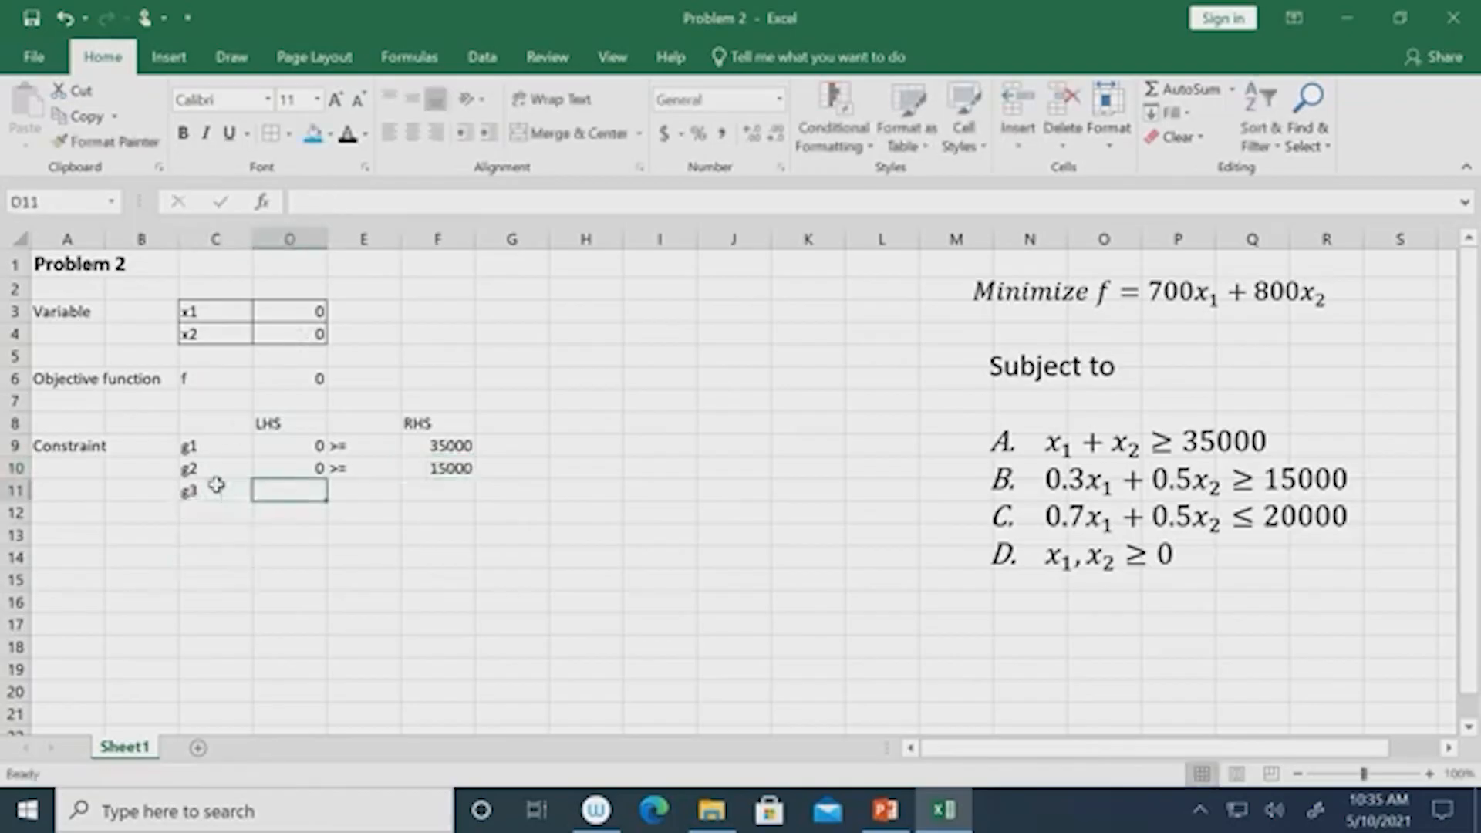
pyautogui.write('=')
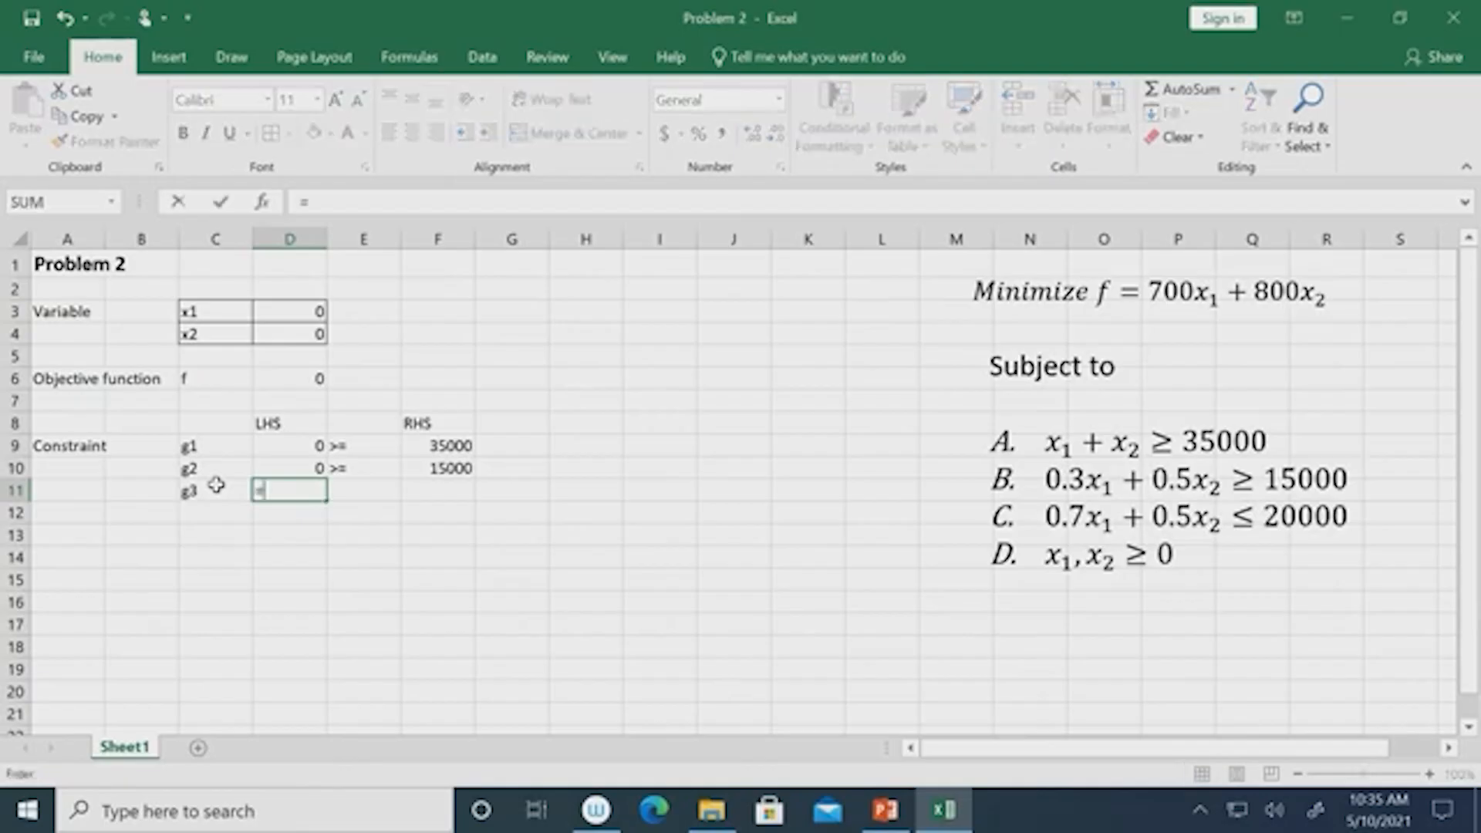
pyautogui.write('0.7*')
pyautogui.click(267, 308)
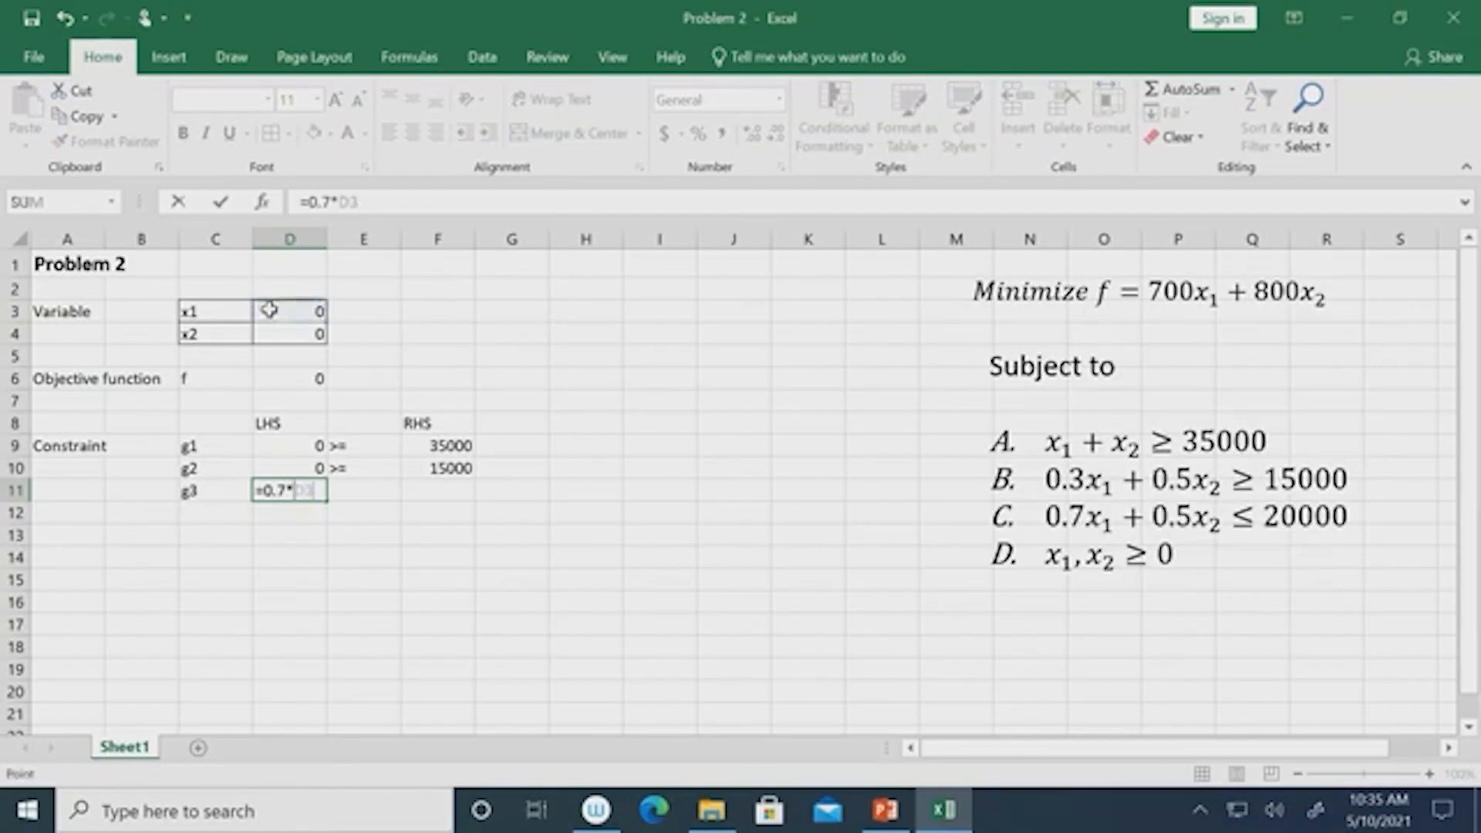
pyautogui.write('+0.5*')
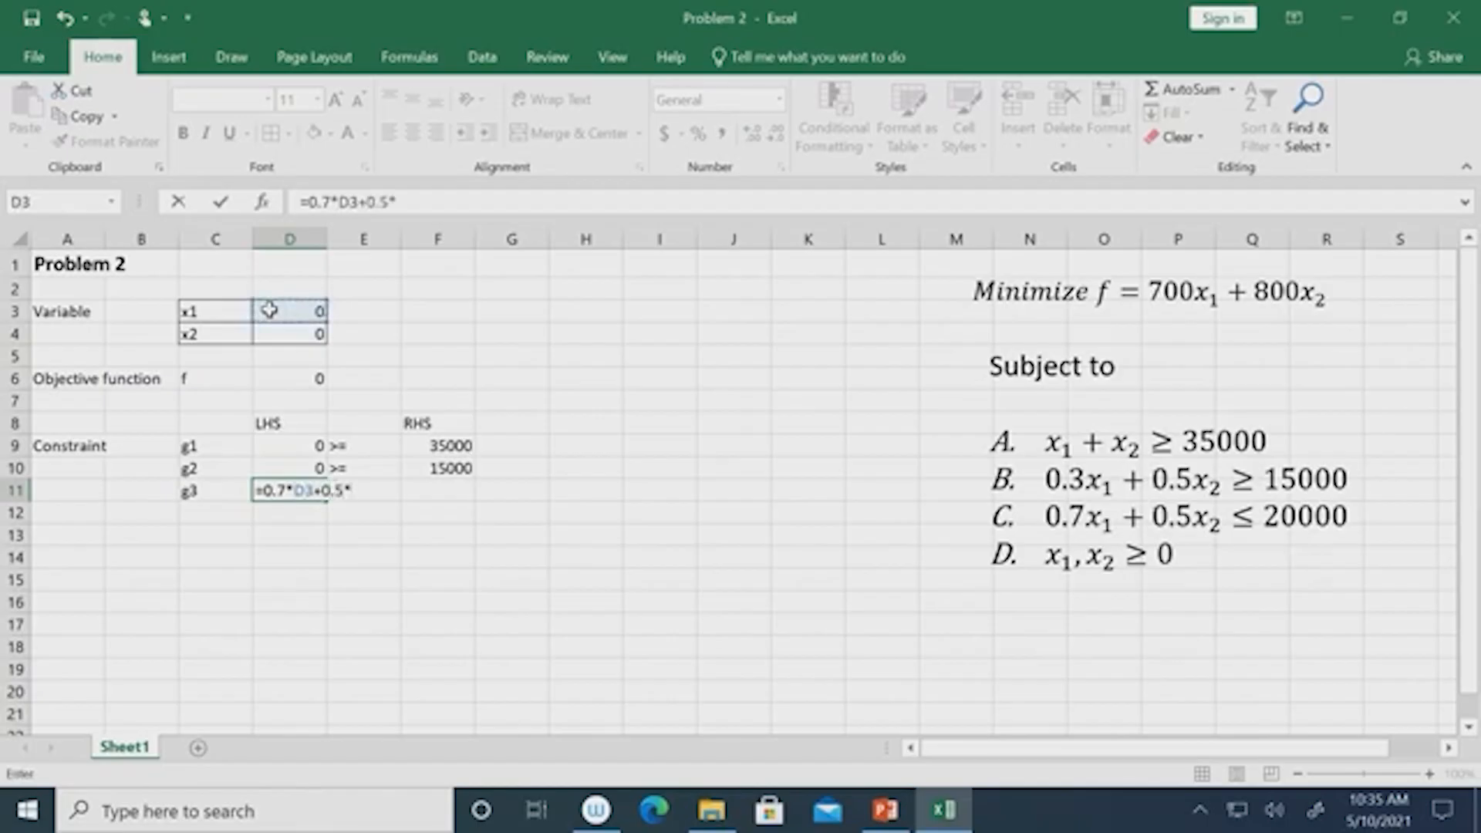
pyautogui.click(283, 331)
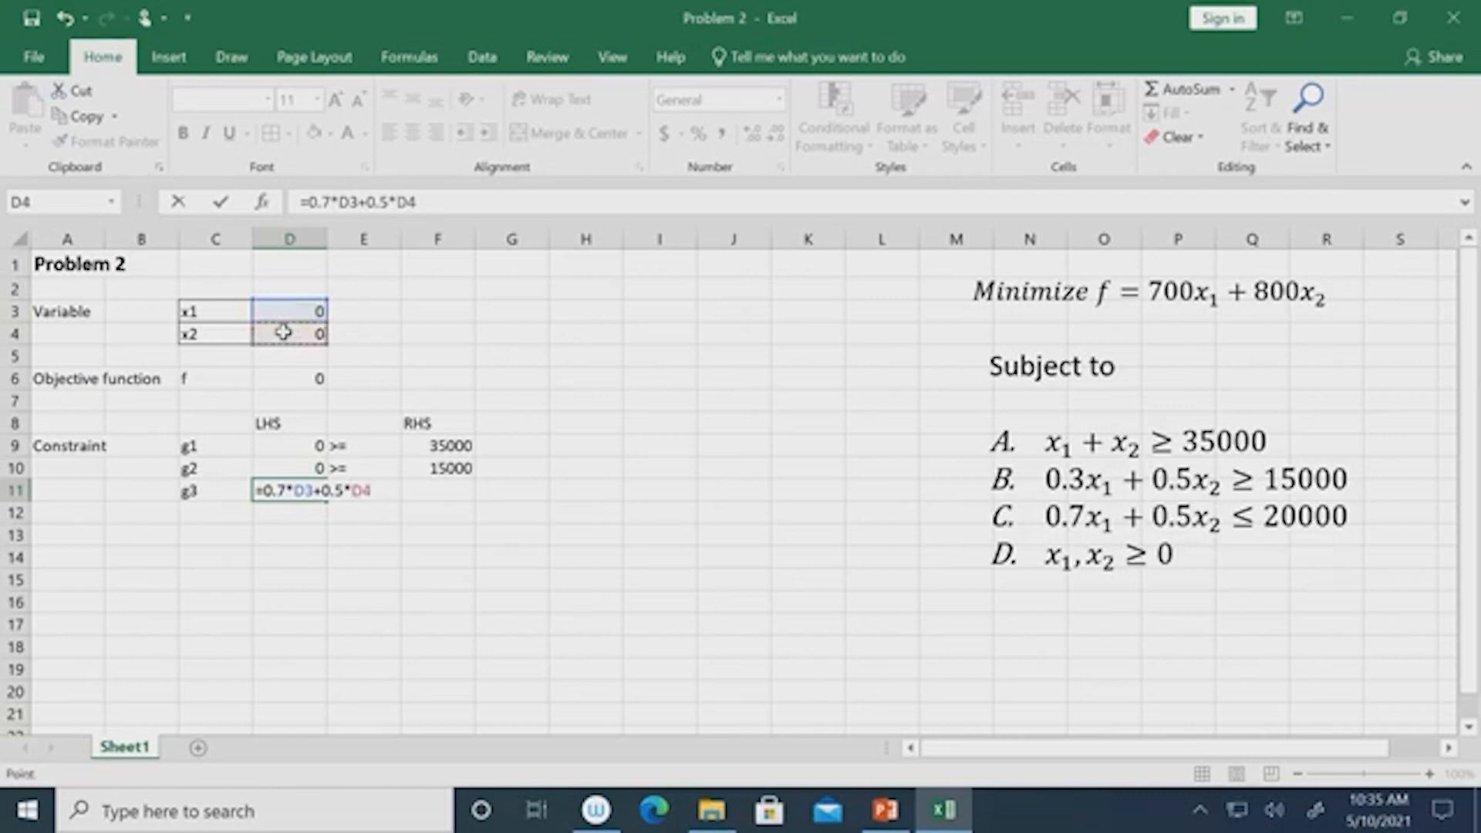
pyautogui.press('Return')
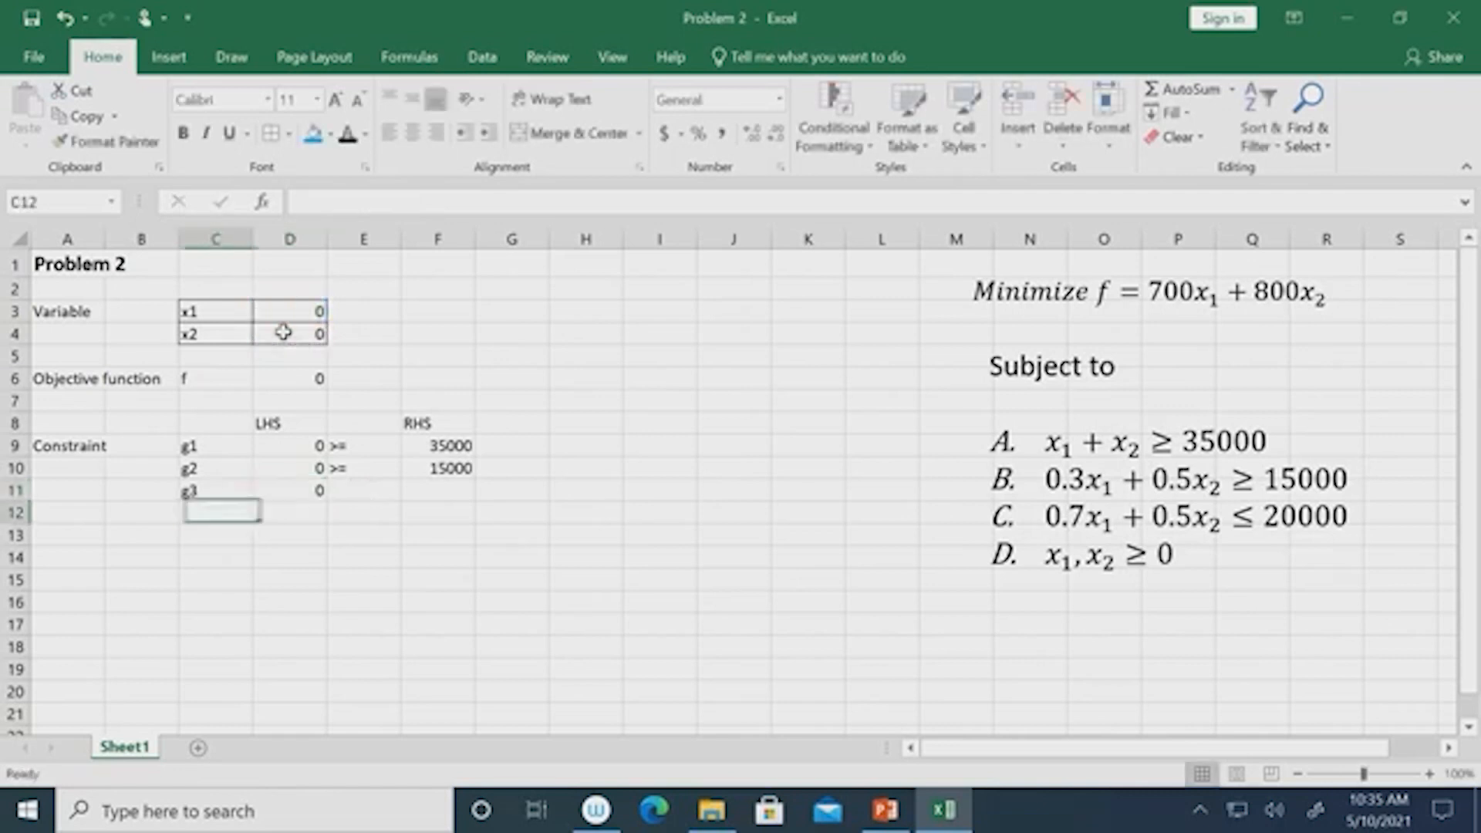
# Enter the relation sign <= in E11 and the limit 20000 in F11 for constraint g3.
pyautogui.click(362, 499)
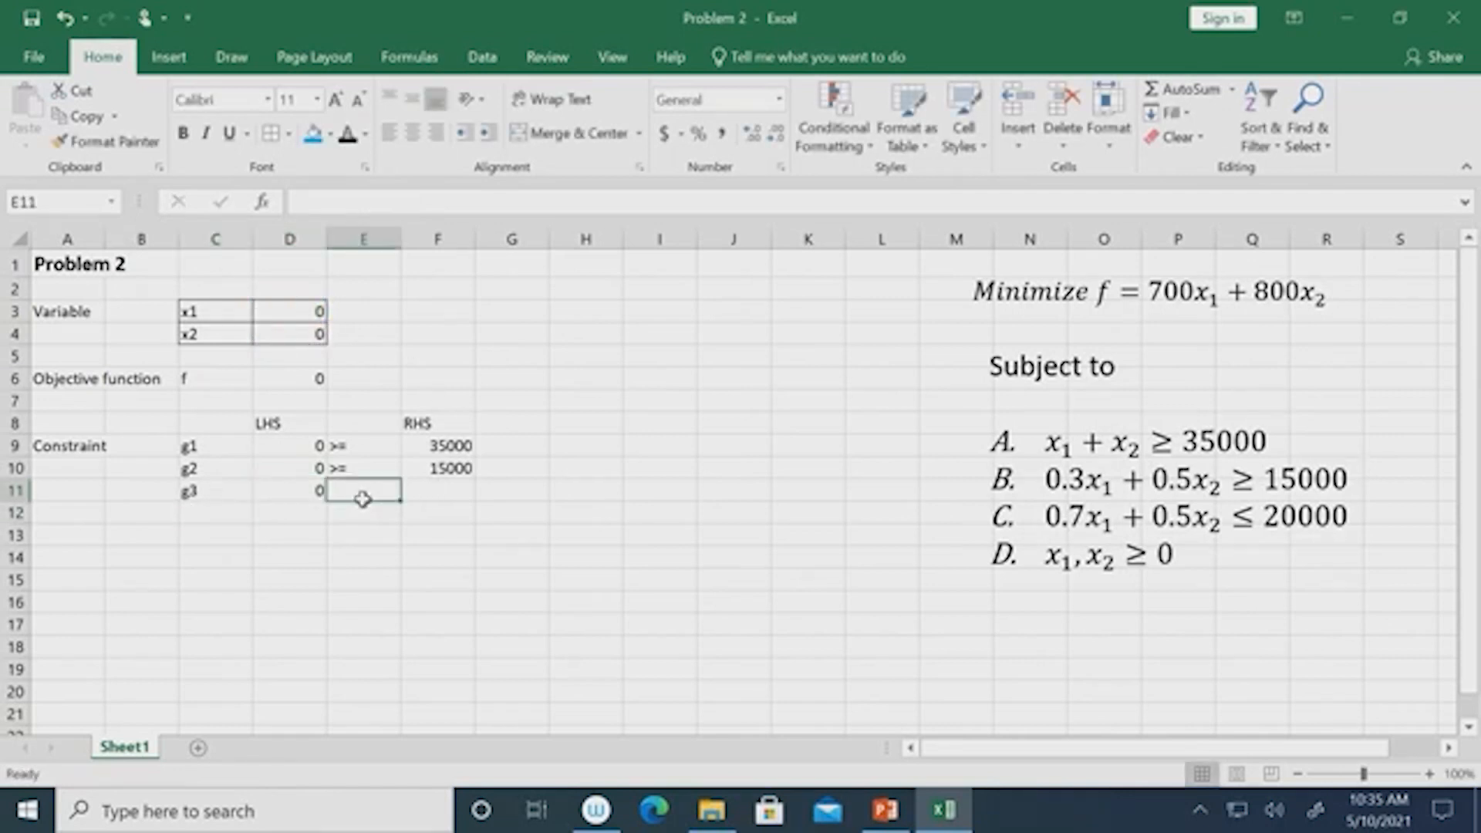
pyautogui.write('<=')
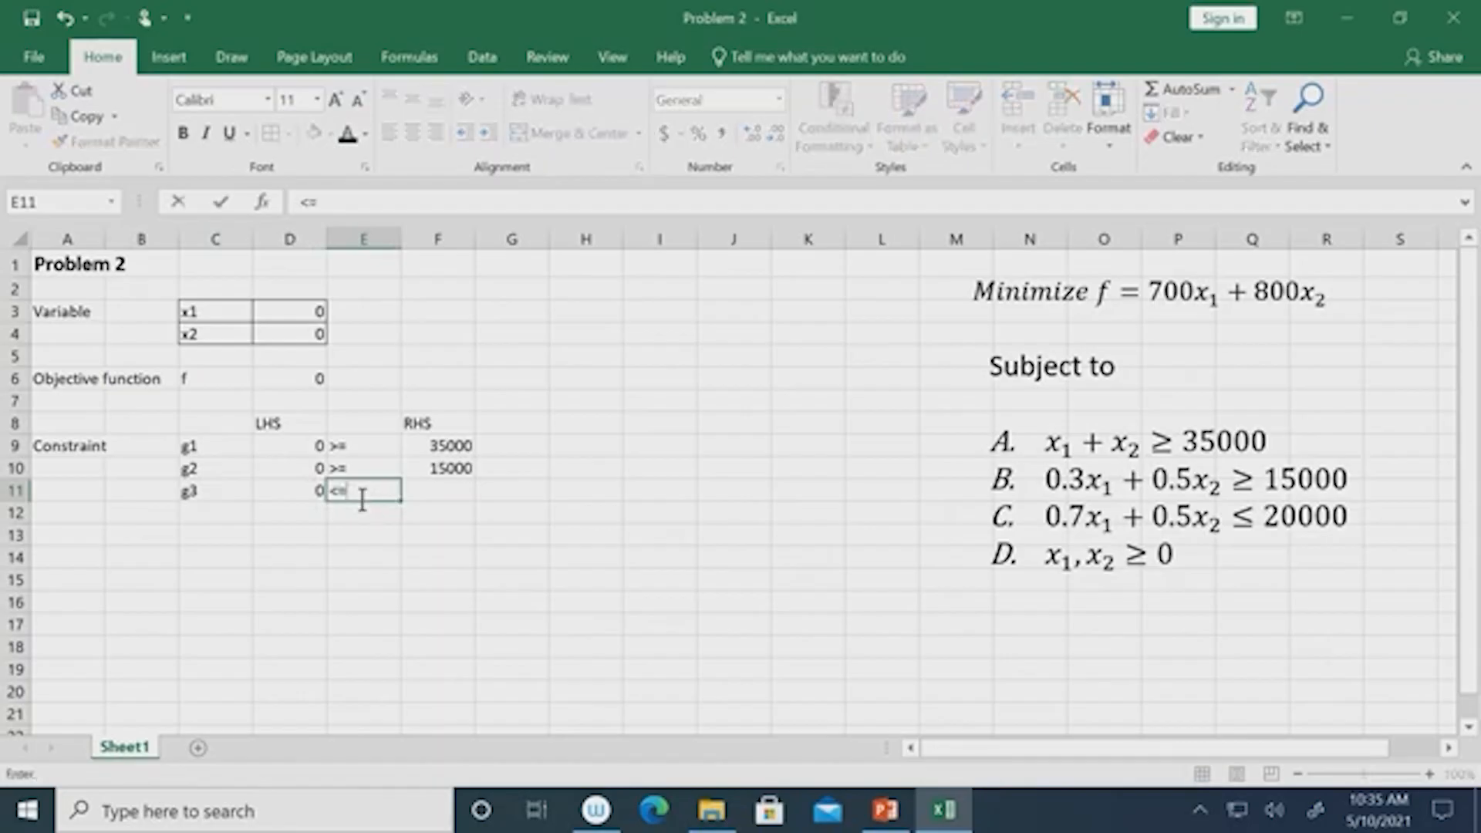
pyautogui.press('Tab')
pyautogui.write('20000')
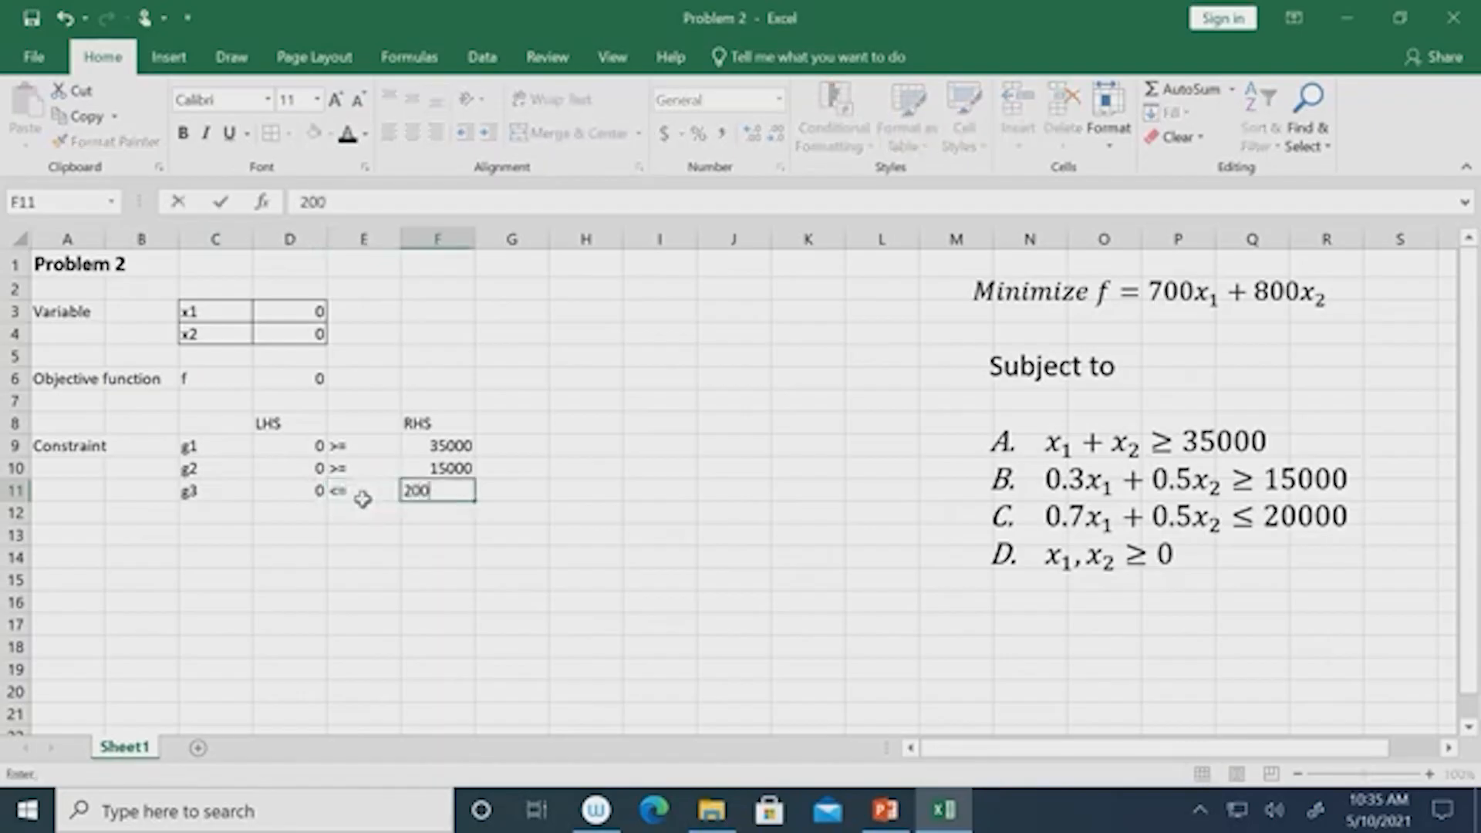
pyautogui.click(804, 560)
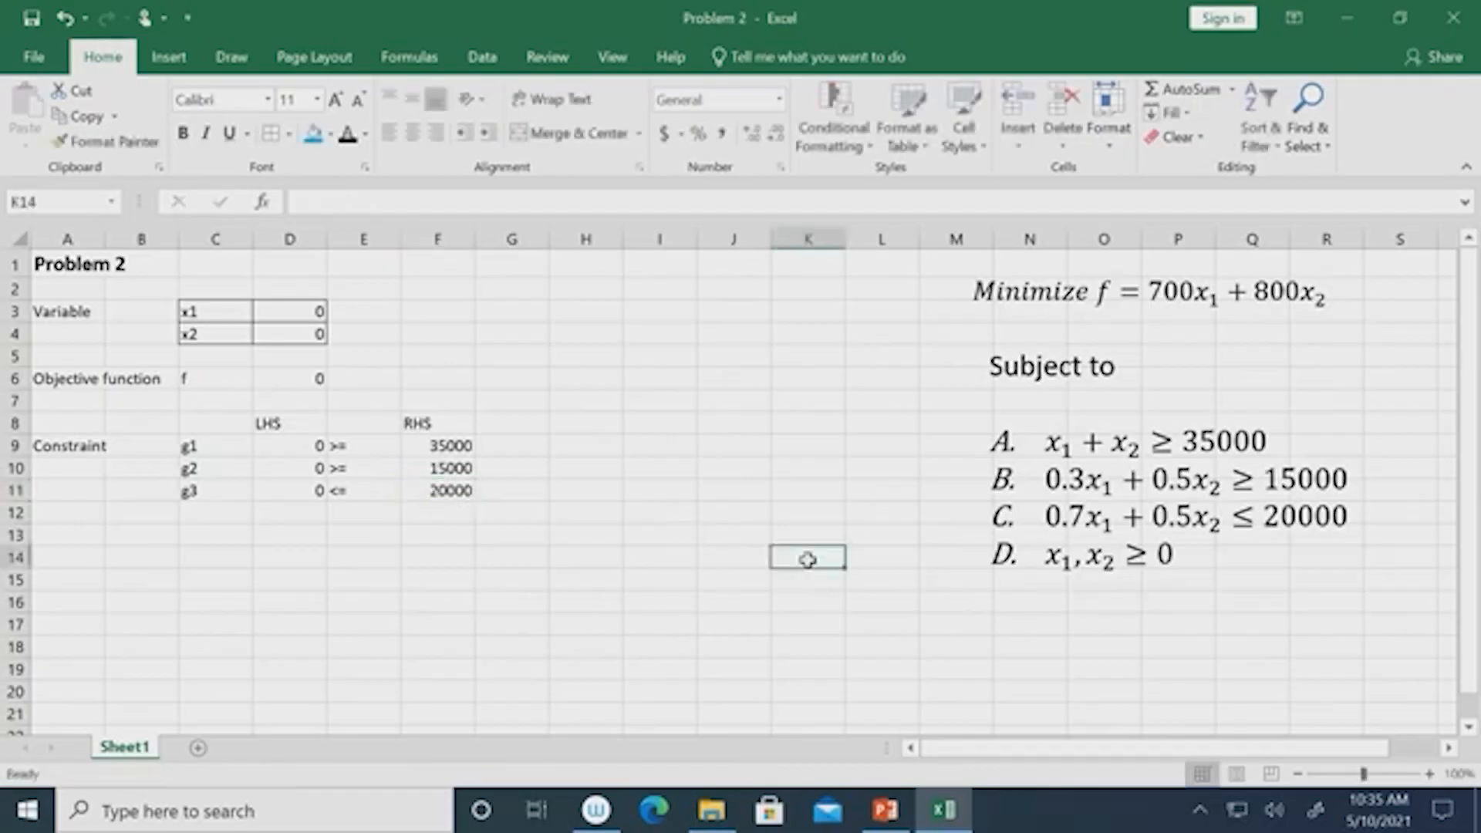
# Left-align the constraint table C8:F11 and apply borders to all its cells.
pyautogui.moveTo(228, 424); pyautogui.dragTo(451, 492)
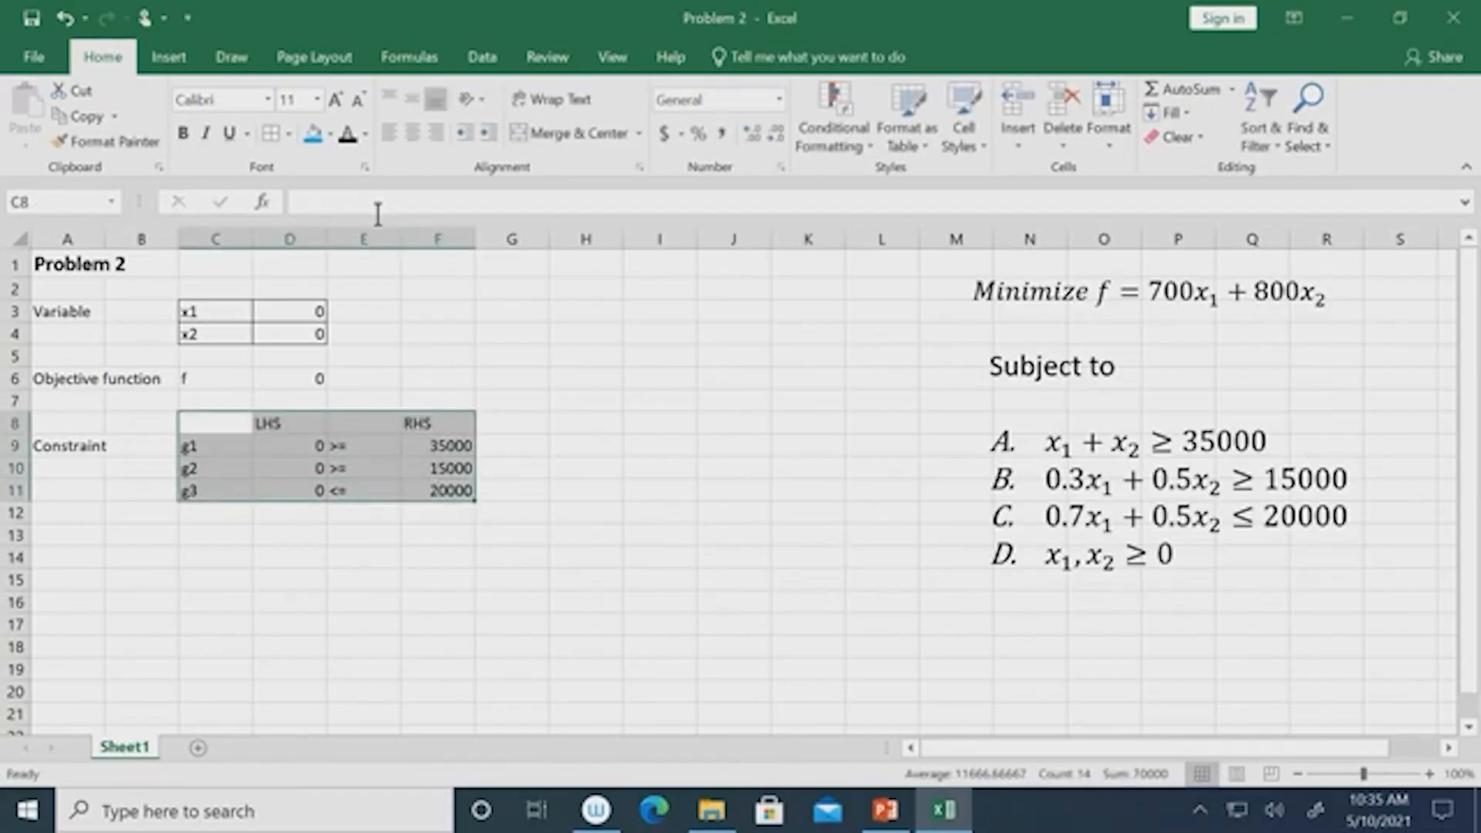
pyautogui.click(393, 138)
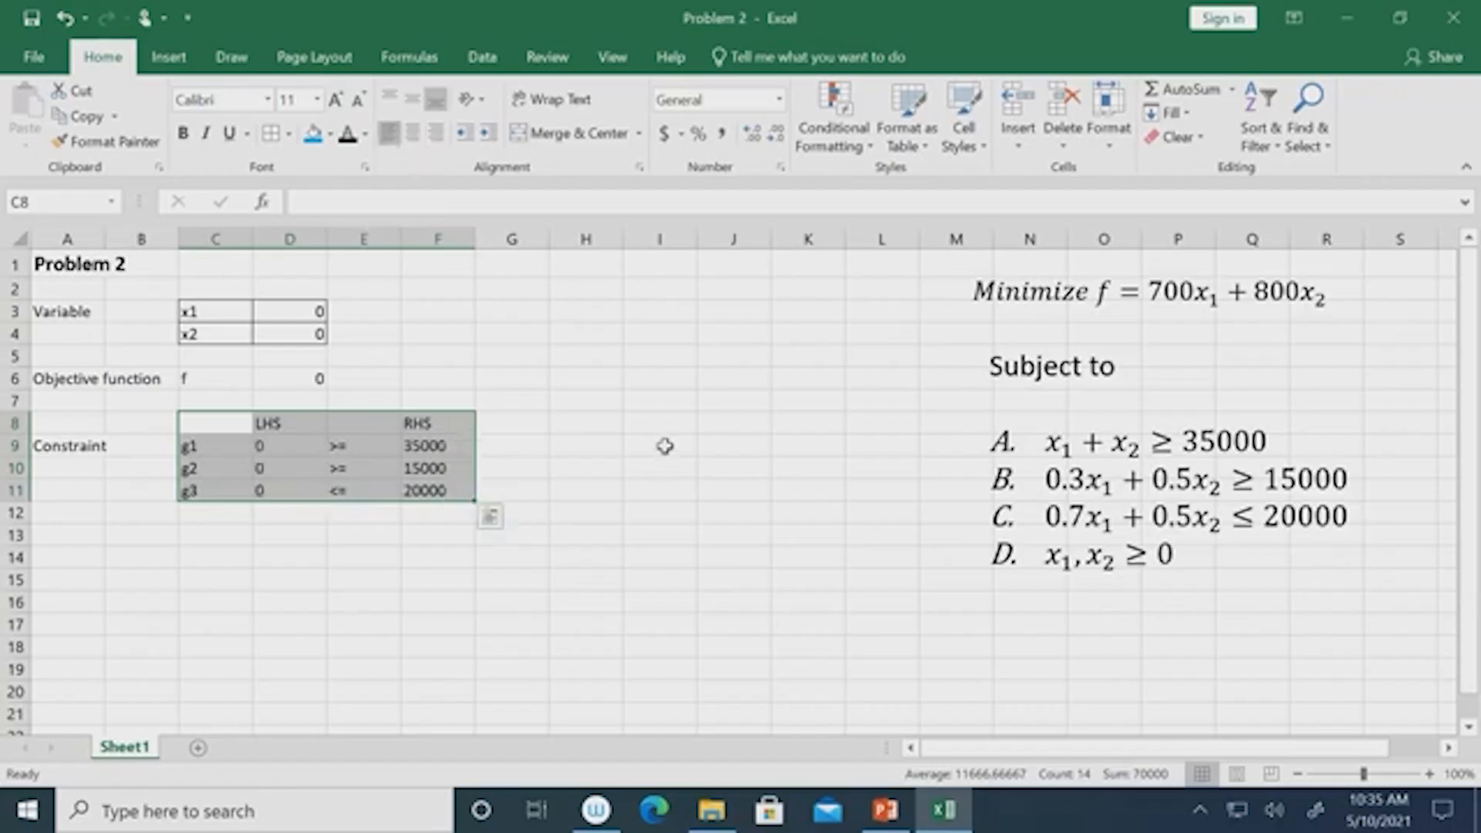
pyautogui.click(274, 128)
pyautogui.click(660, 378)
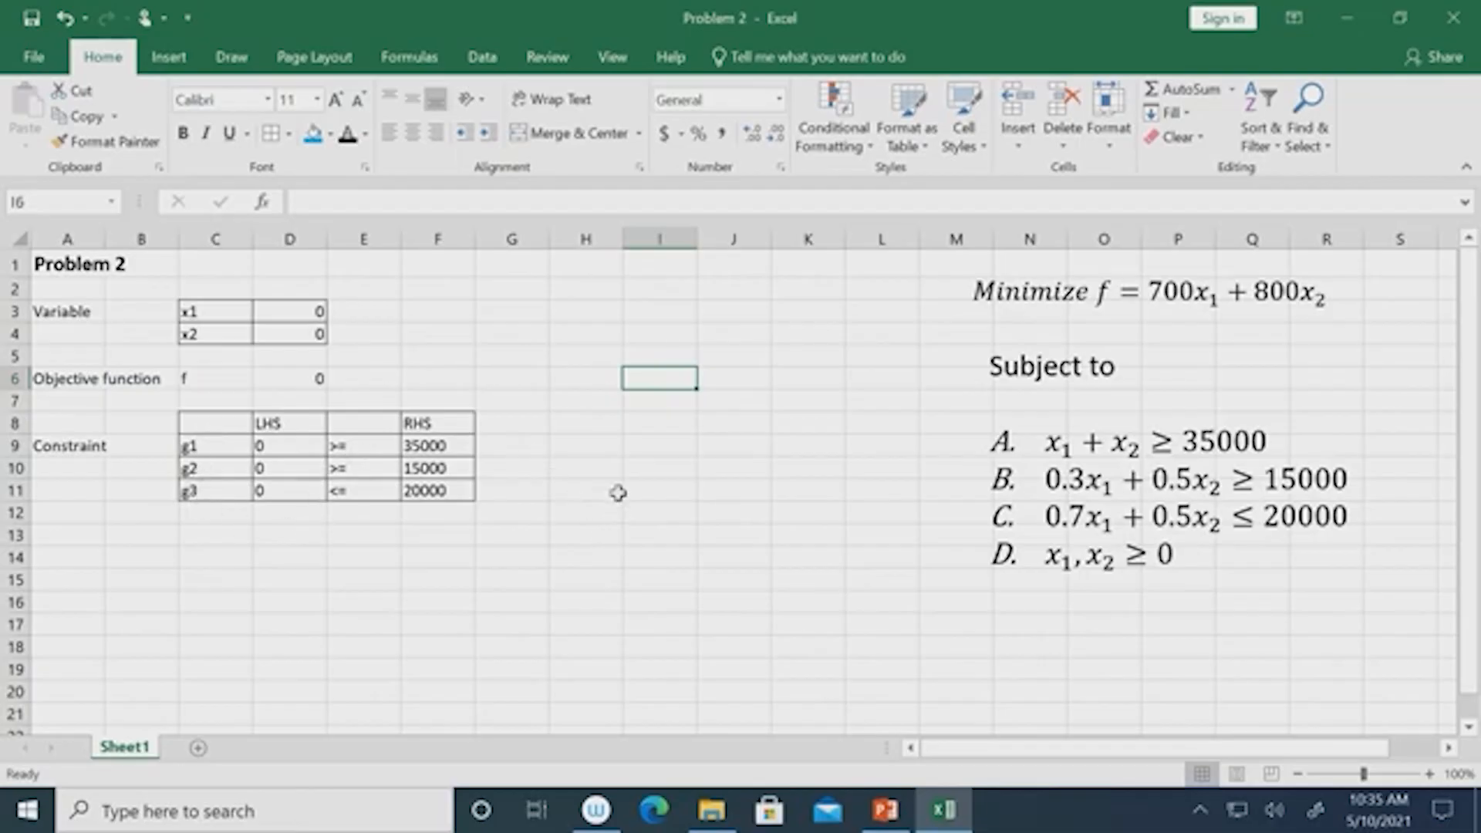
# Open Solver and set the objective to cell D6 with the goal Min.
pyautogui.click(474, 60)
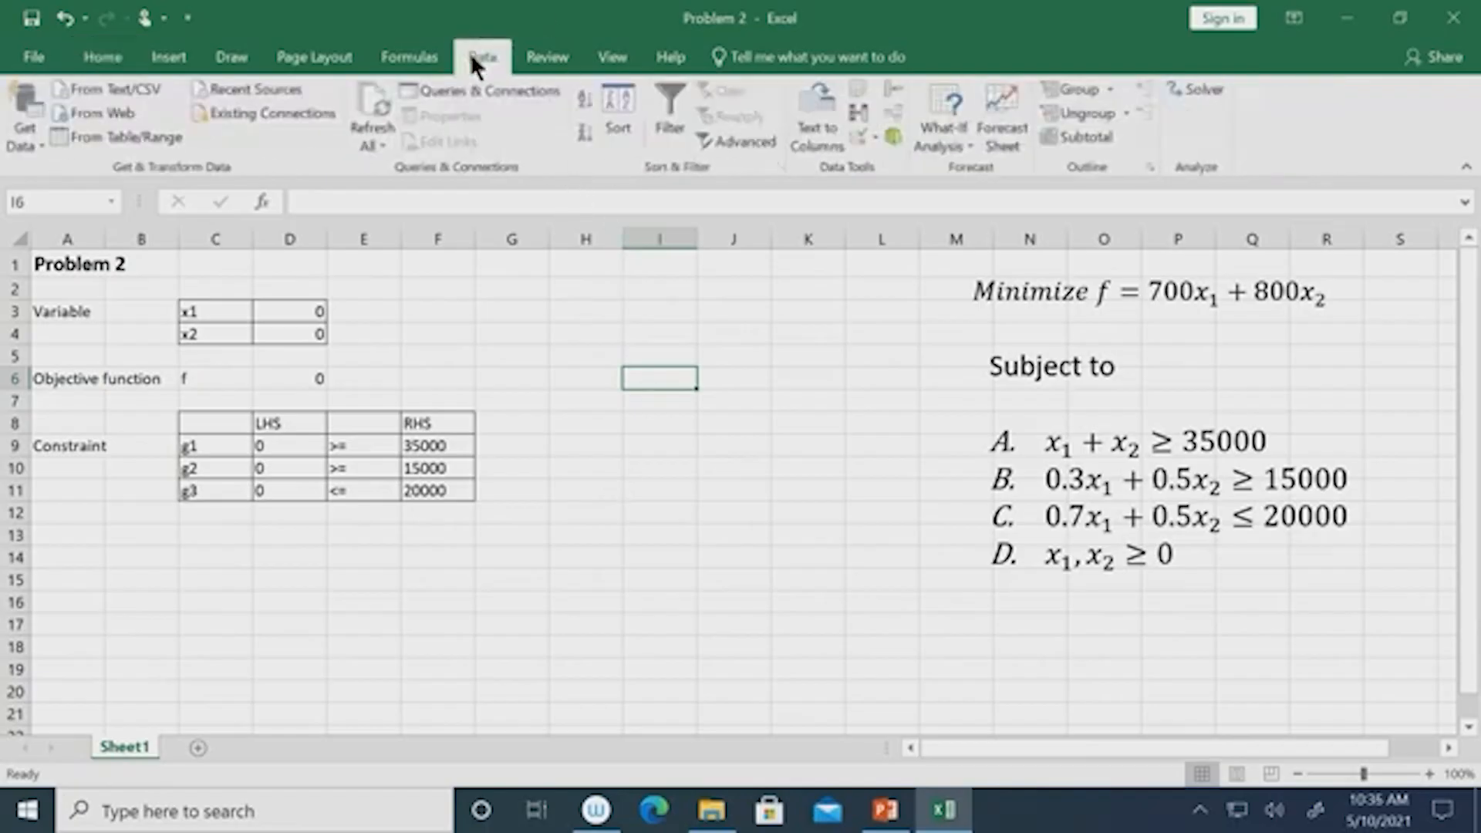
pyautogui.click(1216, 82)
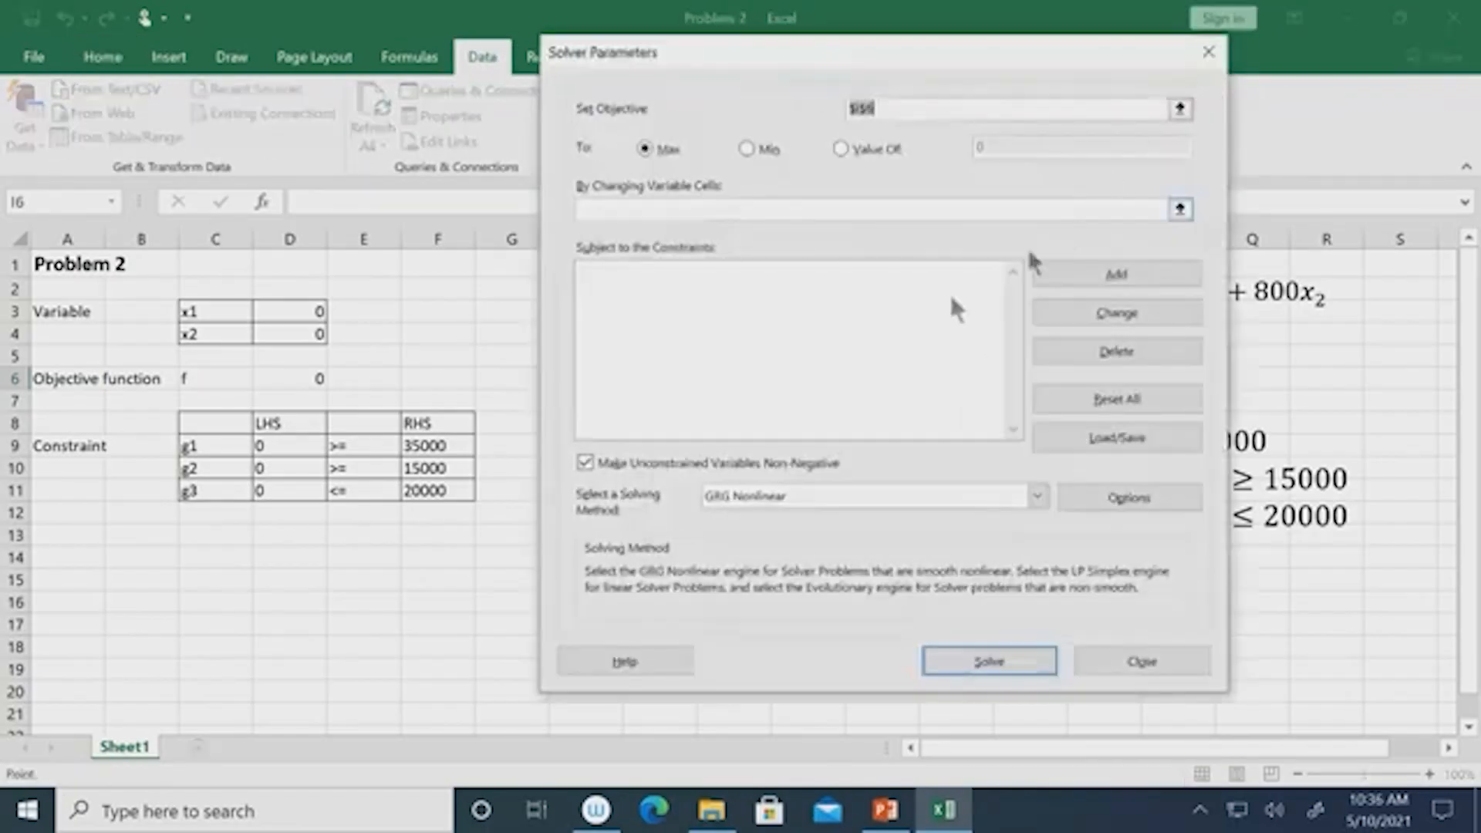
pyautogui.press('BackSpace')
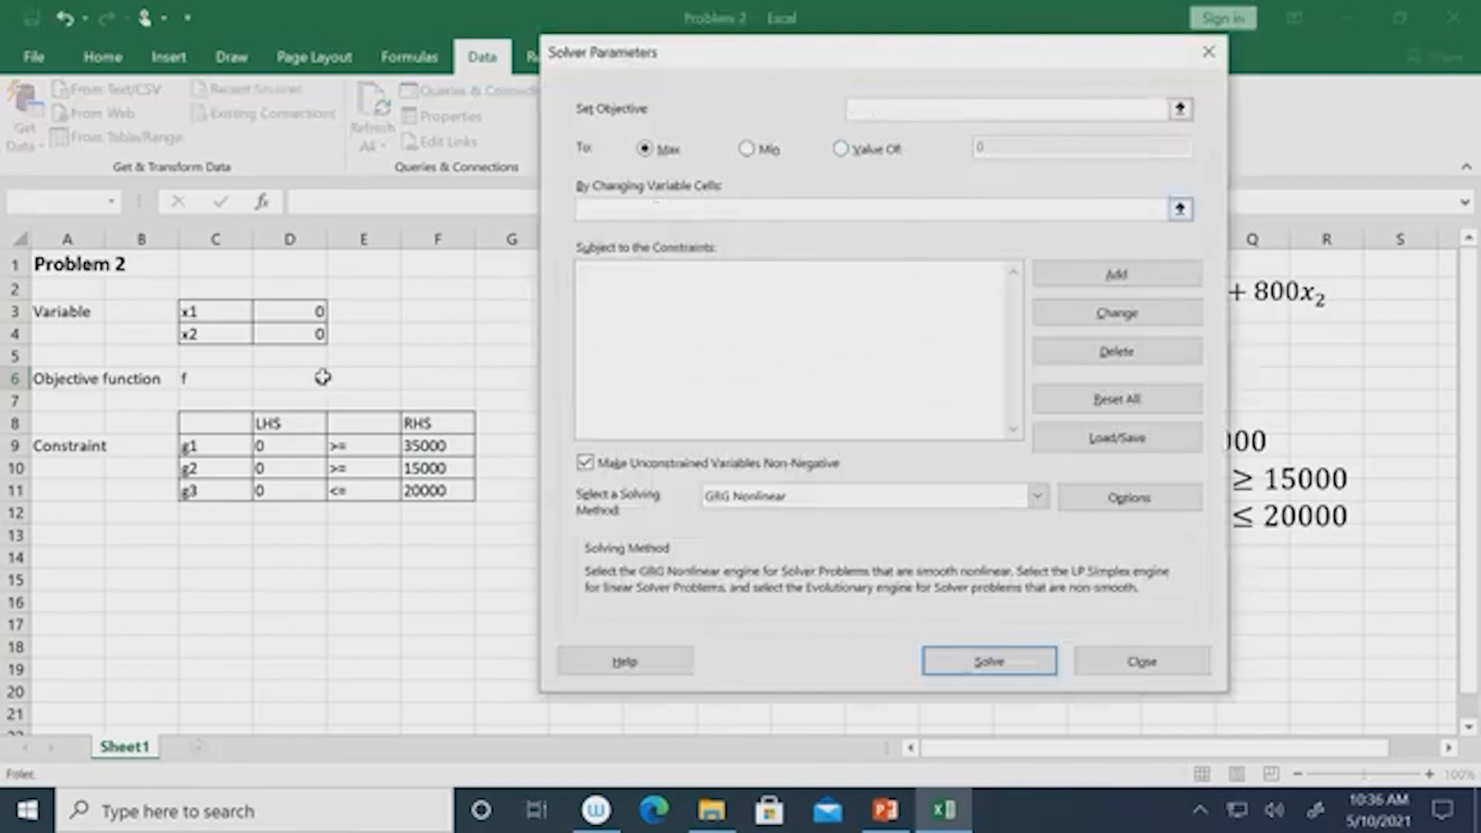
pyautogui.click(298, 377)
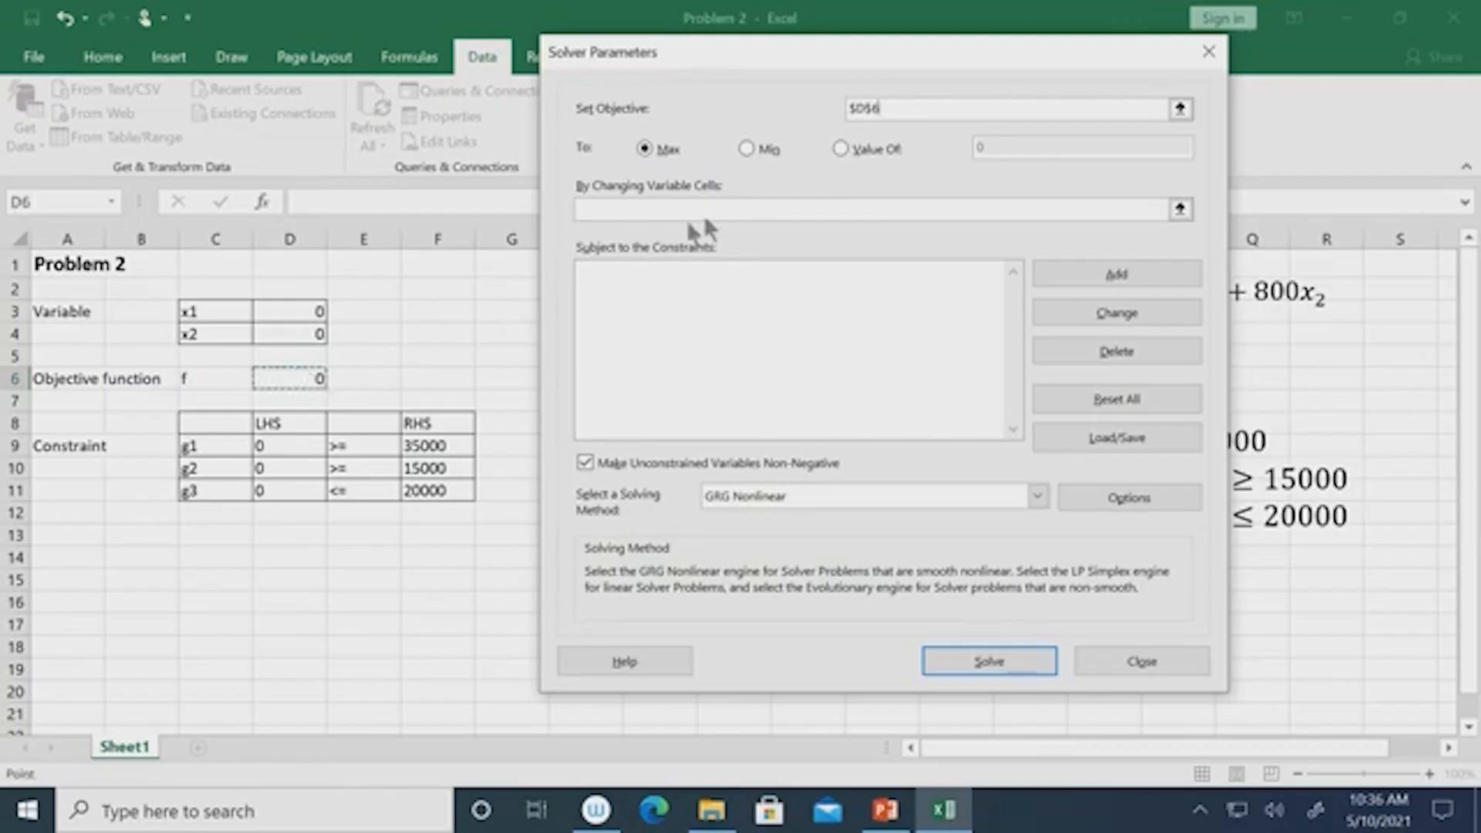
pyautogui.click(748, 146)
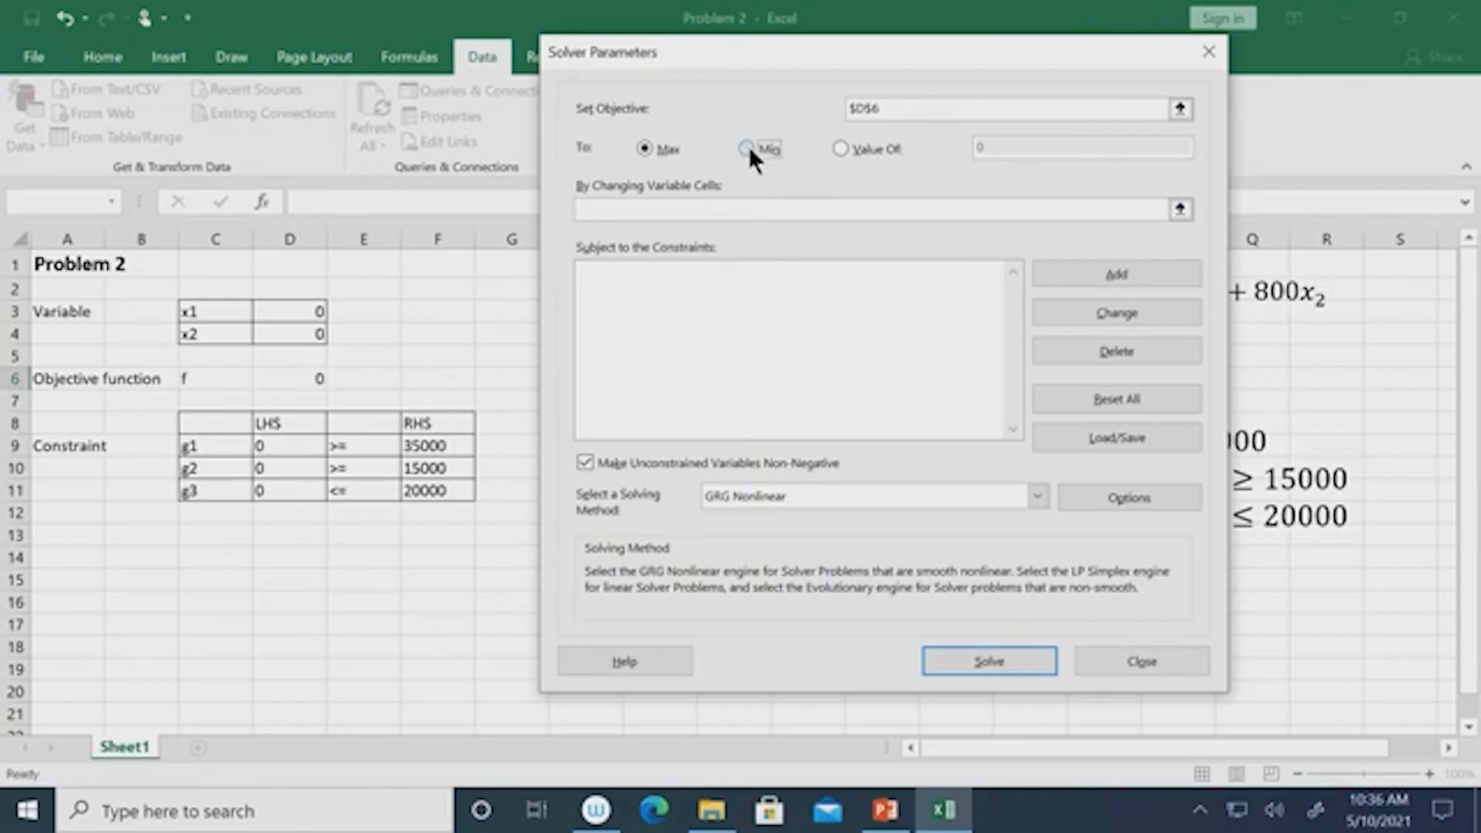
# Set the Solver's changing variable cells to D3:D4.
pyautogui.click(625, 210)
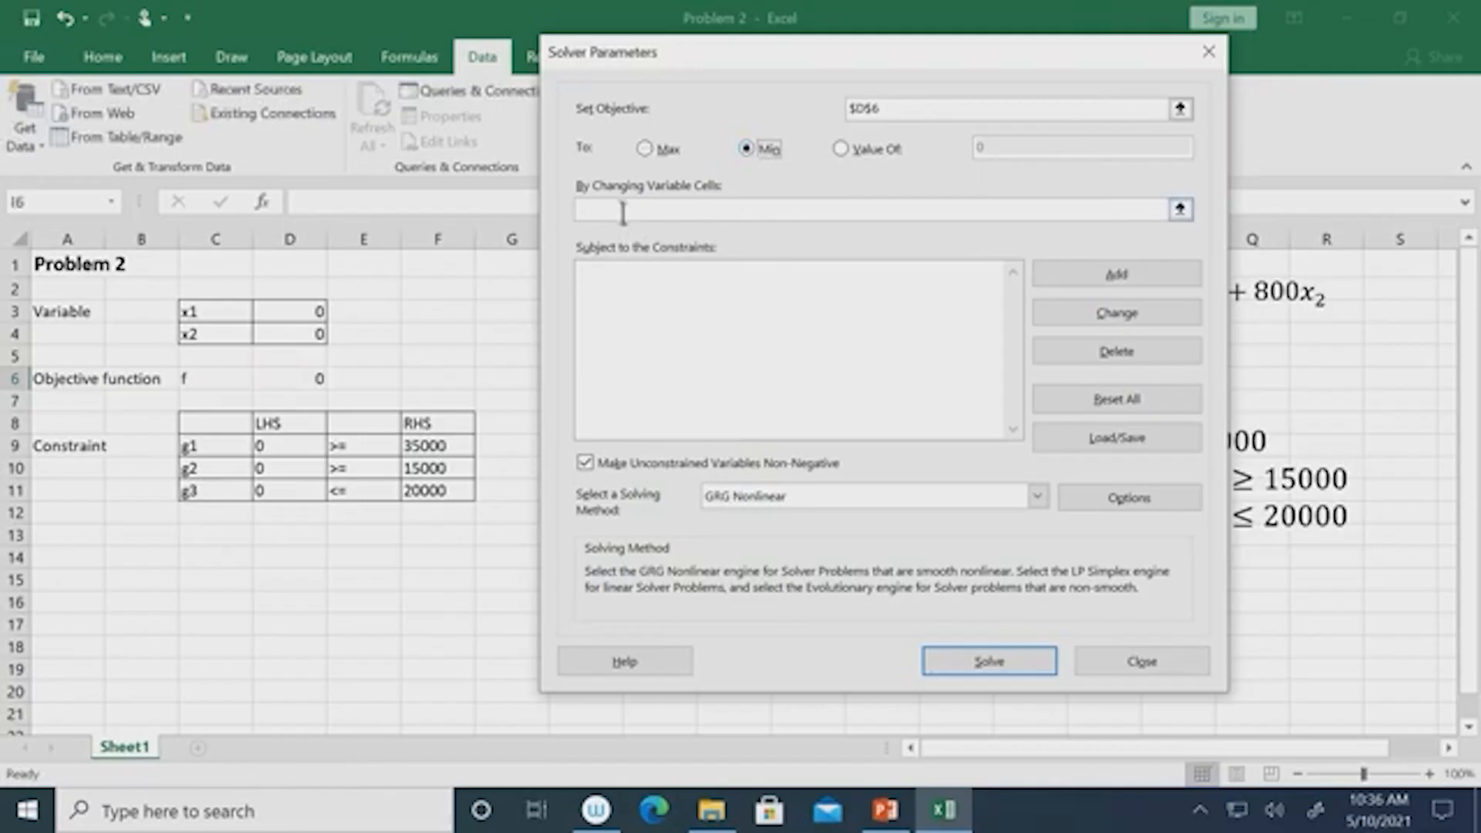
pyautogui.moveTo(312, 304); pyautogui.dragTo(306, 337)
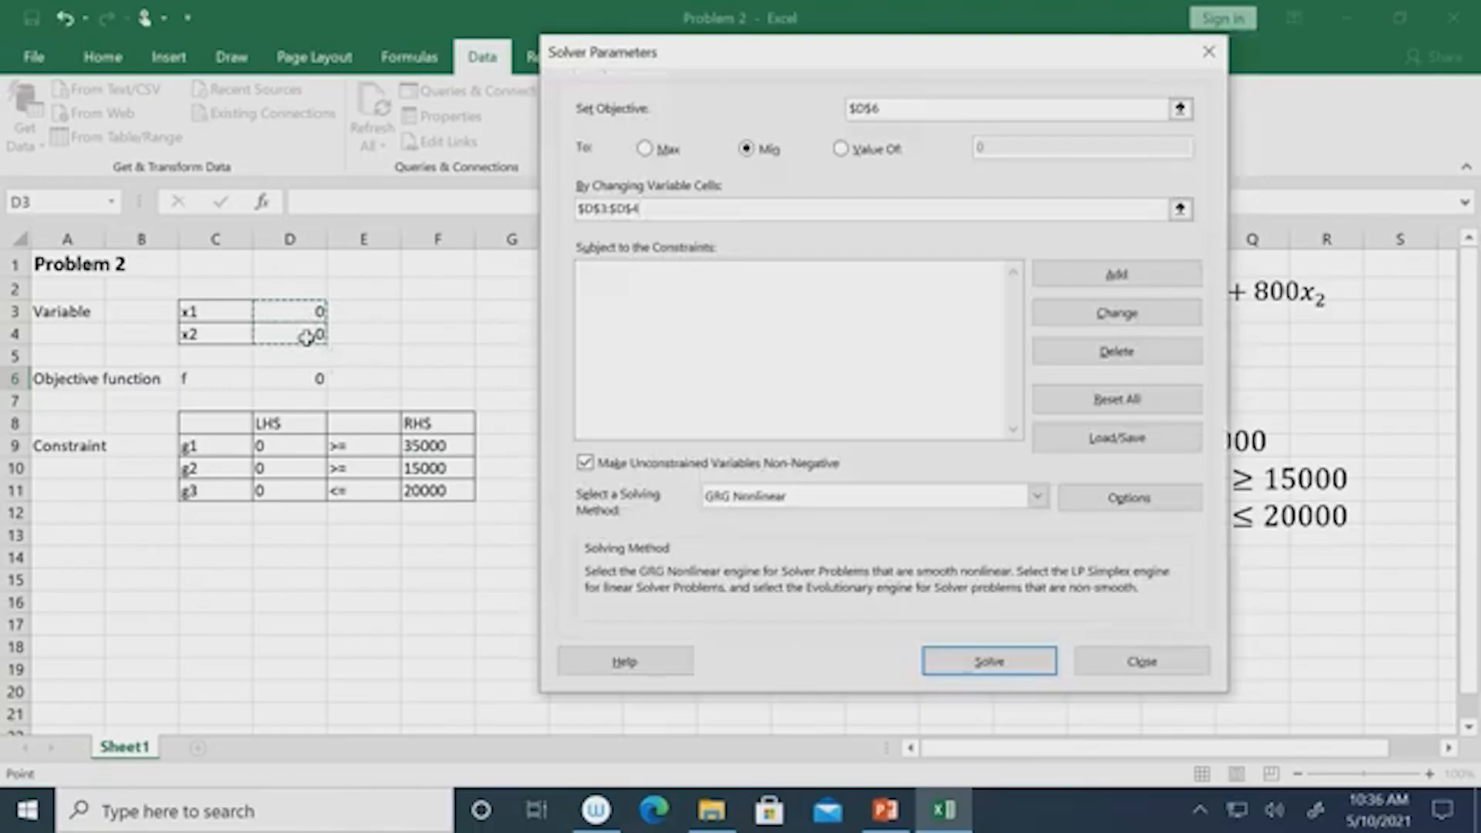
pyautogui.click(684, 340)
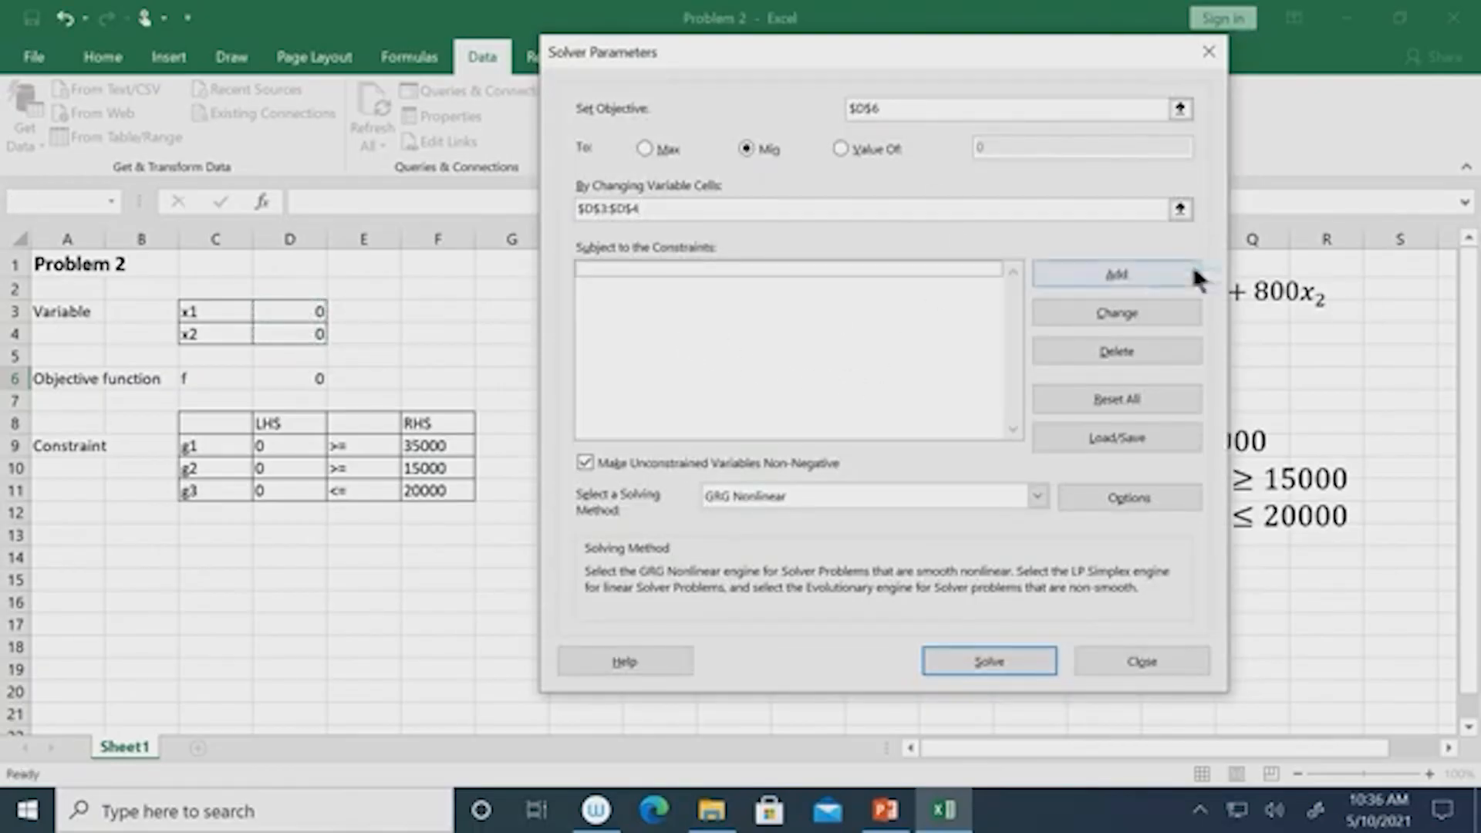
# Add the Solver constraint $D$9 >= $F$9 for g1.
pyautogui.click(1143, 279)
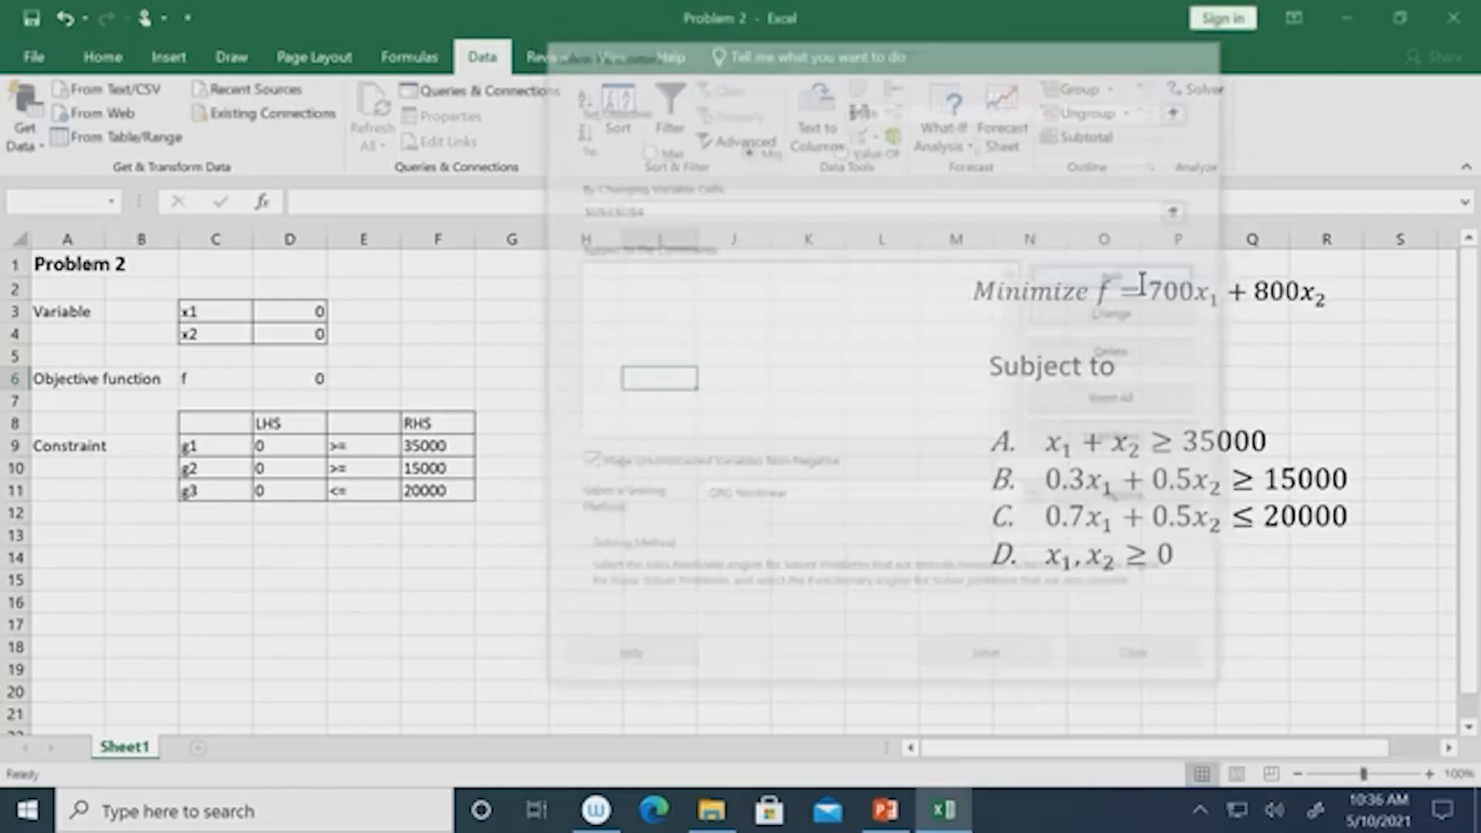
pyautogui.click(279, 446)
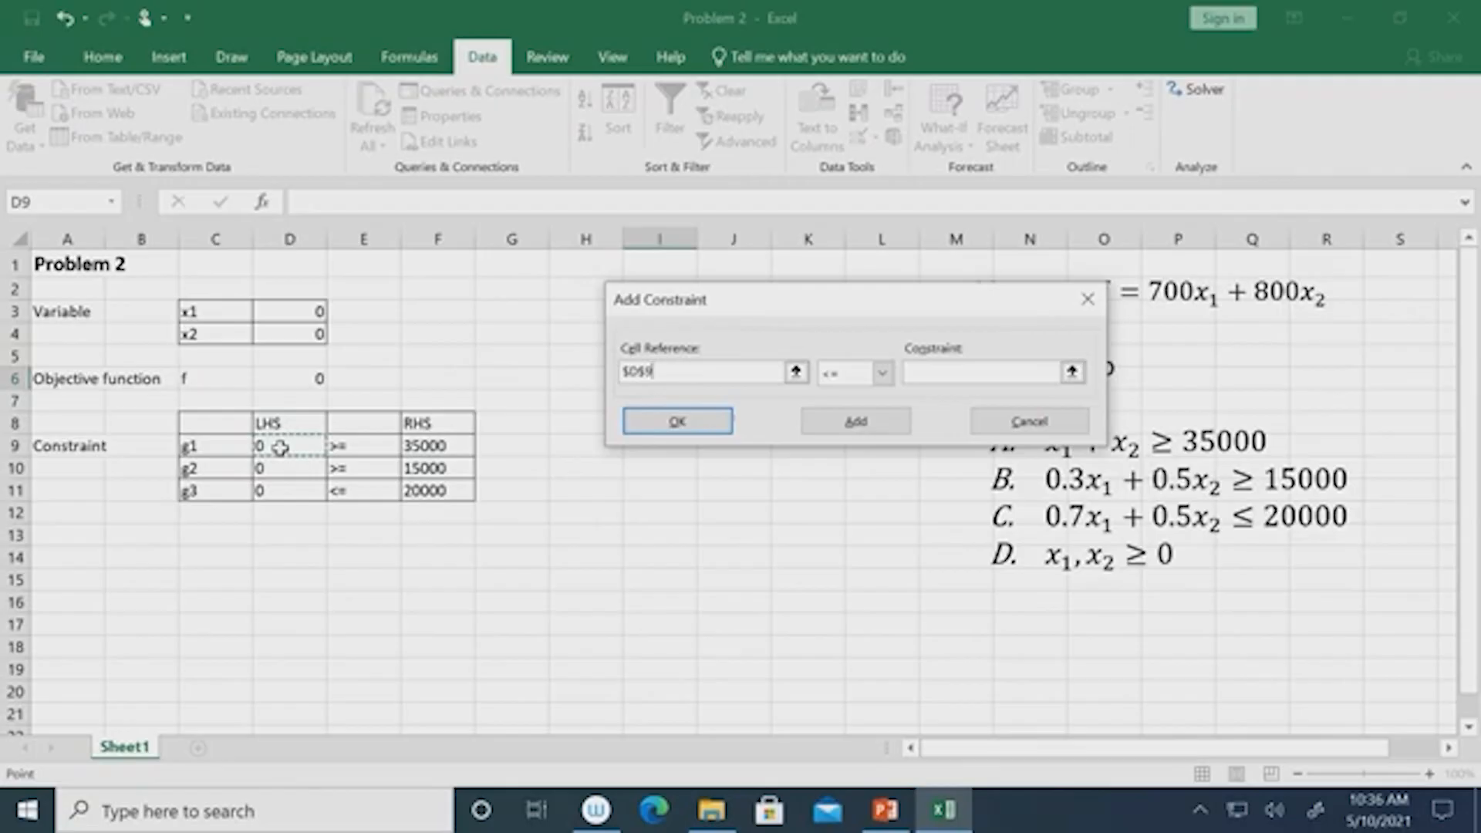
pyautogui.click(881, 375)
pyautogui.click(864, 428)
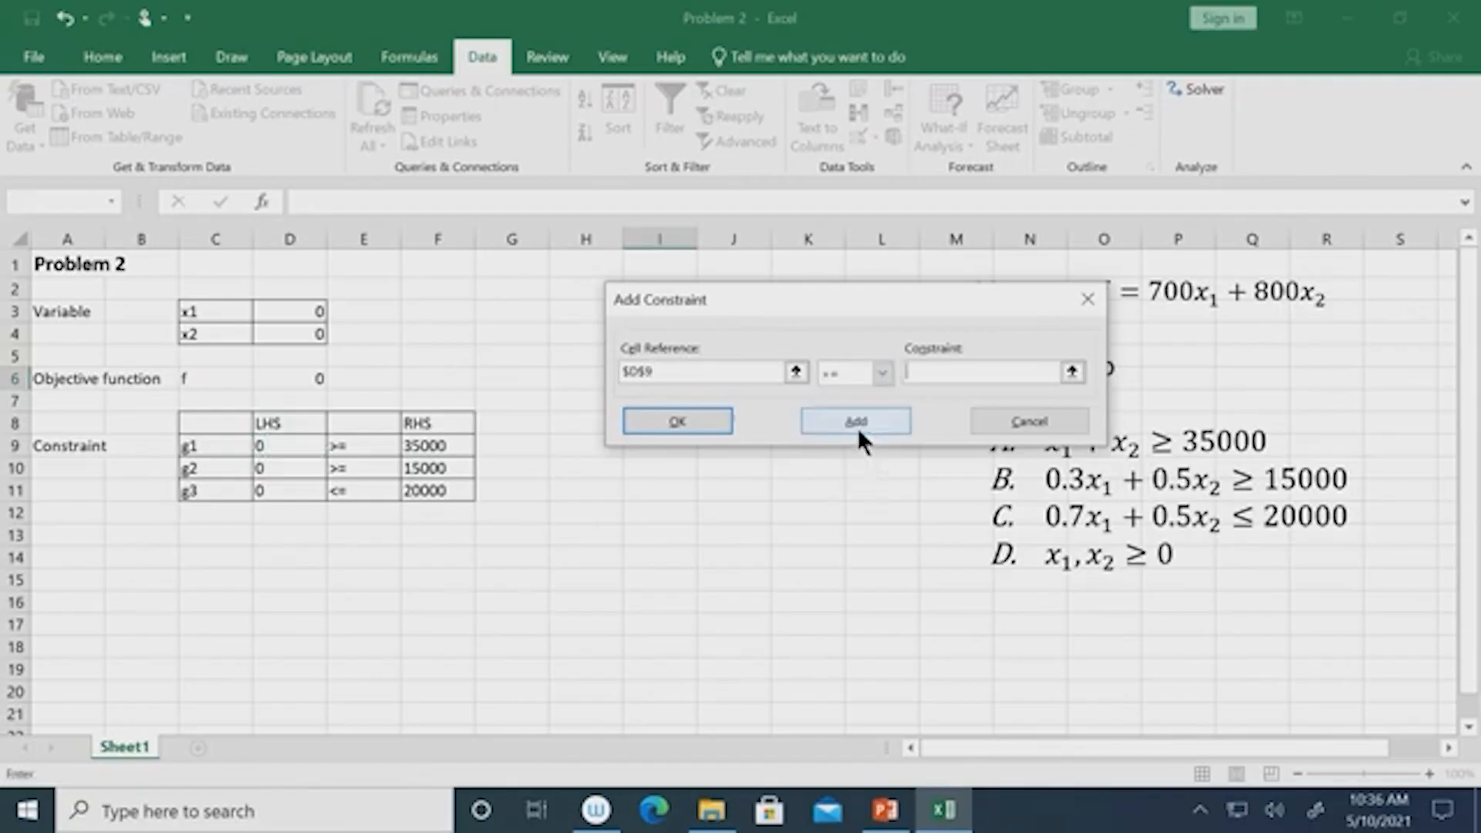
pyautogui.click(447, 445)
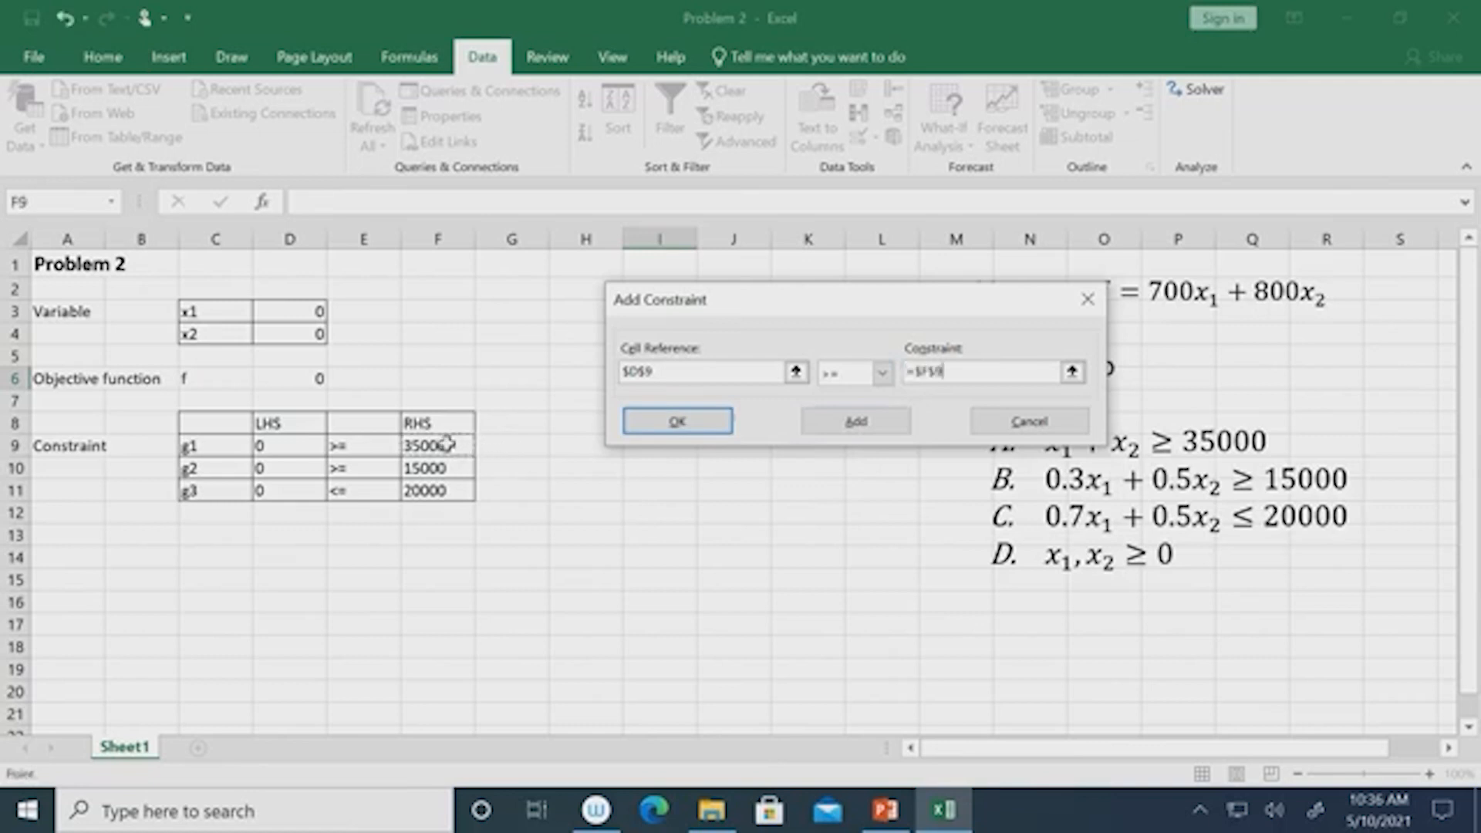
pyautogui.click(871, 427)
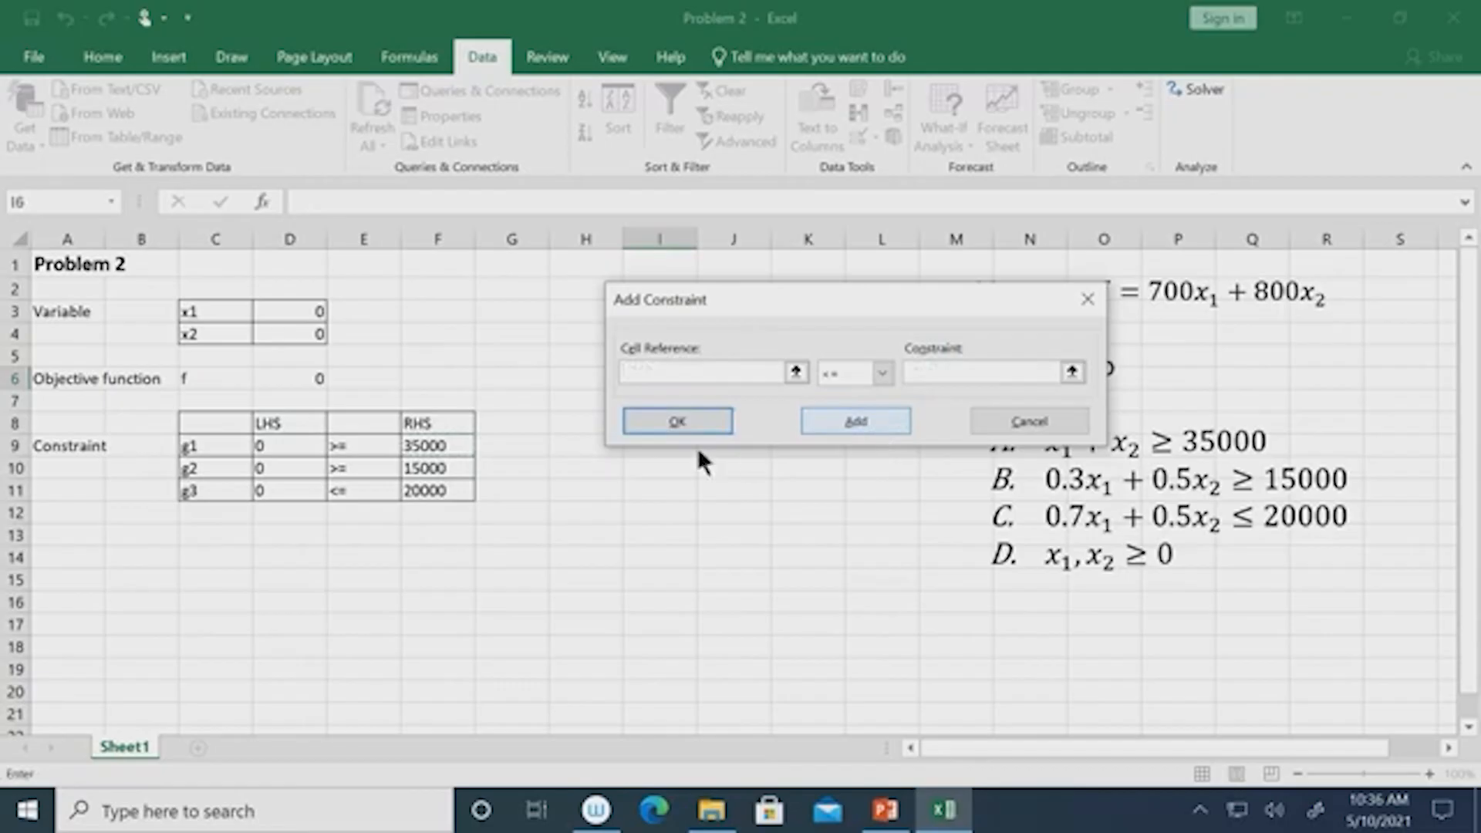
# Add the Solver constraint $D$10 >= $F$10 for g2 and return to the Solver parameters.
pyautogui.click(278, 467)
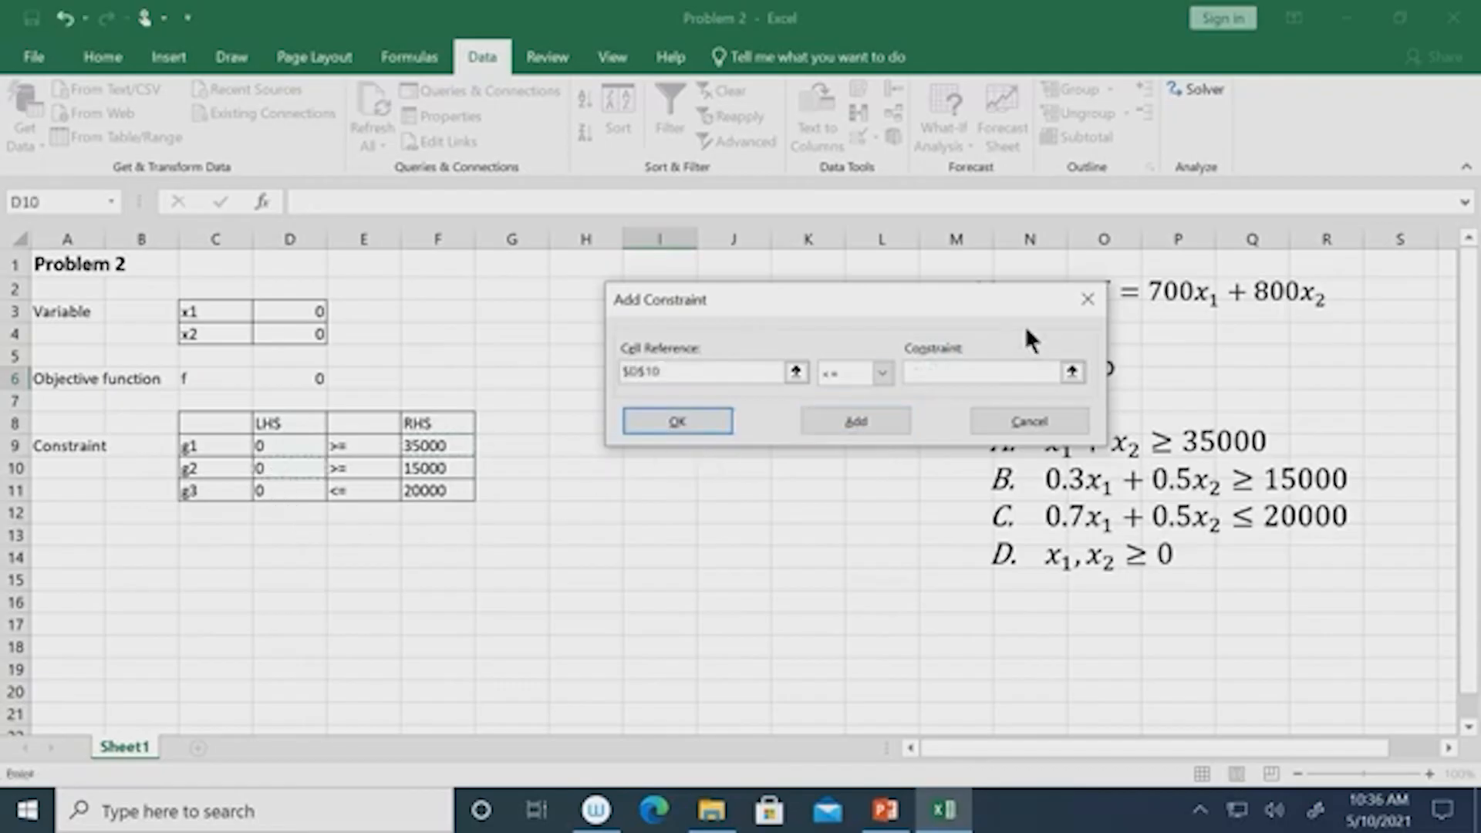
pyautogui.click(879, 374)
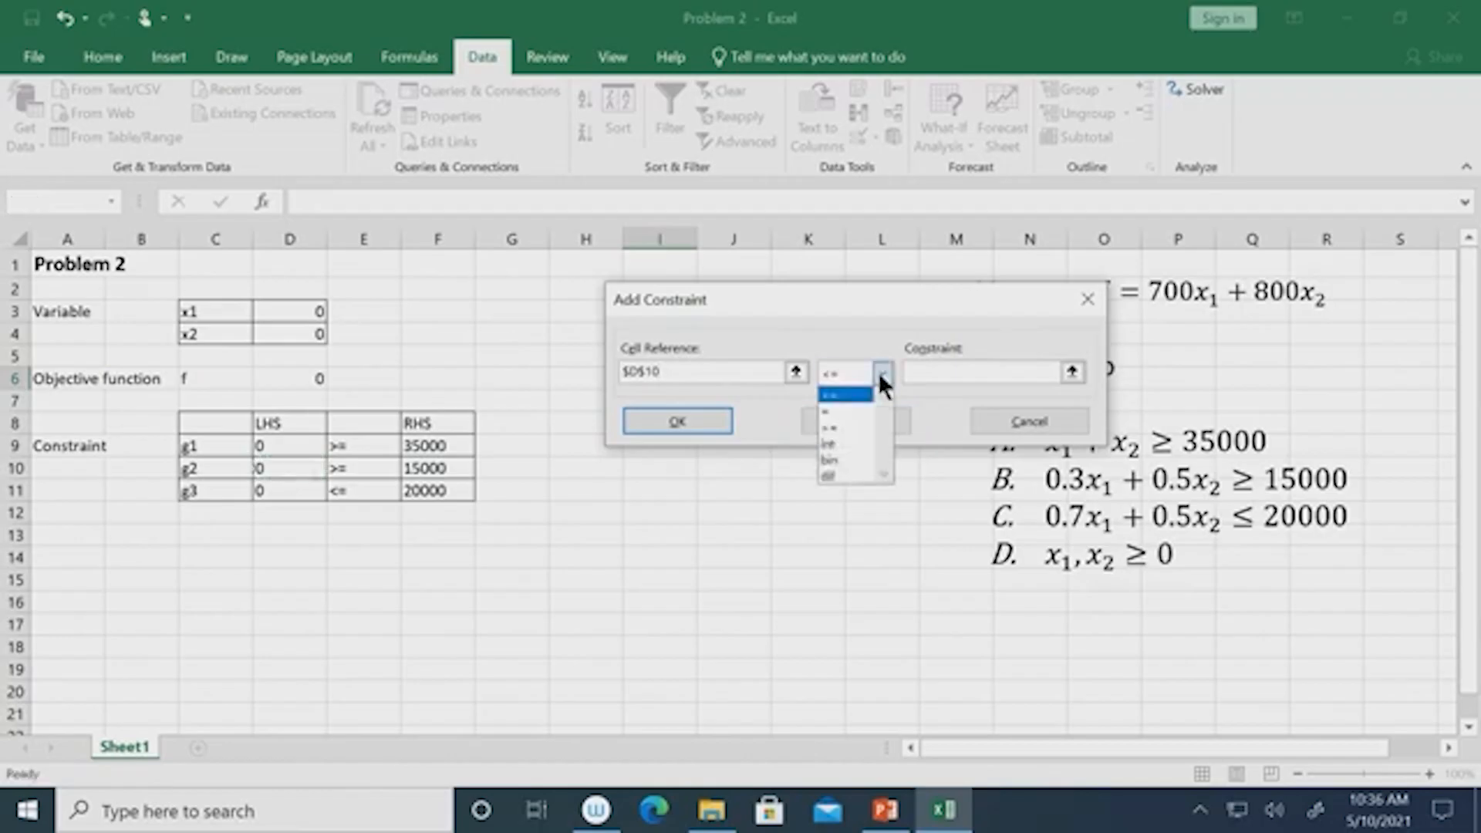
pyautogui.click(853, 427)
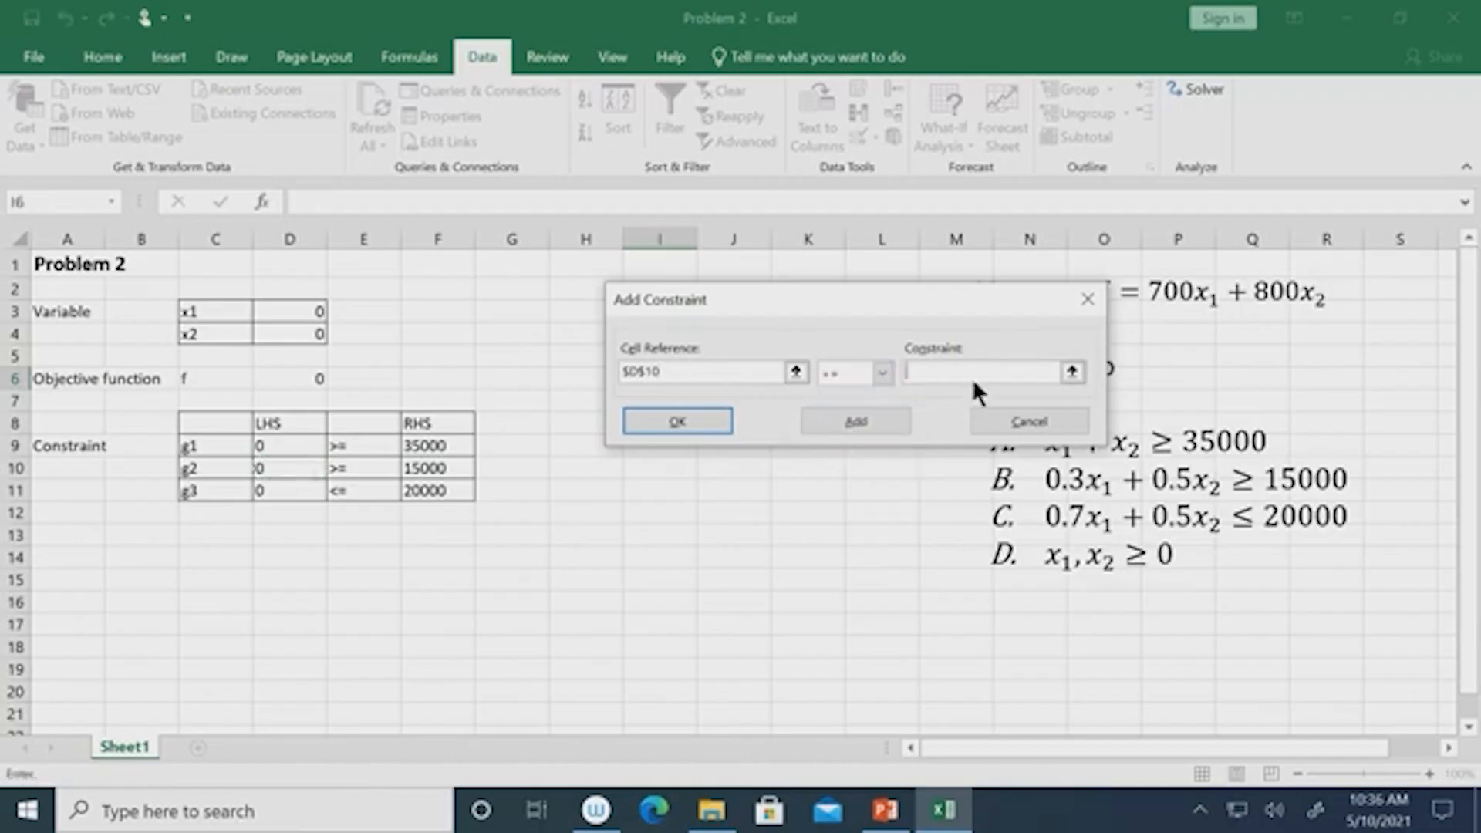
pyautogui.click(430, 470)
pyautogui.click(704, 429)
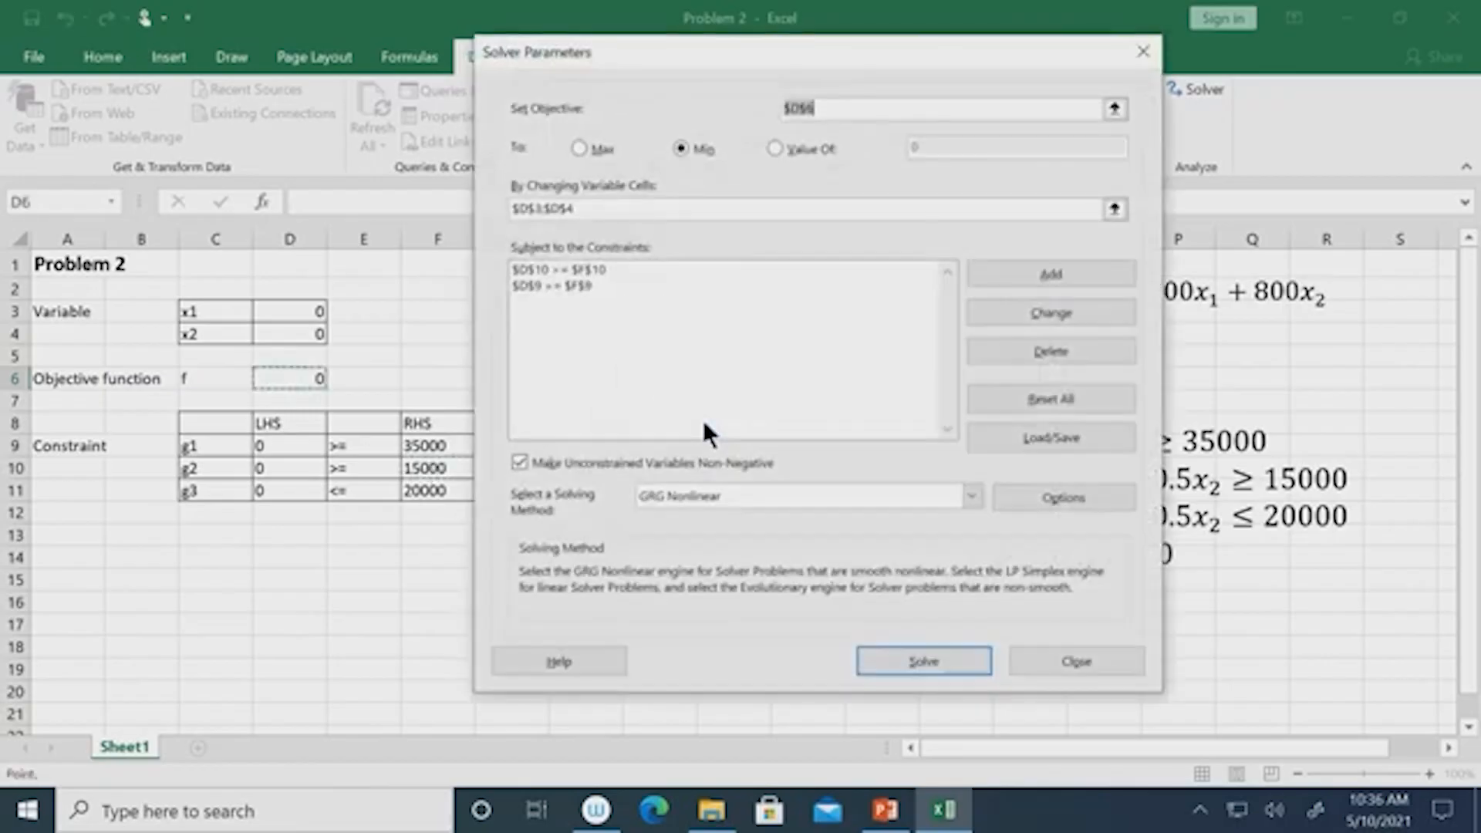
# Add the Solver constraint $D$11 <= $F$11 for g3 and return to the Solver parameters.
pyautogui.click(1081, 270)
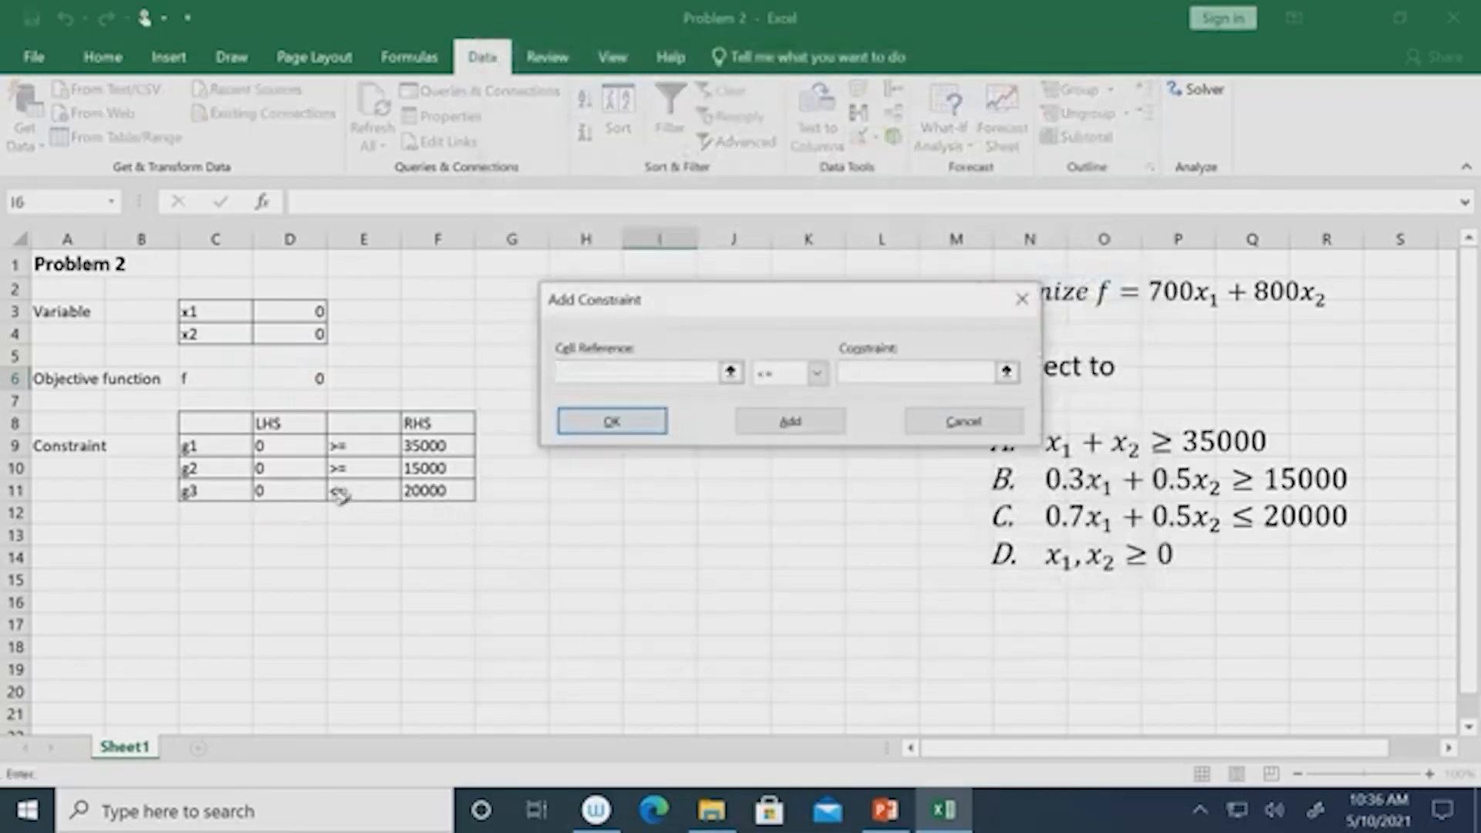
pyautogui.click(260, 485)
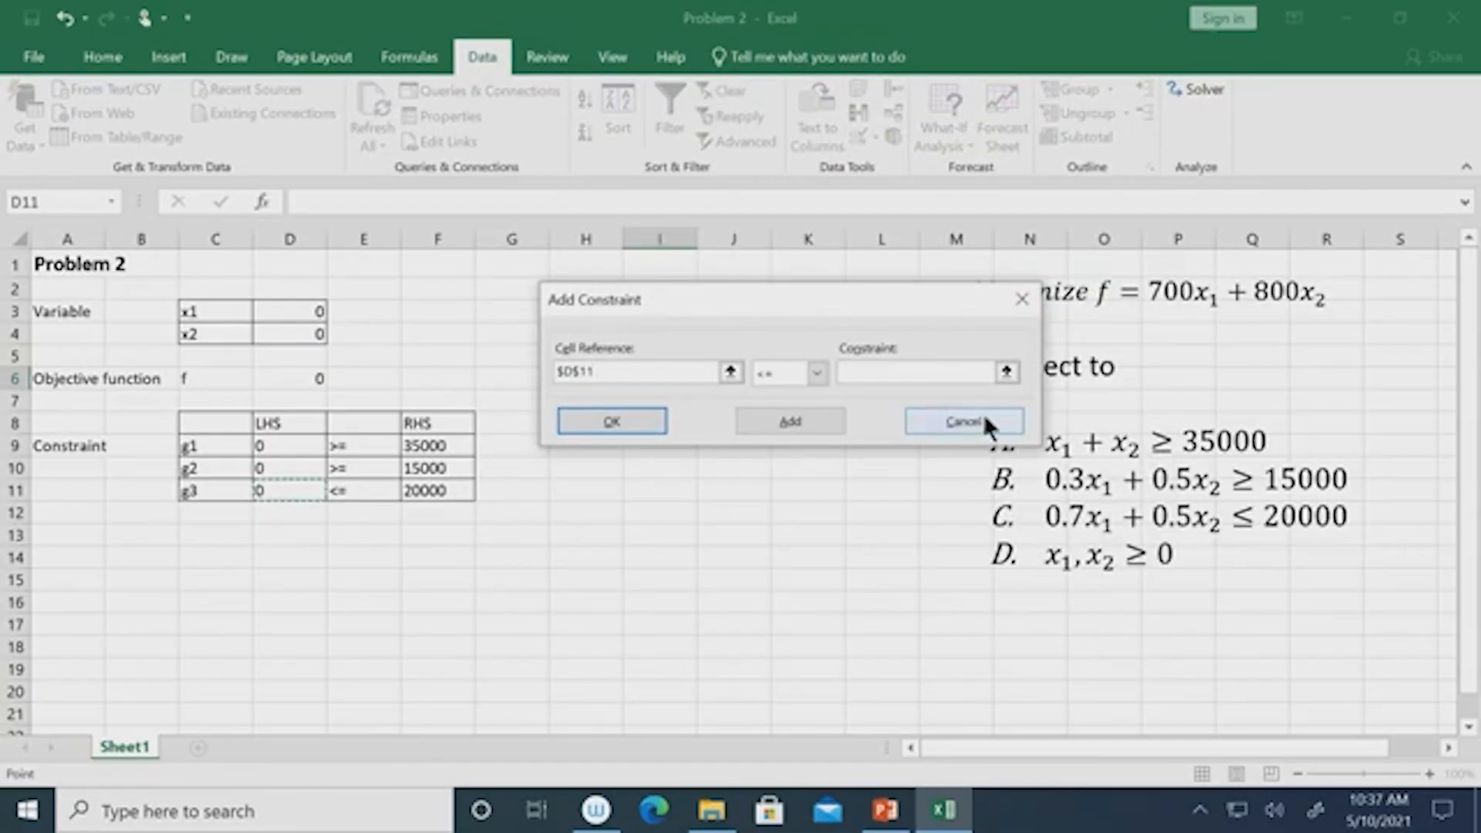
pyautogui.click(877, 377)
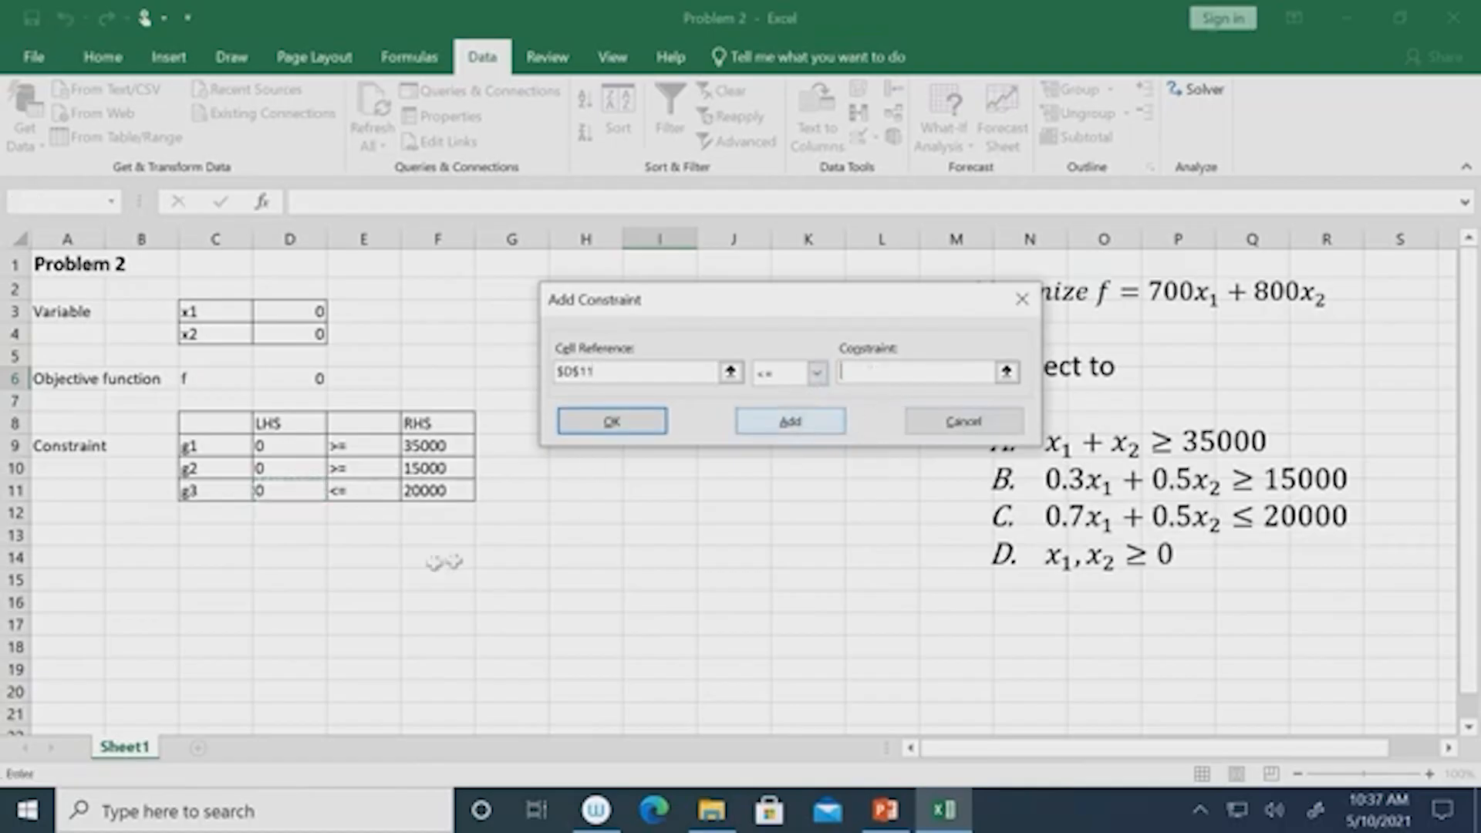
pyautogui.click(417, 494)
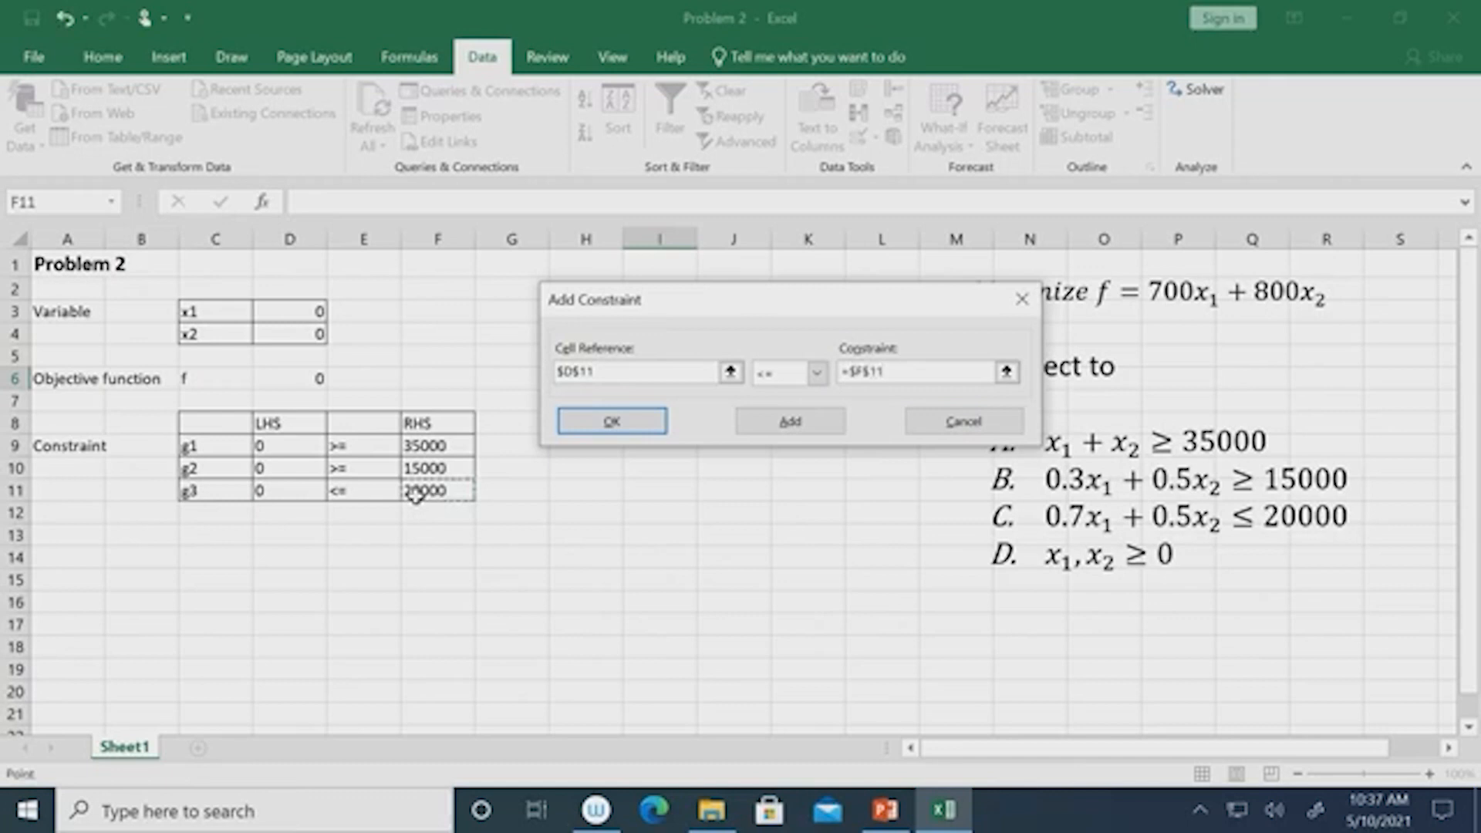
pyautogui.click(622, 428)
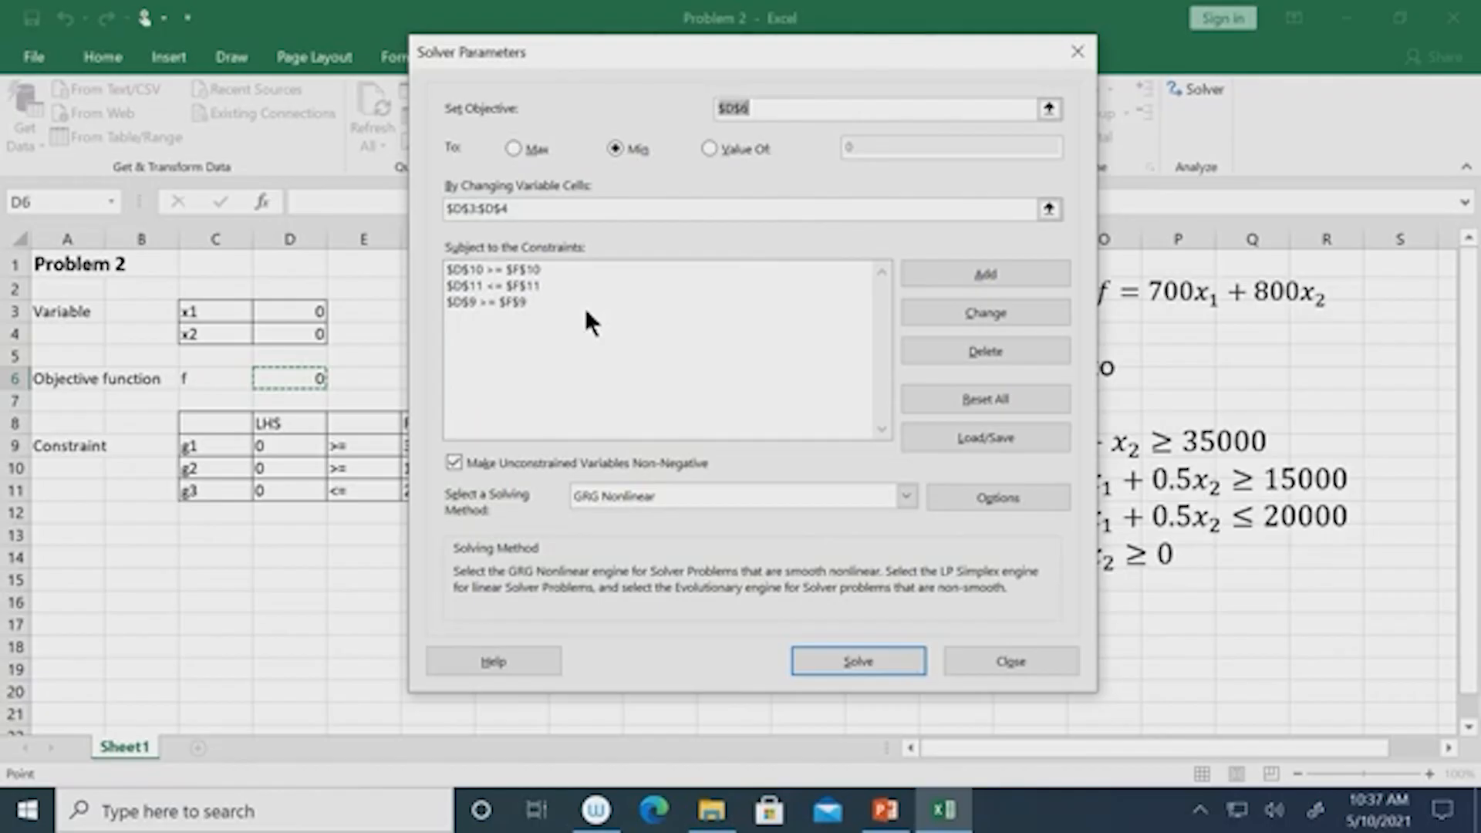
# Solve the problem with the Simplex LP method, keeping the Solver solution and generating an Answer report.
pyautogui.click(681, 492)
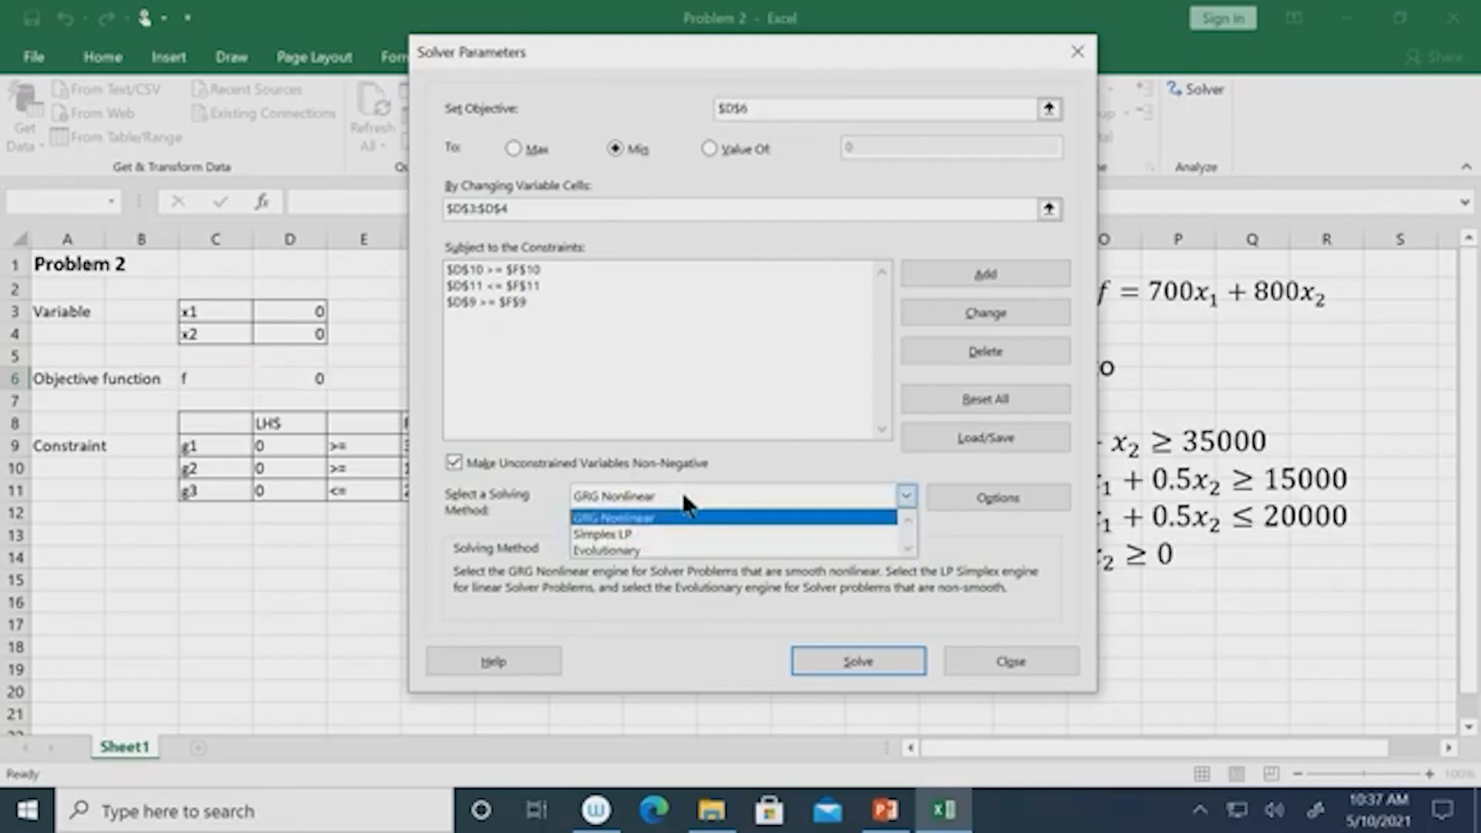
pyautogui.click(626, 534)
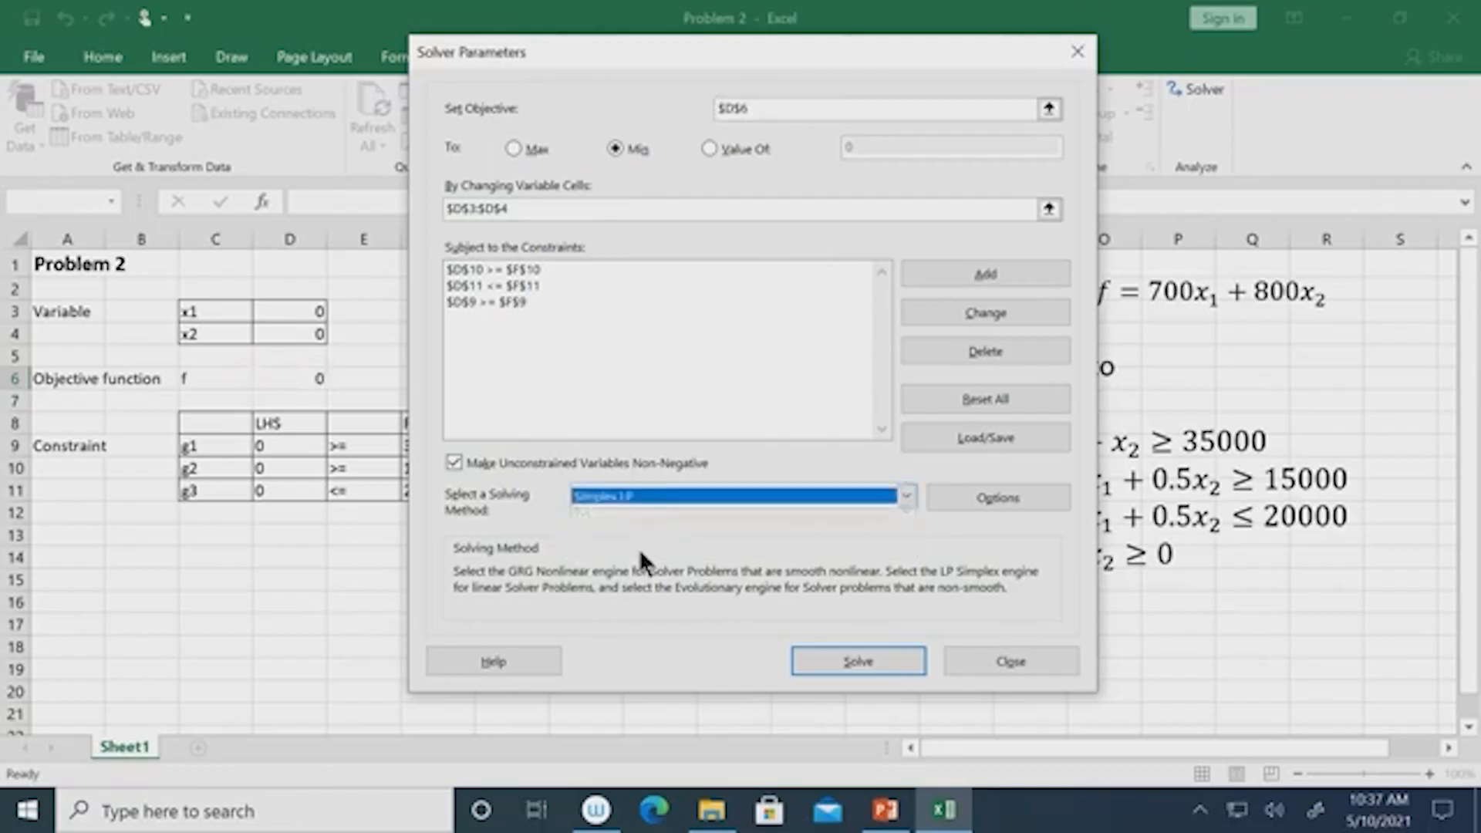
pyautogui.moveTo(660, 45); pyautogui.dragTo(854, 47)
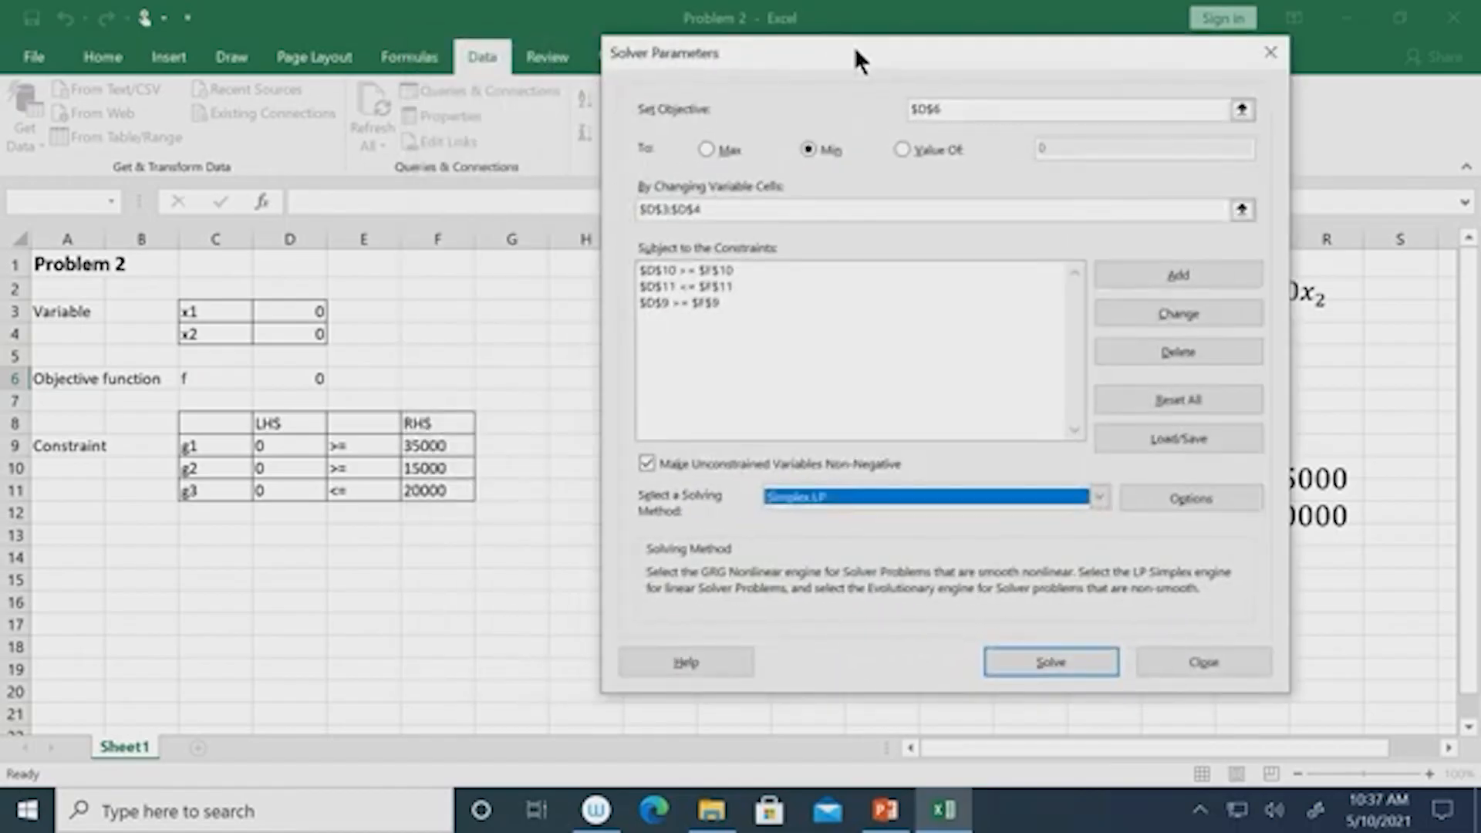
pyautogui.click(1024, 668)
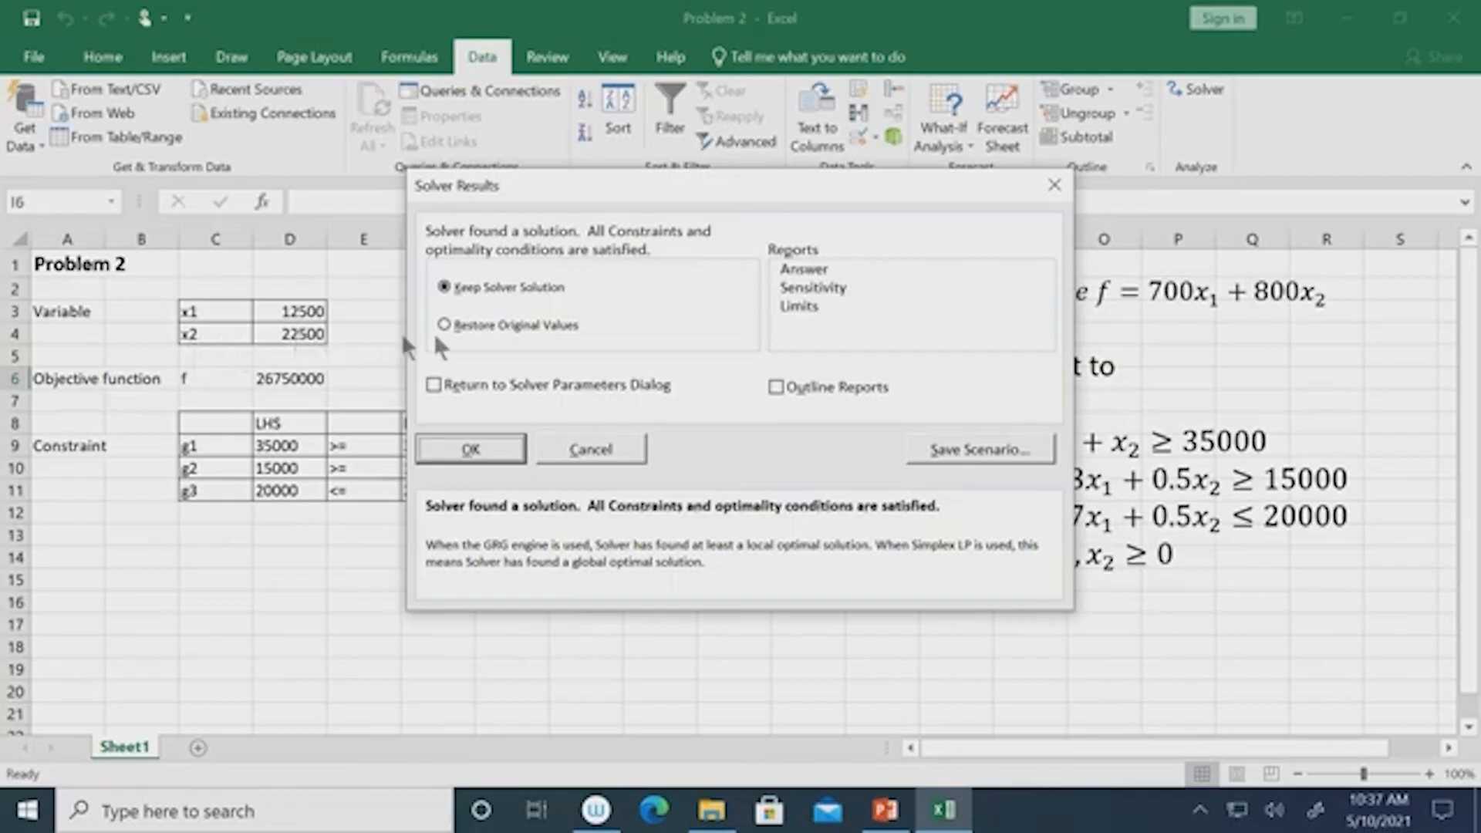
pyautogui.click(809, 268)
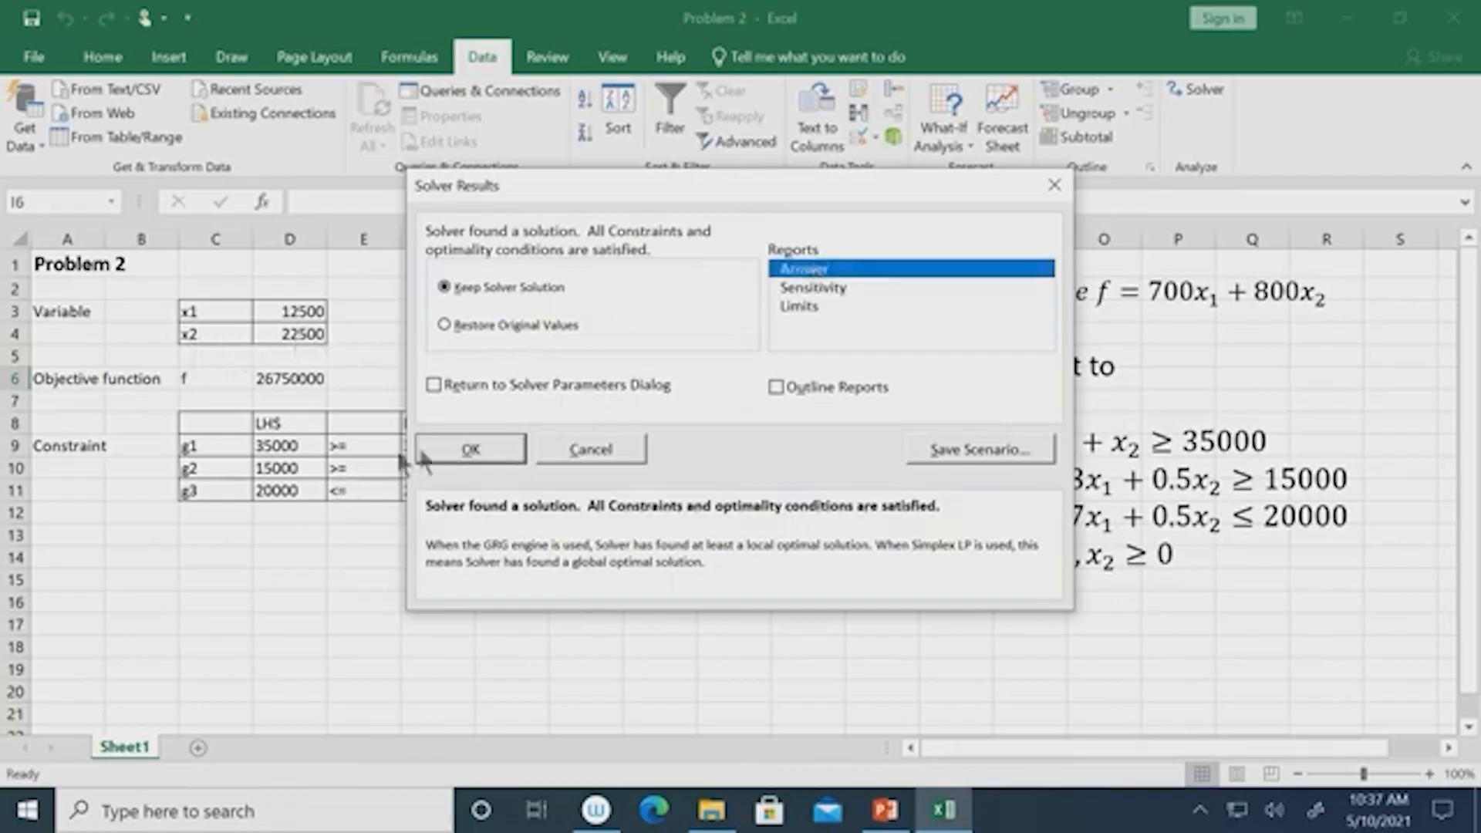
pyautogui.click(466, 452)
# Open the answer report sheet and examine its objective cell, variable cells and constraints tables.
pyautogui.click(158, 746)
pyautogui.scroll(-1, 355, 594)
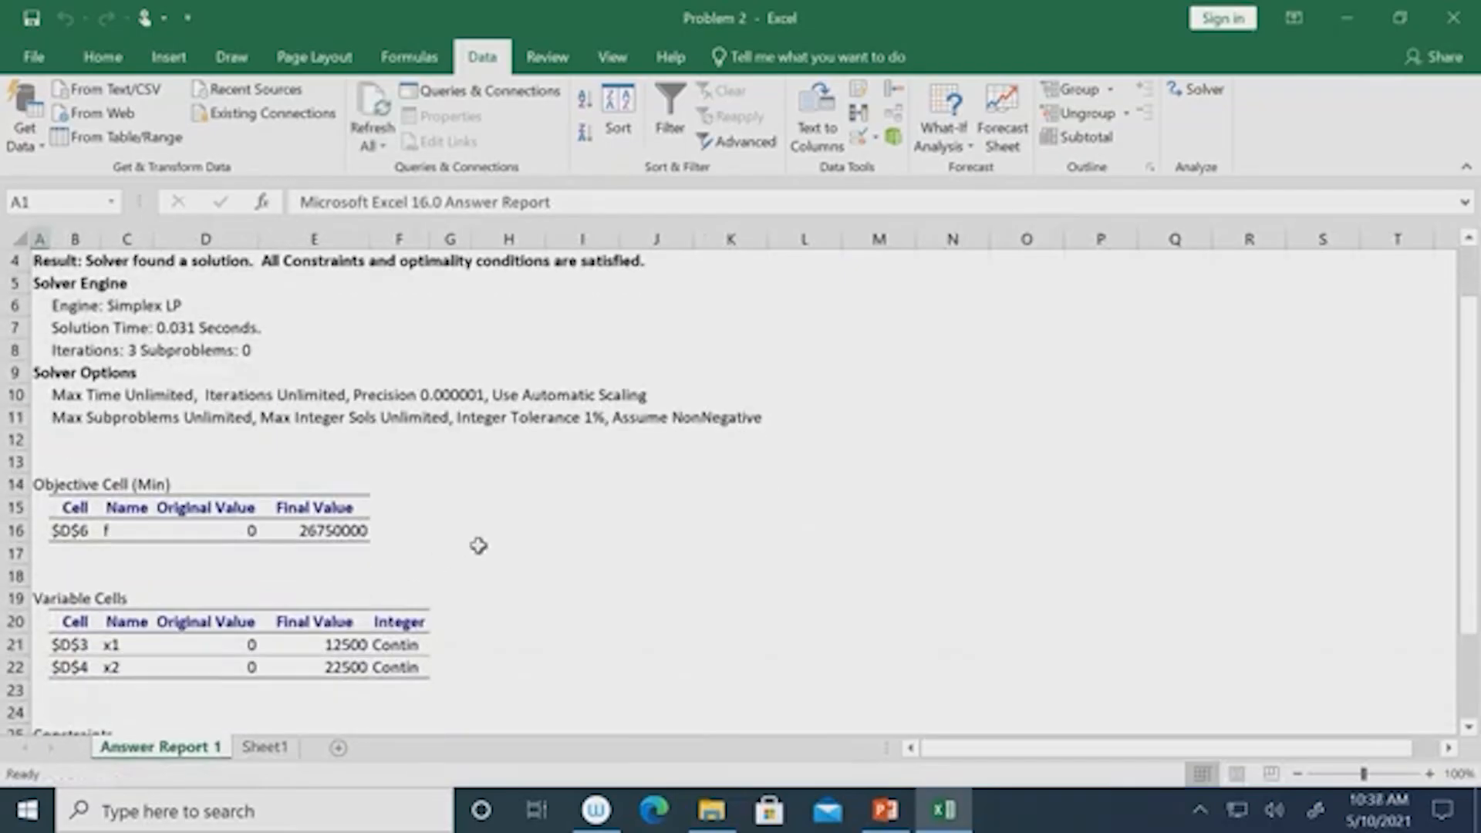
pyautogui.scroll(-1, 485, 508)
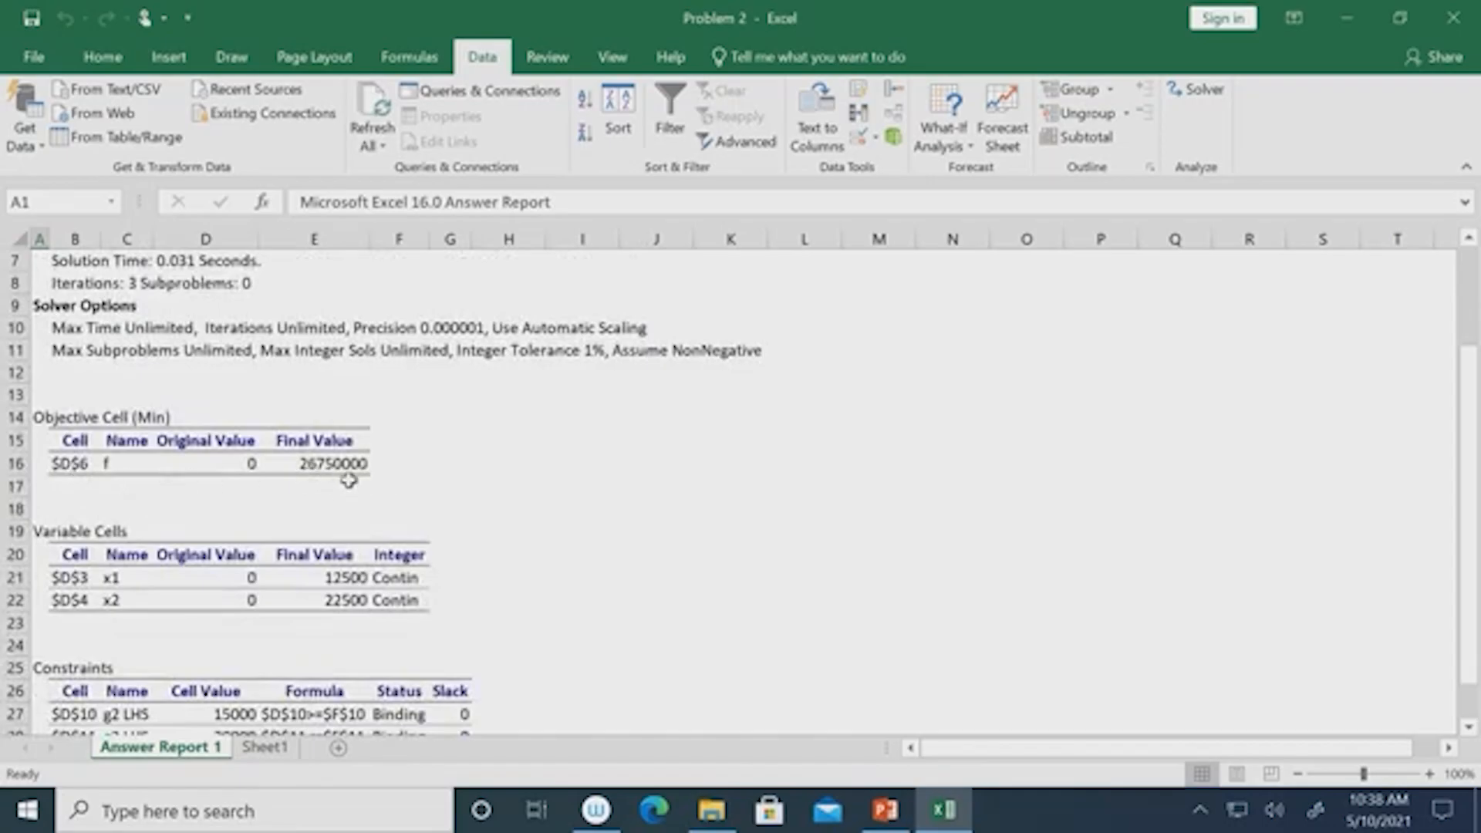
pyautogui.scroll(-1, 499, 453)
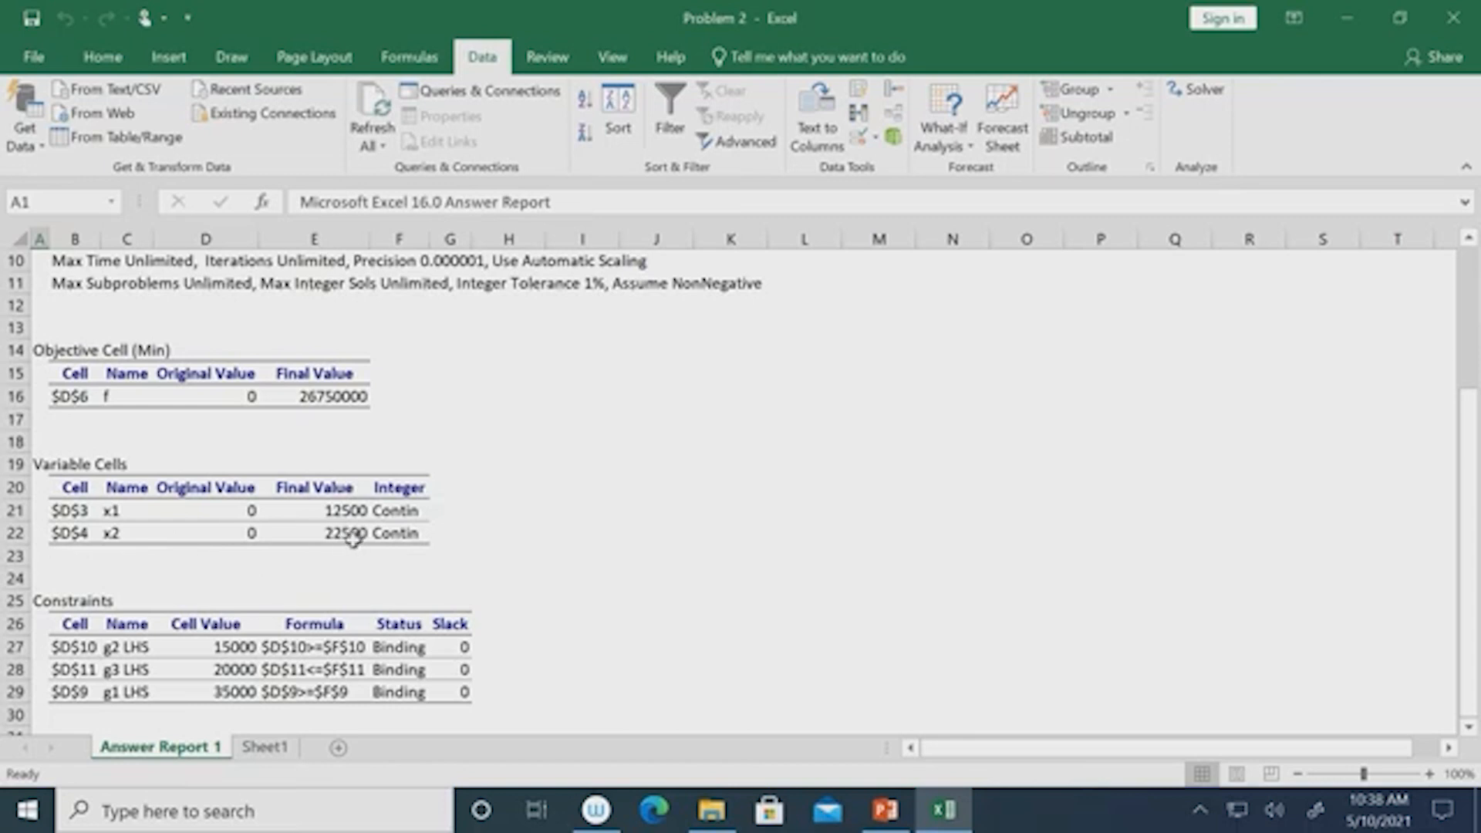
pyautogui.scroll(-1, 575, 519)
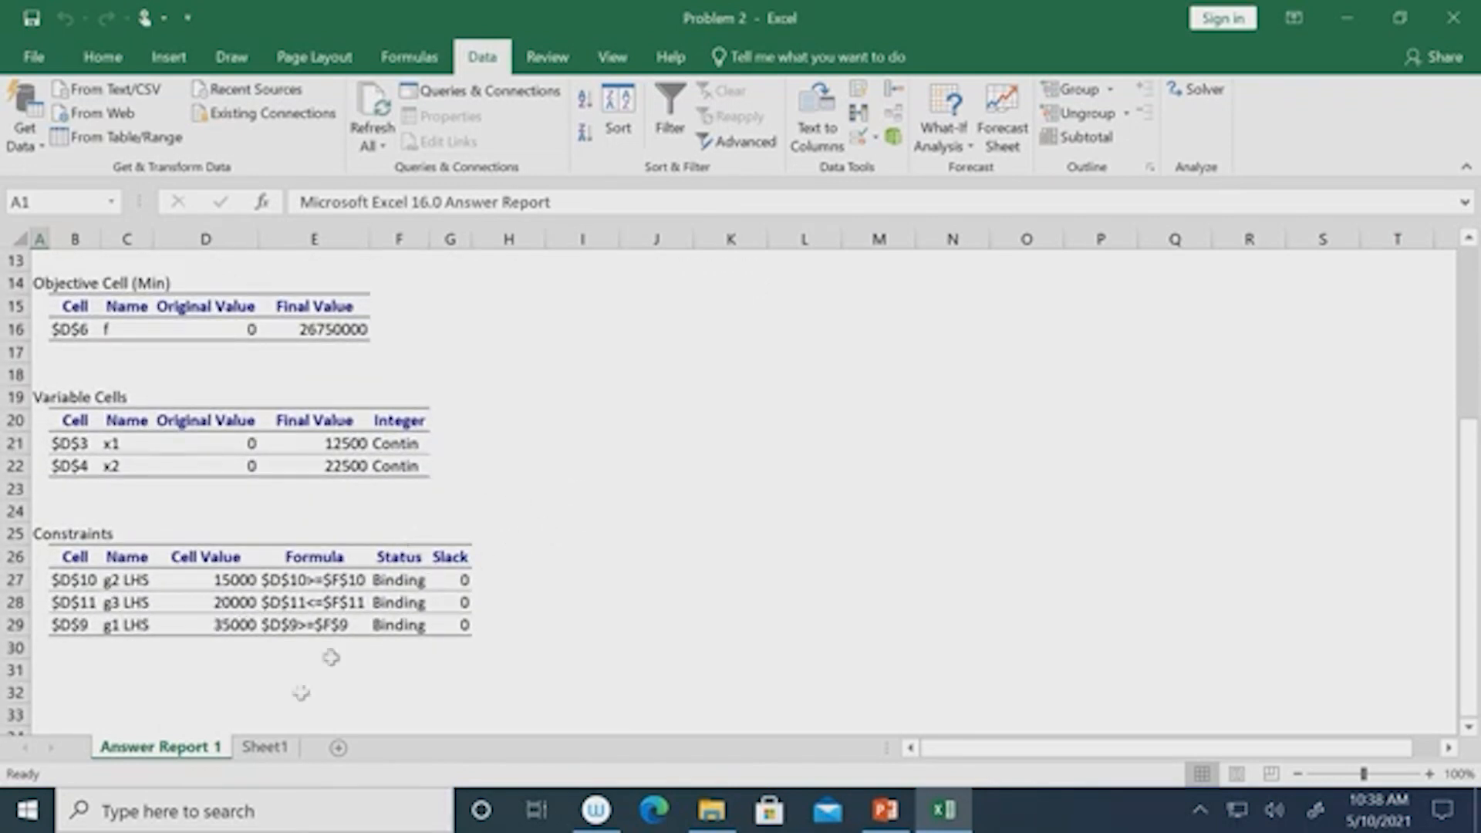
# Return to Sheet1 and review the solved x1 and x2 values in D3:D4.
pyautogui.click(249, 745)
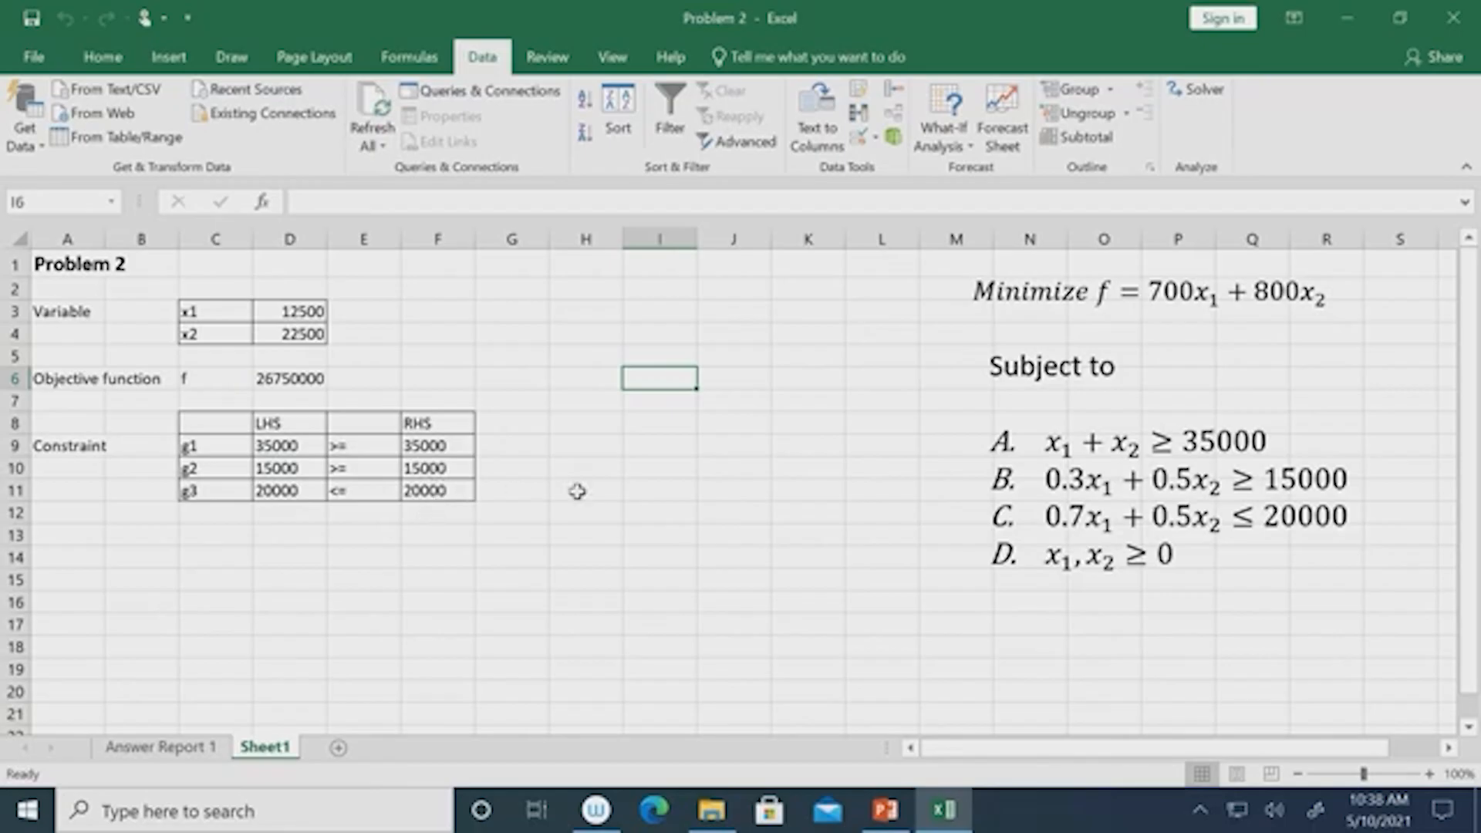
pyautogui.moveTo(285, 303); pyautogui.dragTo(296, 333)
pyautogui.click(488, 346)
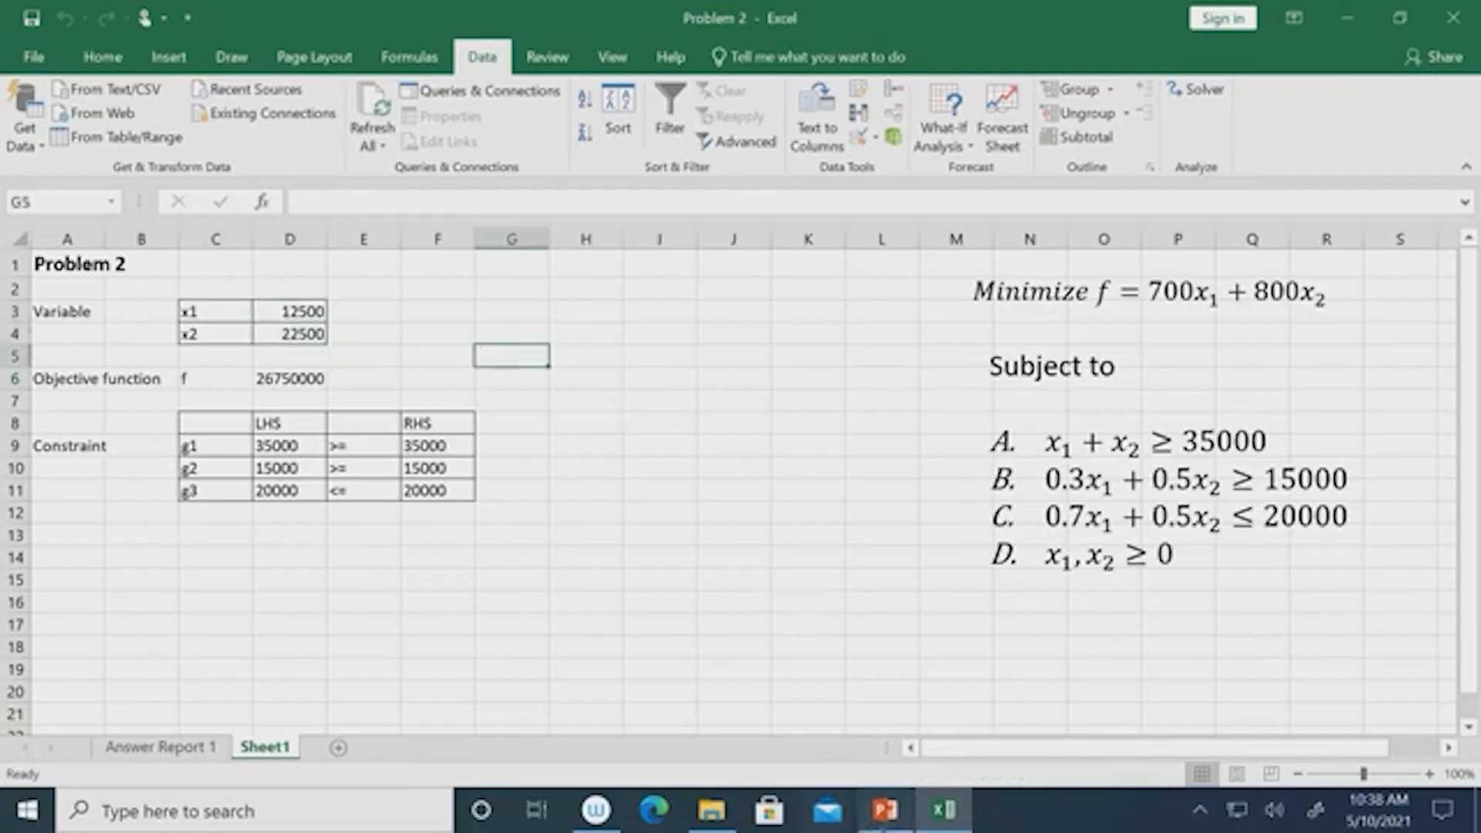
# Switch to PowerPoint, view the Linear Problem solution slide's graphs in slide show, and return to the Excel workbook.
pyautogui.click(884, 810)
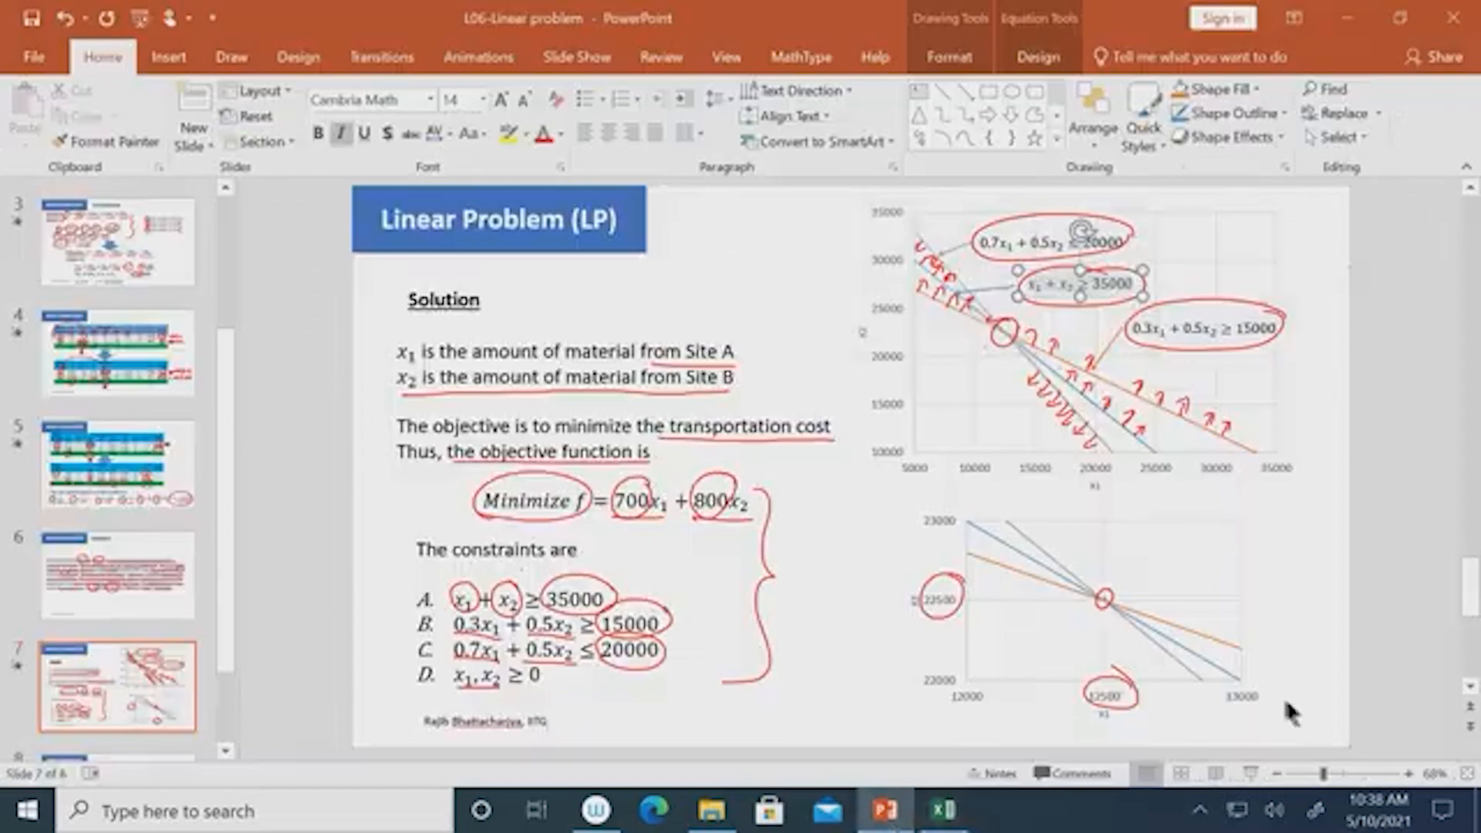
pyautogui.click(1250, 773)
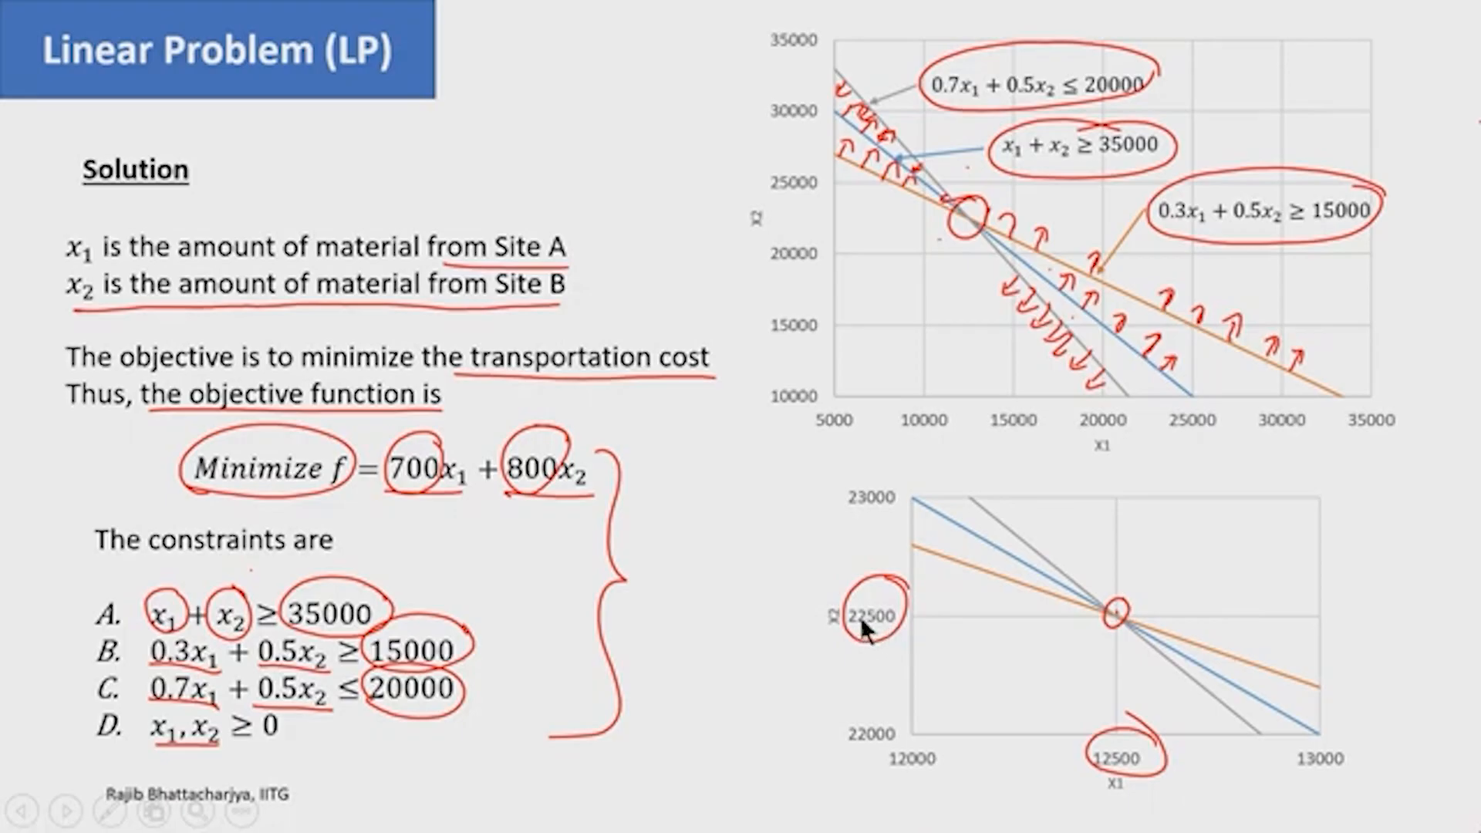
pyautogui.hotkey('alt', 'Tab')
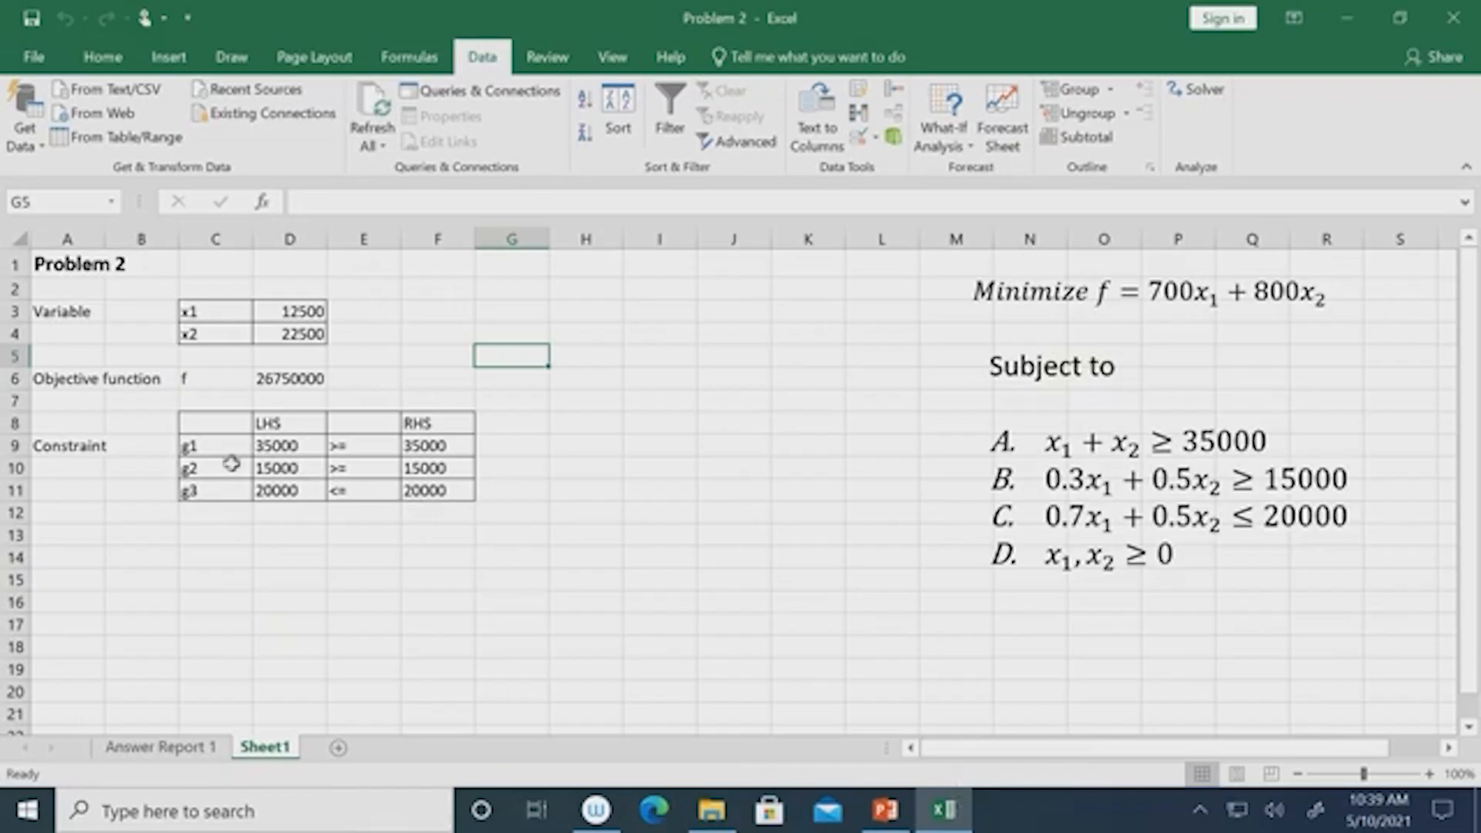